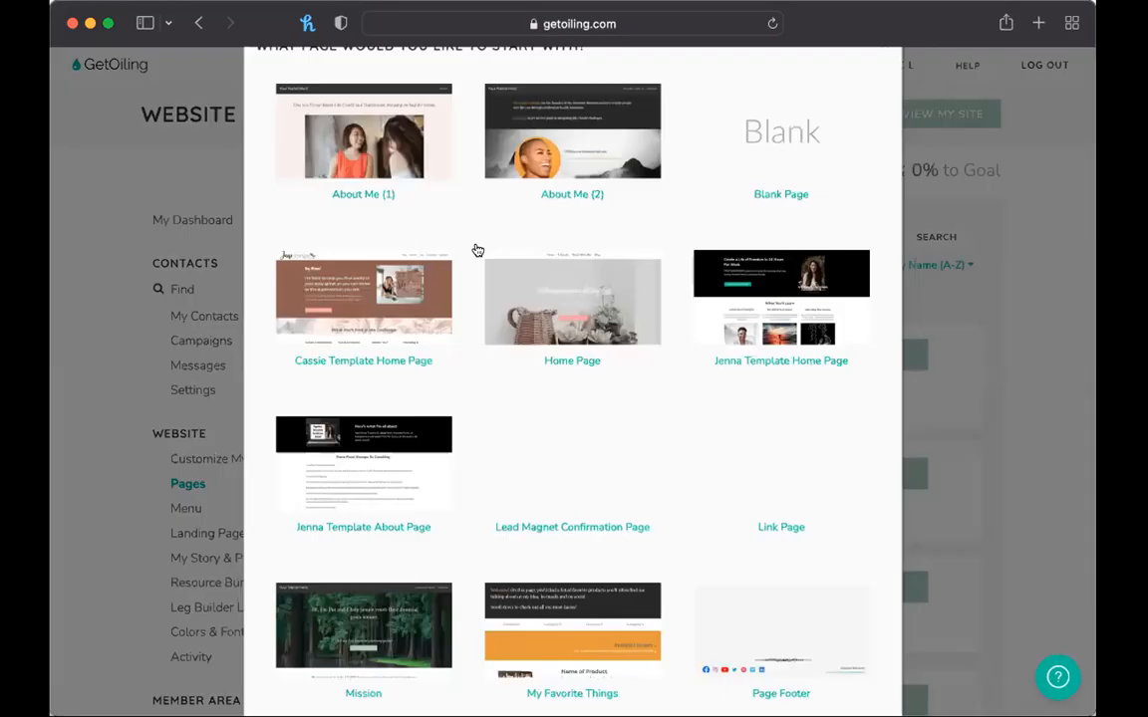
Leave the template chooser and return to the website's page list by way of the dashboard.
{"action": "left_click", "coordinate": [884, 105]}
{"action": "left_click", "coordinate": [223, 218]}
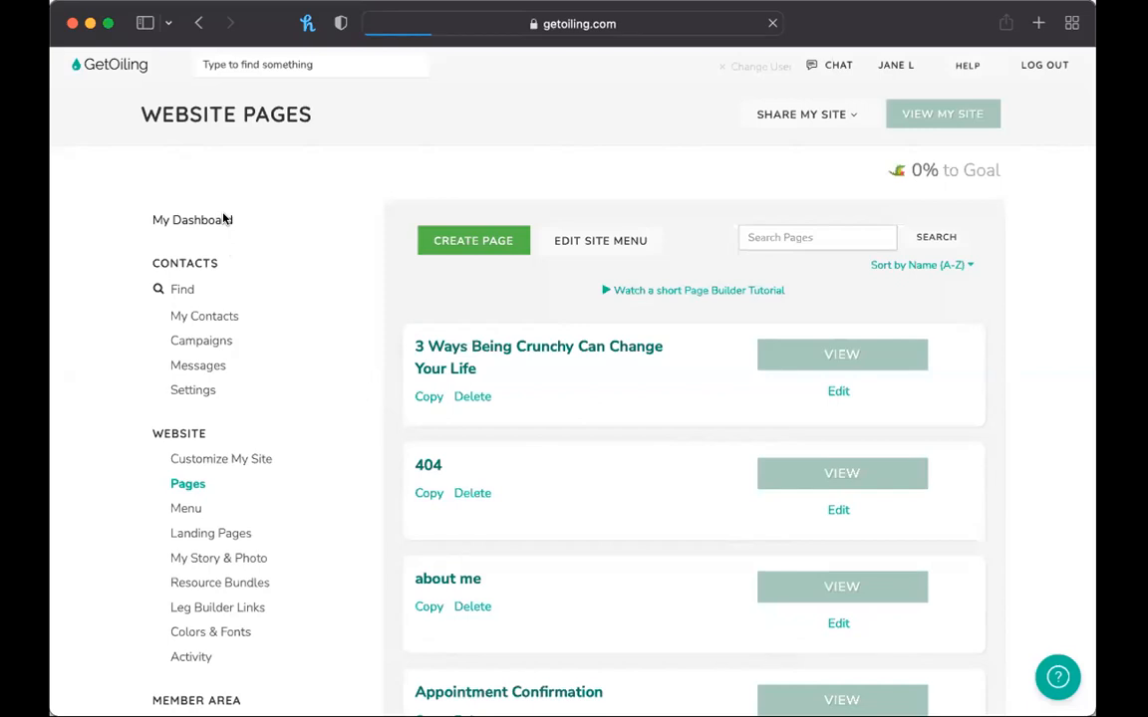
{"action": "scroll", "coordinate": [330, 442], "scroll_direction": "down", "scroll_amount": 2}
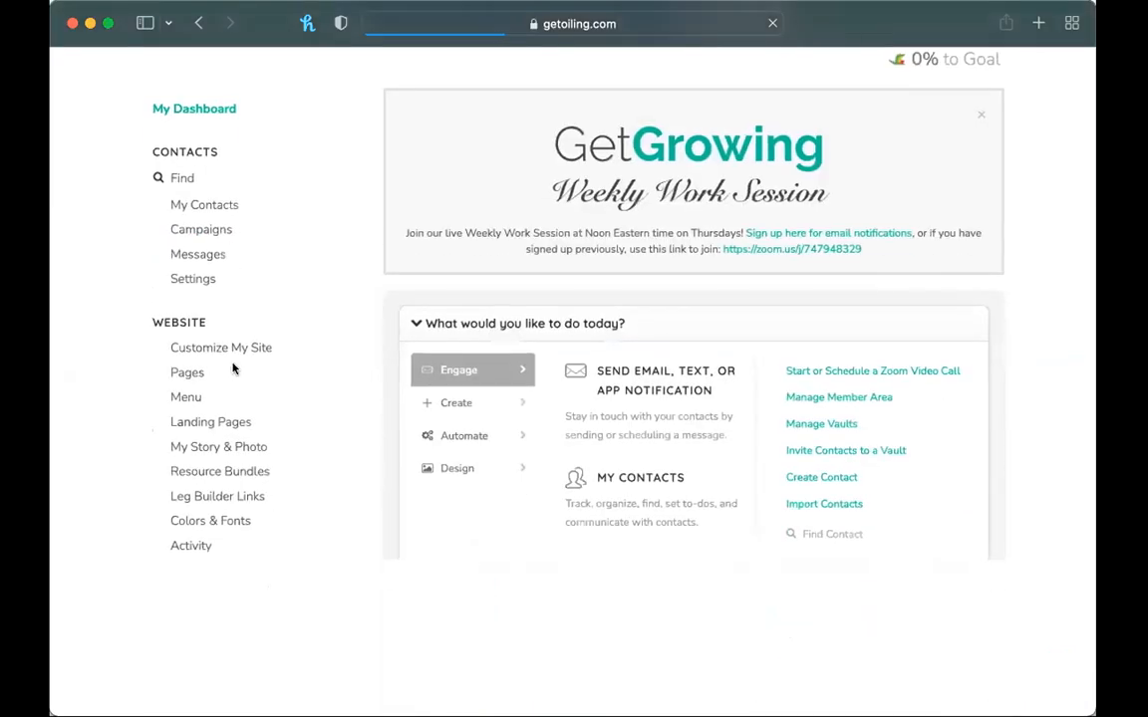
{"action": "left_click", "coordinate": [186, 381]}
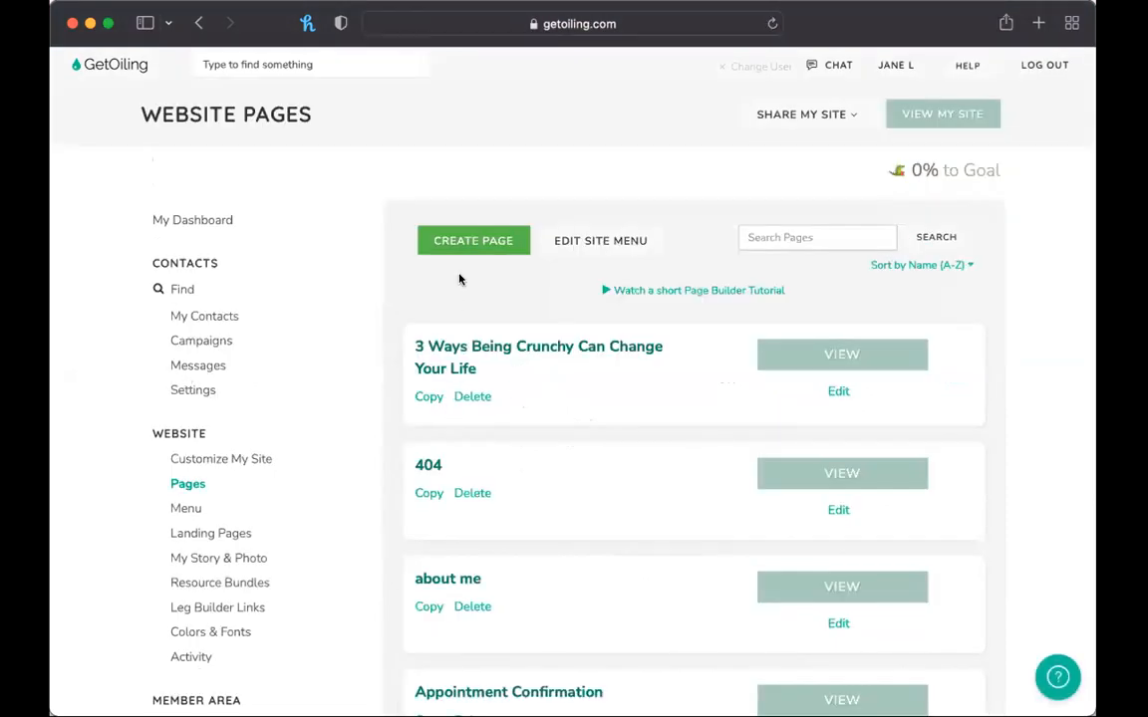
Create a new website page from the My Favorite Things template.
{"action": "left_click", "coordinate": [450, 241]}
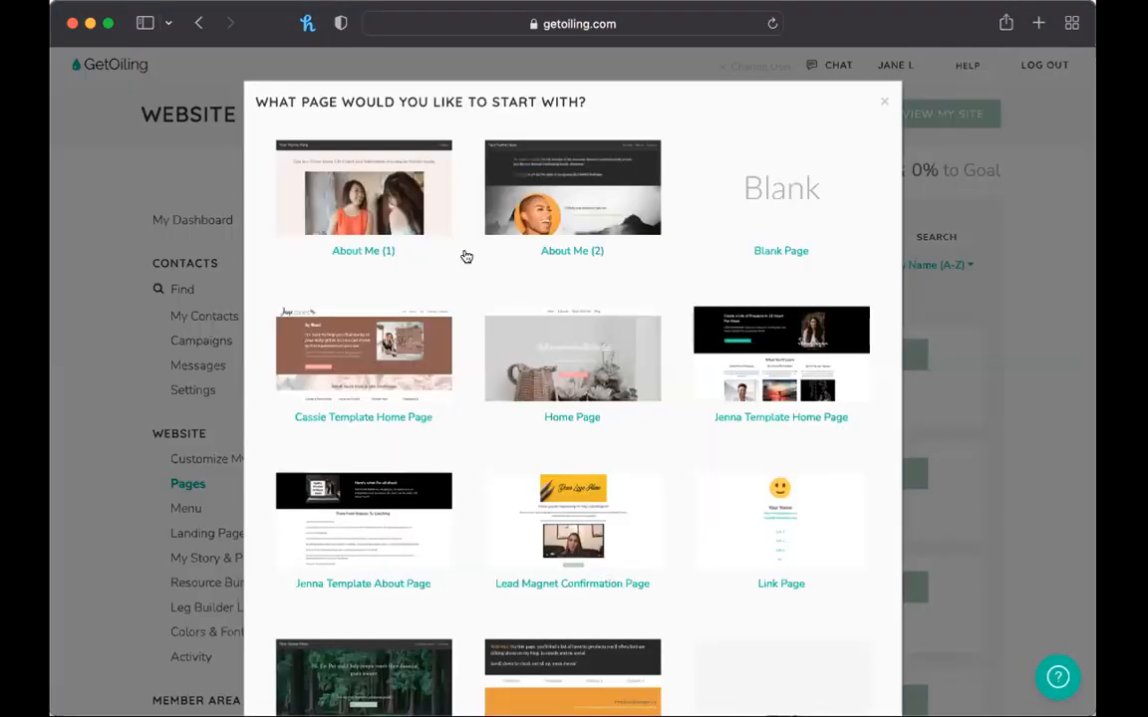
{"action": "scroll", "coordinate": [678, 499], "scroll_direction": "down", "scroll_amount": 6}
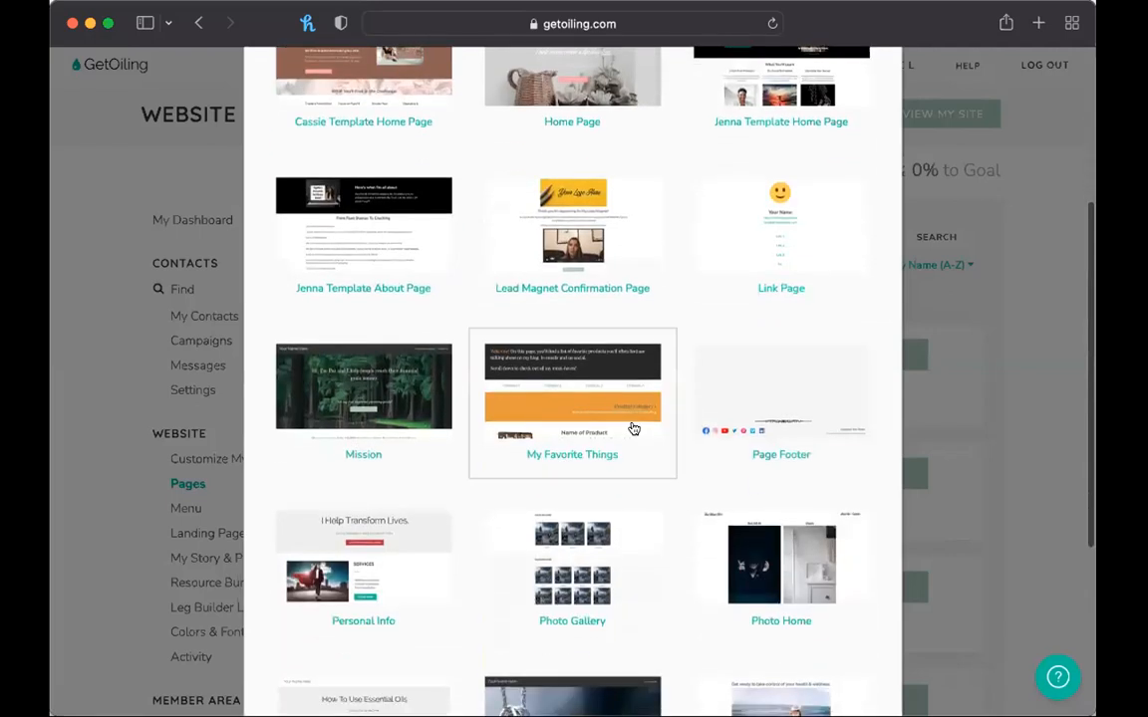
{"action": "scroll", "coordinate": [633, 428], "scroll_direction": "up", "scroll_amount": 3}
{"action": "scroll", "coordinate": [634, 429], "scroll_direction": "up", "scroll_amount": 4}
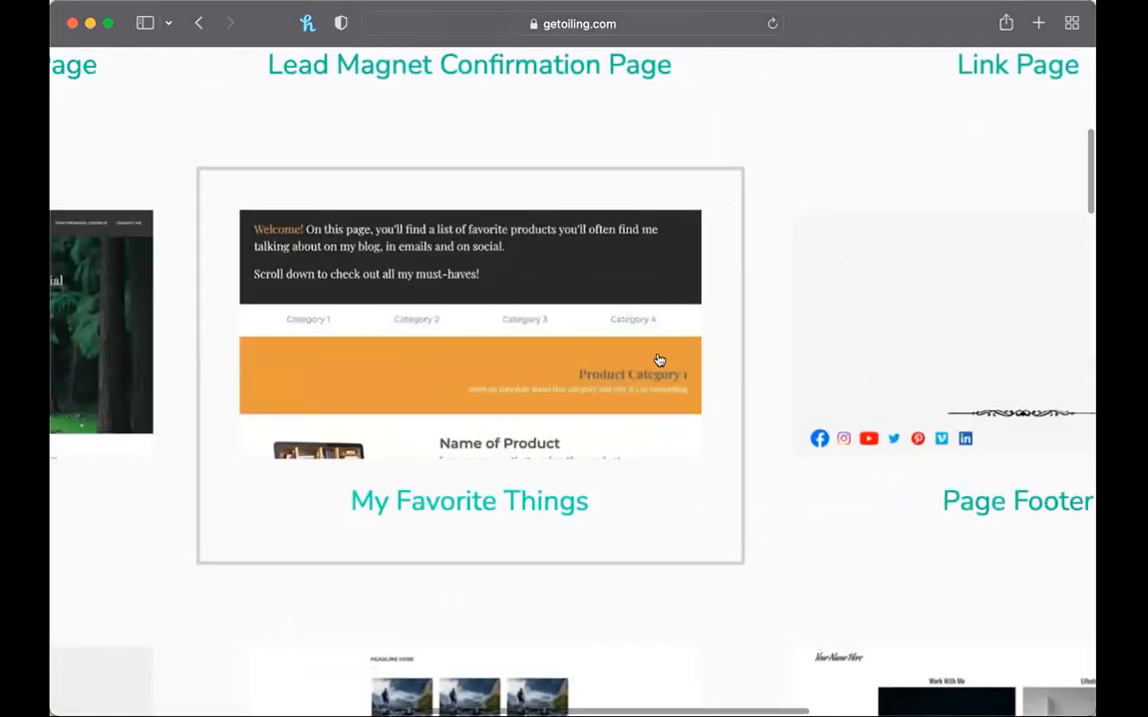
{"action": "scroll", "coordinate": [461, 426], "scroll_direction": "down", "scroll_amount": 7}
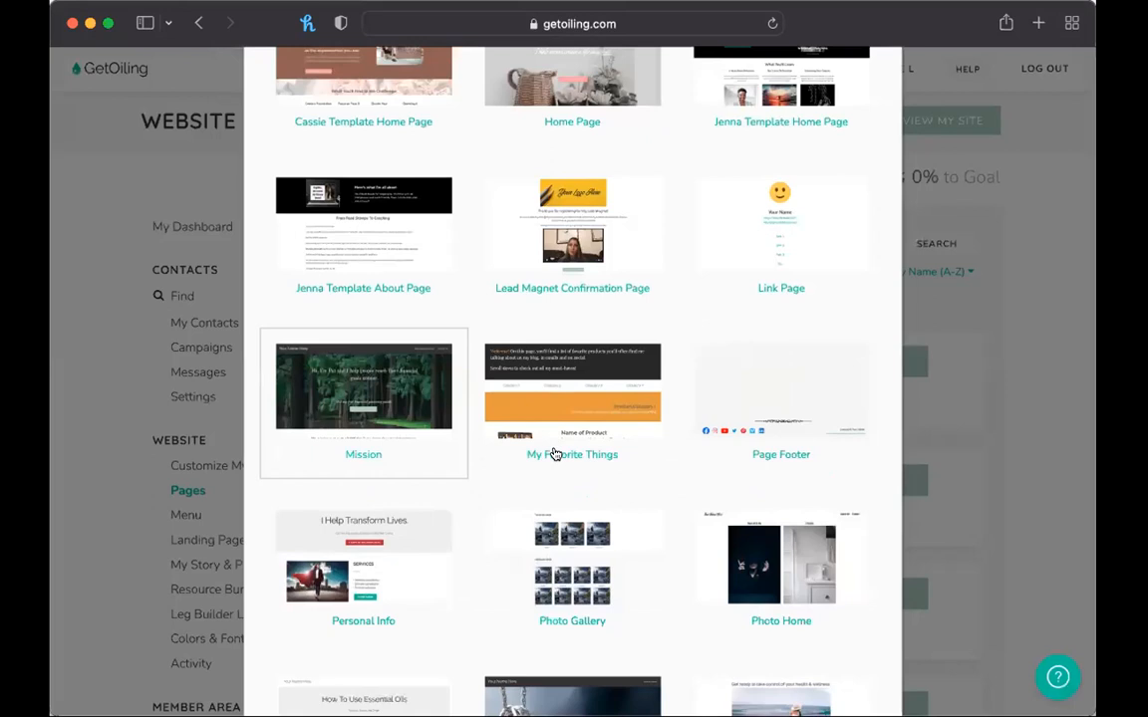
{"action": "left_click", "coordinate": [557, 454]}
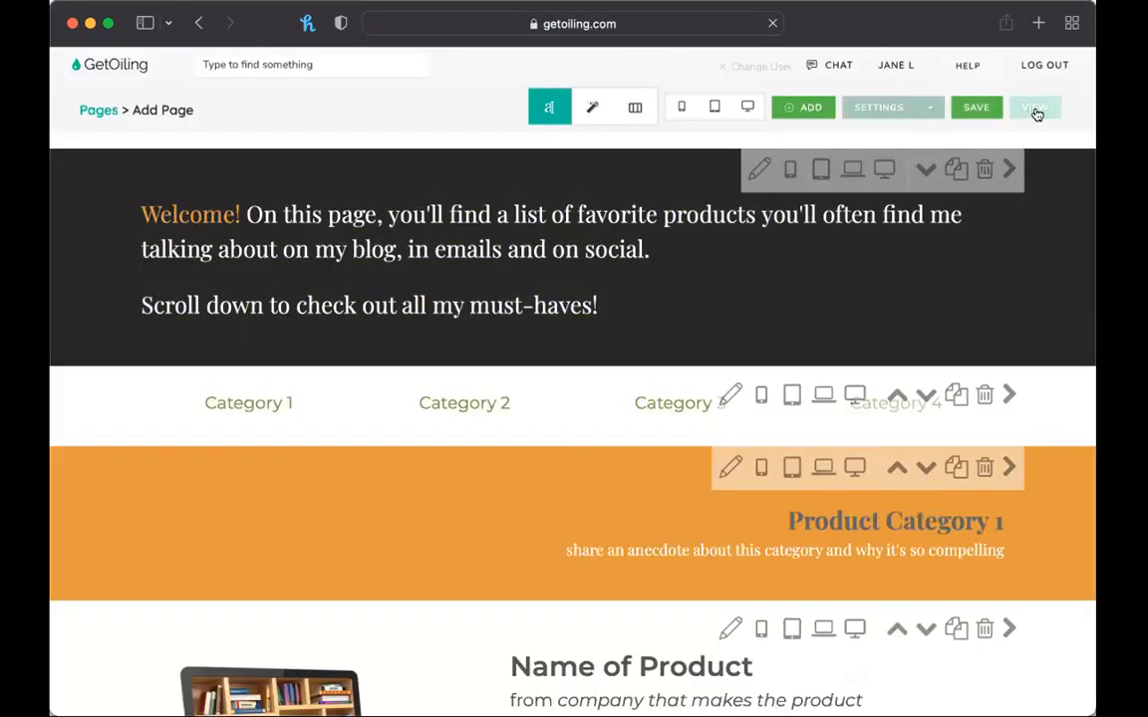
Name the new page "my favorite things" in its page settings.
{"action": "left_click", "coordinate": [1035, 110]}
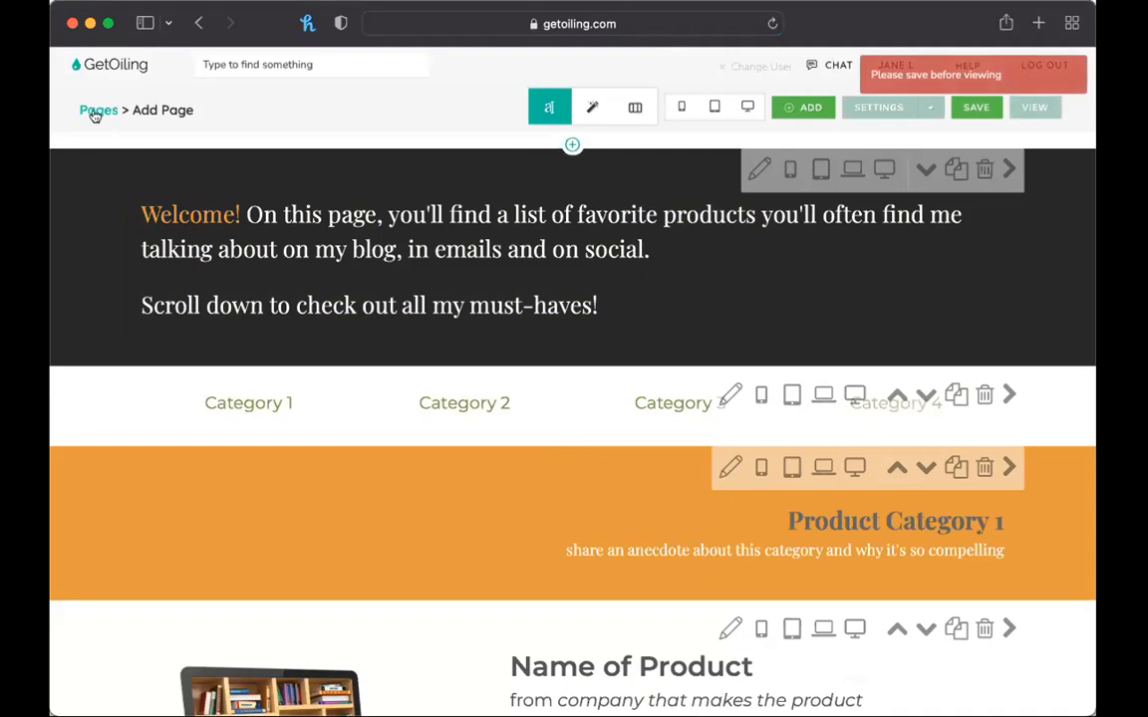
{"action": "left_click", "coordinate": [881, 108]}
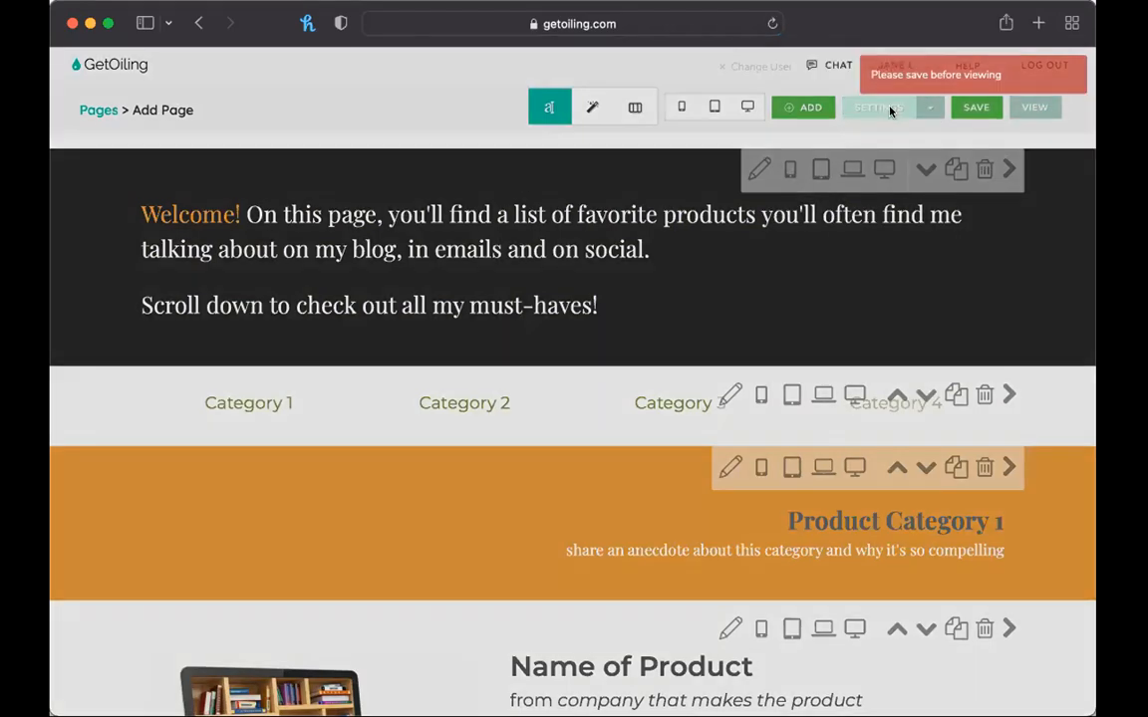
{"action": "triple_click", "coordinate": [418, 175]}
{"action": "type", "text": "my favr"}
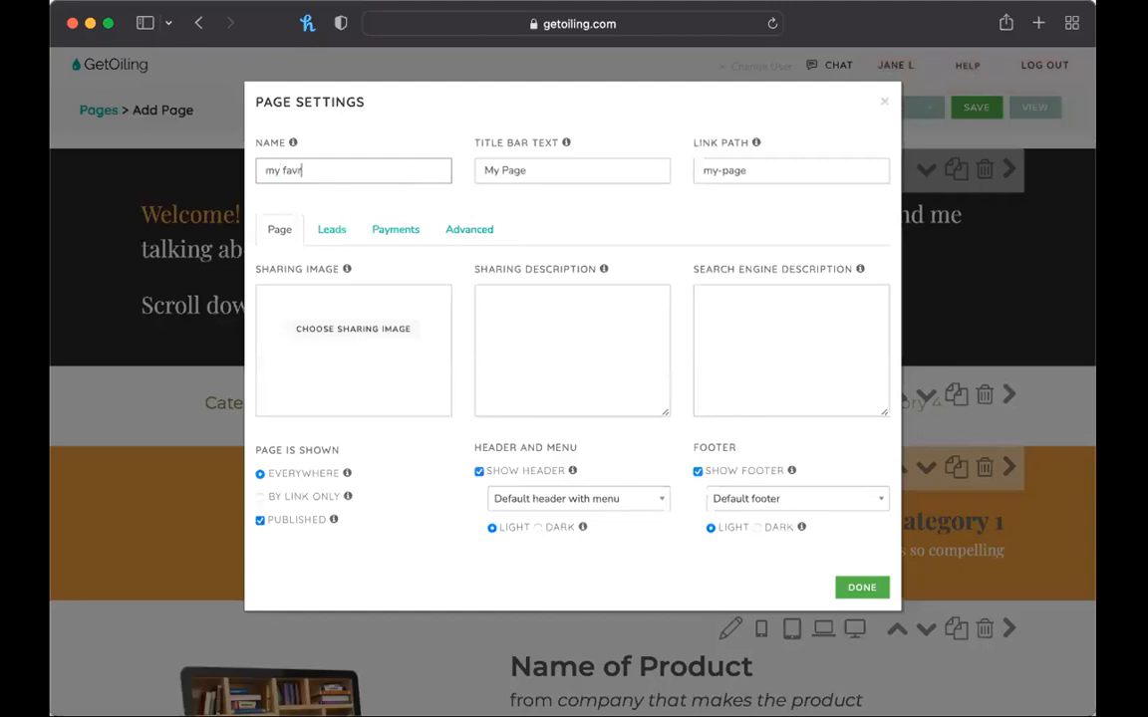
{"action": "key", "text": "BackSpace"}
{"action": "type", "text": "orite things"}
{"action": "key", "text": "Tab"}
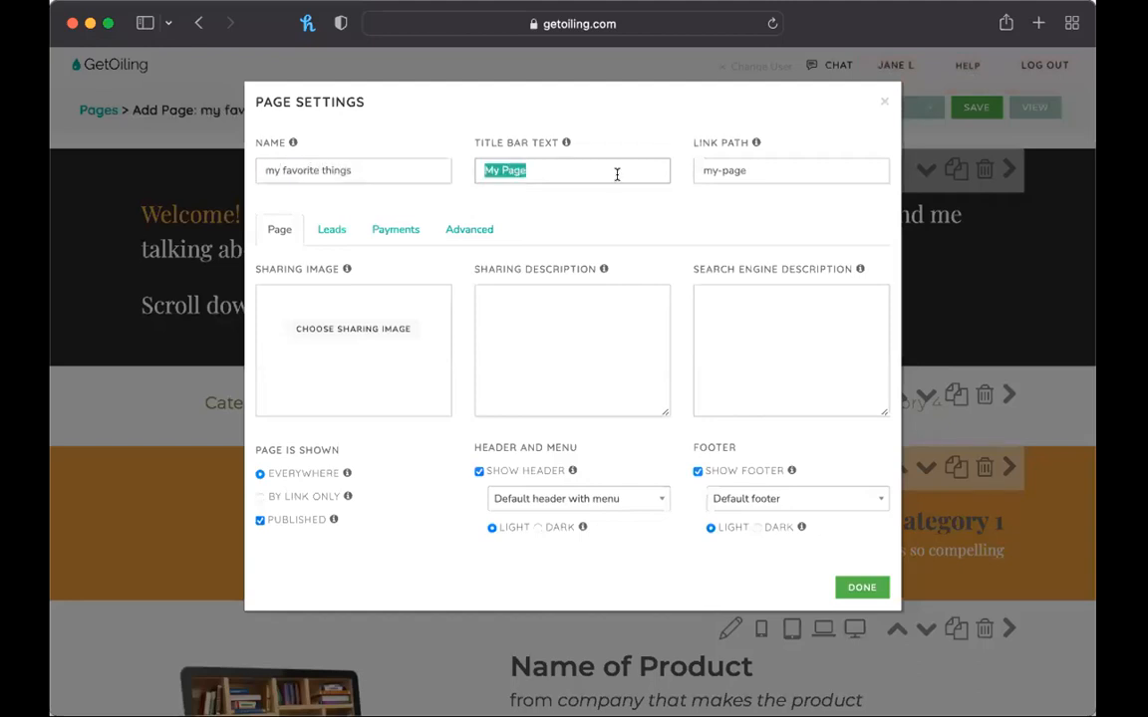
Copy the page name into the title bar text and link path, and apply the page settings.
{"action": "left_click_drag", "start_coordinate": [320, 171], "coordinate": [350, 179]}
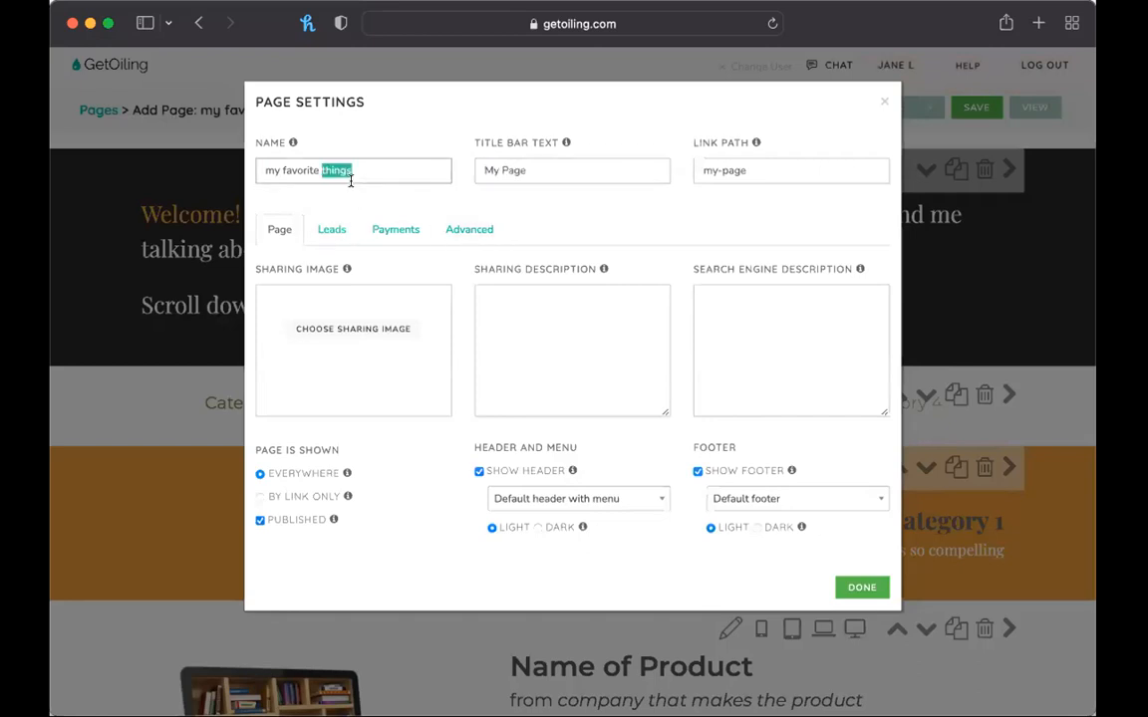
{"action": "triple_click", "coordinate": [350, 177]}
{"action": "key", "text": "super+c"}
{"action": "left_click", "coordinate": [495, 163]}
{"action": "key", "text": "super+a"}
{"action": "key", "text": "super+v"}
{"action": "triple_click", "coordinate": [822, 174]}
{"action": "key", "text": "super+v"}
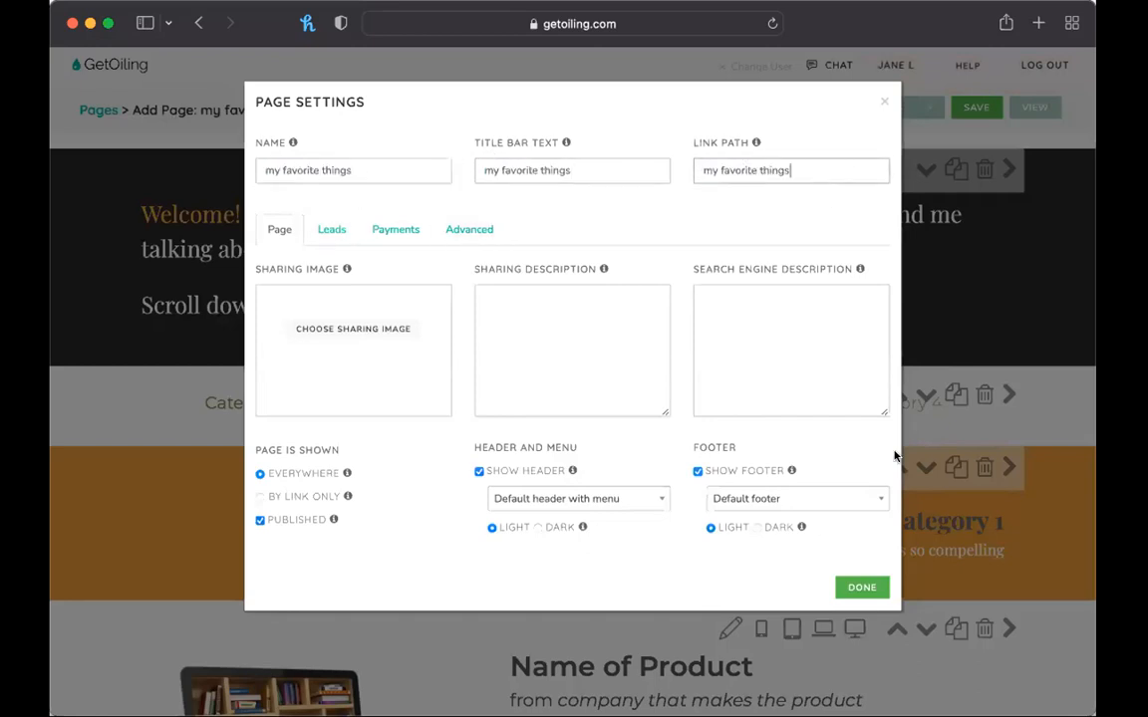
{"action": "left_click", "coordinate": [862, 588]}
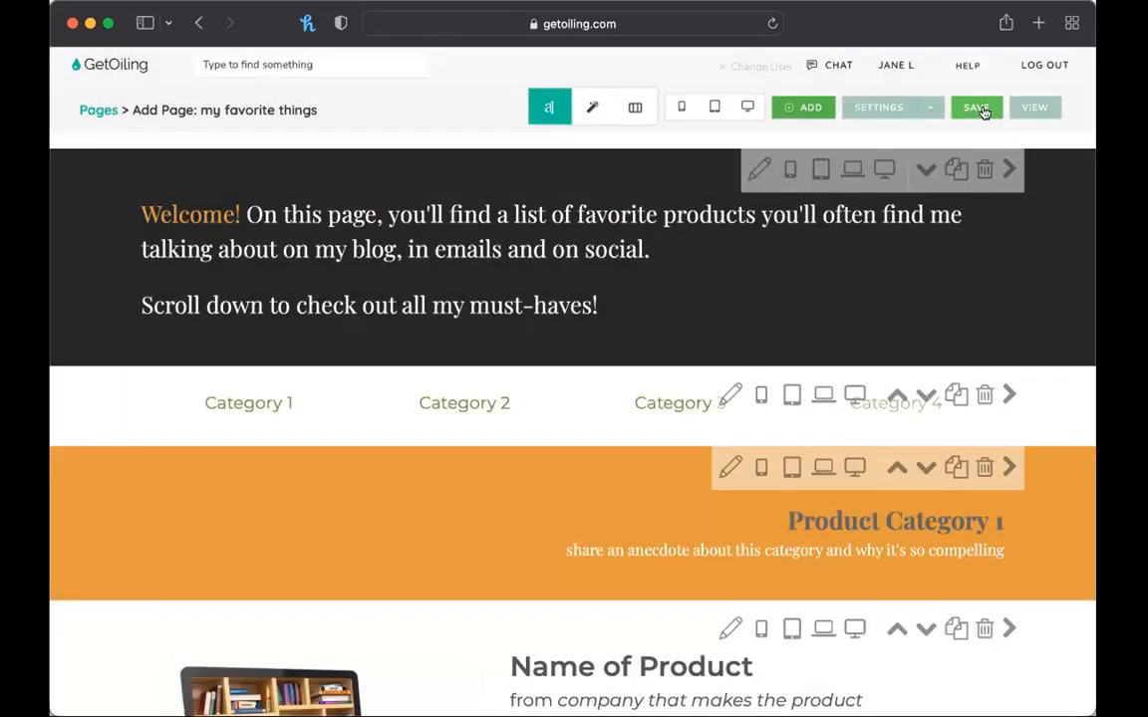
Save the new page and open its live view.
{"action": "left_click", "coordinate": [981, 109]}
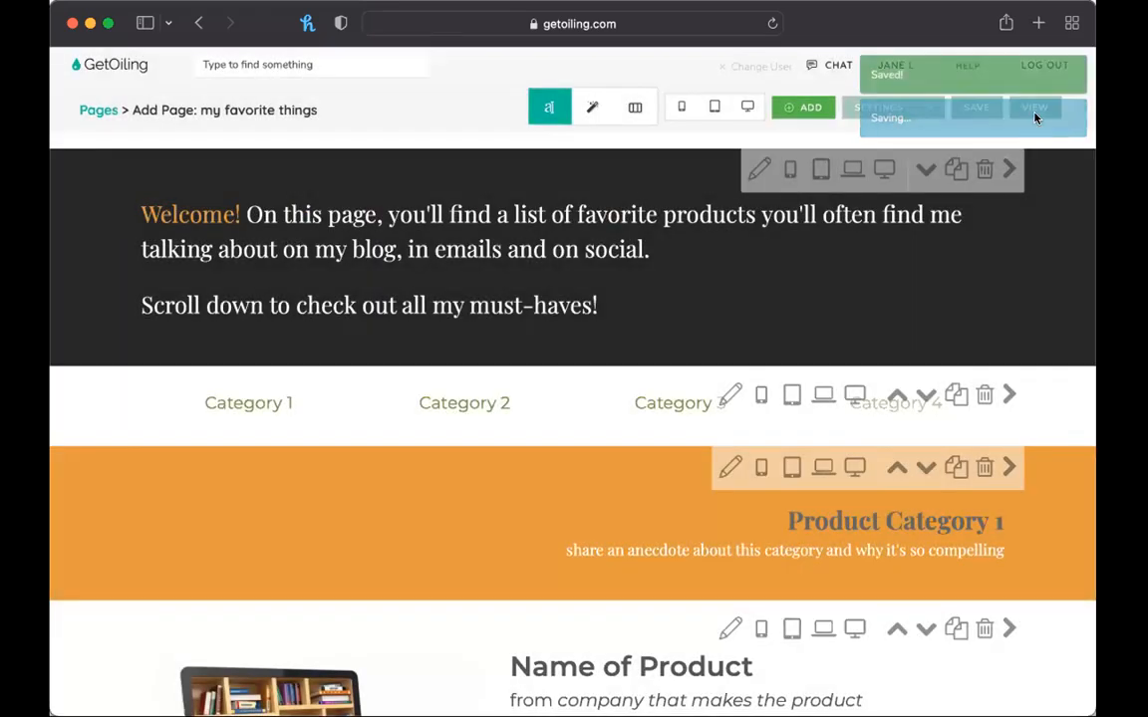
{"action": "left_click", "coordinate": [1035, 110]}
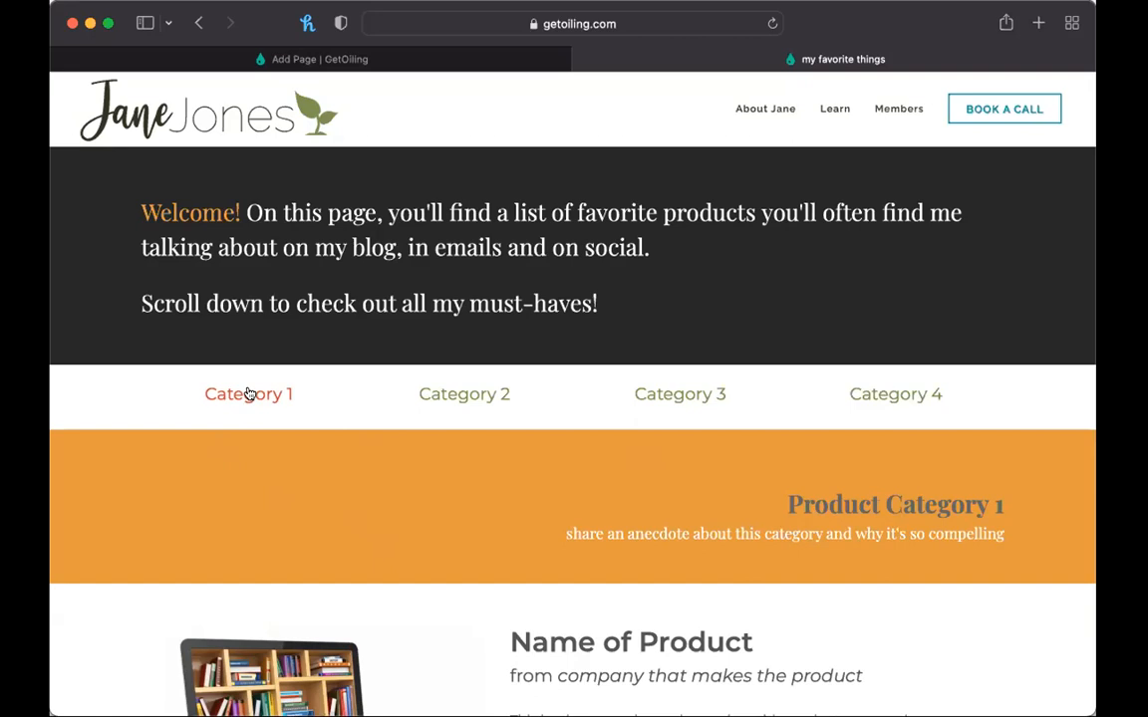
Examine the Product Category 1 heading and test the Category 2 and Category 3 jump links on the live page.
{"action": "left_click_drag", "start_coordinate": [794, 509], "coordinate": [1012, 505]}
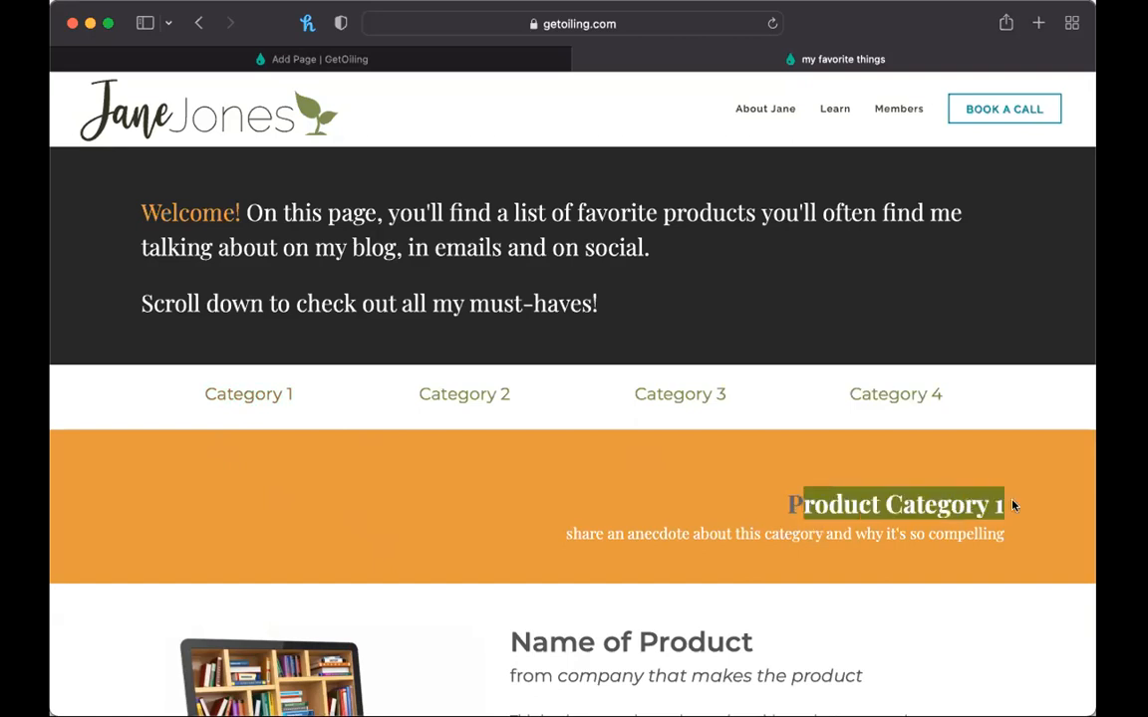
{"action": "left_click", "coordinate": [585, 543]}
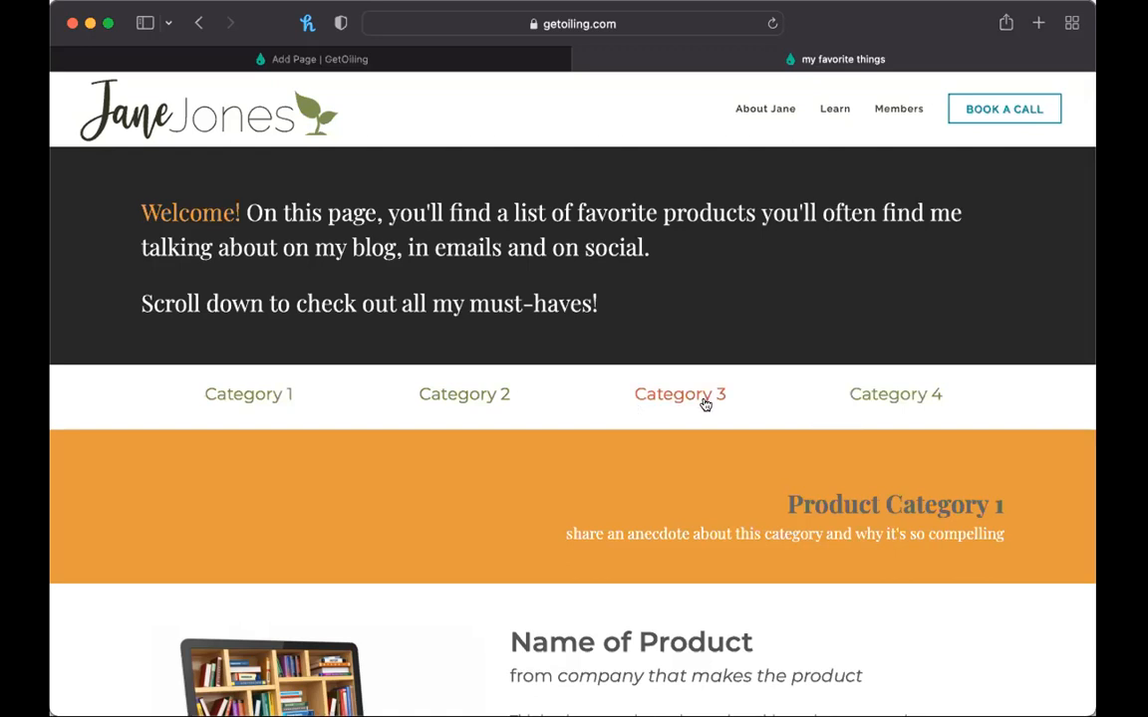
{"action": "left_click", "coordinate": [505, 395]}
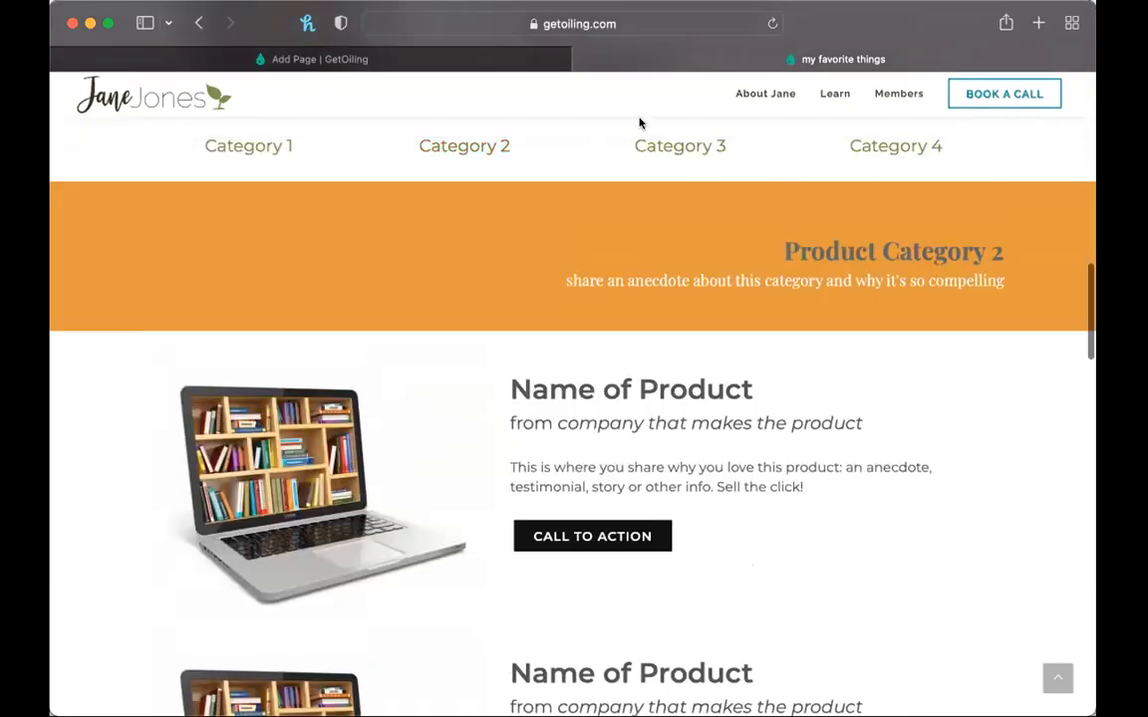
{"action": "left_click", "coordinate": [666, 145]}
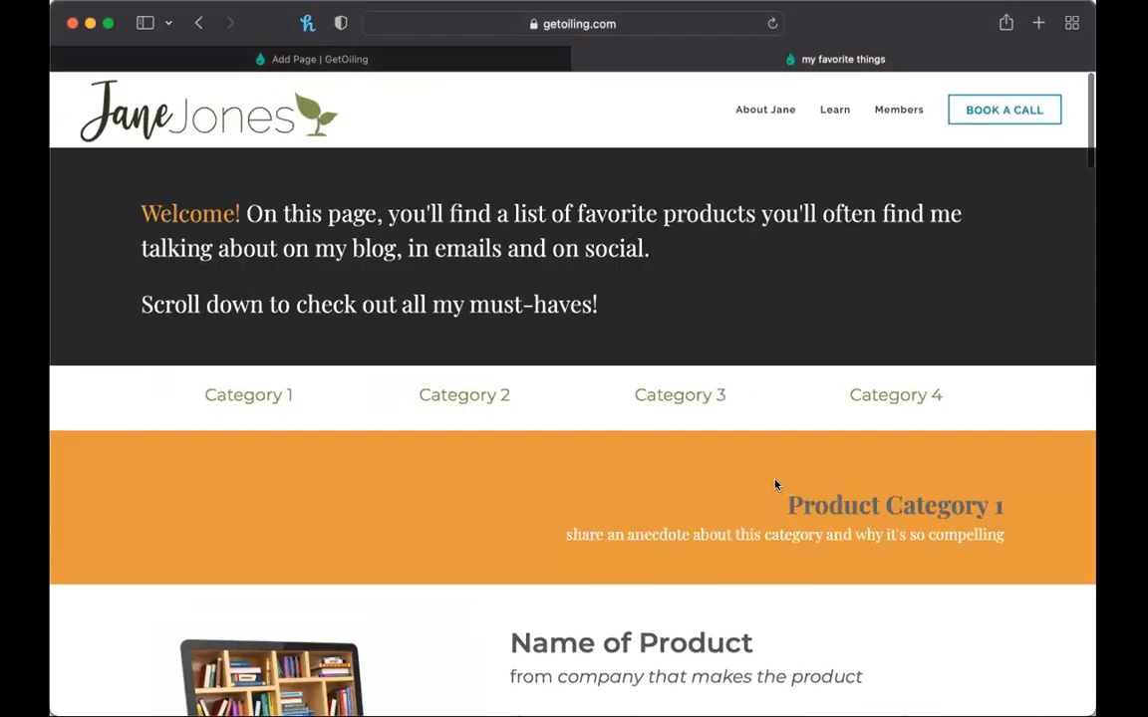
Examine the category links and the product sections down to Product Category 3, and return to the page's beginning.
{"action": "scroll", "coordinate": [775, 479], "scroll_direction": "down", "scroll_amount": 5}
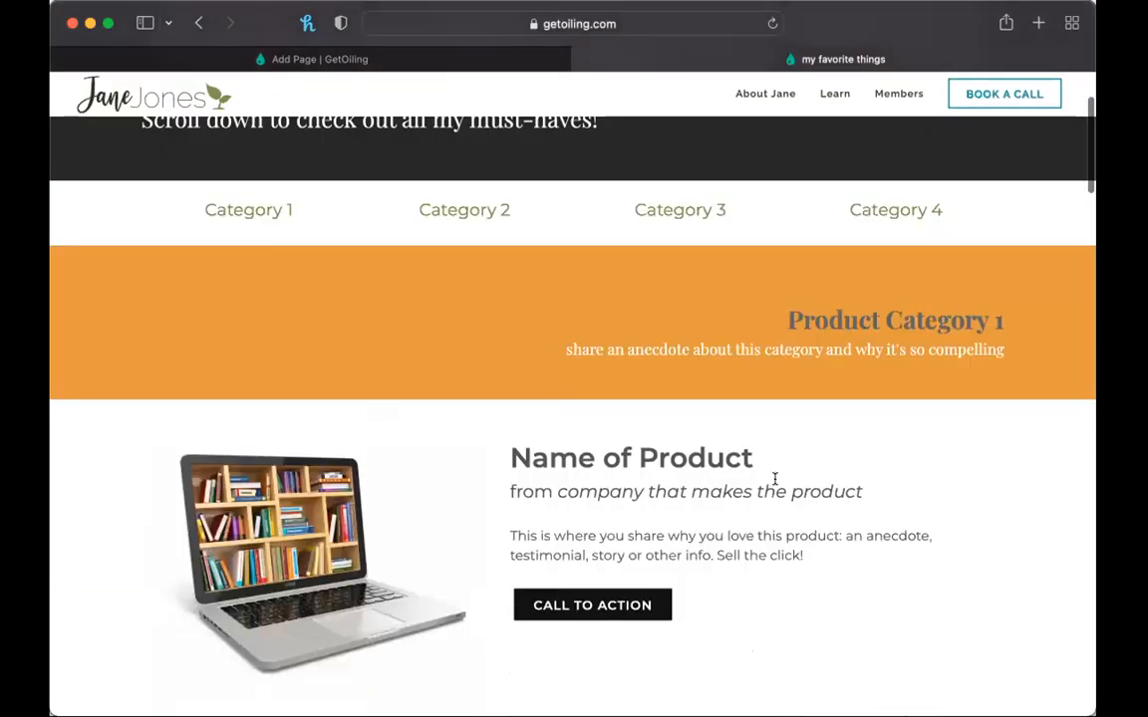
{"action": "scroll", "coordinate": [775, 479], "scroll_direction": "up", "scroll_amount": 5}
{"action": "scroll", "coordinate": [775, 479], "scroll_direction": "down", "scroll_amount": 2}
{"action": "scroll", "coordinate": [775, 480], "scroll_direction": "down", "scroll_amount": 5}
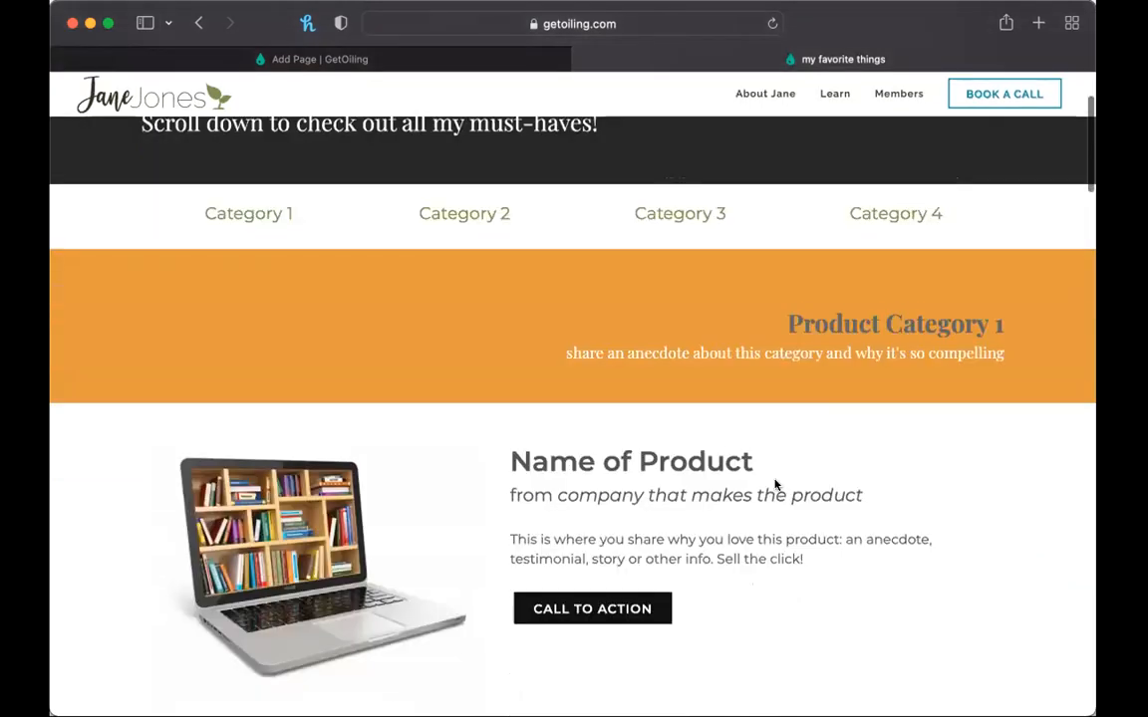
{"action": "scroll", "coordinate": [775, 485], "scroll_direction": "down", "scroll_amount": 3}
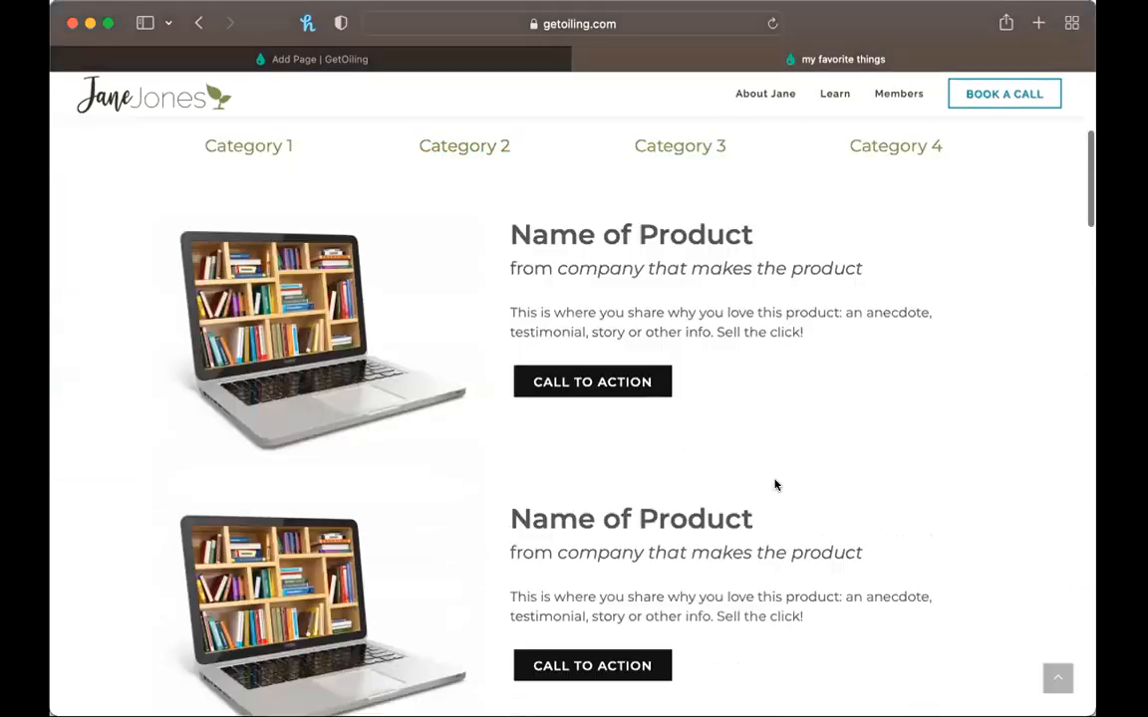
{"action": "scroll", "coordinate": [775, 485], "scroll_direction": "down", "scroll_amount": 20}
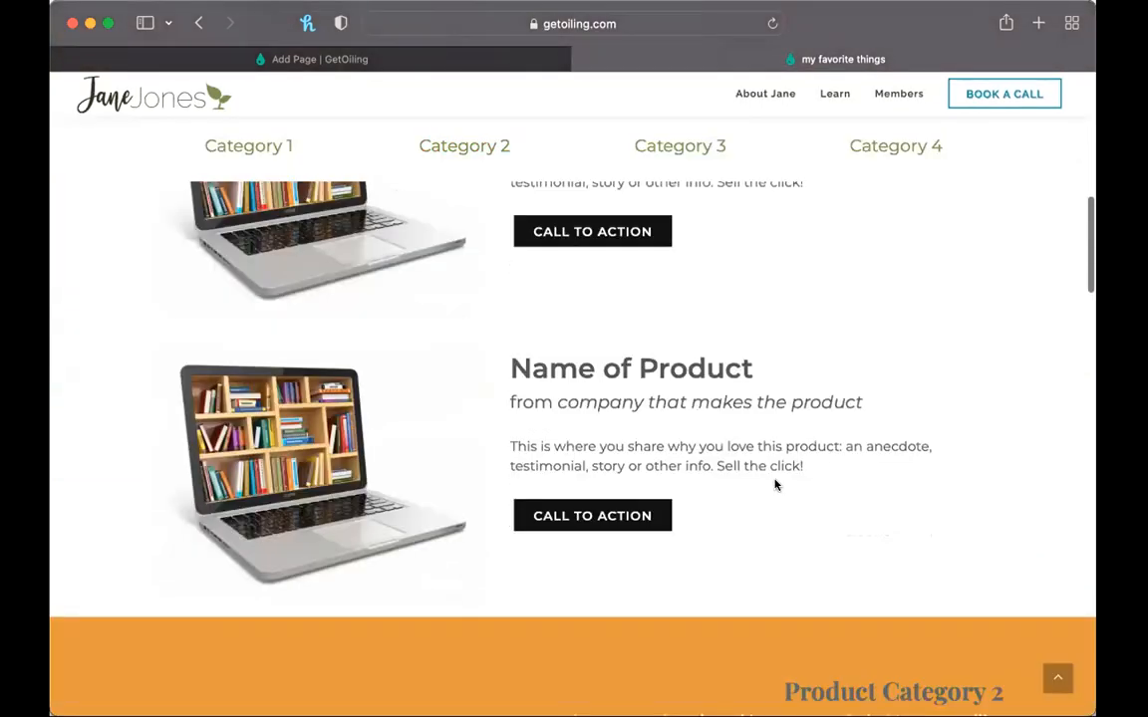
{"action": "scroll", "coordinate": [776, 485], "scroll_direction": "down", "scroll_amount": 20}
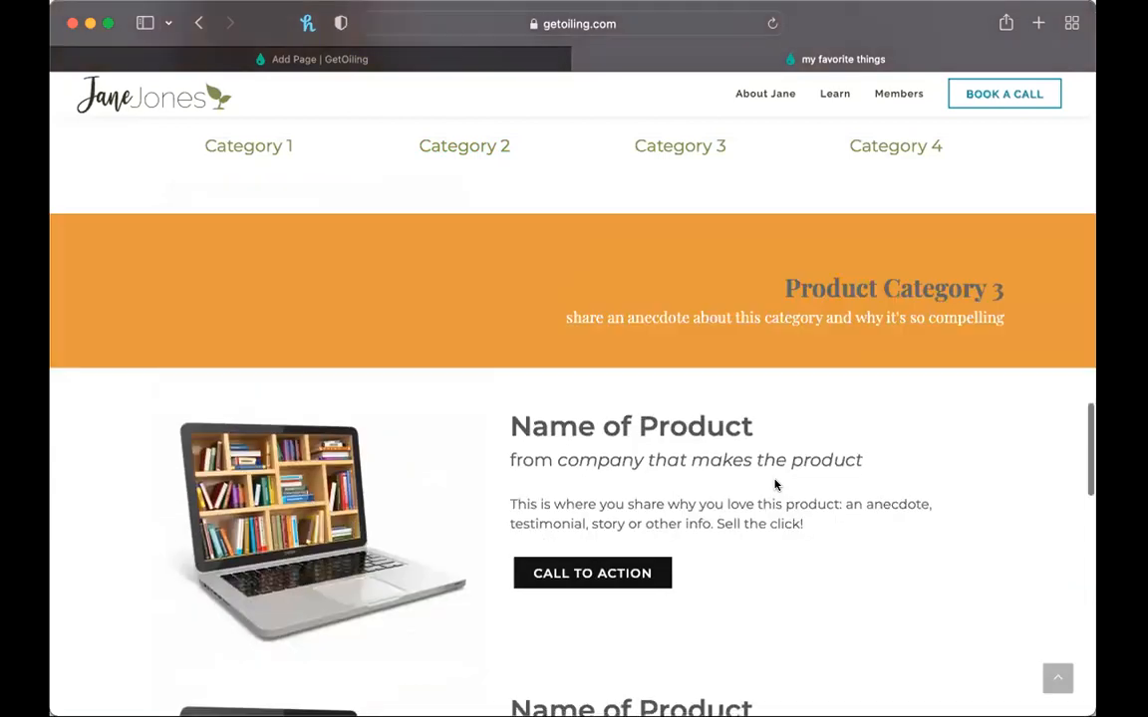
{"action": "scroll", "coordinate": [776, 485], "scroll_direction": "up", "scroll_amount": 20}
{"action": "scroll", "coordinate": [376, 381], "scroll_direction": "up", "scroll_amount": 6}
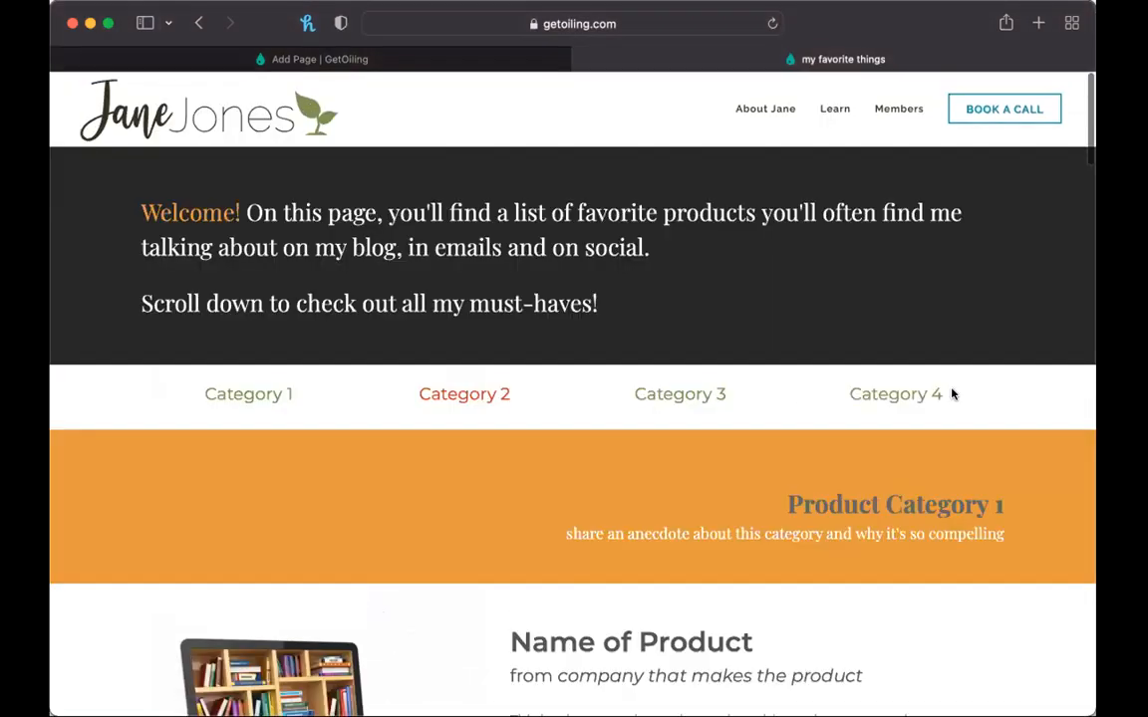
Test the Category 4 jump link, check its product section, and return to the page's beginning.
{"action": "left_click", "coordinate": [899, 400]}
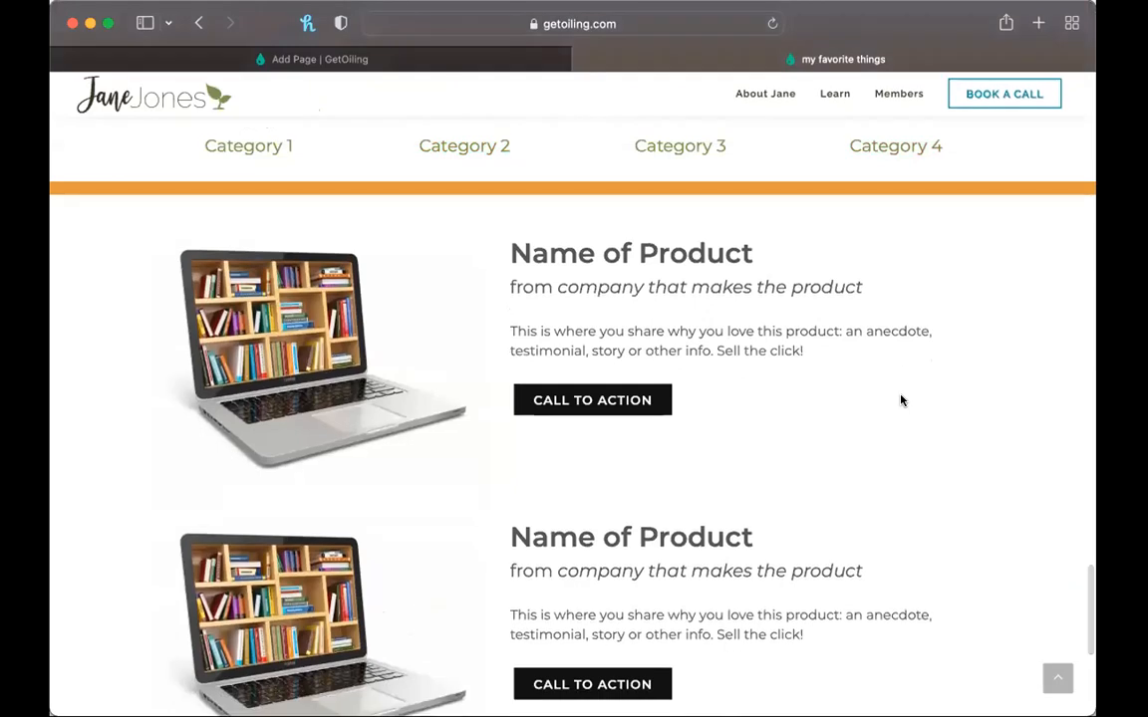
{"action": "scroll", "coordinate": [914, 425], "scroll_direction": "up", "scroll_amount": 5}
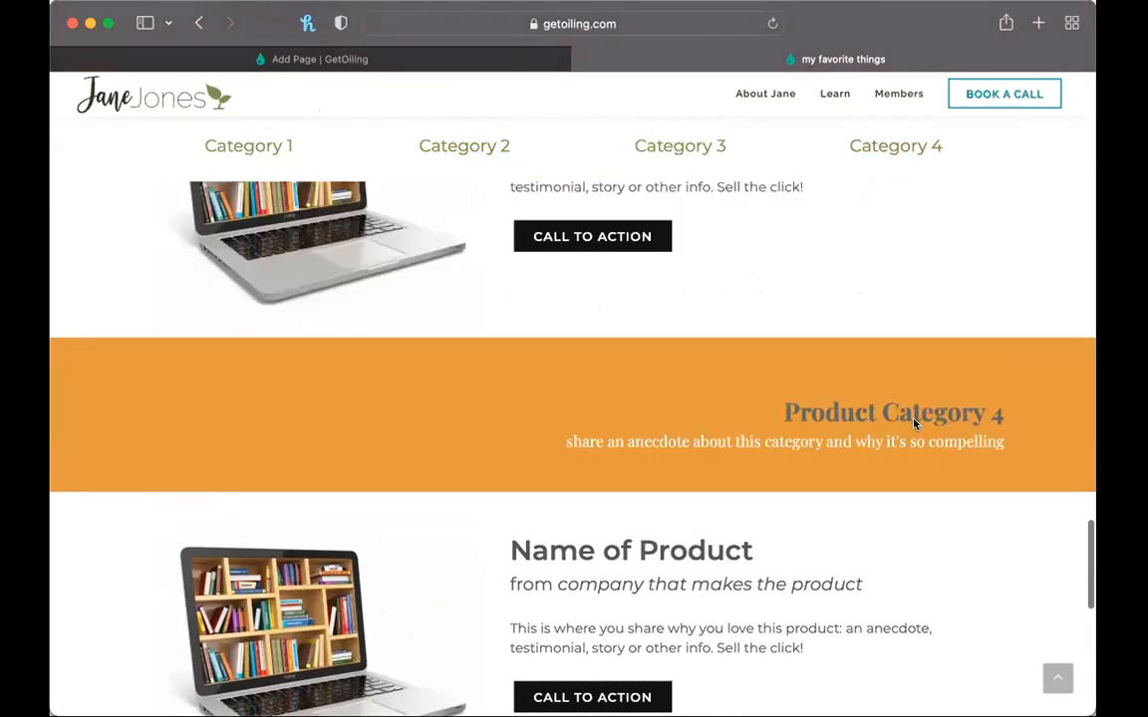
{"action": "scroll", "coordinate": [915, 425], "scroll_direction": "down", "scroll_amount": 5}
{"action": "scroll", "coordinate": [914, 424], "scroll_direction": "up", "scroll_amount": 15}
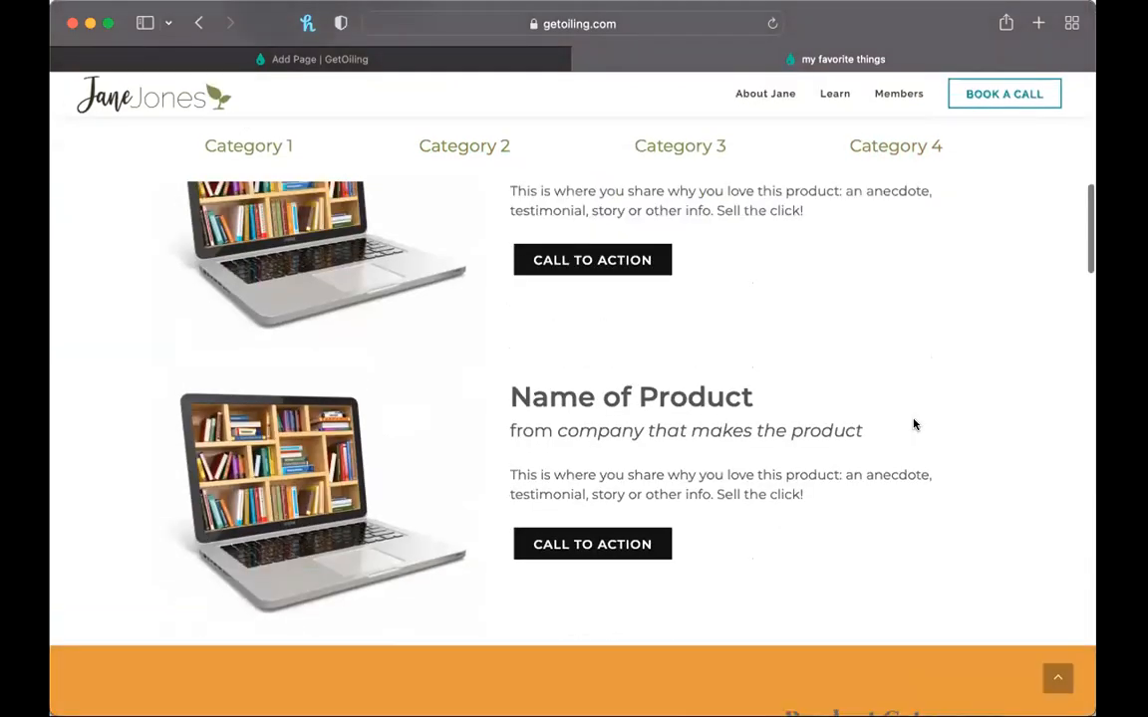
{"action": "scroll", "coordinate": [457, 94], "scroll_direction": "up", "scroll_amount": 4}
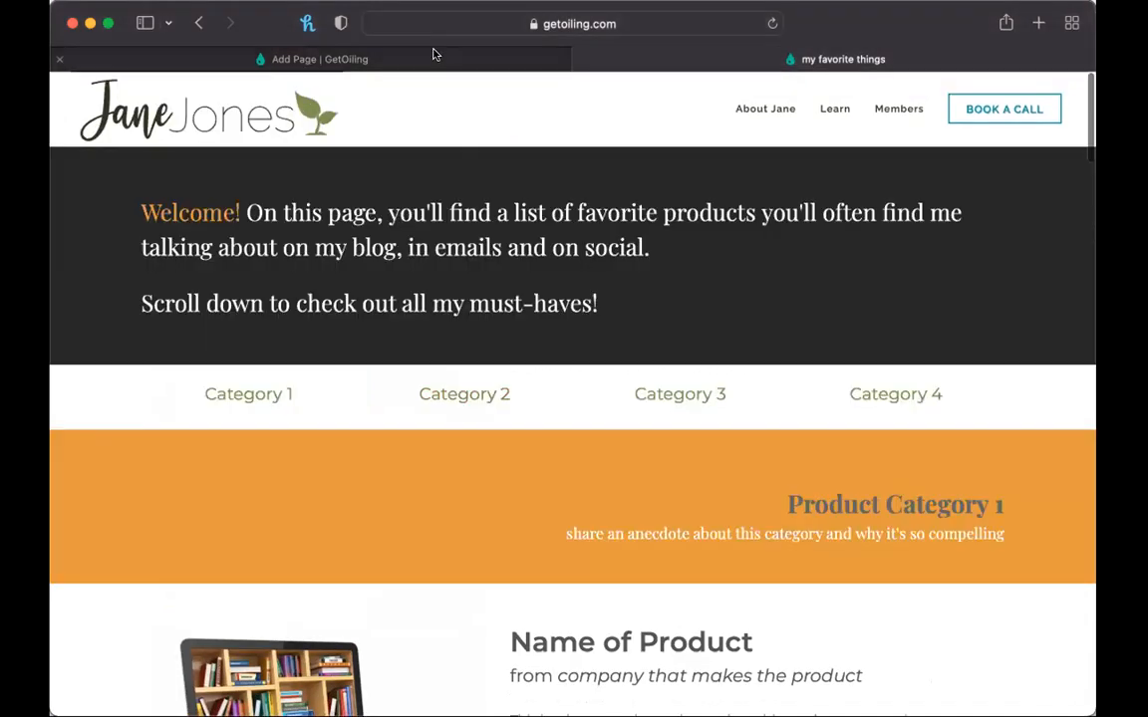
Return to the page editor and set the welcome section's background to the orange sampled from the Product Category 1 banner.
{"action": "left_click", "coordinate": [434, 54]}
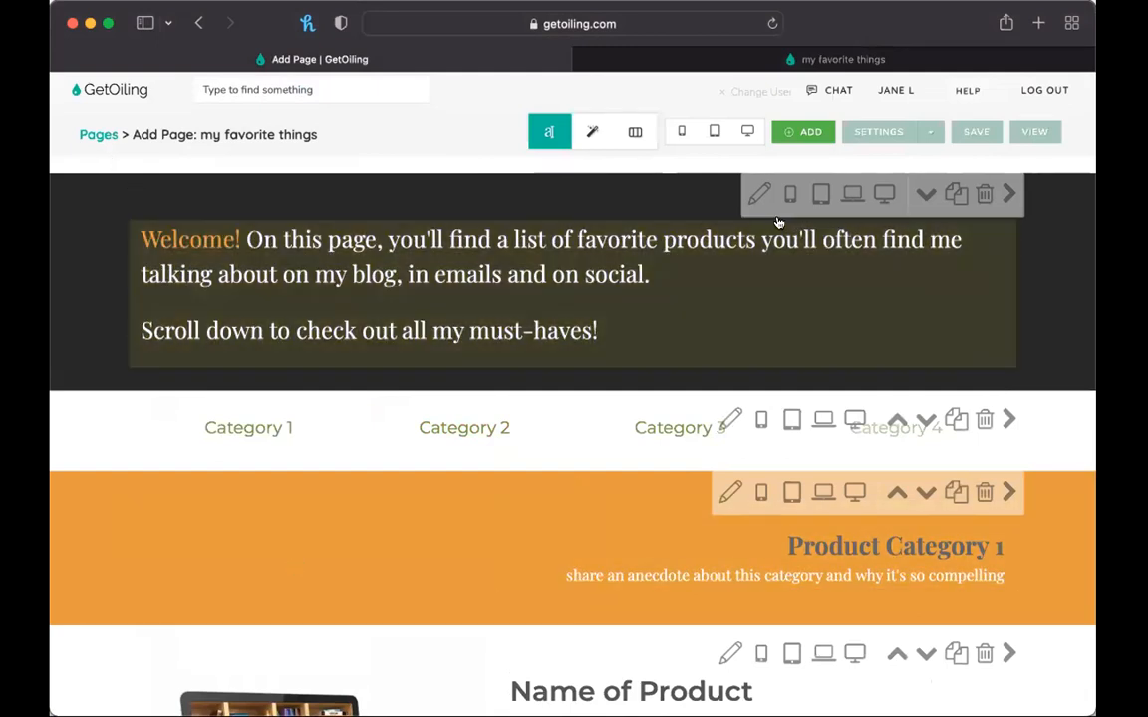
{"action": "left_click", "coordinate": [757, 190]}
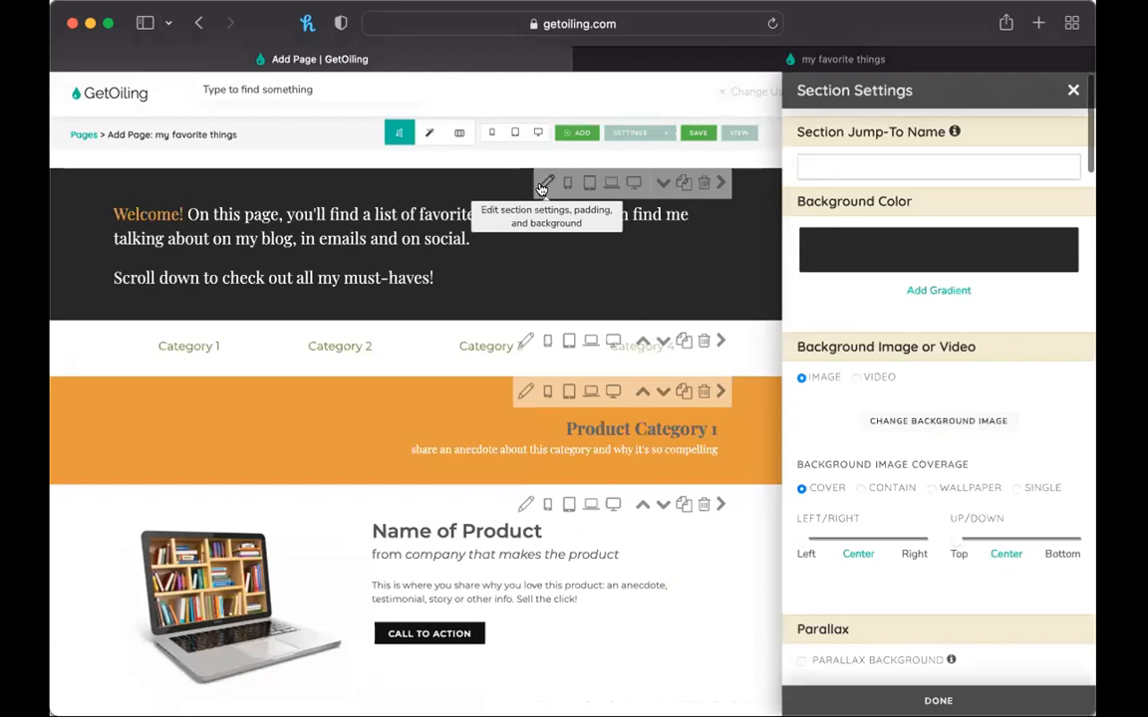
{"action": "left_click", "coordinate": [963, 244]}
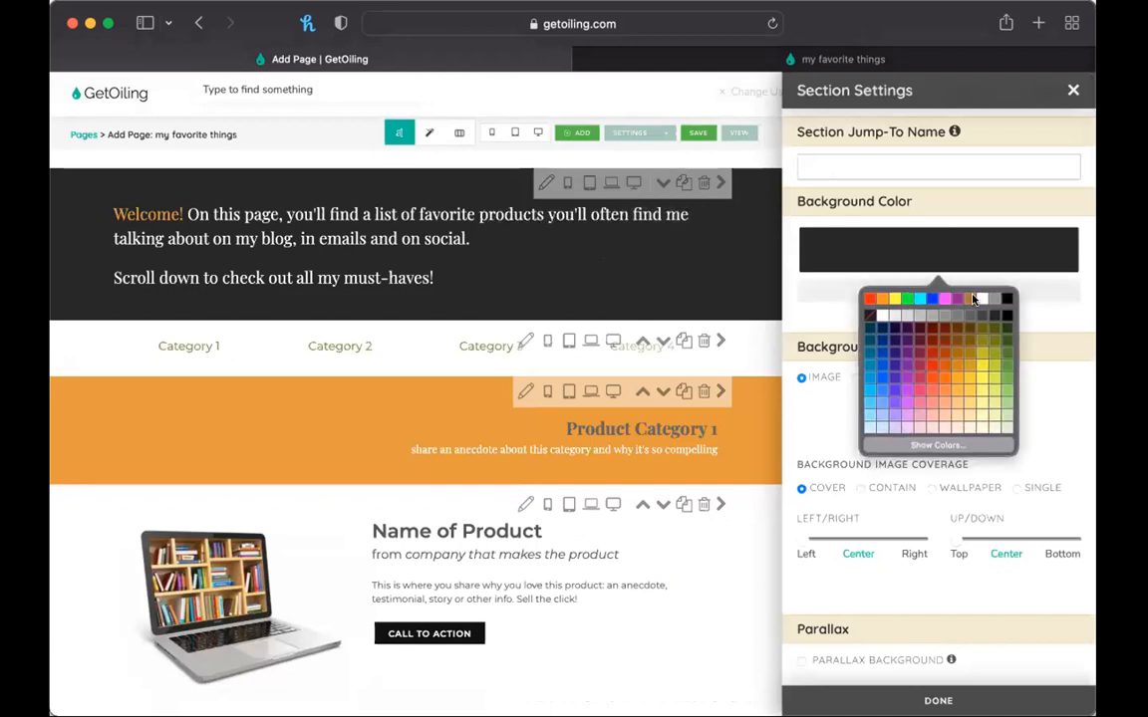
{"action": "left_click", "coordinate": [940, 446]}
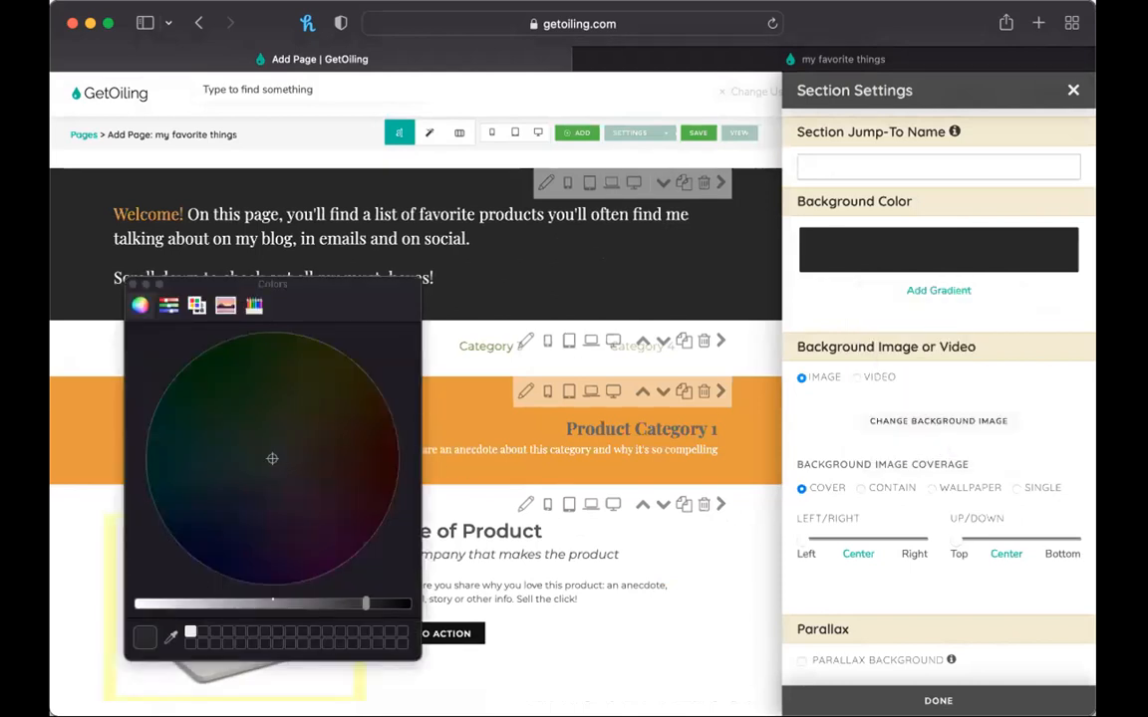
{"action": "left_click", "coordinate": [738, 455]}
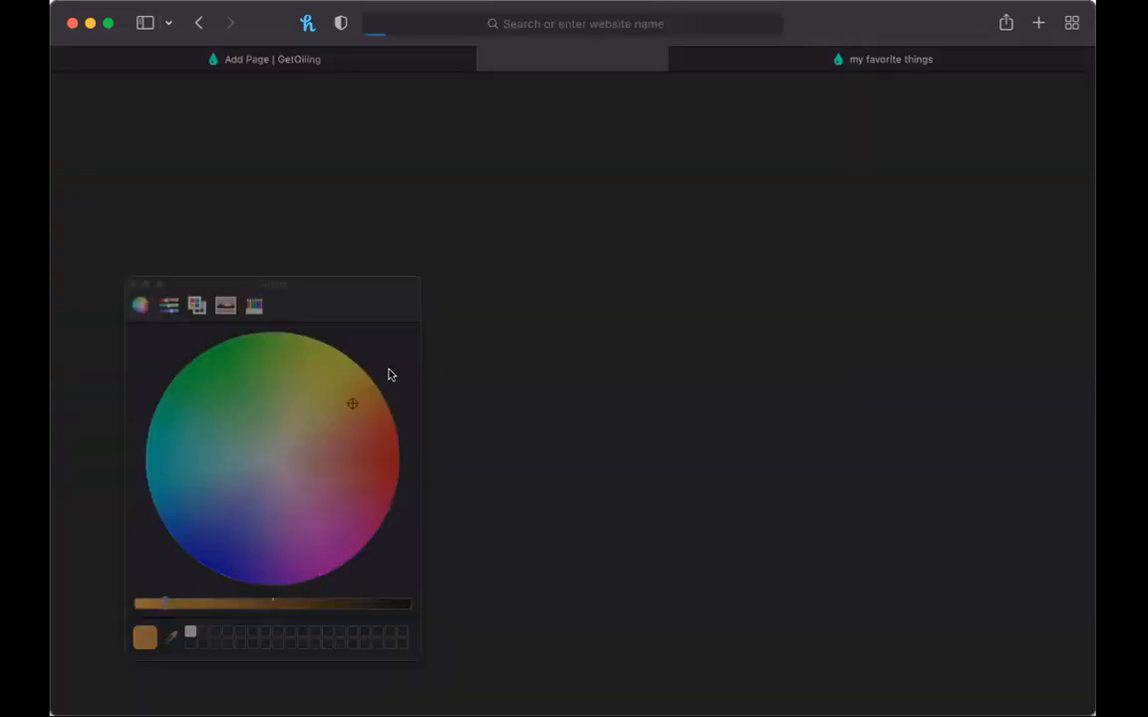
{"action": "left_click", "coordinate": [407, 59]}
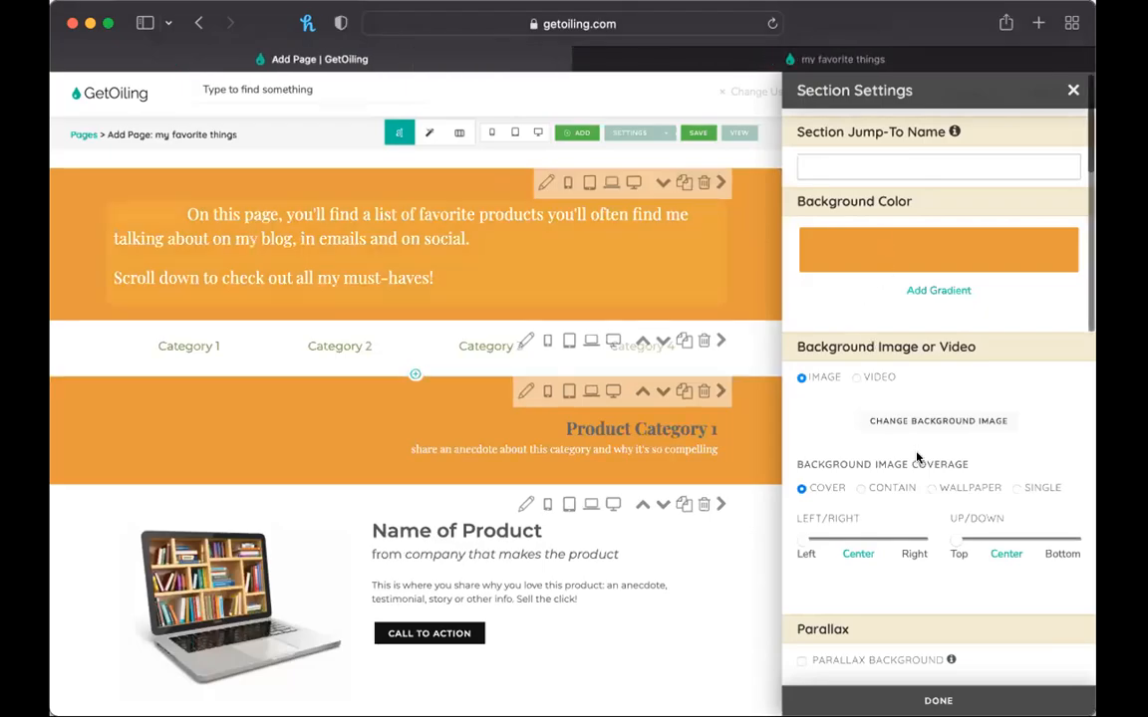
Set the welcome section's background to a near-black colour and finish its section settings.
{"action": "left_click", "coordinate": [880, 251]}
{"action": "left_click", "coordinate": [992, 316]}
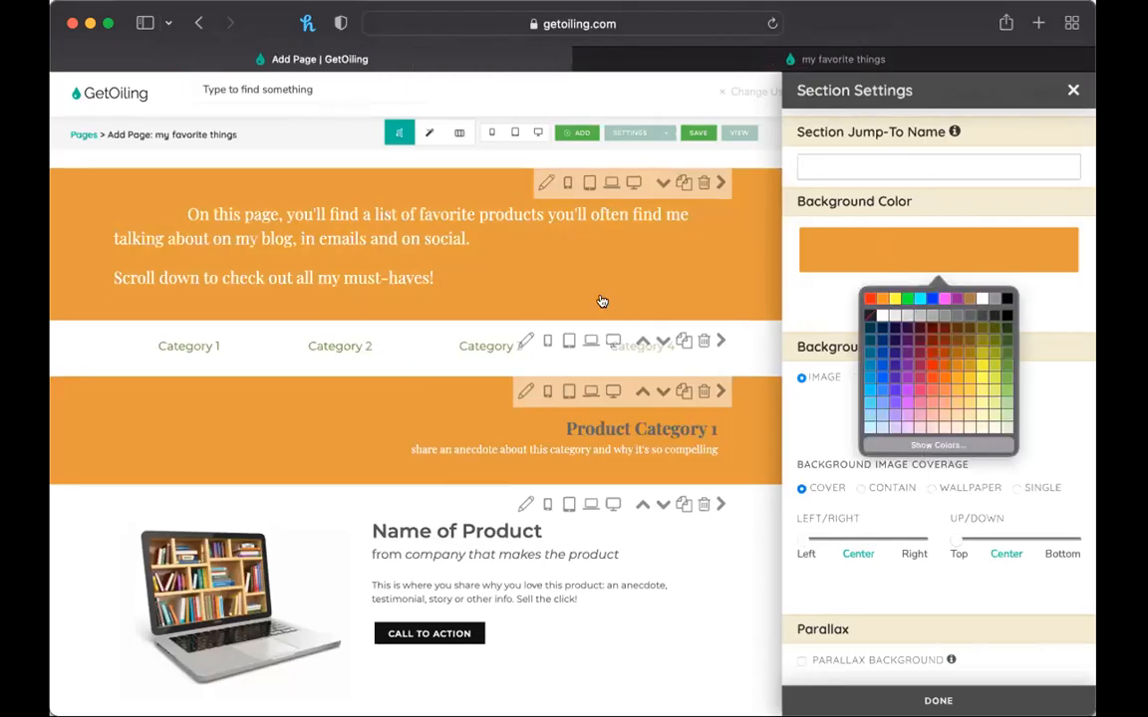
{"action": "left_click", "coordinate": [601, 300]}
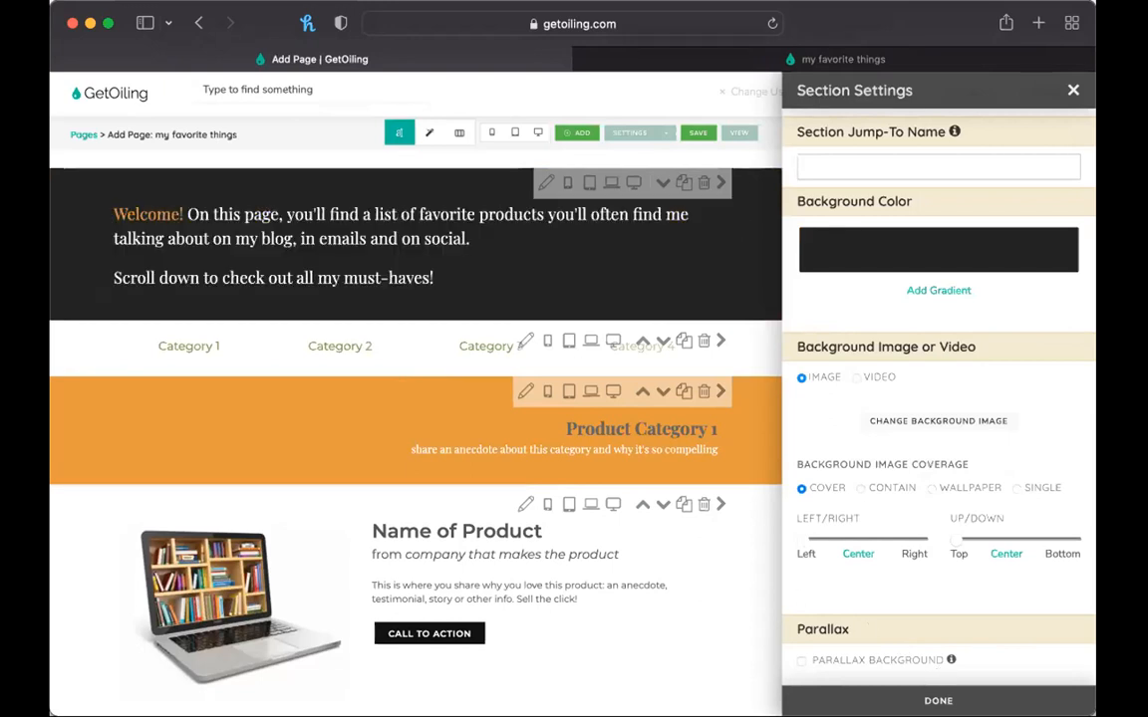
{"action": "left_click", "coordinate": [937, 702]}
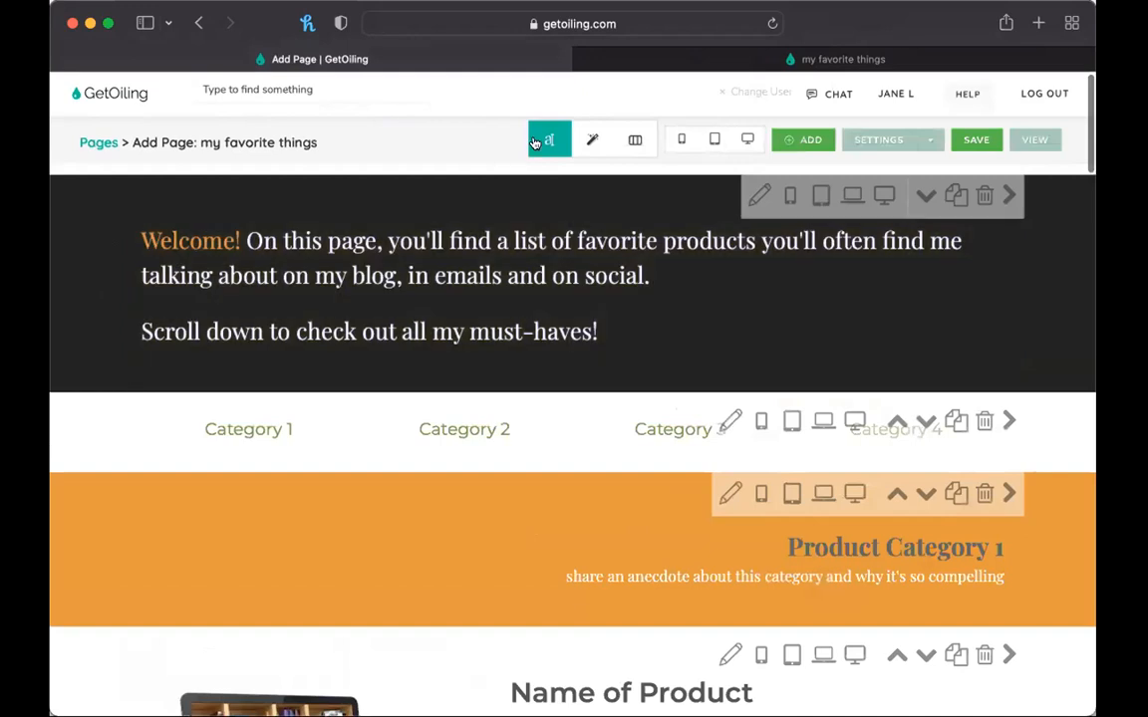
Open the welcome text for editing and review the font families available for the whole text.
{"action": "left_click", "coordinate": [510, 221]}
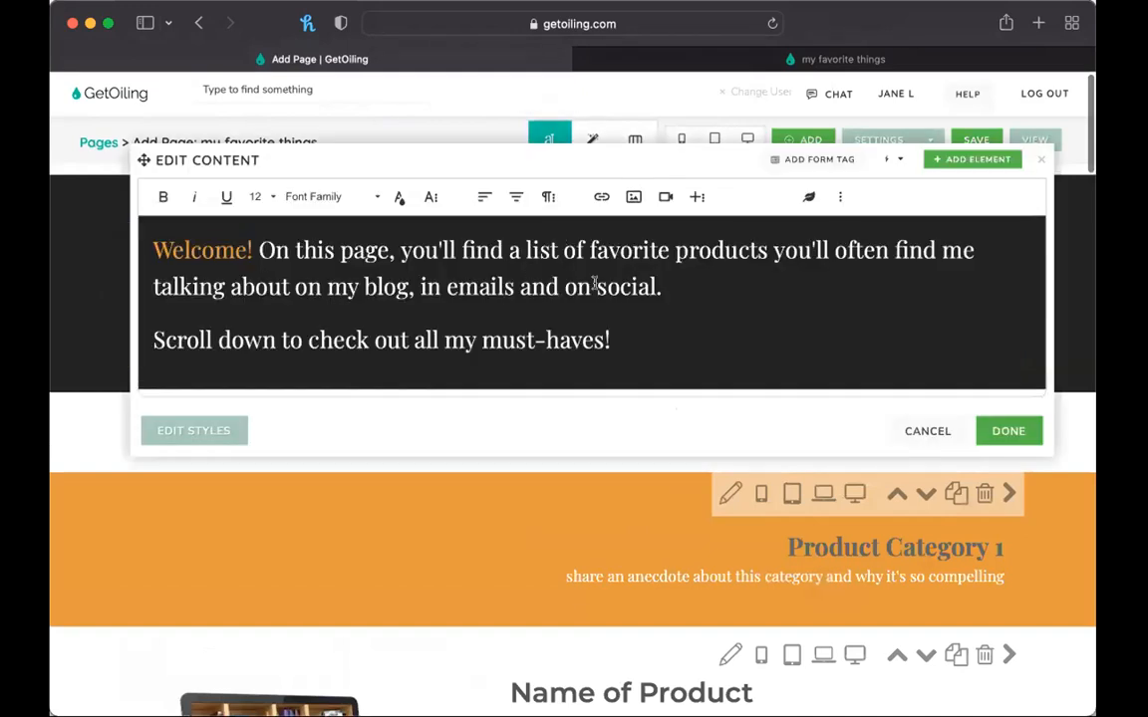
{"action": "left_click_drag", "start_coordinate": [644, 319], "coordinate": [140, 225]}
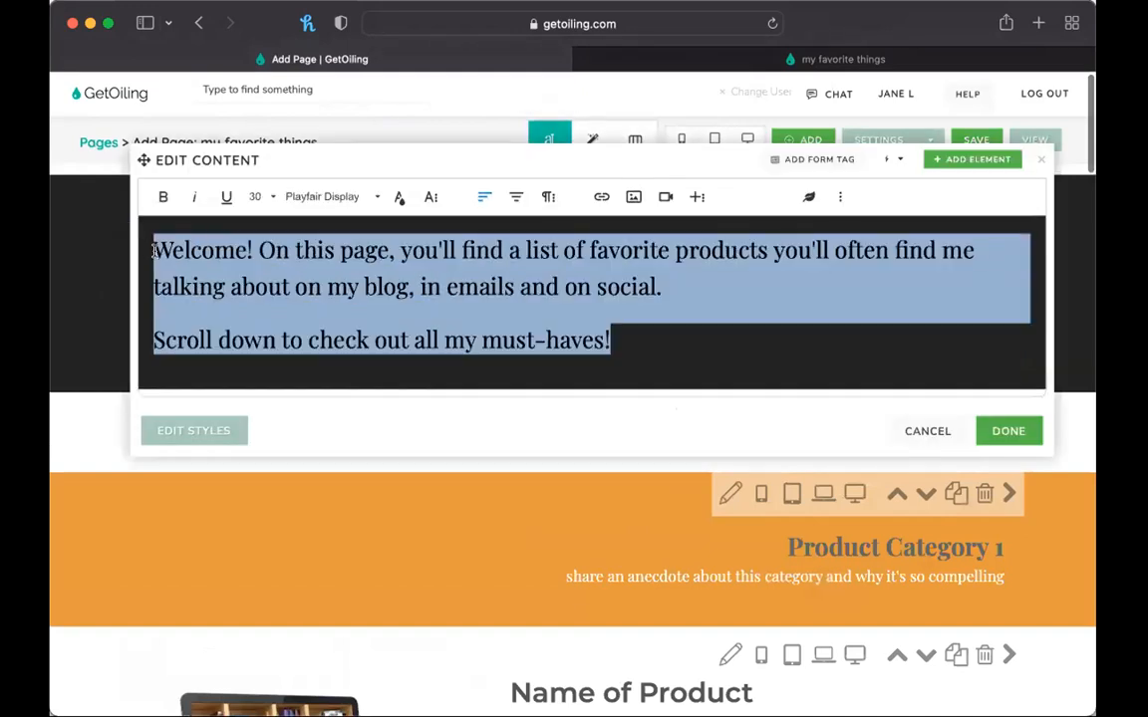
{"action": "left_click", "coordinate": [330, 195]}
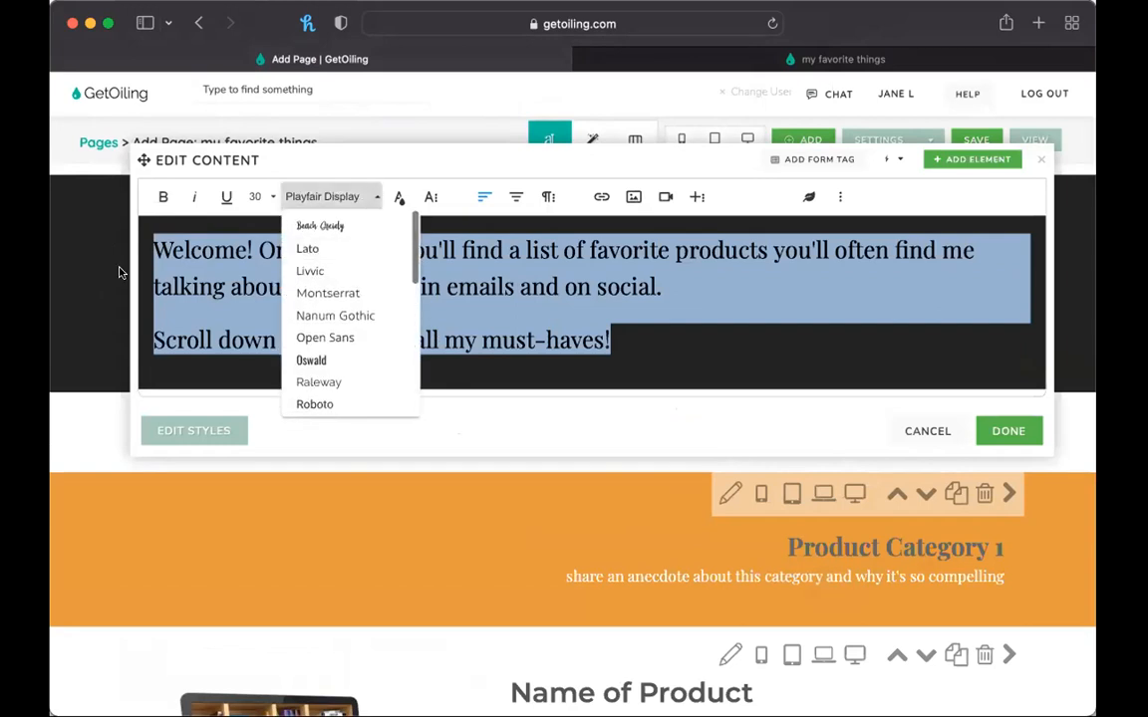
{"action": "left_click", "coordinate": [103, 296]}
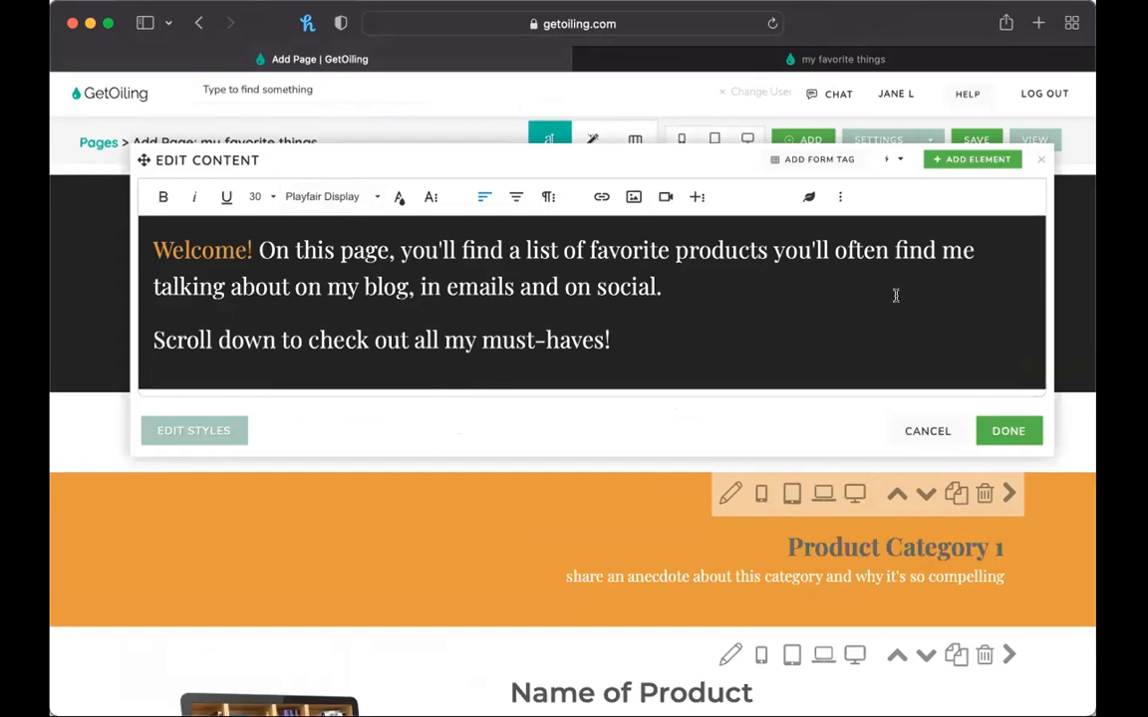
Right-align the whole welcome text and apply the change.
{"action": "key", "text": "super+a"}
{"action": "left_click", "coordinate": [547, 196]}
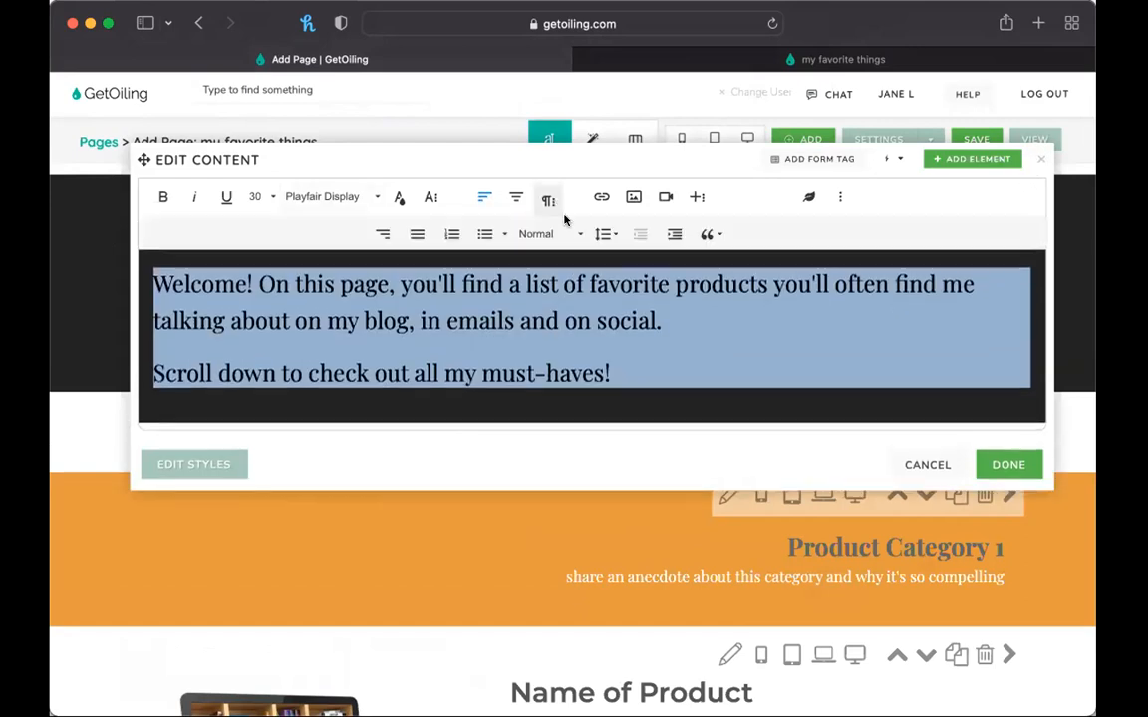
{"action": "left_click", "coordinate": [381, 234]}
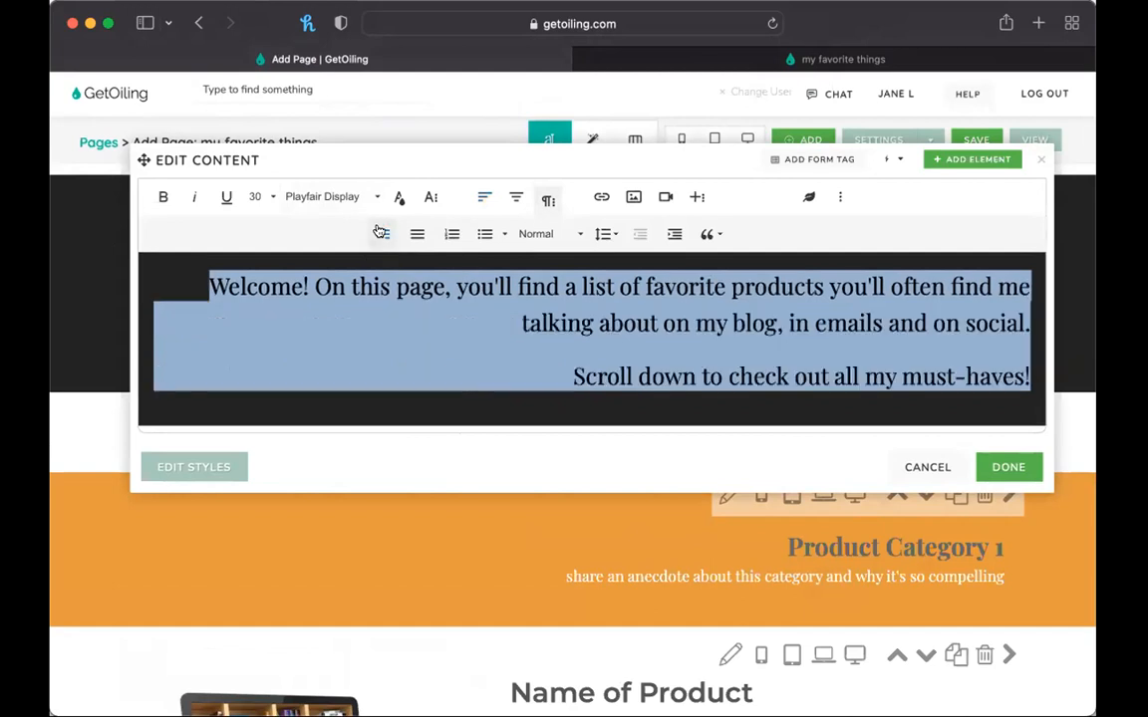
{"action": "left_click", "coordinate": [992, 464]}
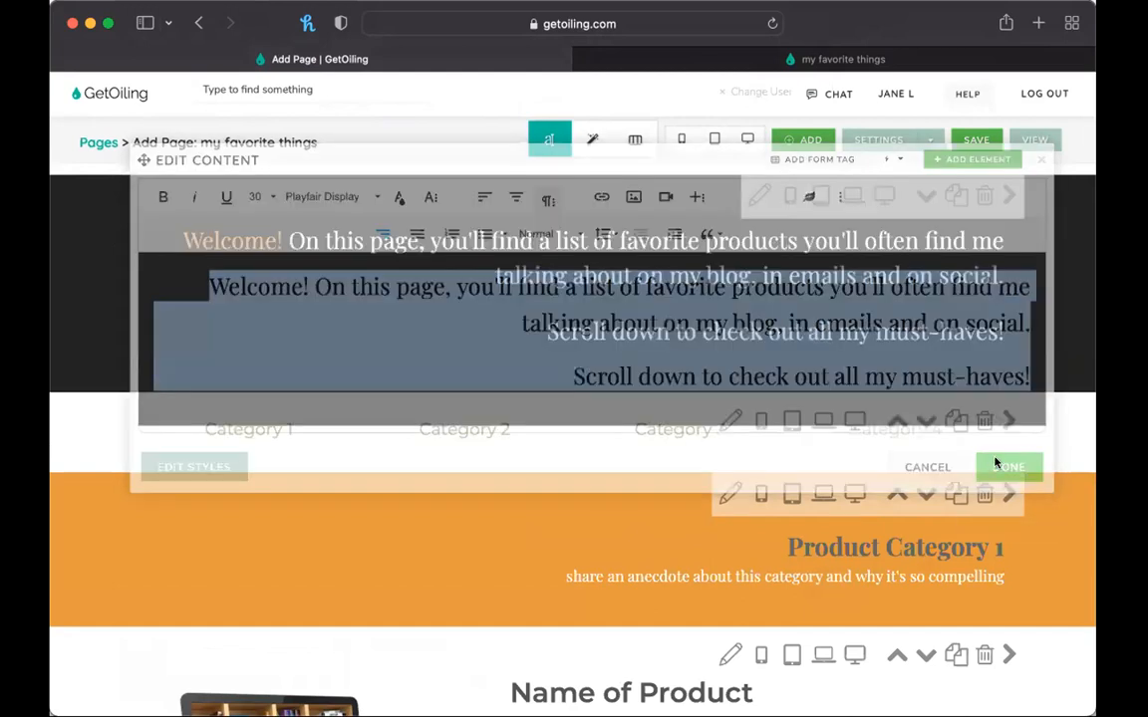
Reopen the welcome text, restore its left alignment and apply the change.
{"action": "left_click", "coordinate": [875, 350]}
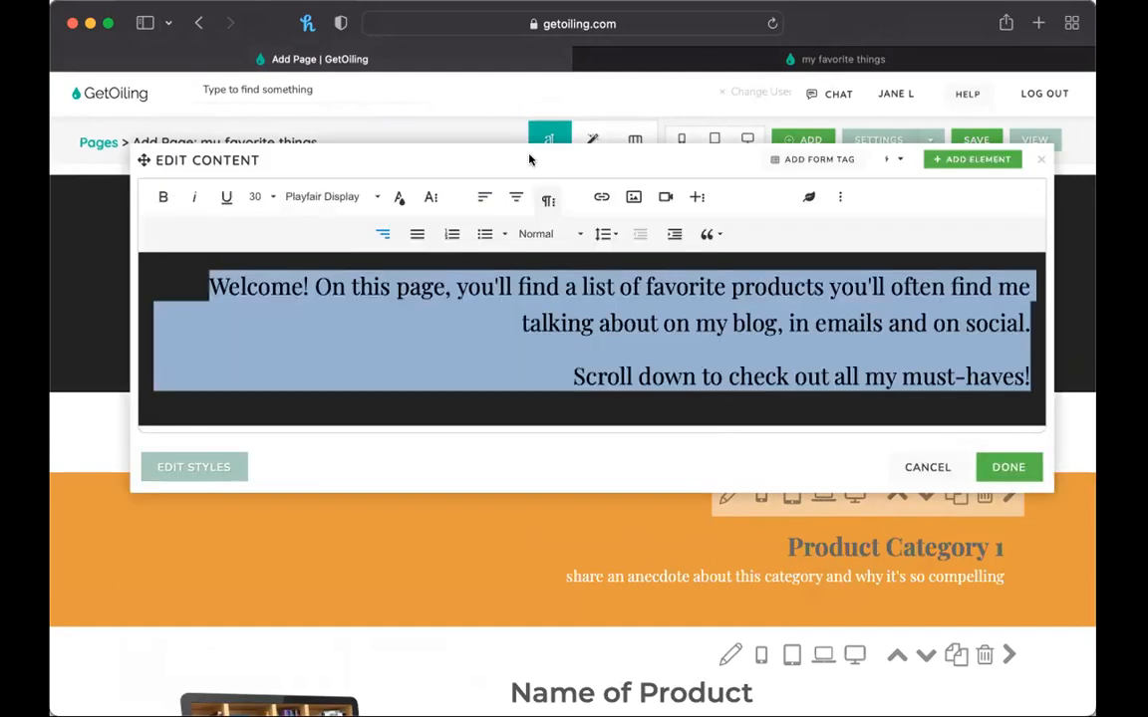
{"action": "left_click", "coordinate": [484, 196]}
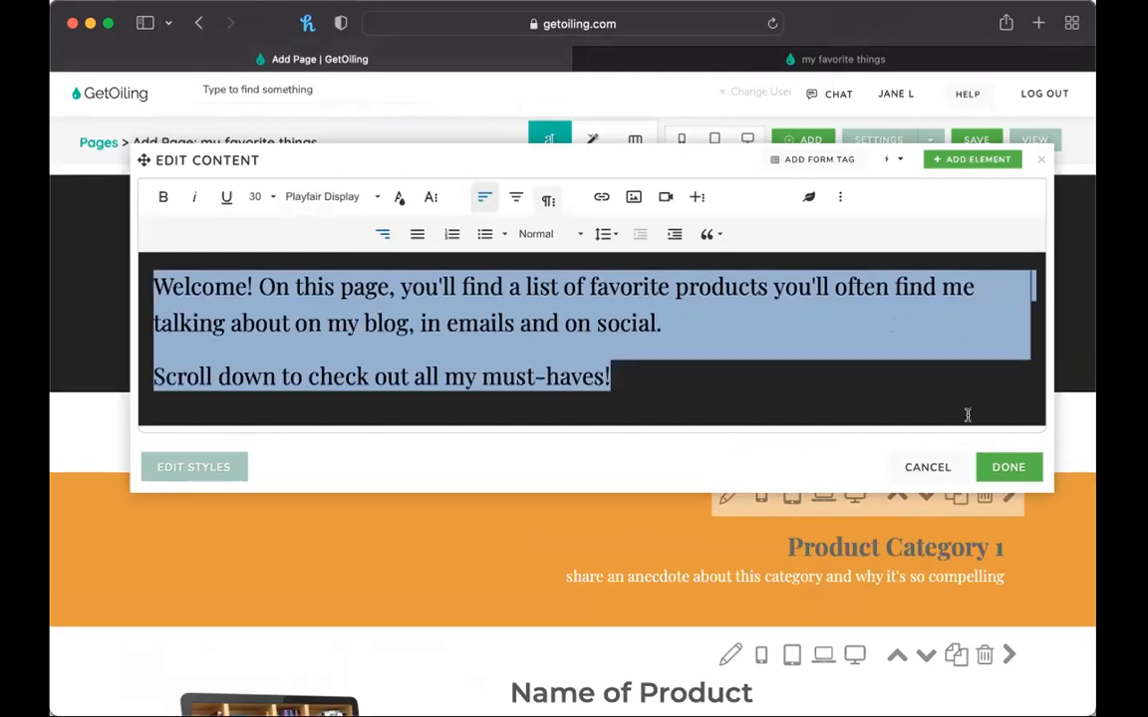
{"action": "left_click", "coordinate": [1010, 468]}
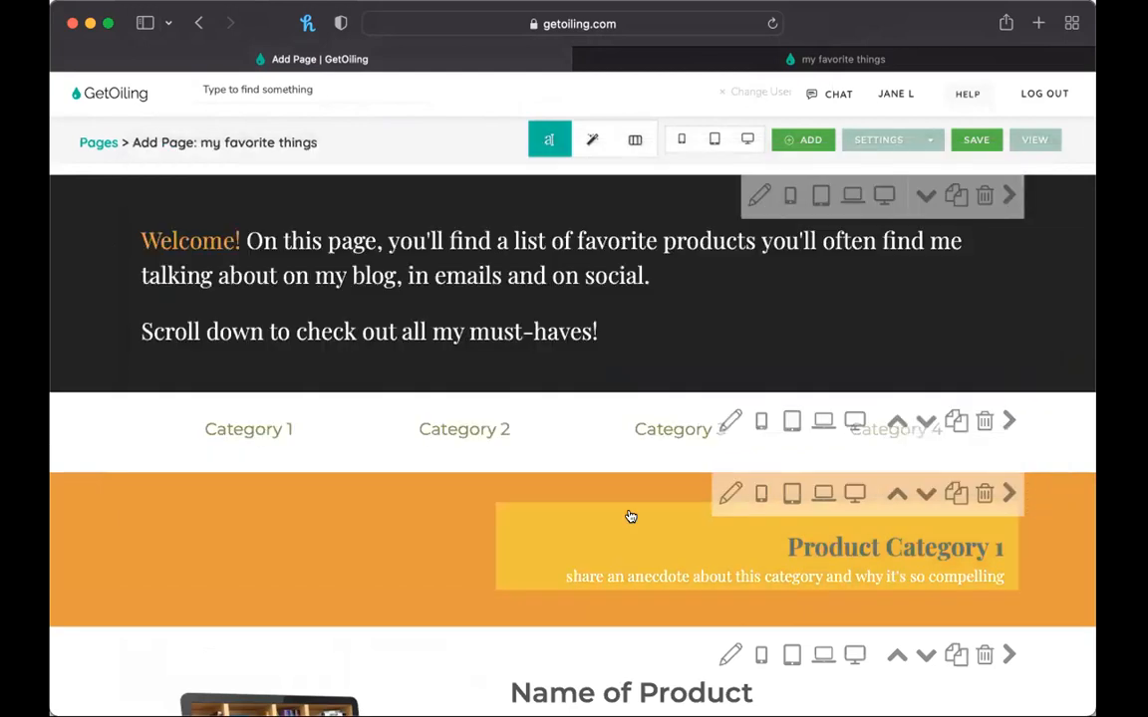
Examine the category links section's settings, including background padding, section width and the Stick to Top option, and close them.
{"action": "scroll", "coordinate": [629, 516], "scroll_direction": "down", "scroll_amount": 3}
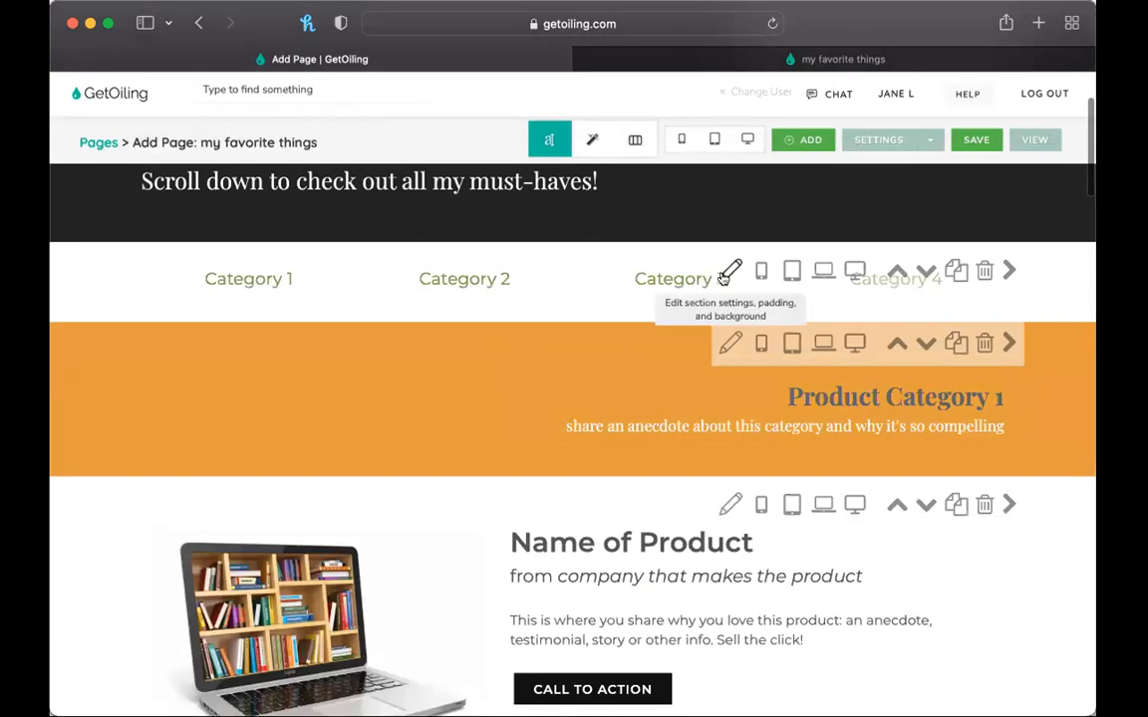
{"action": "left_click", "coordinate": [730, 342]}
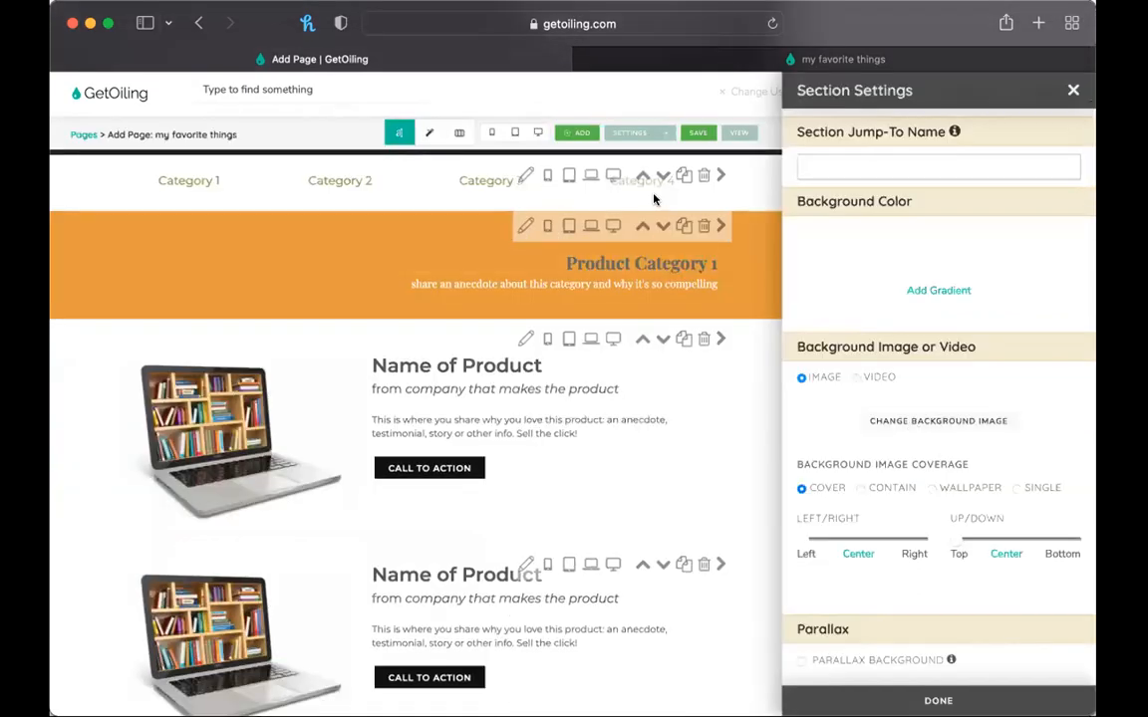
{"action": "scroll", "coordinate": [654, 195], "scroll_direction": "up", "scroll_amount": 3}
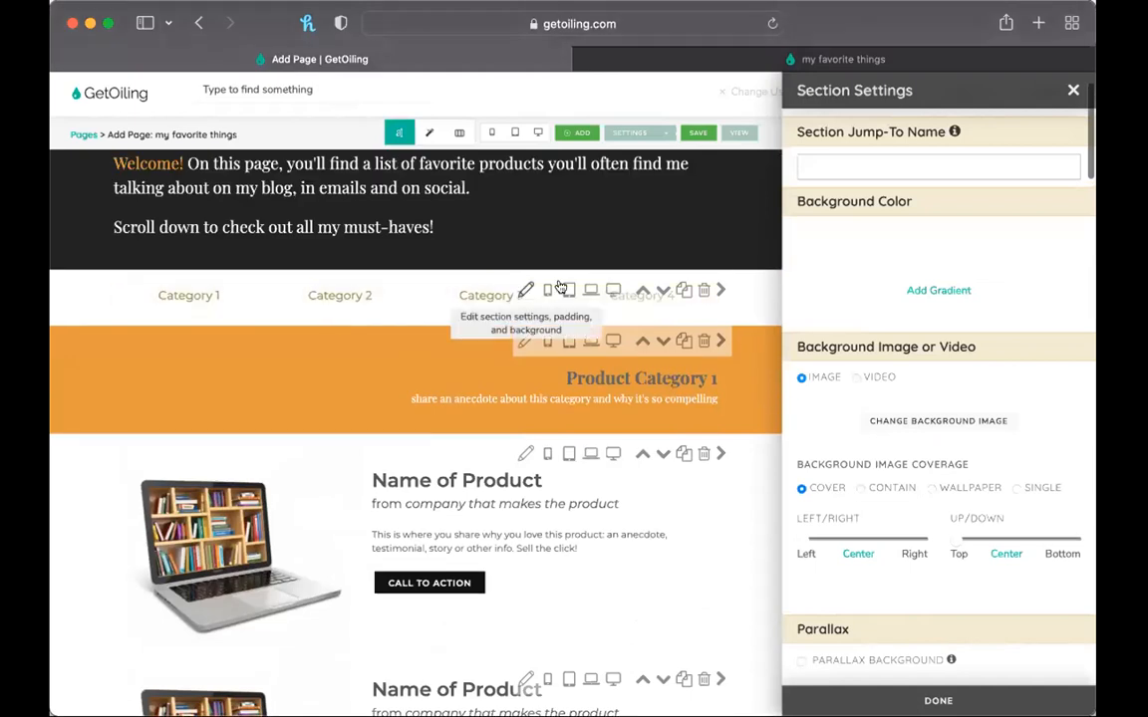
{"action": "scroll", "coordinate": [983, 371], "scroll_direction": "down", "scroll_amount": 3}
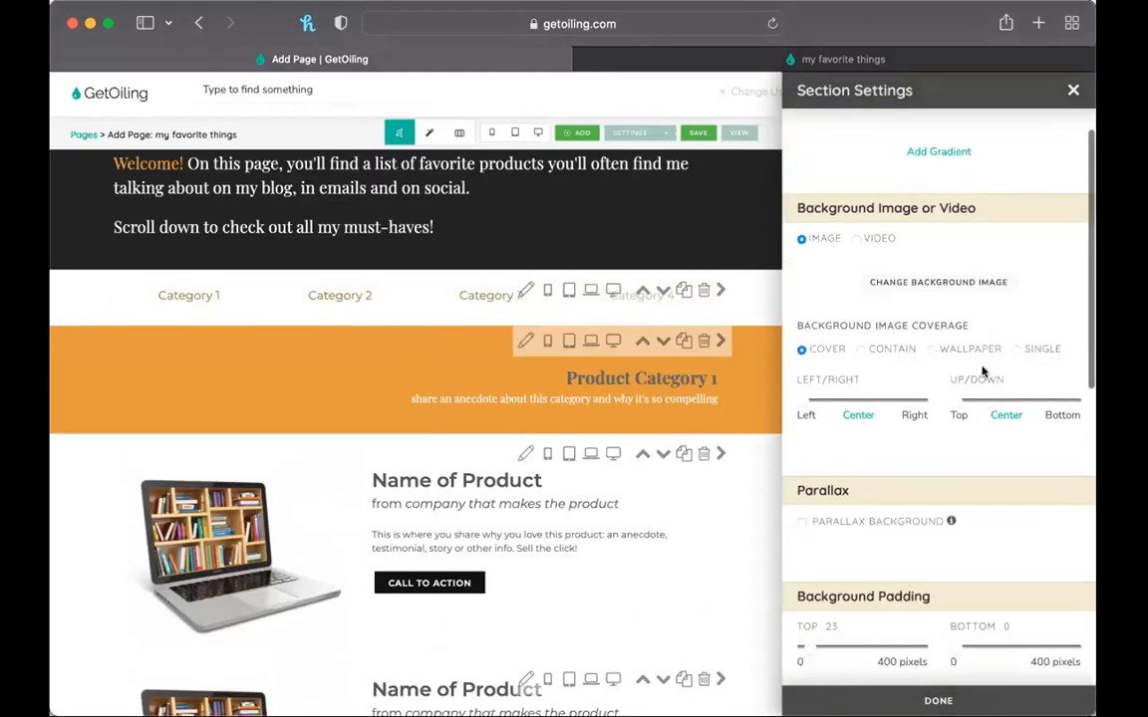
{"action": "scroll", "coordinate": [982, 372], "scroll_direction": "down", "scroll_amount": 3}
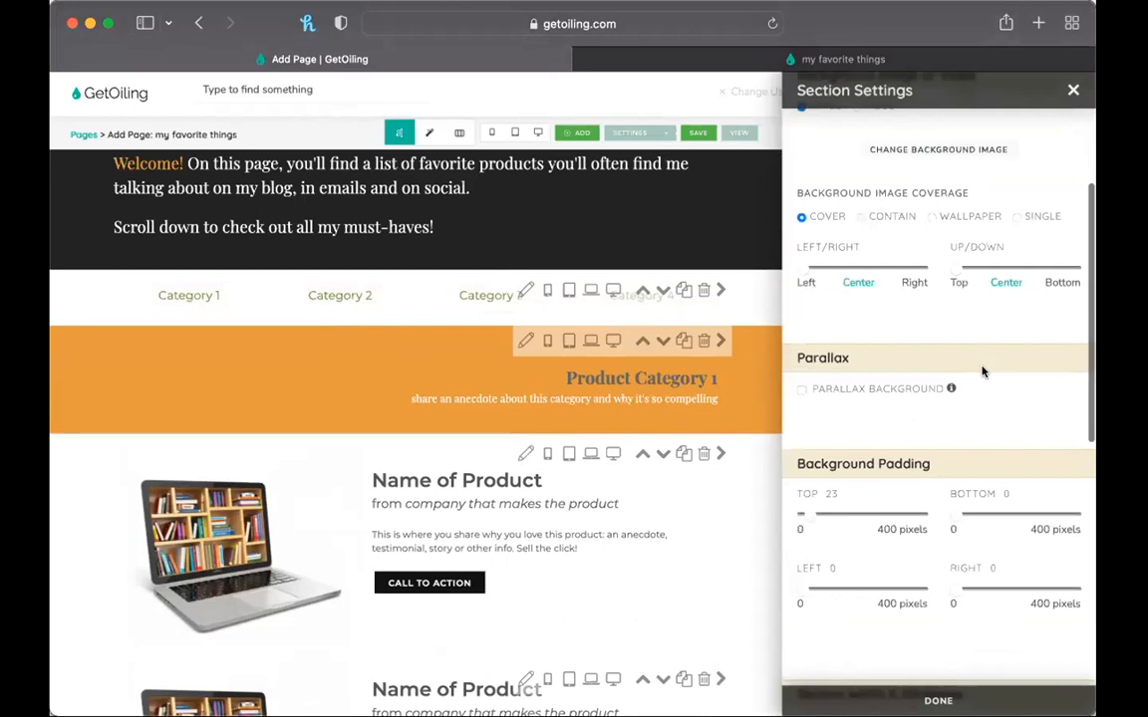
{"action": "scroll", "coordinate": [982, 371], "scroll_direction": "down", "scroll_amount": 5}
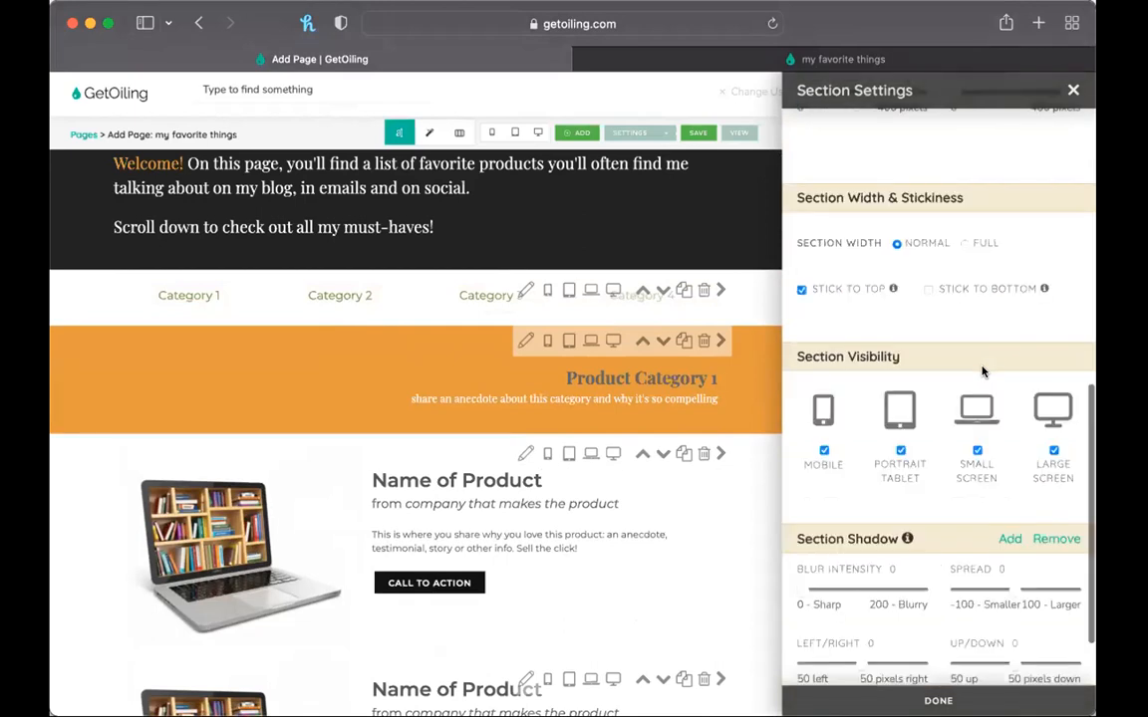
{"action": "scroll", "coordinate": [983, 372], "scroll_direction": "up", "scroll_amount": 4}
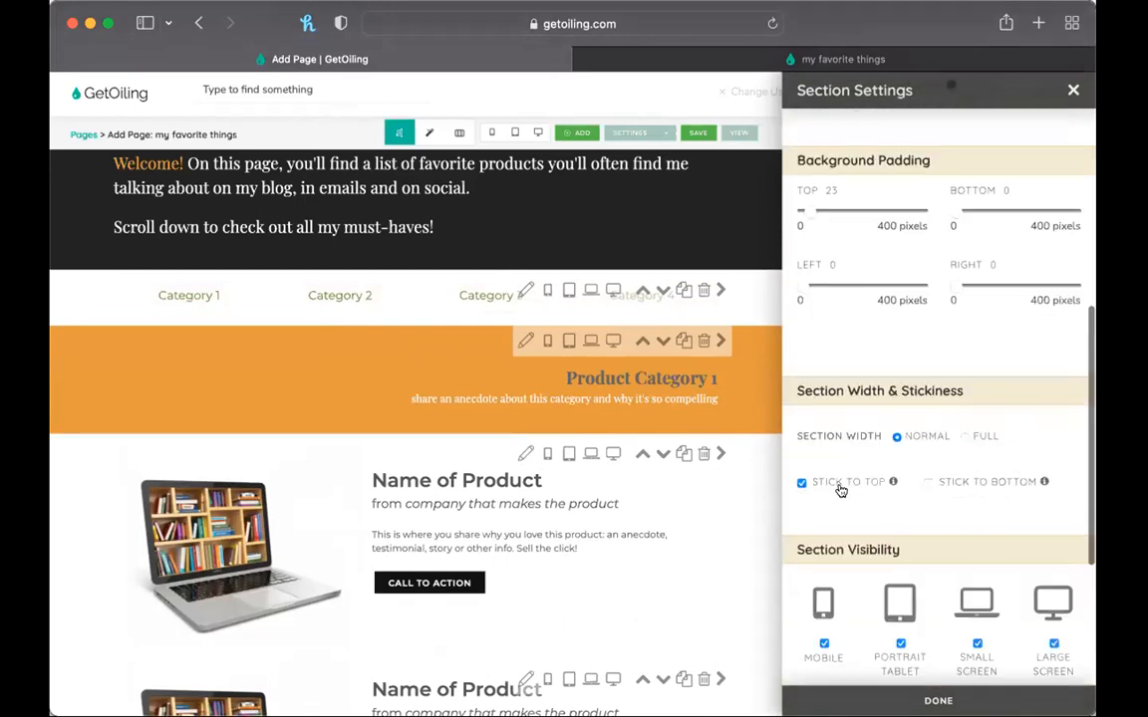
{"action": "scroll", "coordinate": [840, 491], "scroll_direction": "up", "scroll_amount": 3}
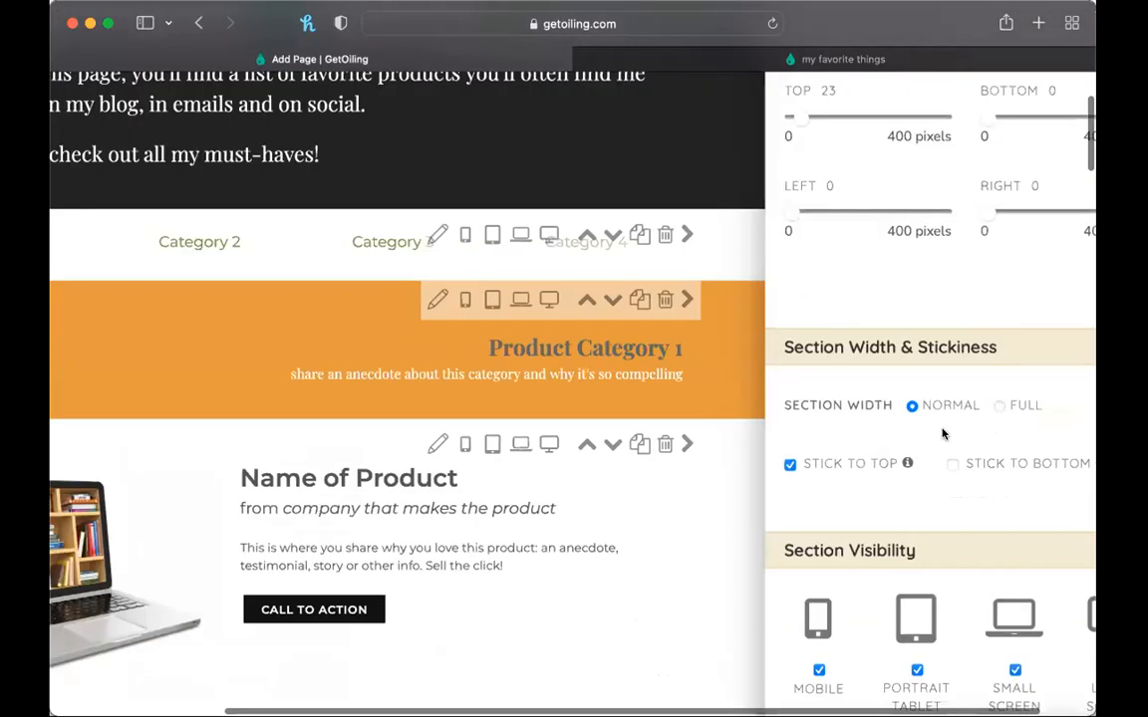
{"action": "scroll", "coordinate": [880, 463], "scroll_direction": "down", "scroll_amount": 3}
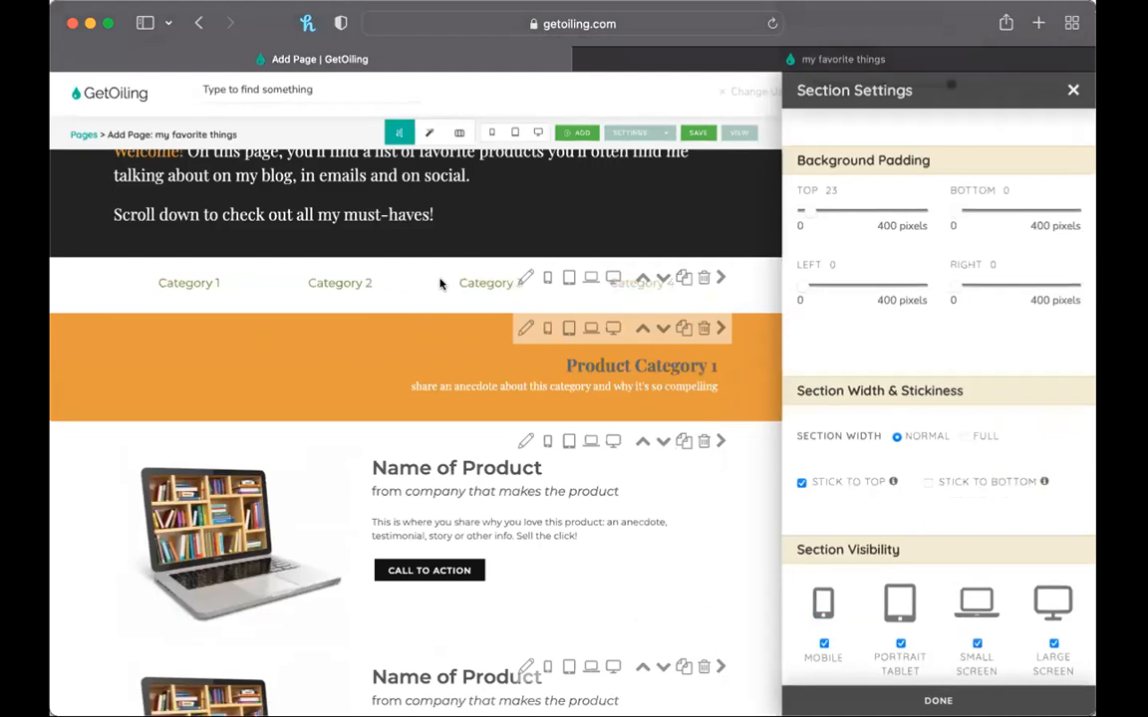
{"action": "scroll", "coordinate": [703, 280], "scroll_direction": "up", "scroll_amount": 1}
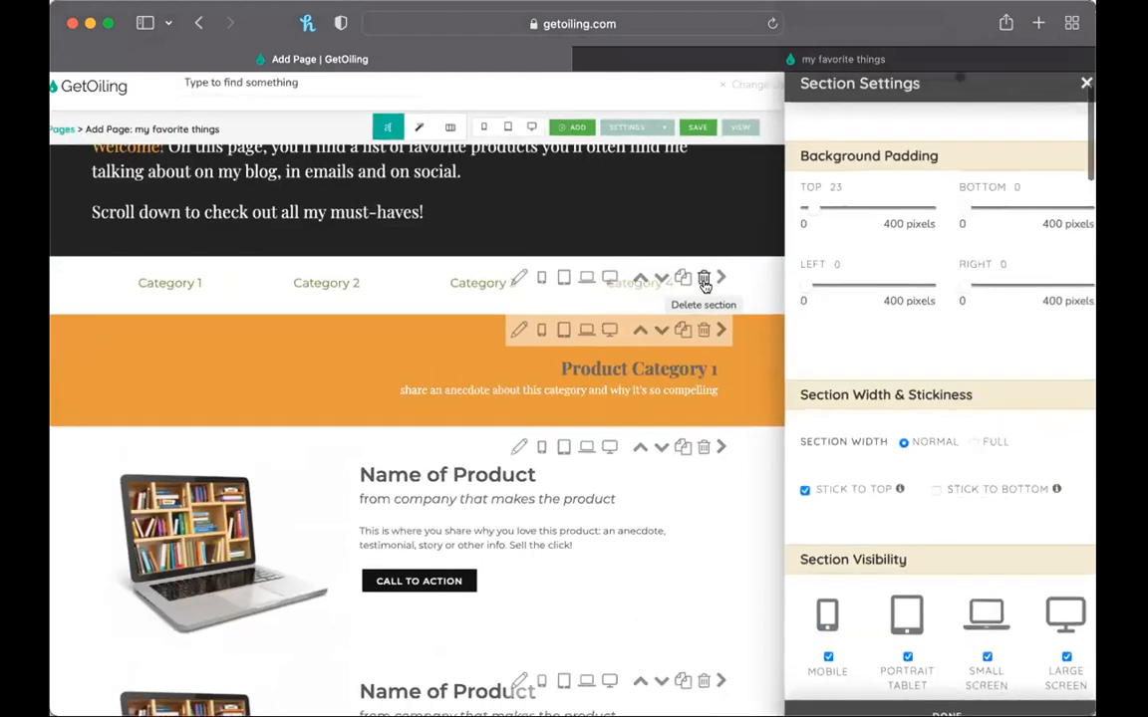
{"action": "scroll", "coordinate": [705, 284], "scroll_direction": "down", "scroll_amount": 1}
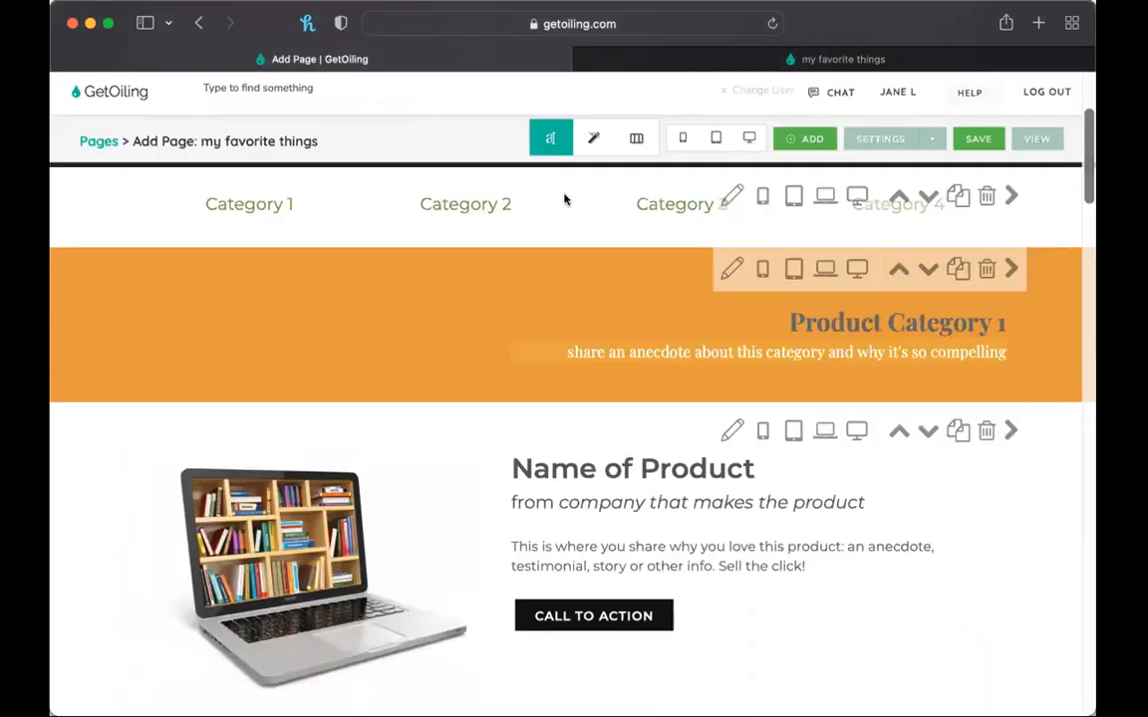
Inspect the table cells holding the four category links and the Insert Table option, and close the content editor without changes.
{"action": "left_click", "coordinate": [566, 208]}
{"action": "left_click", "coordinate": [354, 269]}
{"action": "left_click", "coordinate": [566, 271]}
{"action": "left_click", "coordinate": [994, 277]}
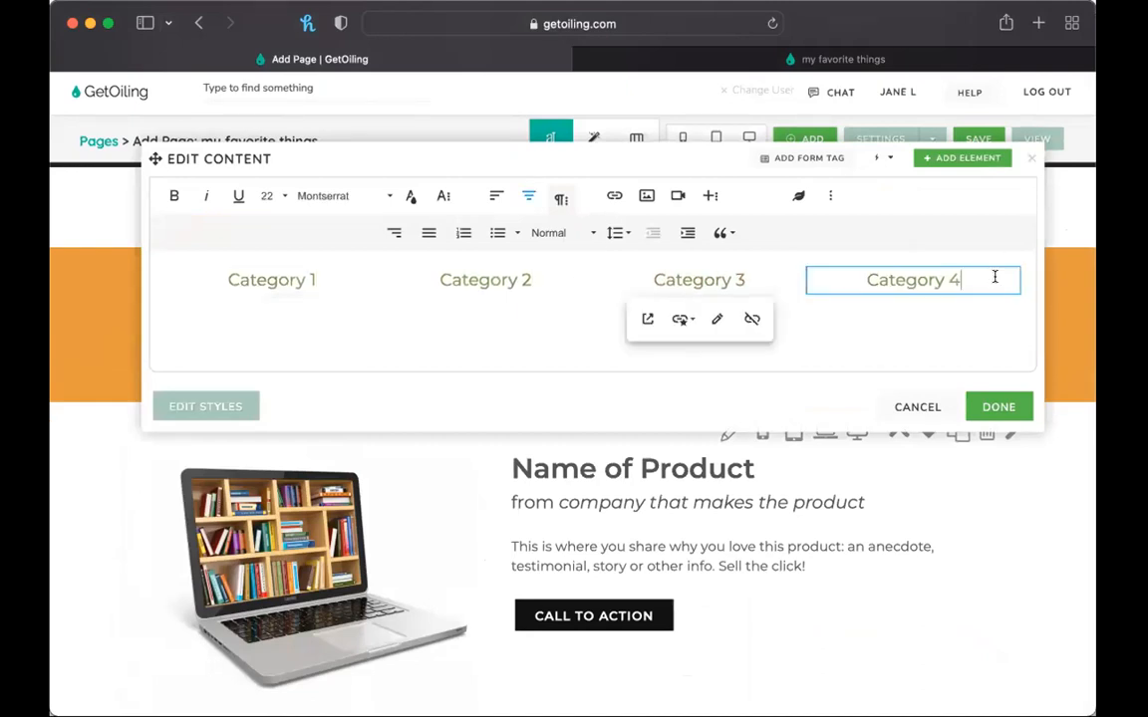
{"action": "left_click", "coordinate": [712, 197]}
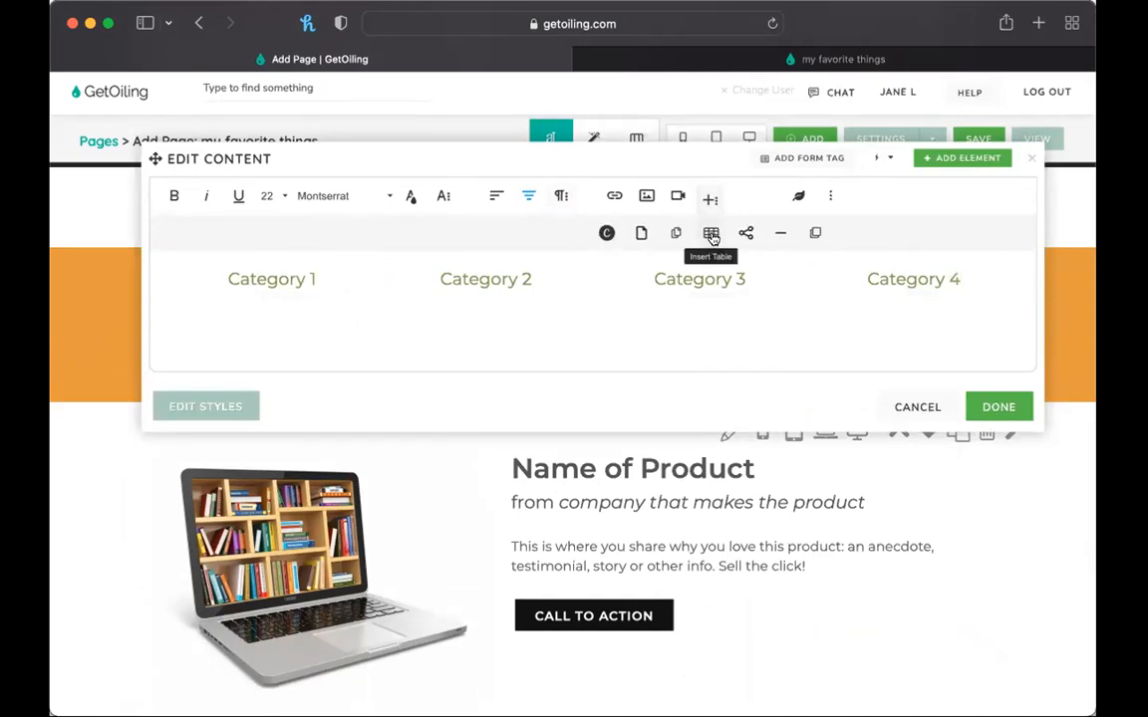
{"action": "left_click", "coordinate": [996, 283]}
{"action": "left_click", "coordinate": [994, 317]}
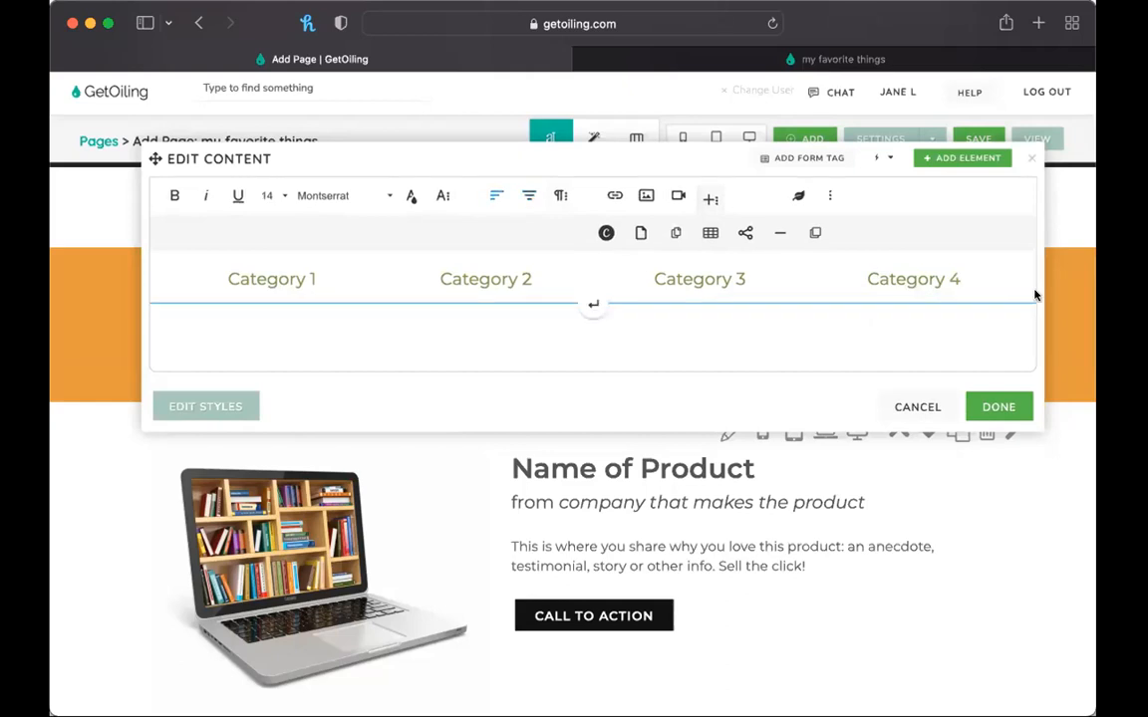
{"action": "left_click", "coordinate": [1031, 159]}
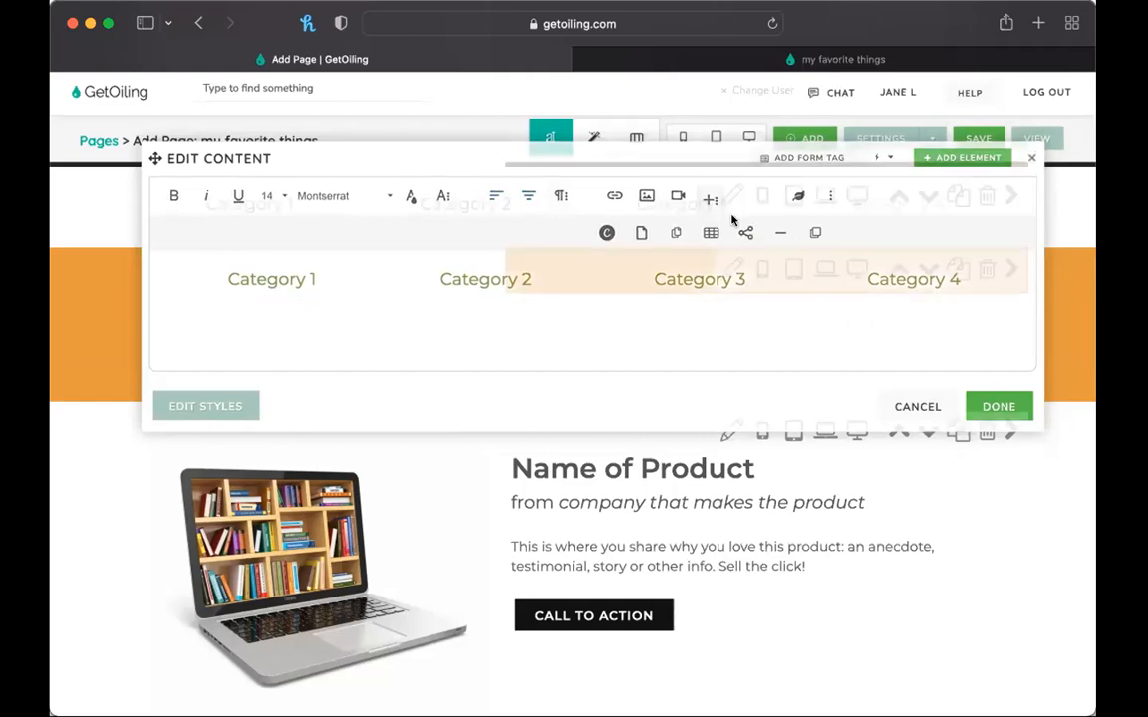
{"action": "scroll", "coordinate": [604, 216], "scroll_direction": "up", "scroll_amount": 2}
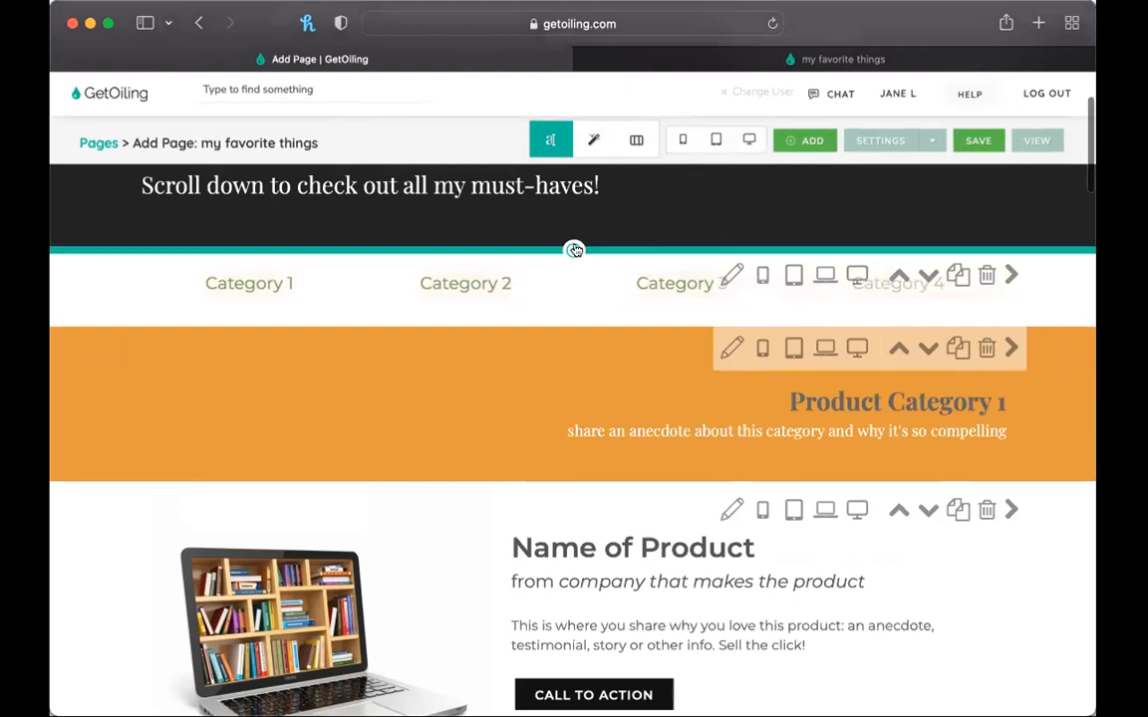
Add a thin header section above the category links row and clear its placeholder heading text.
{"action": "left_click", "coordinate": [575, 250]}
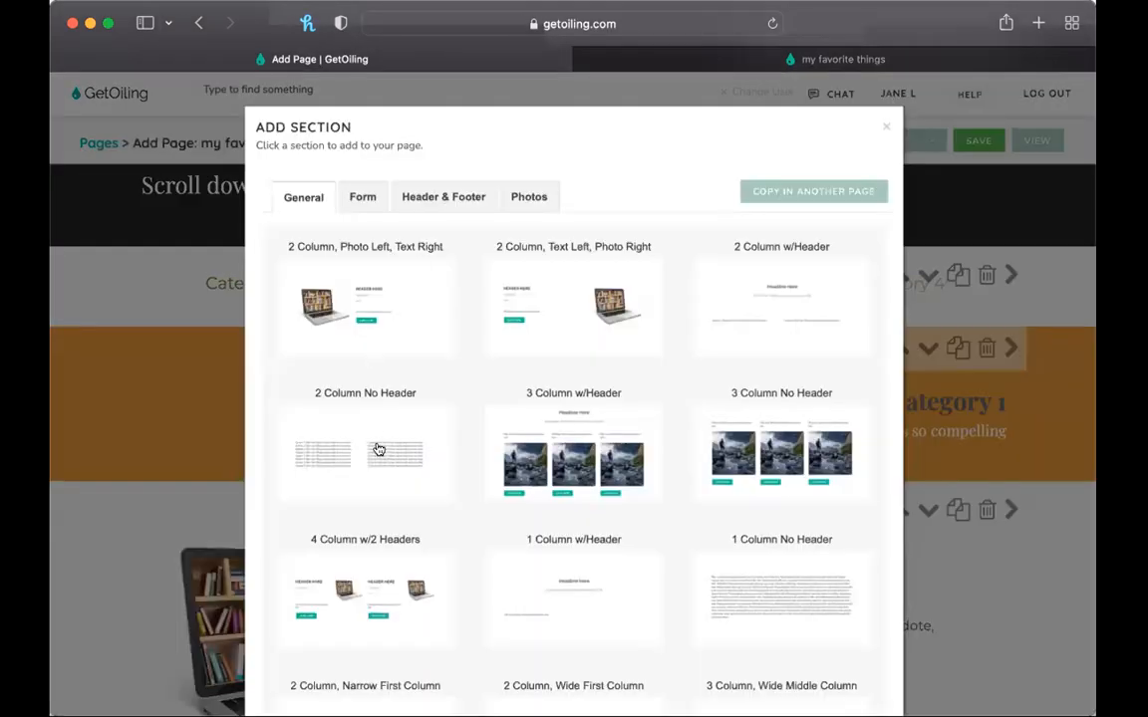
{"action": "left_click", "coordinate": [378, 449]}
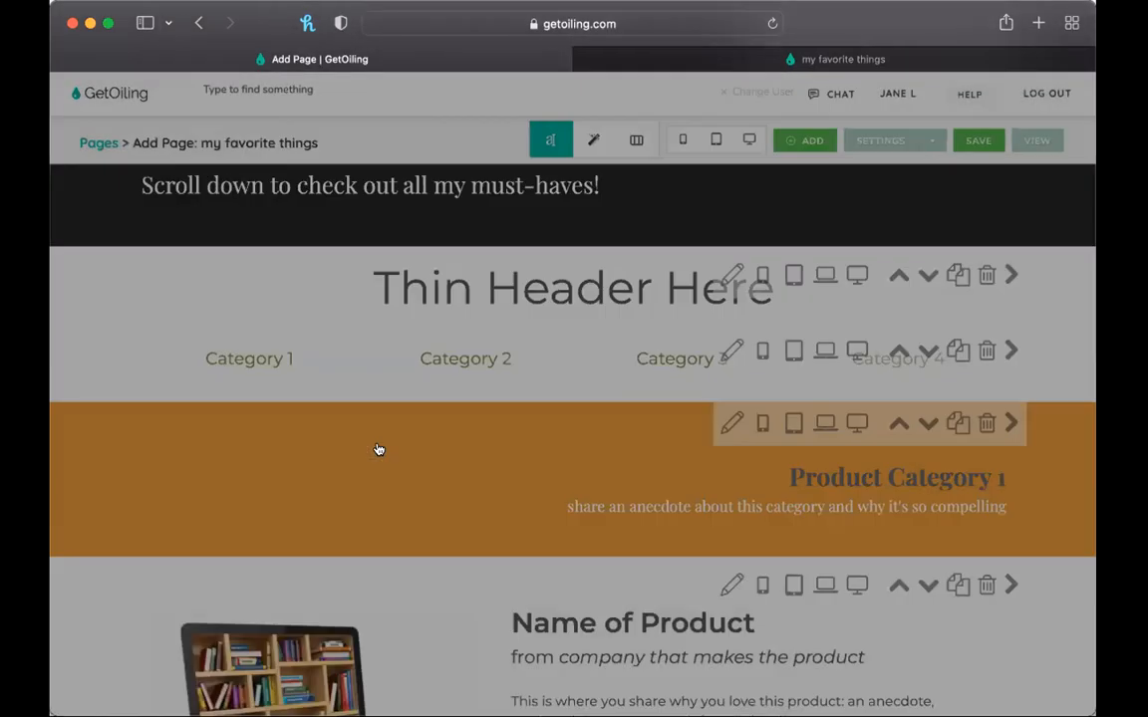
{"action": "double_click", "coordinate": [704, 312]}
{"action": "key", "text": "BackSpace"}
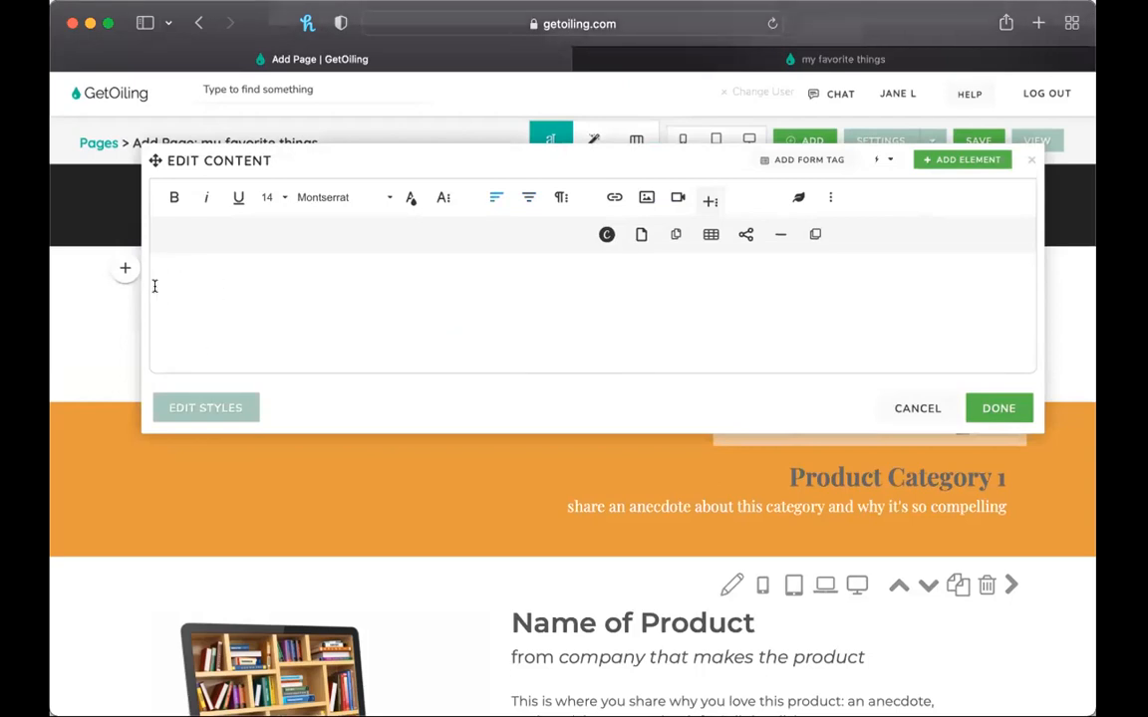
Insert a table with one row and six columns into the emptied section and check its cells.
{"action": "left_click", "coordinate": [715, 232]}
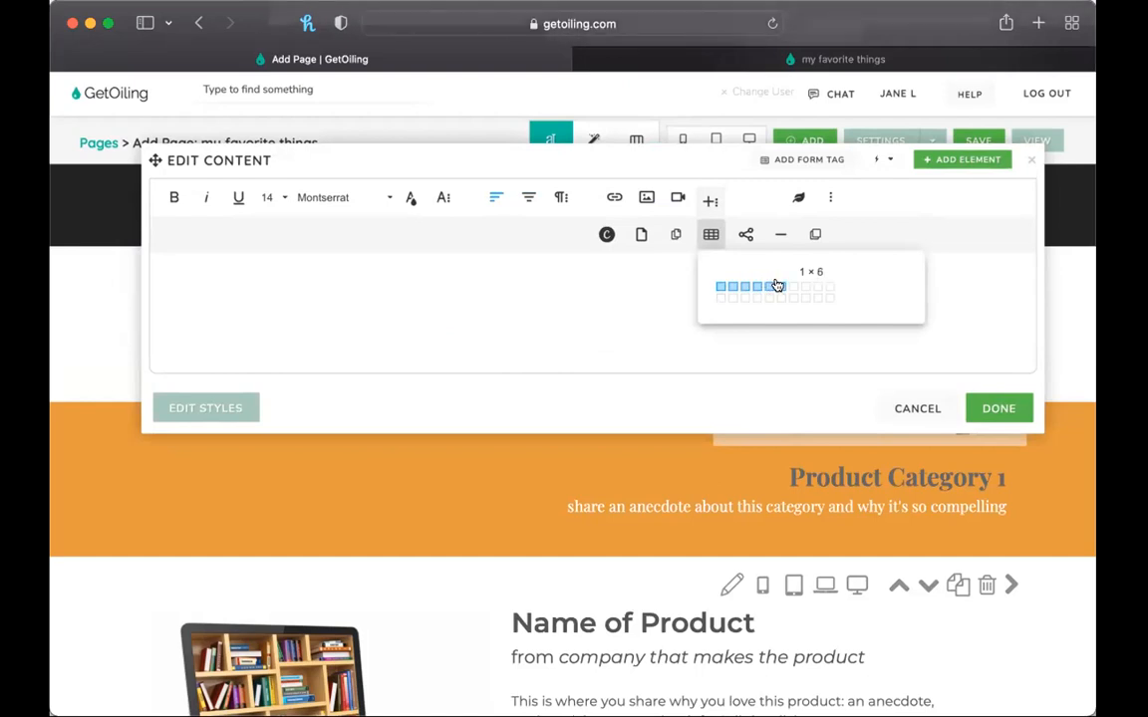
{"action": "left_click", "coordinate": [777, 286]}
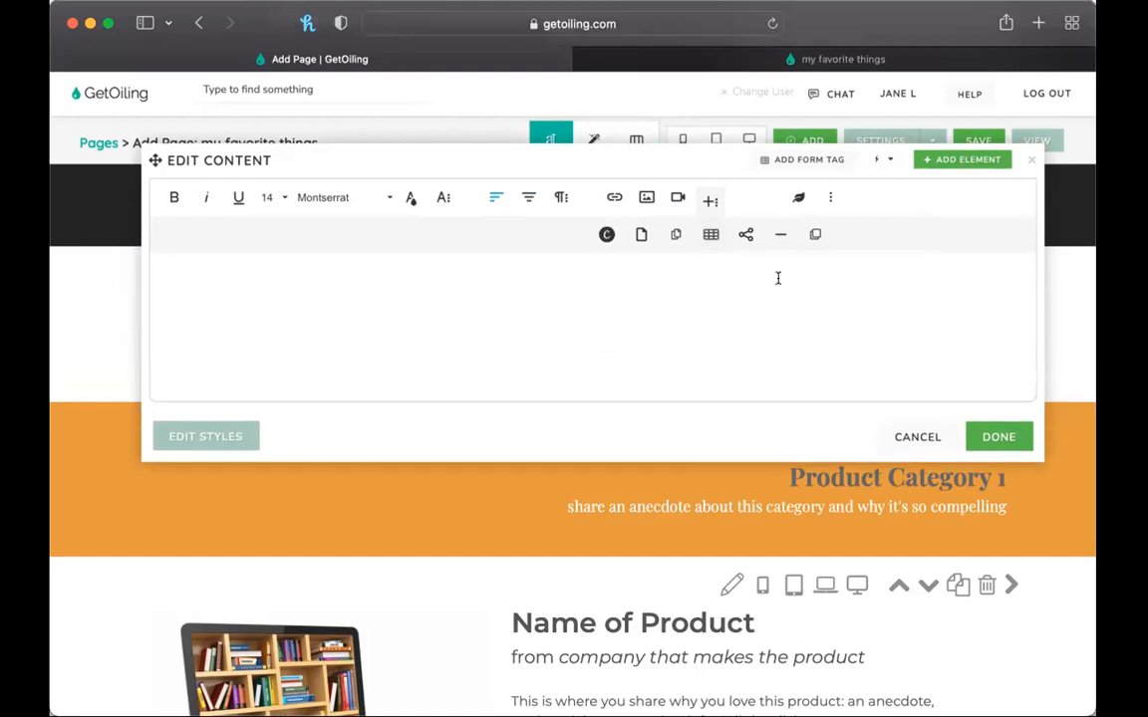
{"action": "left_click", "coordinate": [234, 283]}
{"action": "left_click", "coordinate": [233, 344]}
{"action": "left_click", "coordinate": [398, 340]}
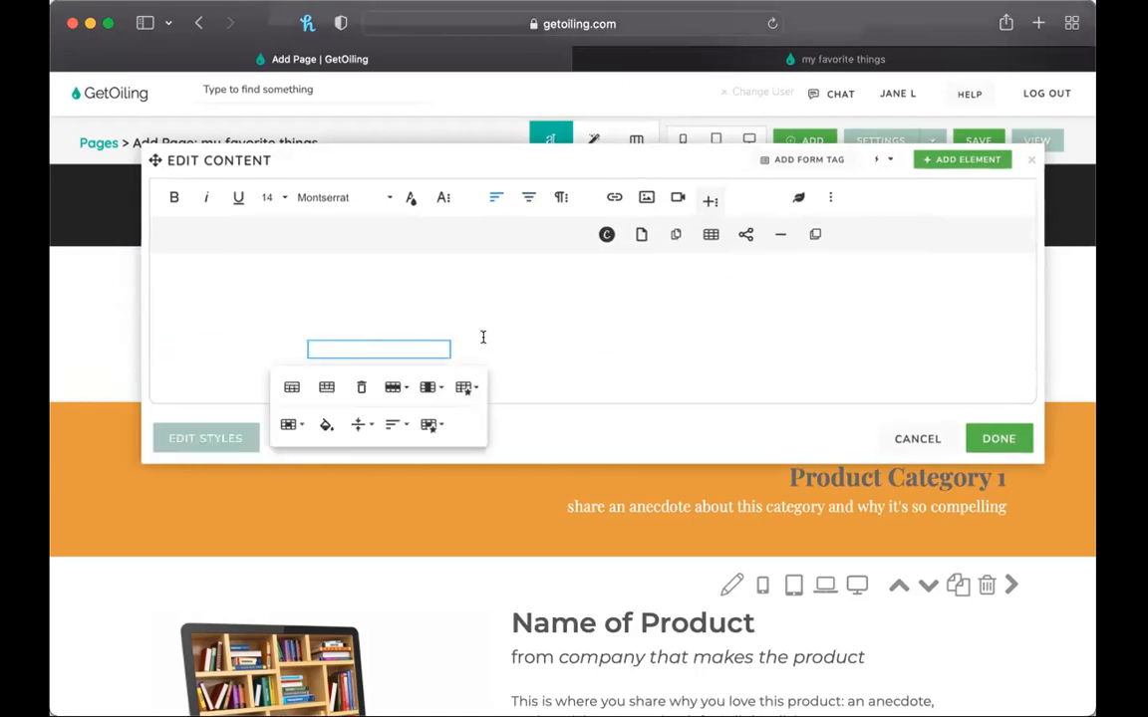
{"action": "left_click", "coordinate": [553, 360]}
Fill the six table cells in order with Category 1, Category 2, 3, 4, 5 and 6.
{"action": "left_click", "coordinate": [274, 342]}
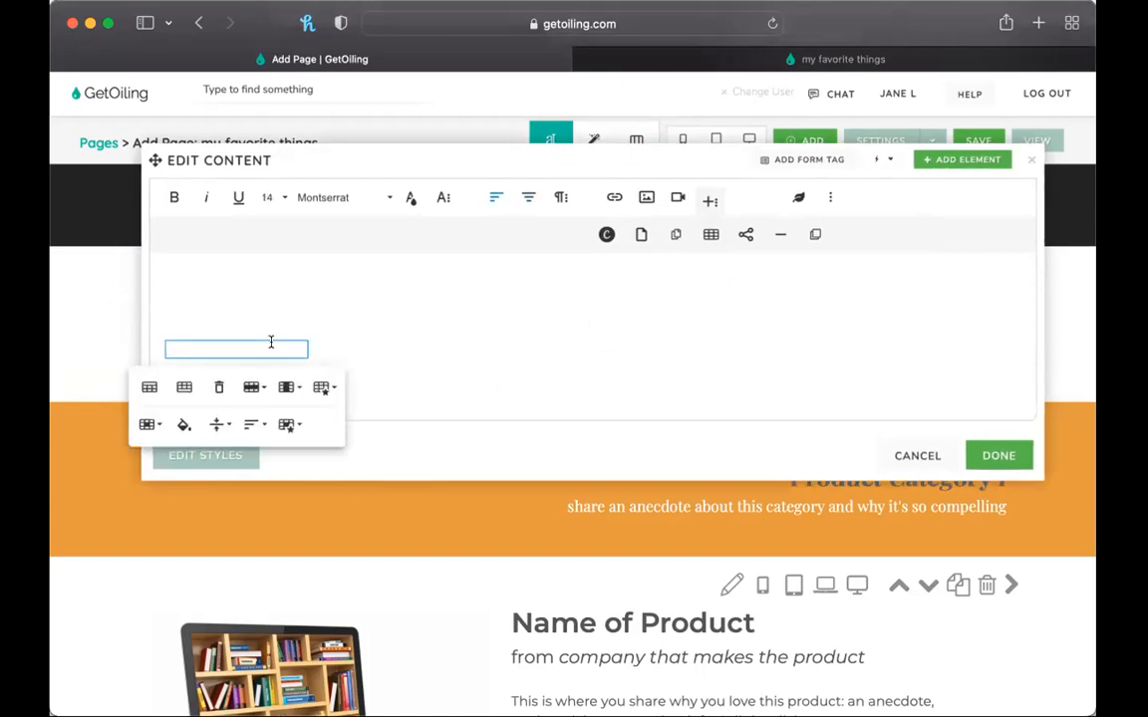
{"action": "type", "text": "Category 1"}
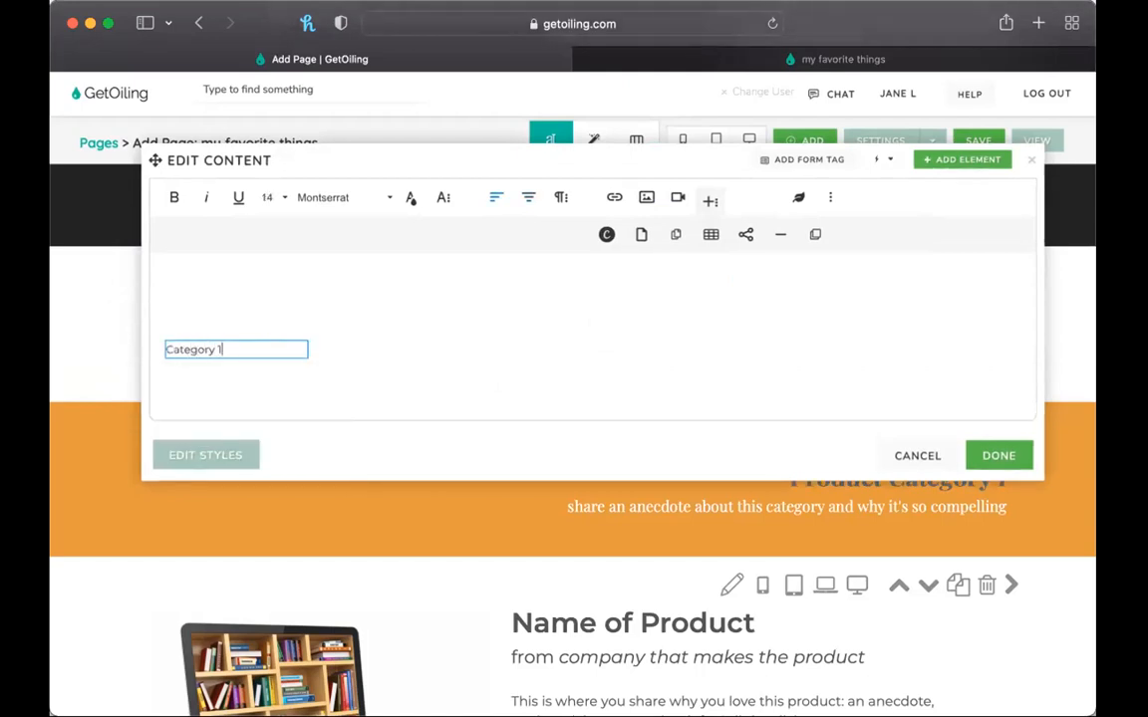
{"action": "key", "text": "Tab"}
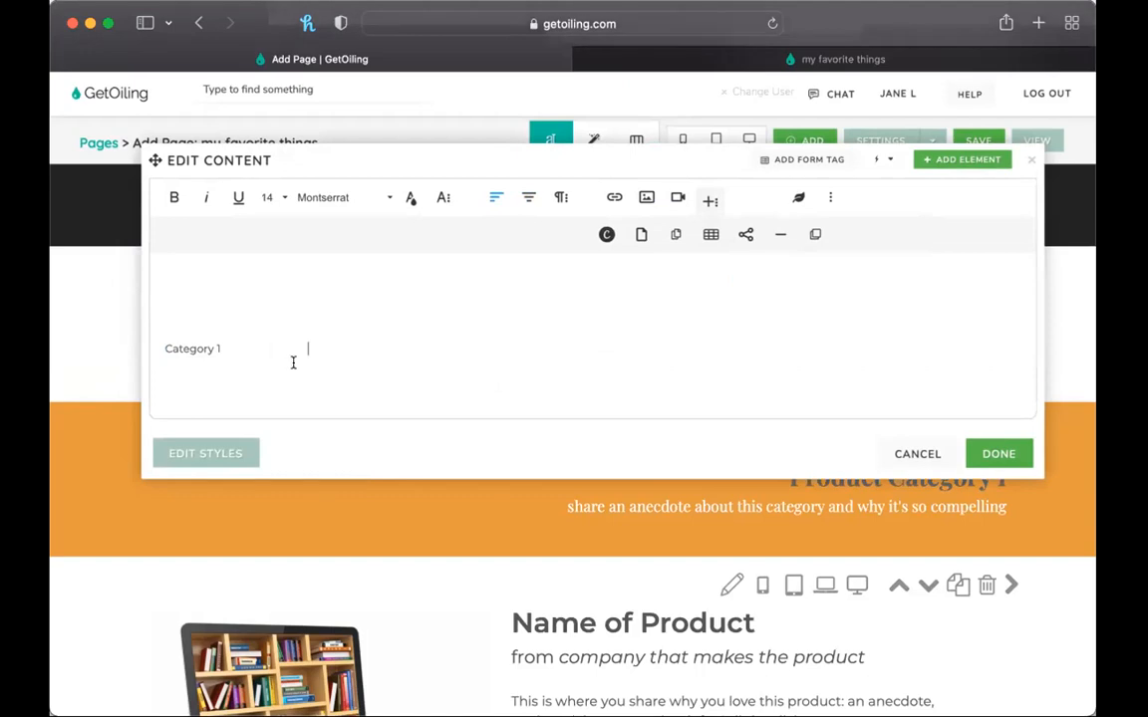
{"action": "type", "text": "Category 2"}
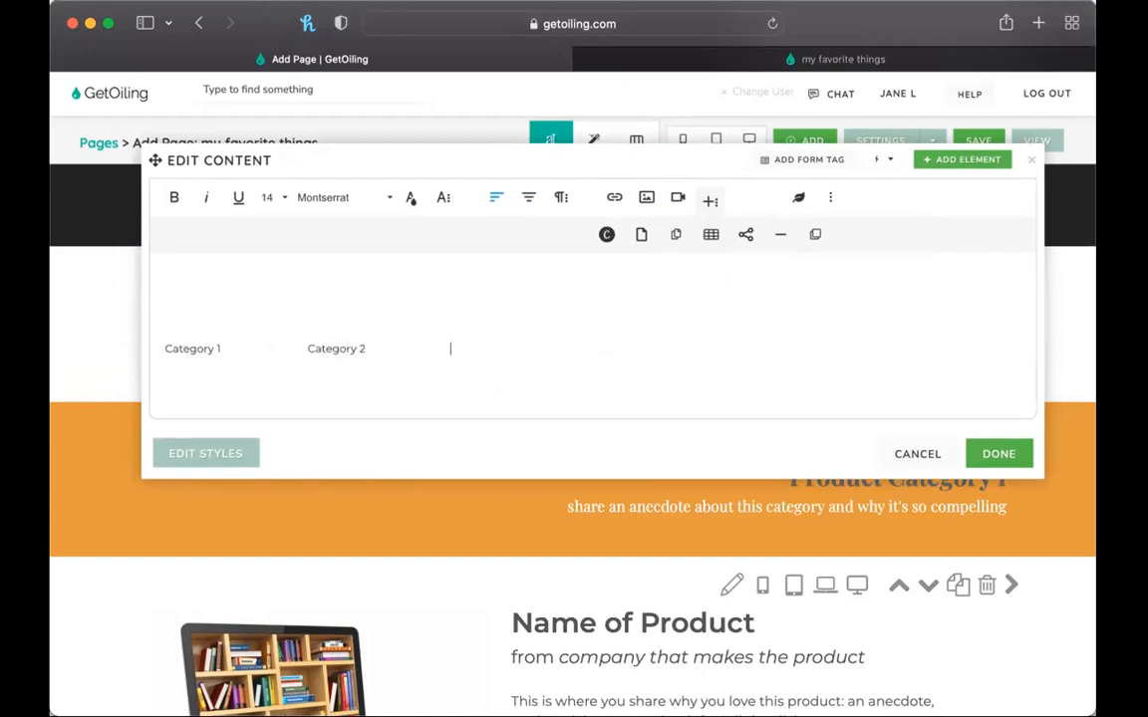
{"action": "type", "text": "3"}
{"action": "key", "text": "Tab"}
{"action": "type", "text": "4 5 "}
{"action": "type", "text": "6"}
{"action": "left_click", "coordinate": [493, 359]}
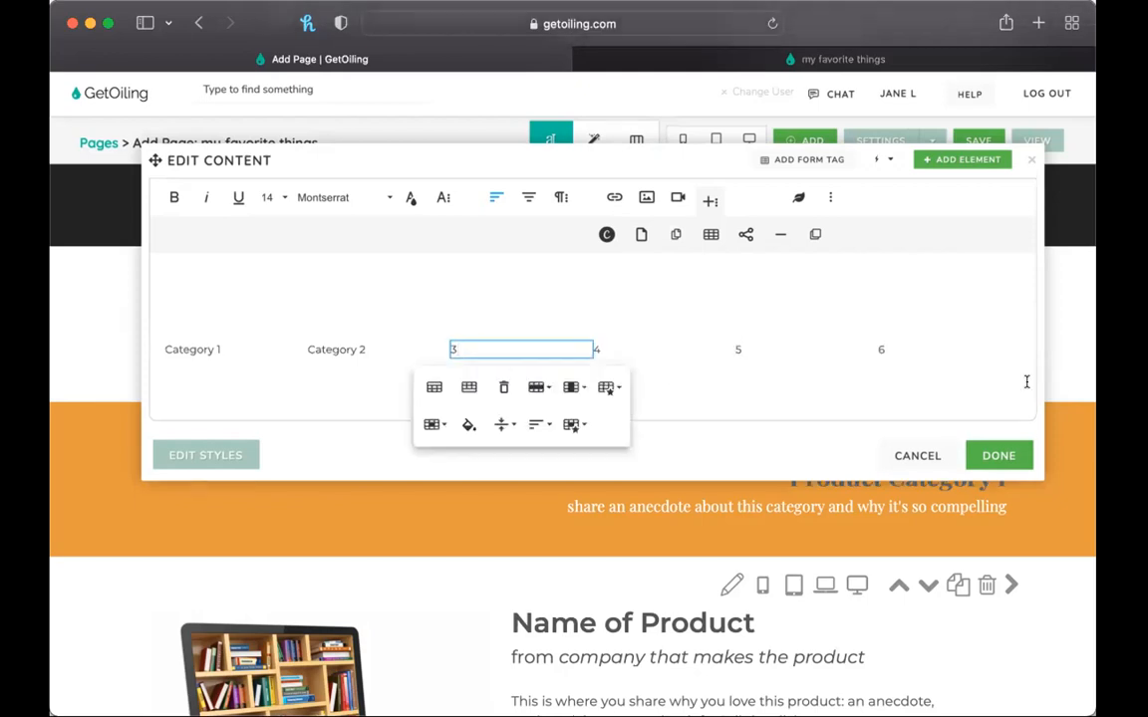
Try to remove the tall blank line above the category table directly in the content editor.
{"action": "left_click", "coordinate": [926, 389]}
{"action": "left_click_drag", "start_coordinate": [276, 368], "coordinate": [184, 297]}
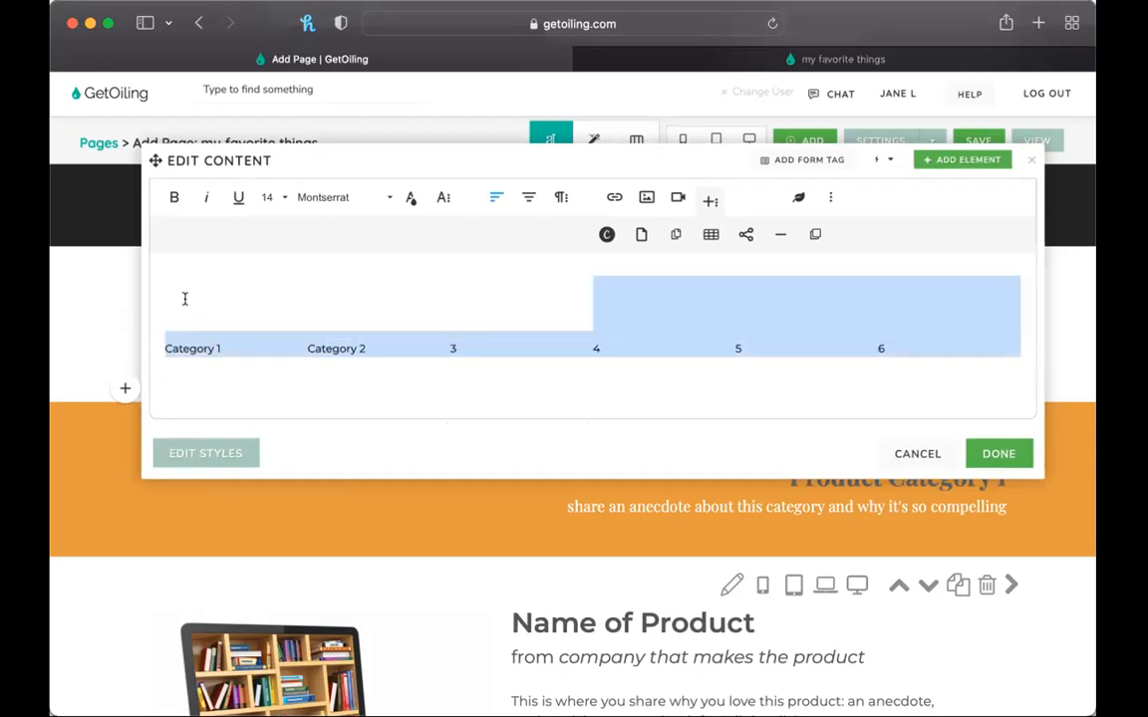
{"action": "left_click", "coordinate": [172, 294]}
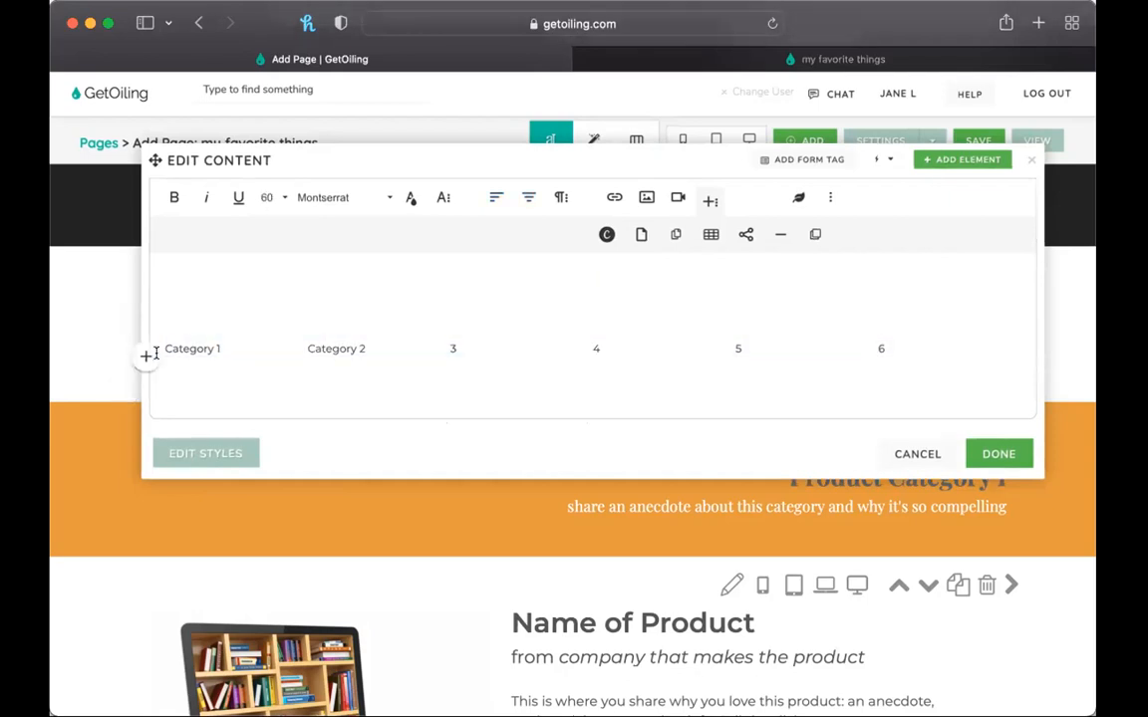
{"action": "left_click", "coordinate": [160, 322]}
{"action": "type", "text": "]"}
{"action": "key", "text": "BackSpace"}
{"action": "left_click", "coordinate": [161, 348]}
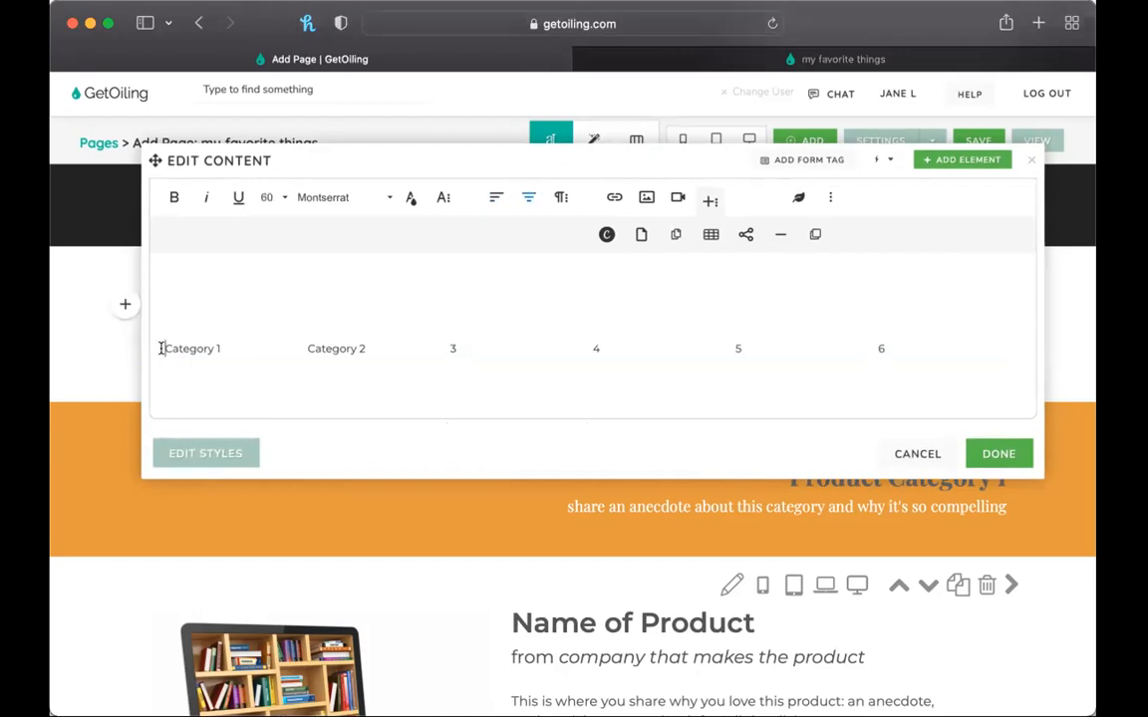
{"action": "key", "text": "Up"}
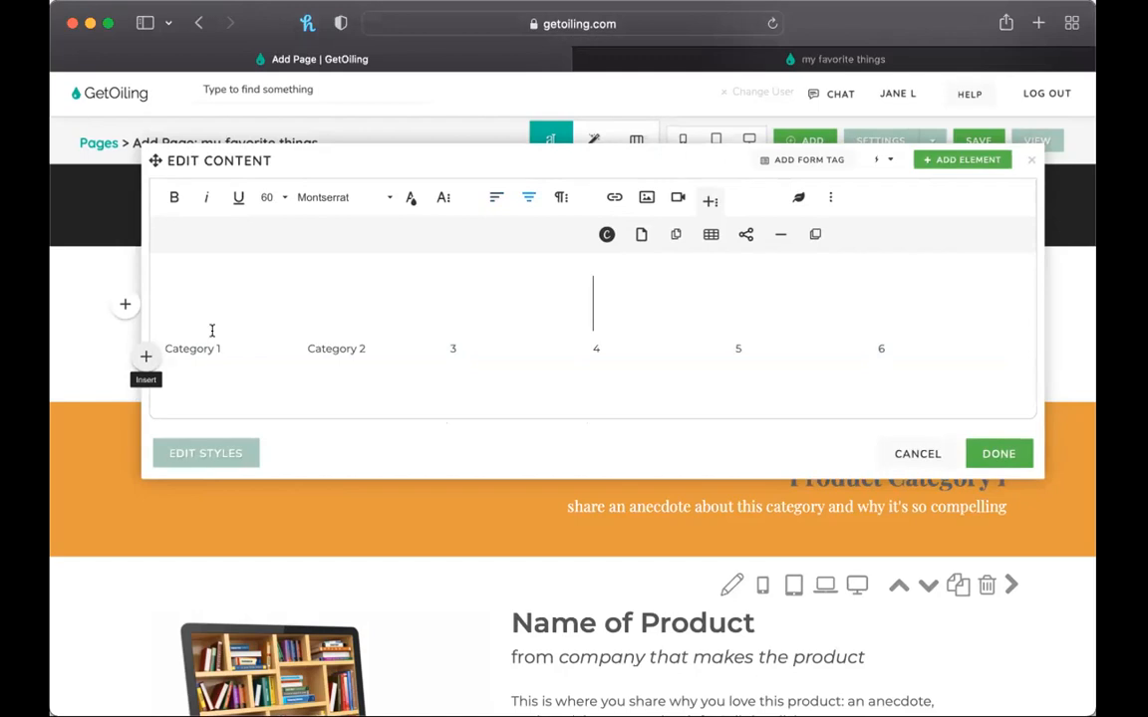
Show the content's HTML code and set the font size of the div above the table to 14px.
{"action": "left_click", "coordinate": [830, 200]}
{"action": "left_click", "coordinate": [813, 234]}
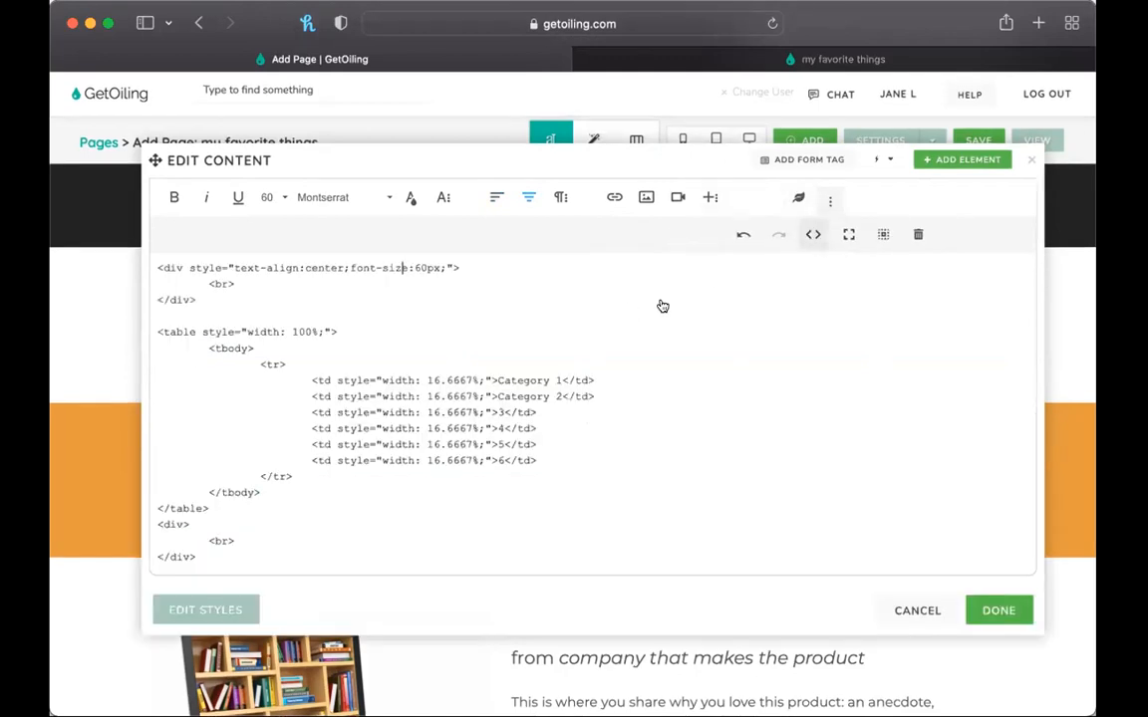
{"action": "left_click_drag", "start_coordinate": [236, 301], "coordinate": [181, 283]}
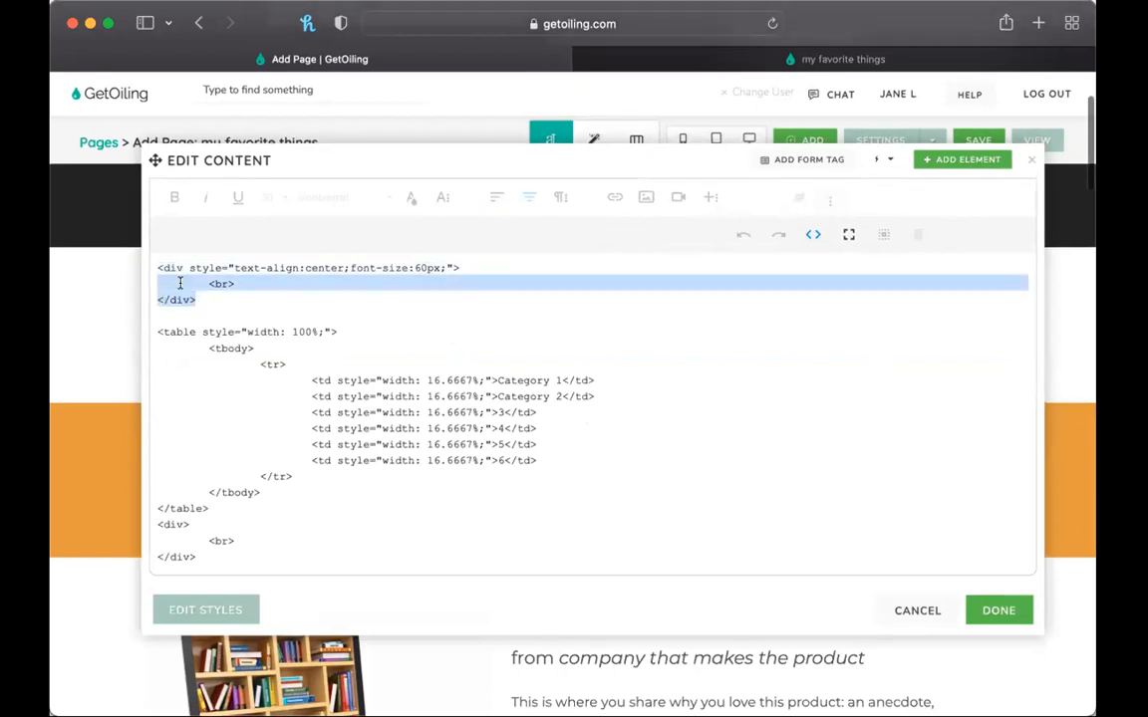
{"action": "left_click", "coordinate": [230, 301]}
{"action": "double_click", "coordinate": [417, 267]}
{"action": "type", "text": "14"}
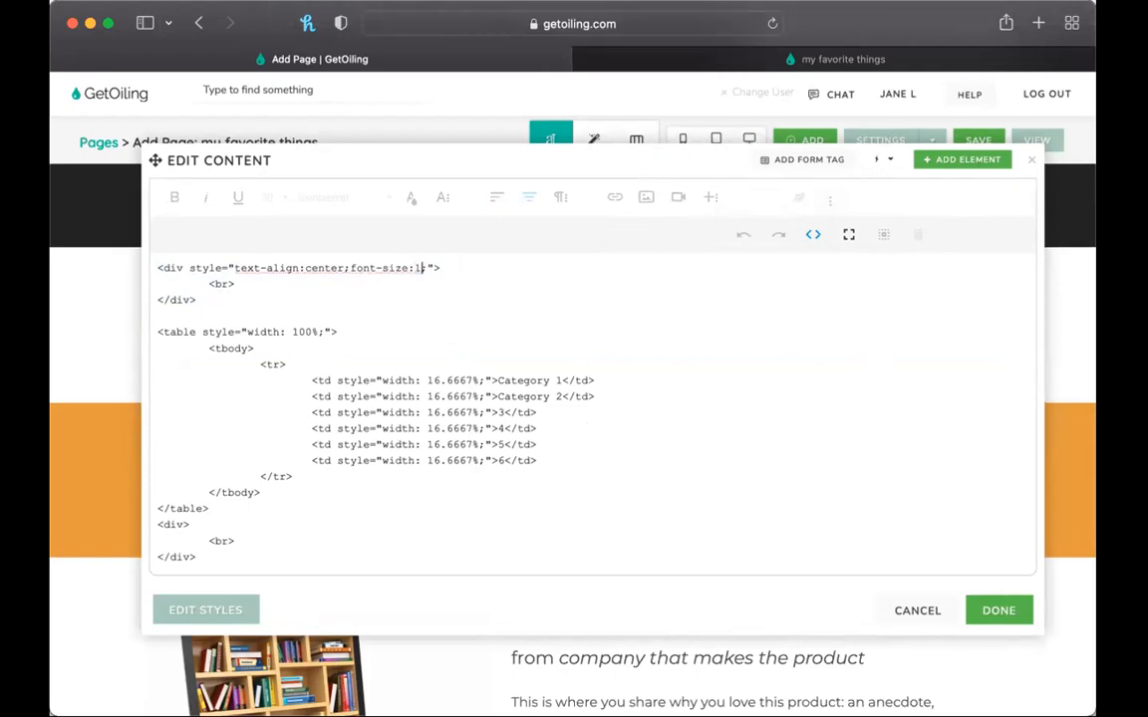
{"action": "type", "text": "px;"}
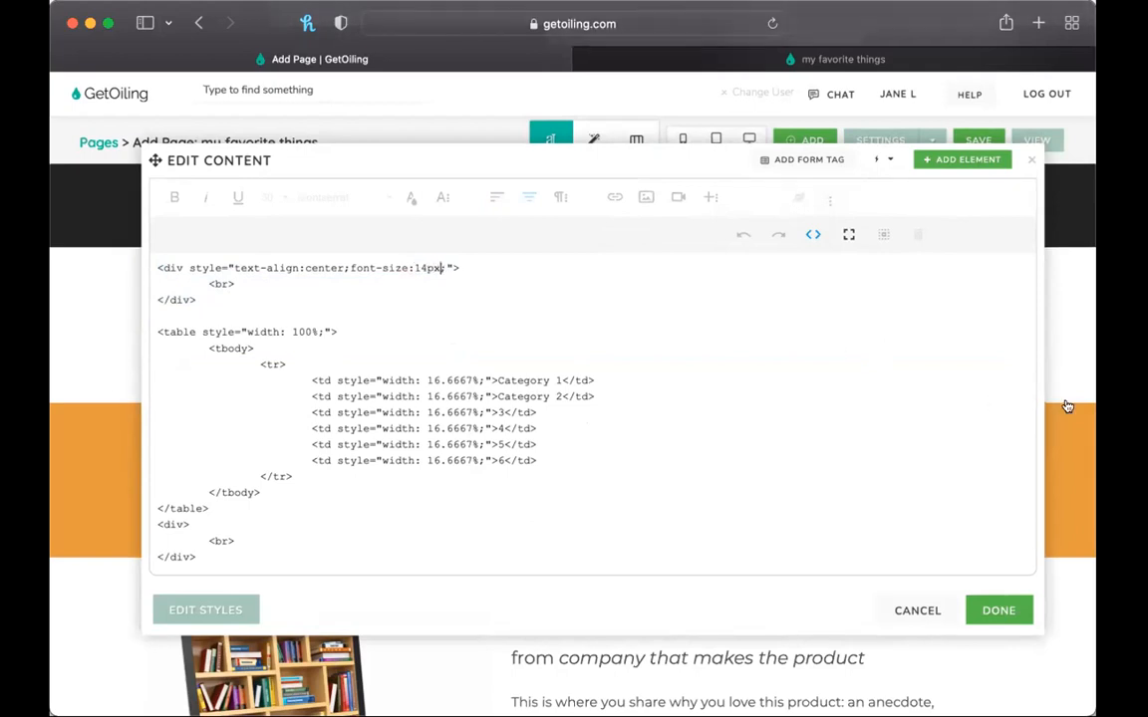
Delete the closing div tag and the line break before the table in the code, and return to the visual view.
{"action": "left_click_drag", "start_coordinate": [203, 299], "coordinate": [142, 298]}
{"action": "key", "text": "BackSpace"}
{"action": "key", "text": "BackSpace"}
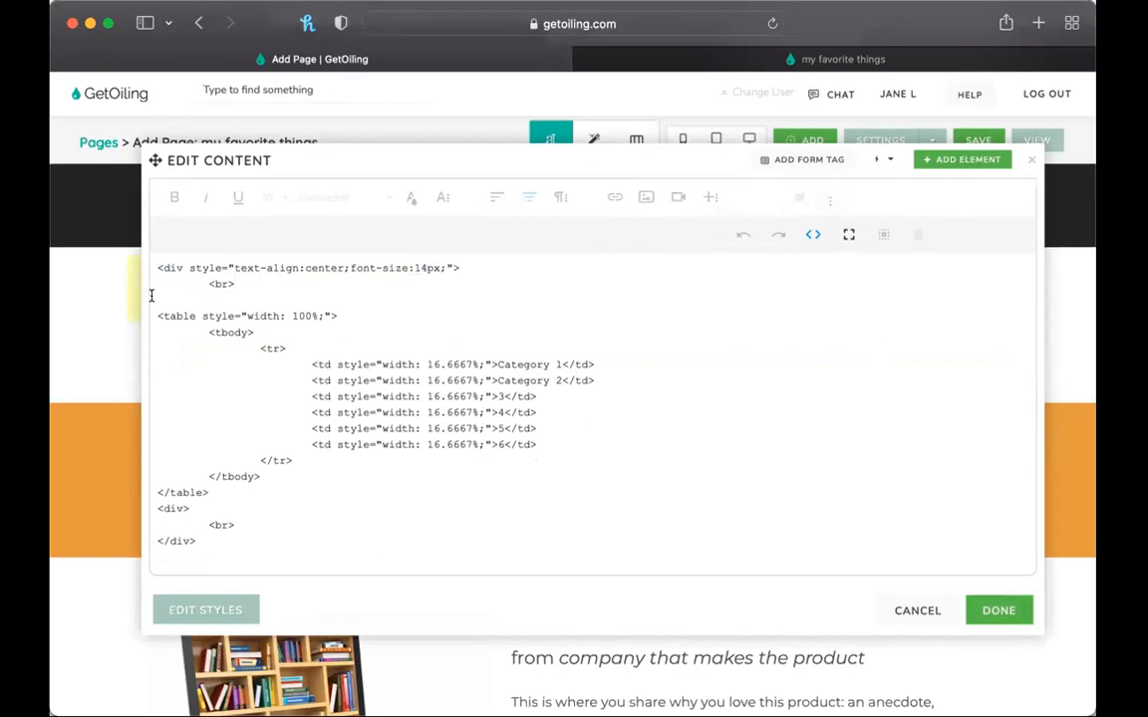
{"action": "left_click_drag", "start_coordinate": [218, 296], "coordinate": [180, 281]}
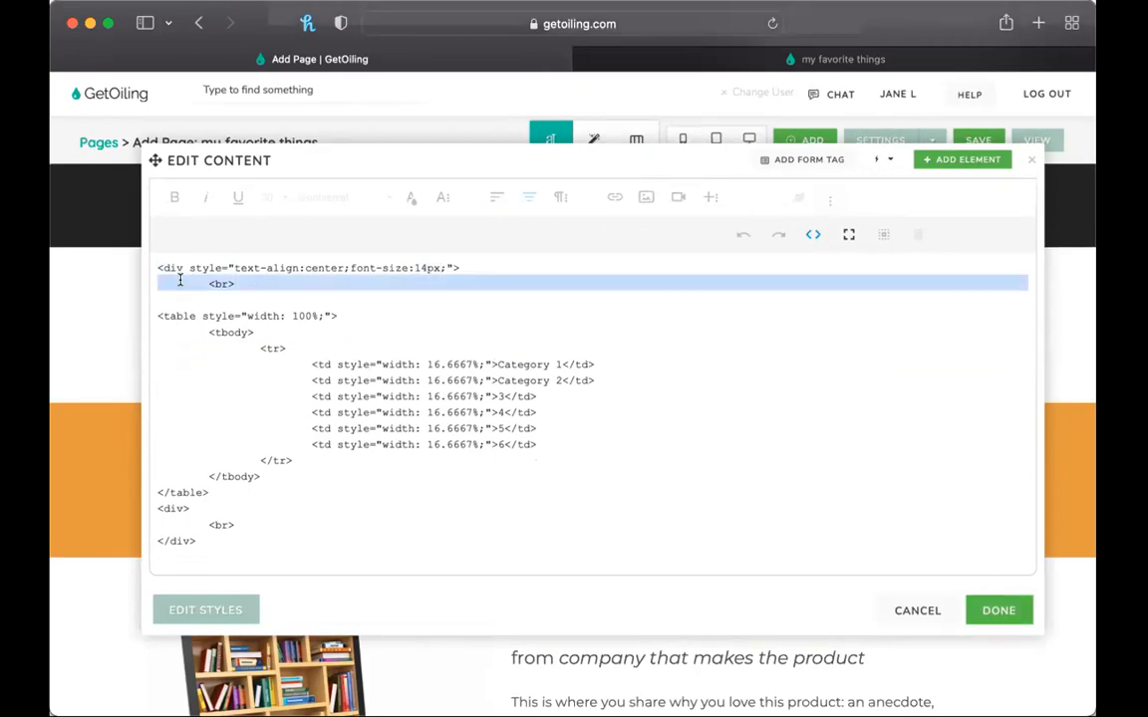
{"action": "key", "text": "BackSpace"}
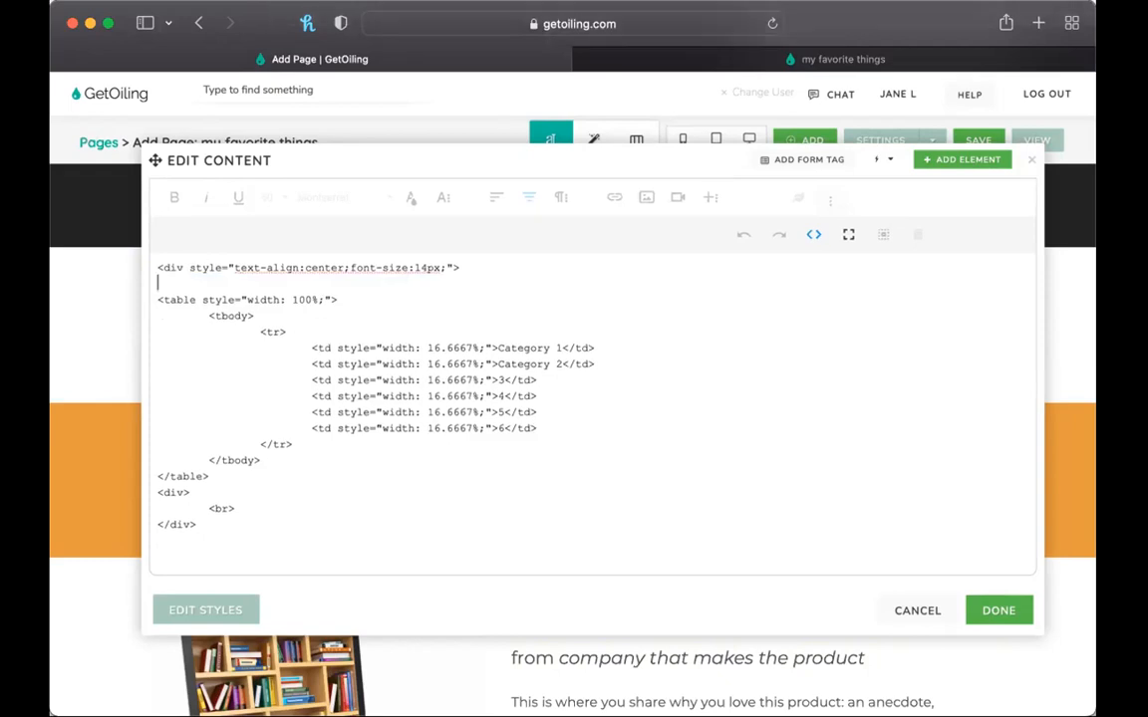
{"action": "left_click", "coordinate": [814, 236]}
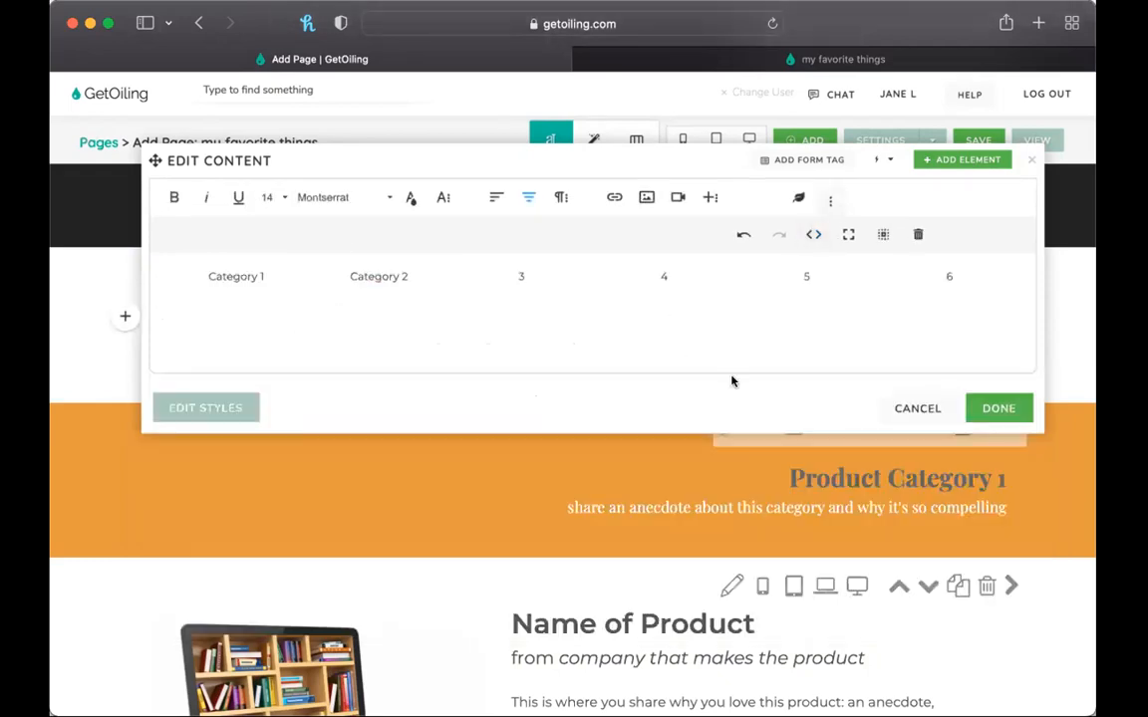
{"action": "key", "text": "BackSpace"}
{"action": "double_click", "coordinate": [238, 271]}
{"action": "left_click", "coordinate": [282, 279]}
{"action": "left_click_drag", "start_coordinate": [282, 279], "coordinate": [162, 270]}
{"action": "triple_click", "coordinate": [215, 271]}
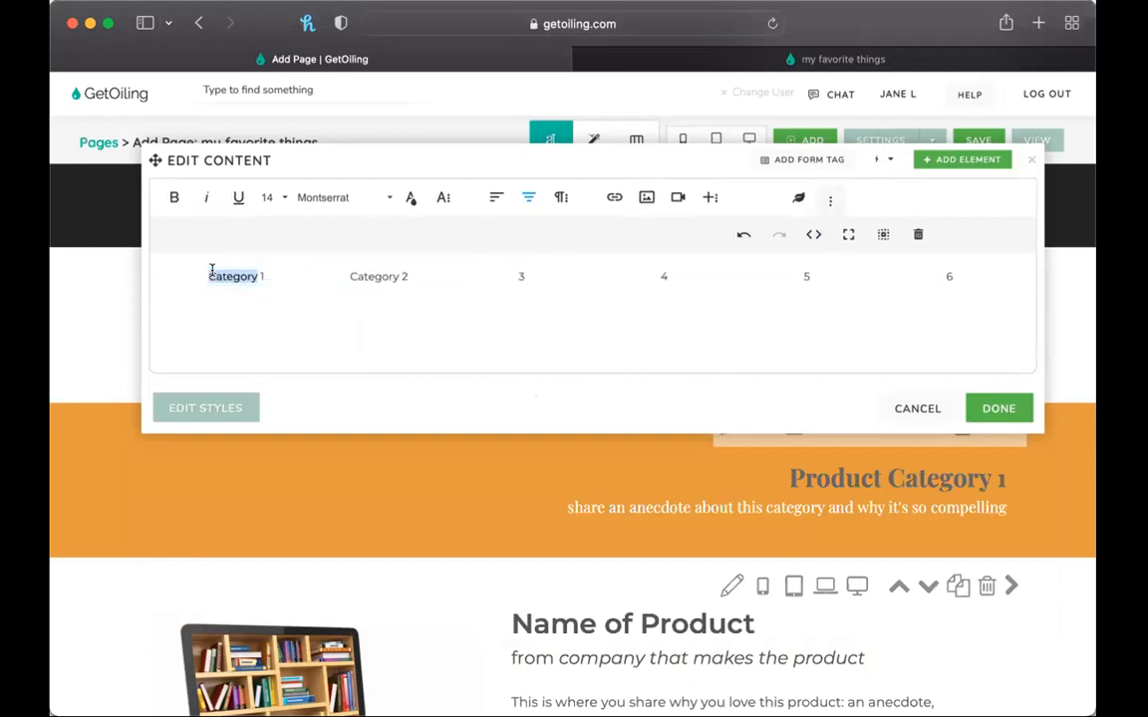
{"action": "left_click", "coordinate": [302, 297]}
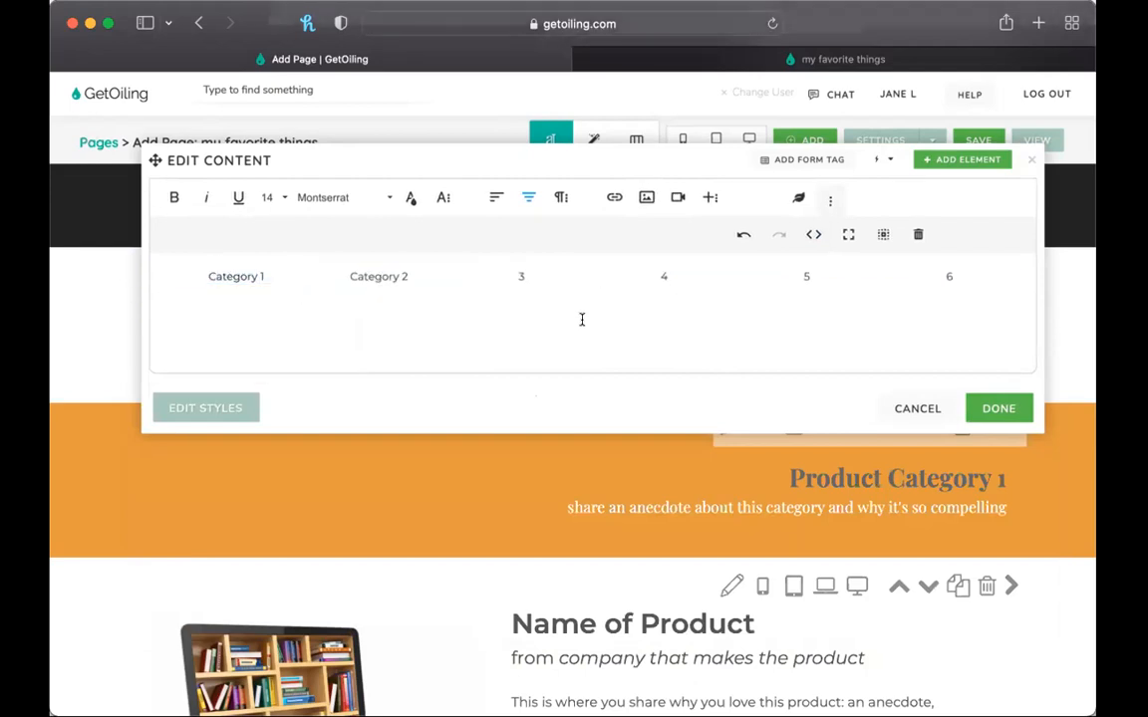
Format all six table entries as bold Raleway text at font size 25.
{"action": "key", "text": "super+a"}
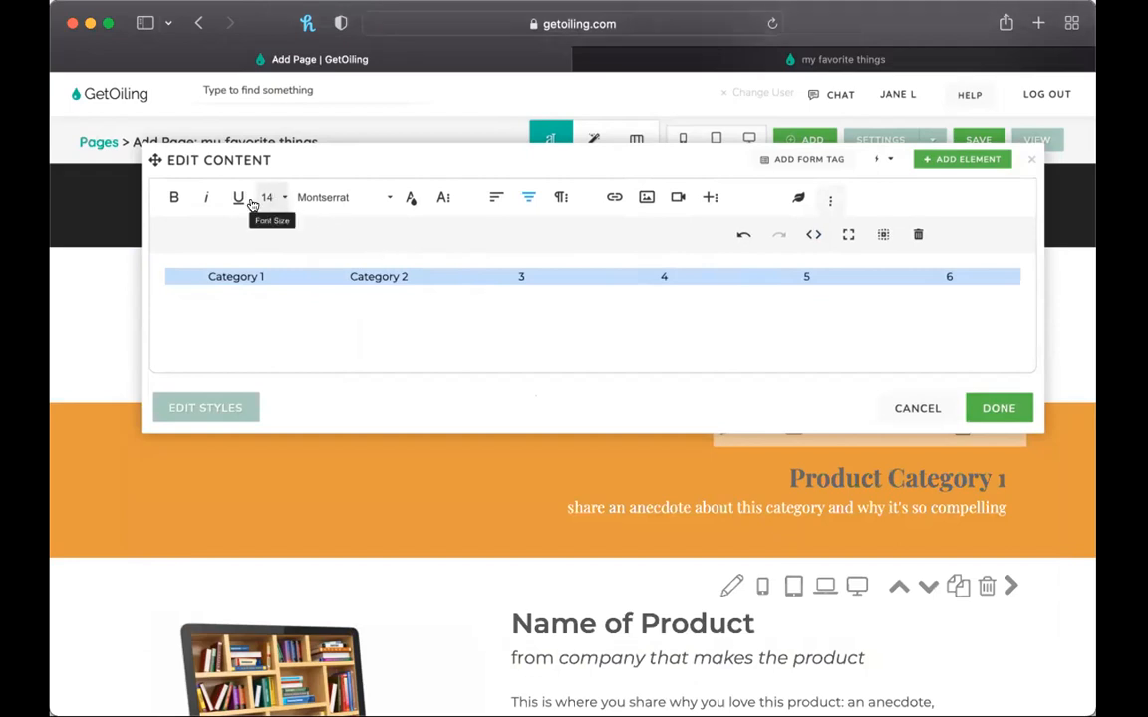
{"action": "left_click", "coordinate": [174, 197]}
{"action": "left_click", "coordinate": [349, 201]}
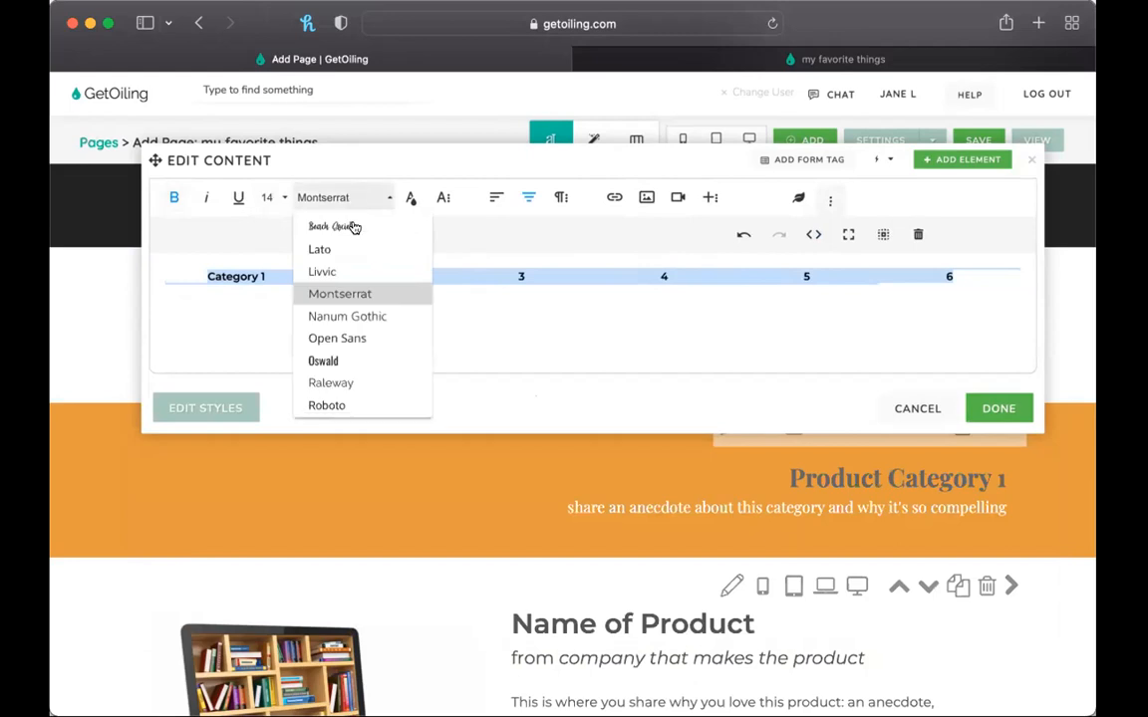
{"action": "left_click", "coordinate": [389, 384]}
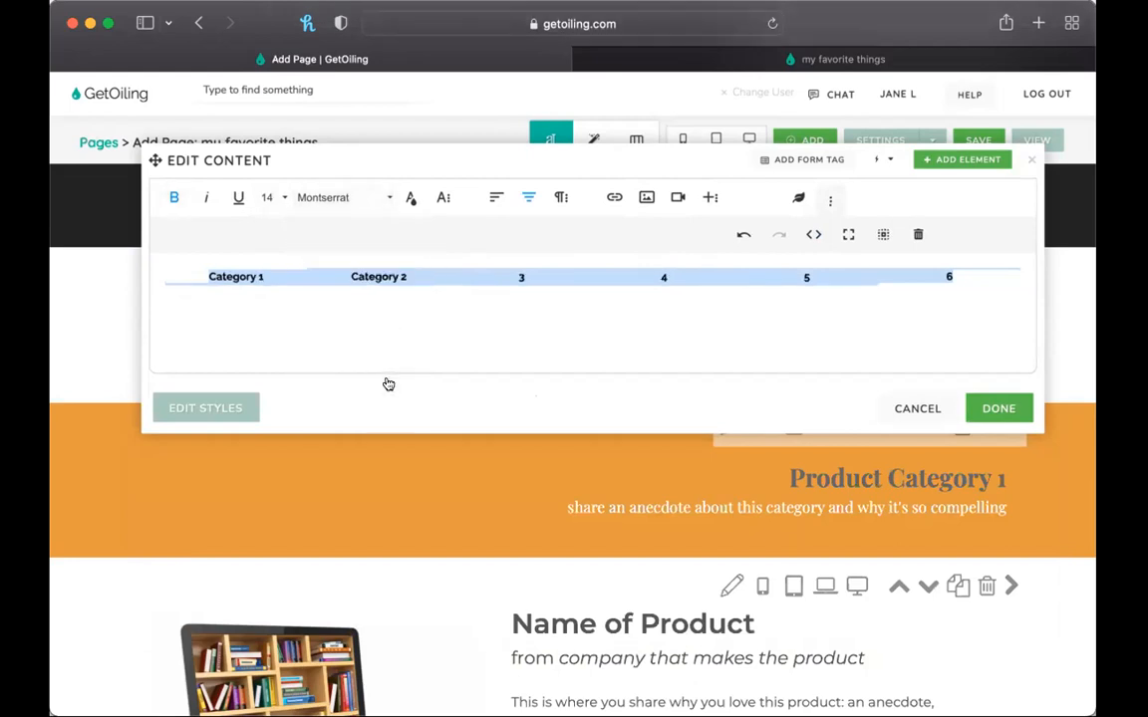
{"action": "left_click", "coordinate": [277, 198]}
{"action": "scroll", "coordinate": [284, 259], "scroll_direction": "down", "scroll_amount": 2}
{"action": "scroll", "coordinate": [283, 259], "scroll_direction": "down", "scroll_amount": 5}
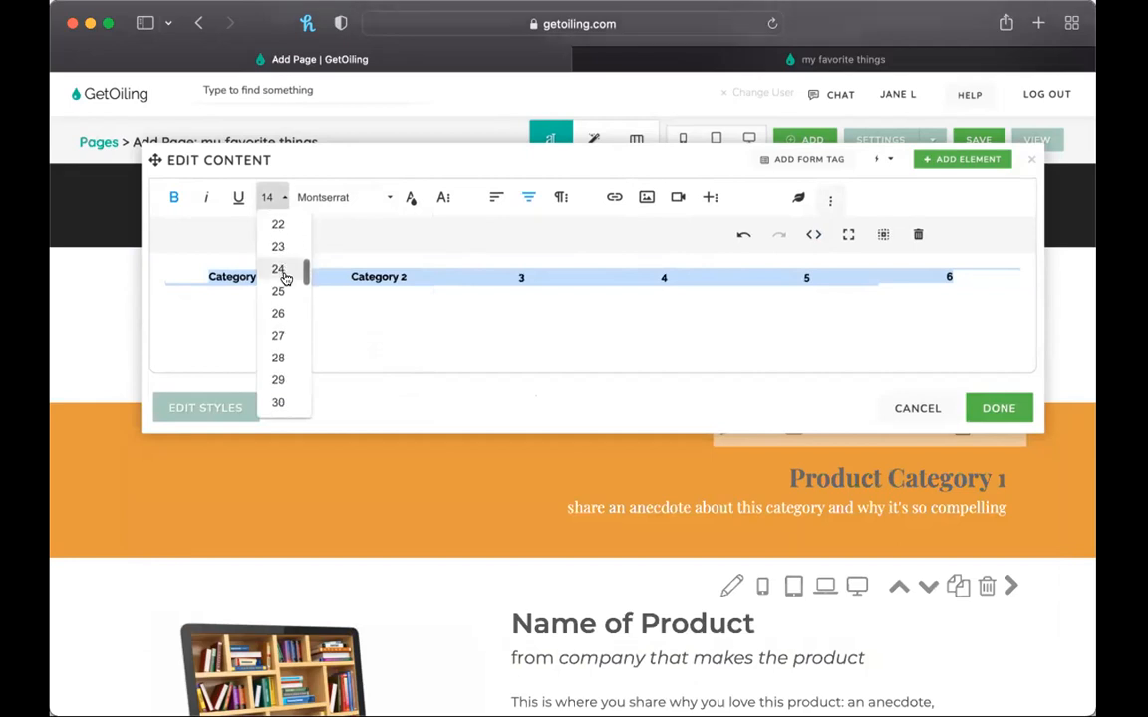
{"action": "left_click", "coordinate": [284, 284]}
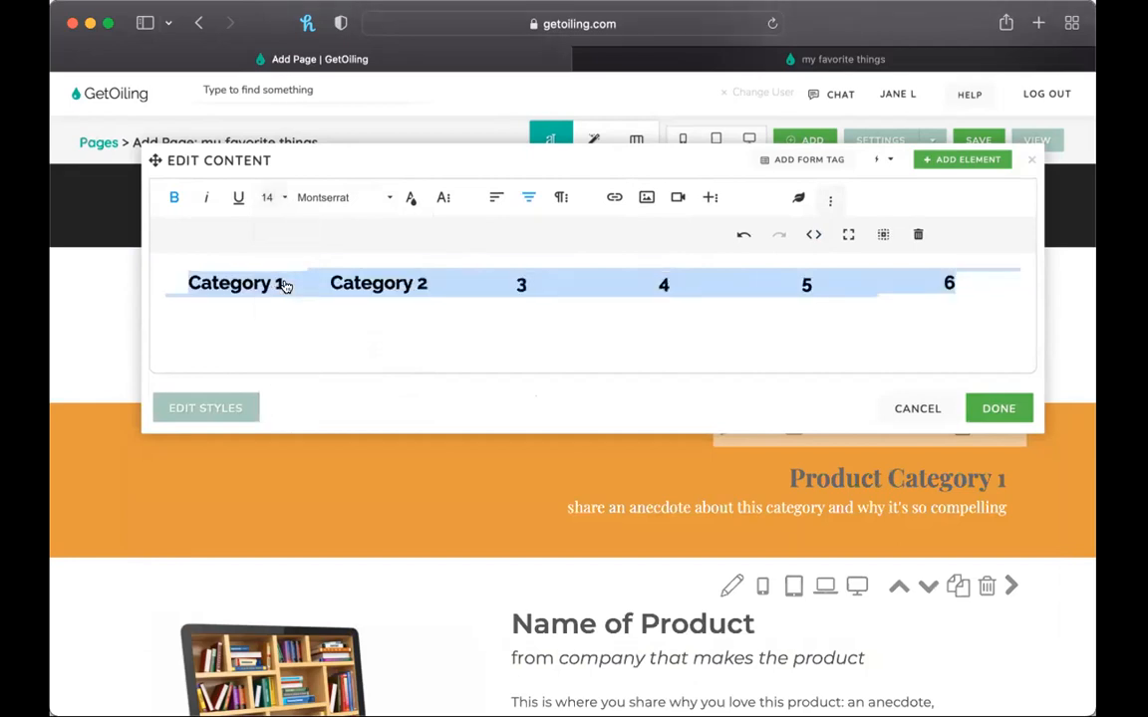
Check the formatting of the Category 1 cell and apply the six-column table to the page.
{"action": "left_click", "coordinate": [510, 349]}
{"action": "double_click", "coordinate": [225, 282]}
{"action": "left_click", "coordinate": [259, 283]}
{"action": "triple_click", "coordinate": [259, 283]}
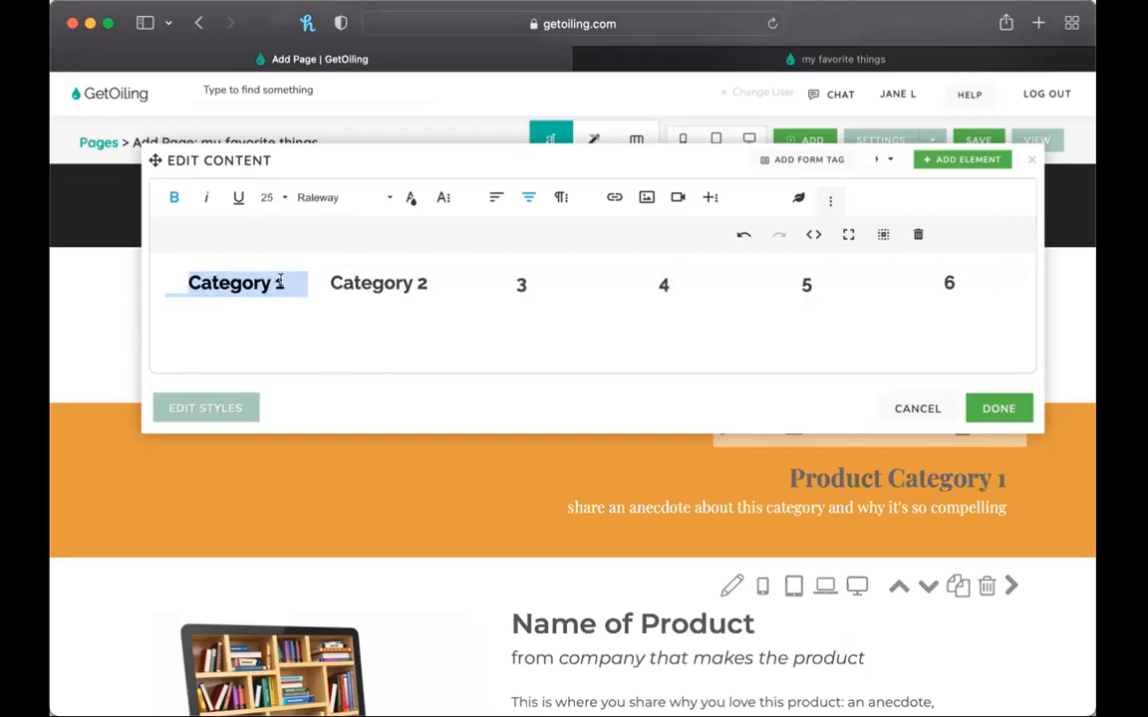
{"action": "left_click", "coordinate": [283, 283]}
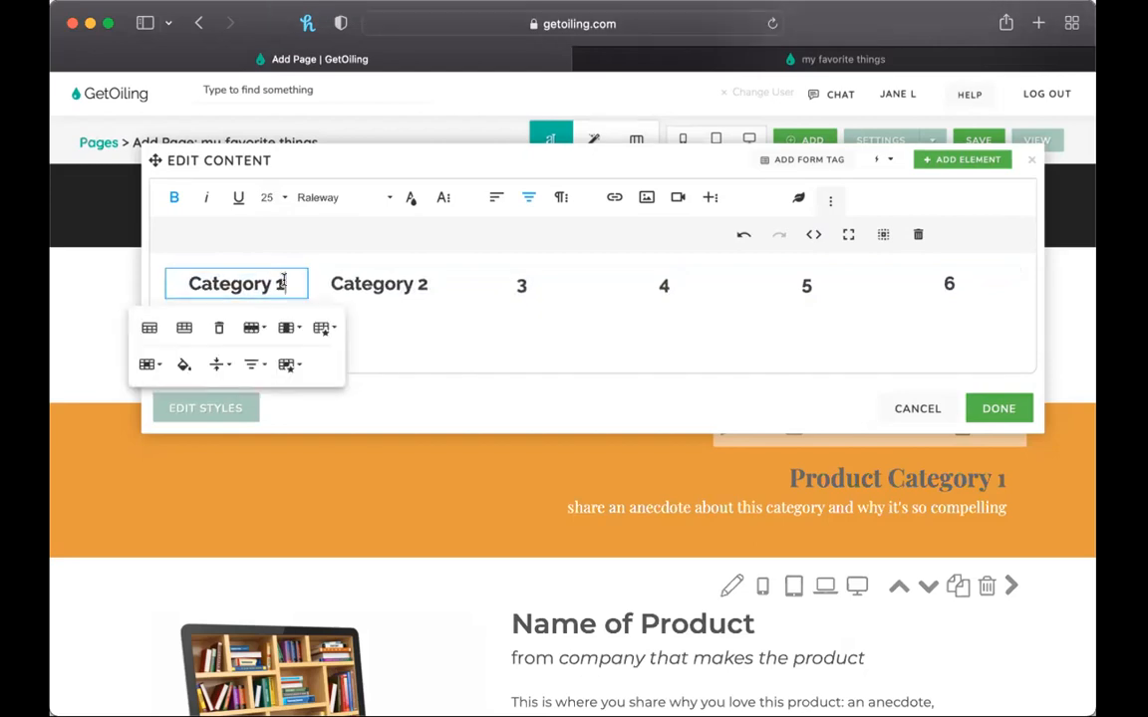
{"action": "left_click", "coordinate": [626, 399]}
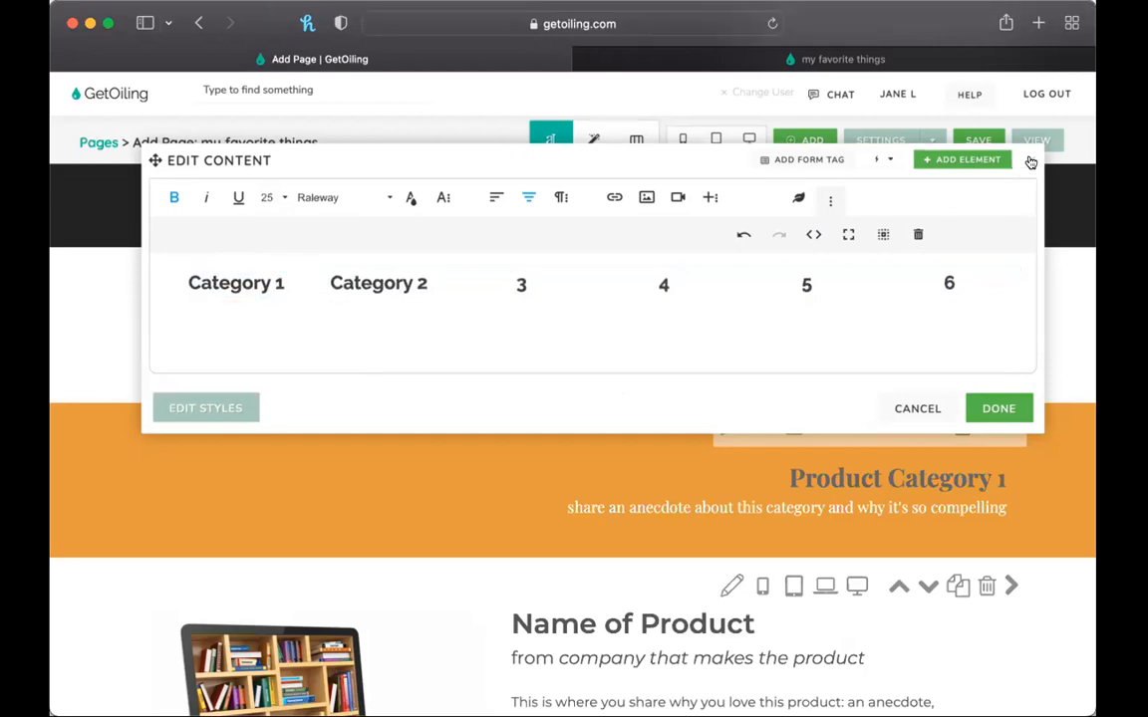
{"action": "left_click", "coordinate": [999, 407]}
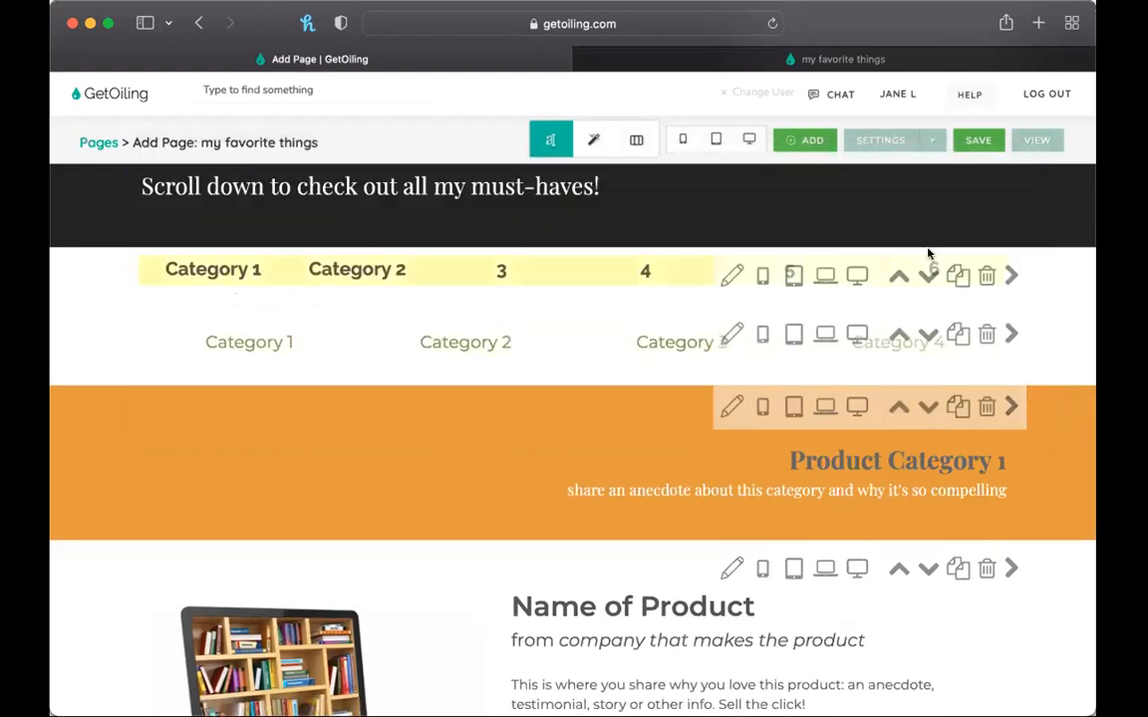
Open the category link row for editing, check the Category 1 link's URL, and close the editor without changes.
{"action": "left_click", "coordinate": [178, 351]}
{"action": "left_click", "coordinate": [283, 288]}
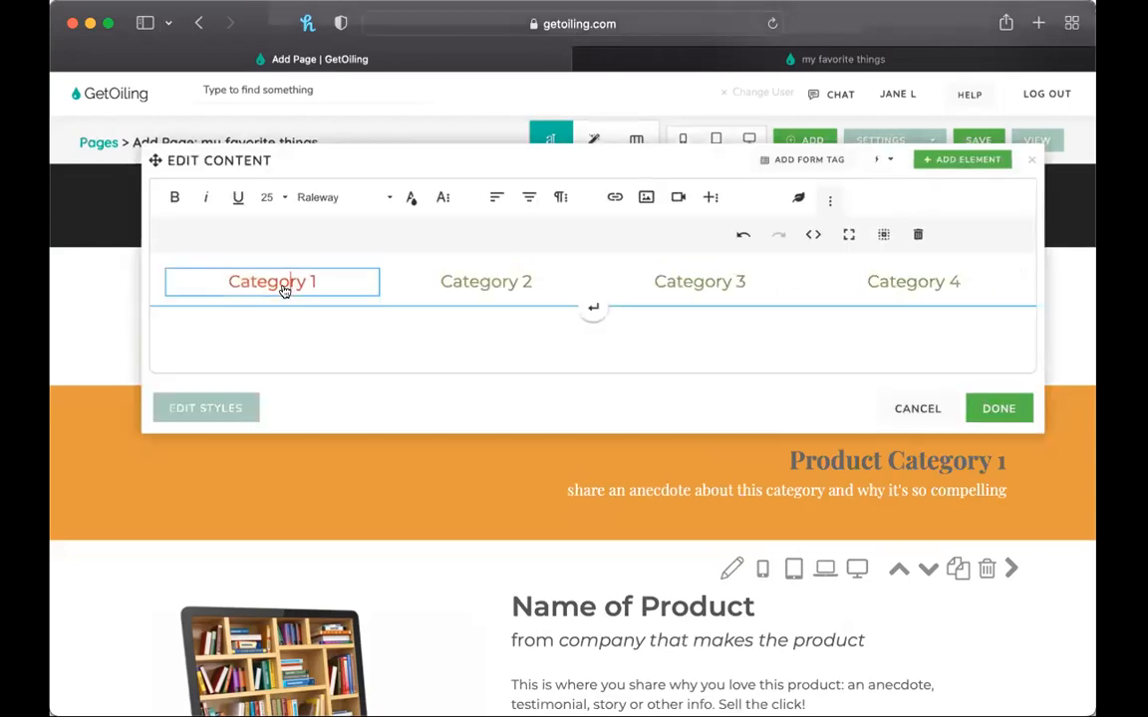
{"action": "left_click", "coordinate": [295, 318]}
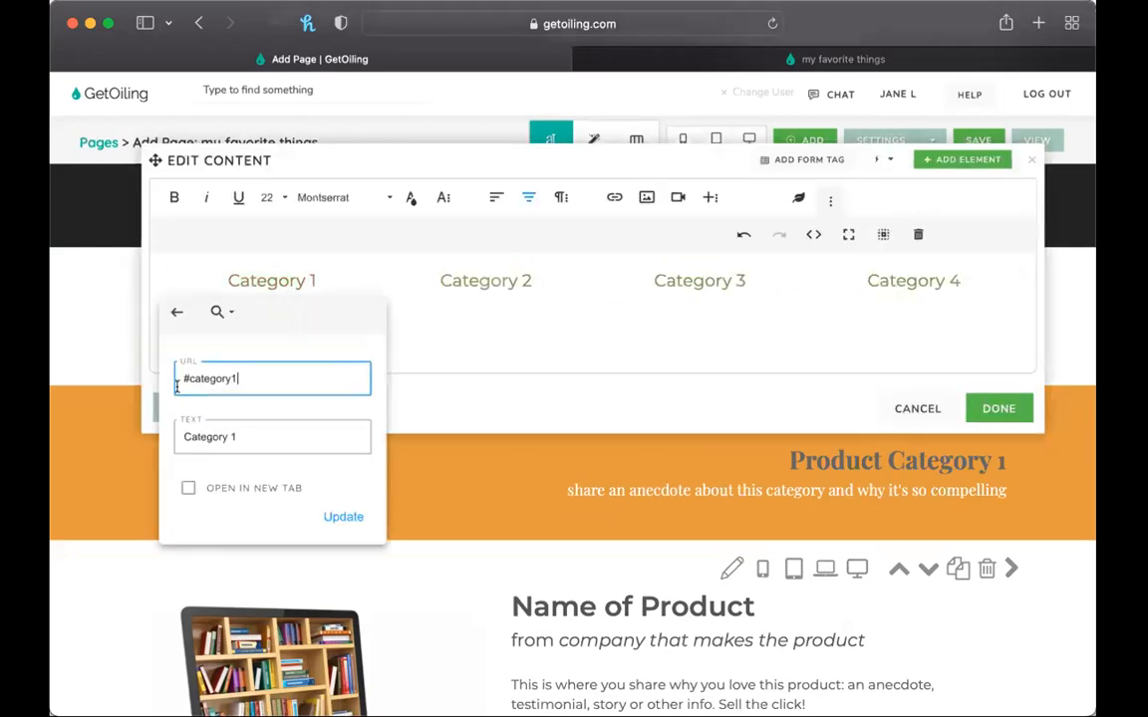
{"action": "scroll", "coordinate": [201, 381], "scroll_direction": "up", "scroll_amount": 2}
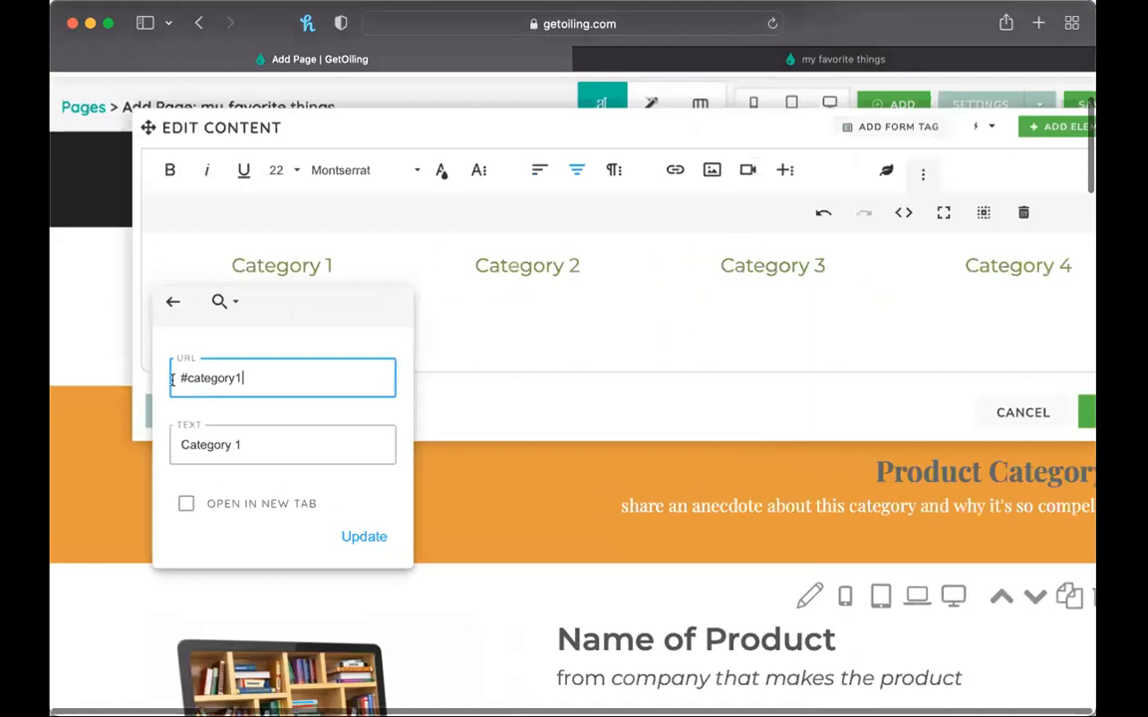
{"action": "scroll", "coordinate": [351, 353], "scroll_direction": "up", "scroll_amount": 3}
{"action": "scroll", "coordinate": [351, 354], "scroll_direction": "down", "scroll_amount": 5}
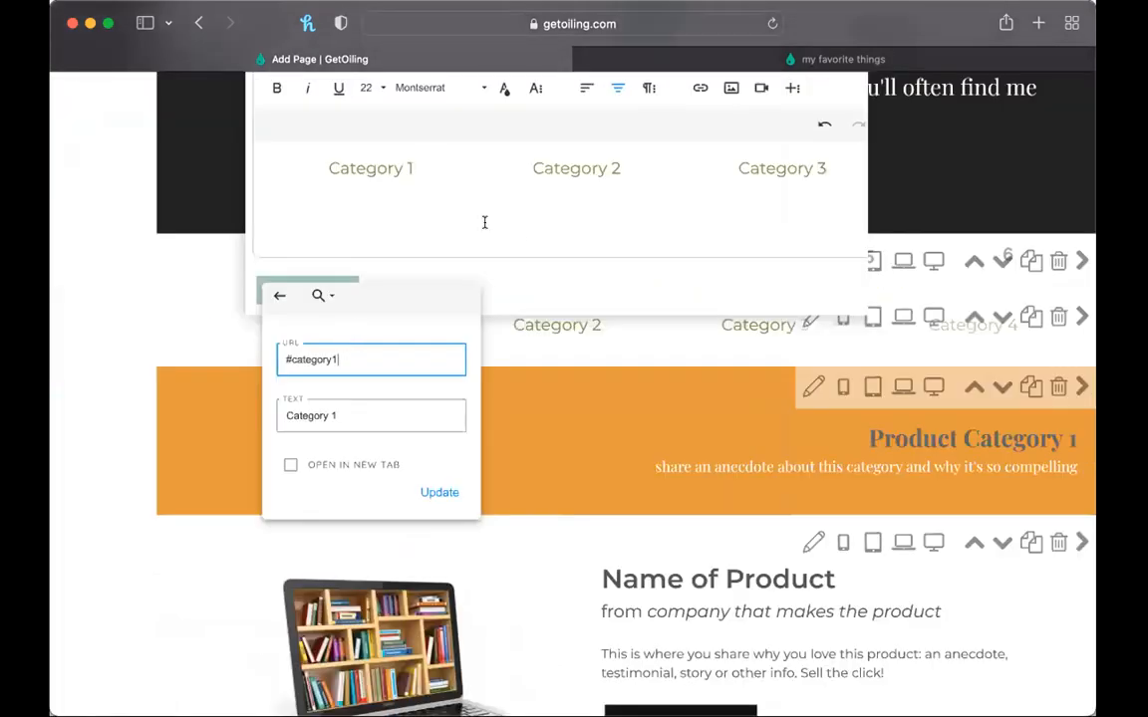
{"action": "key", "text": "Return"}
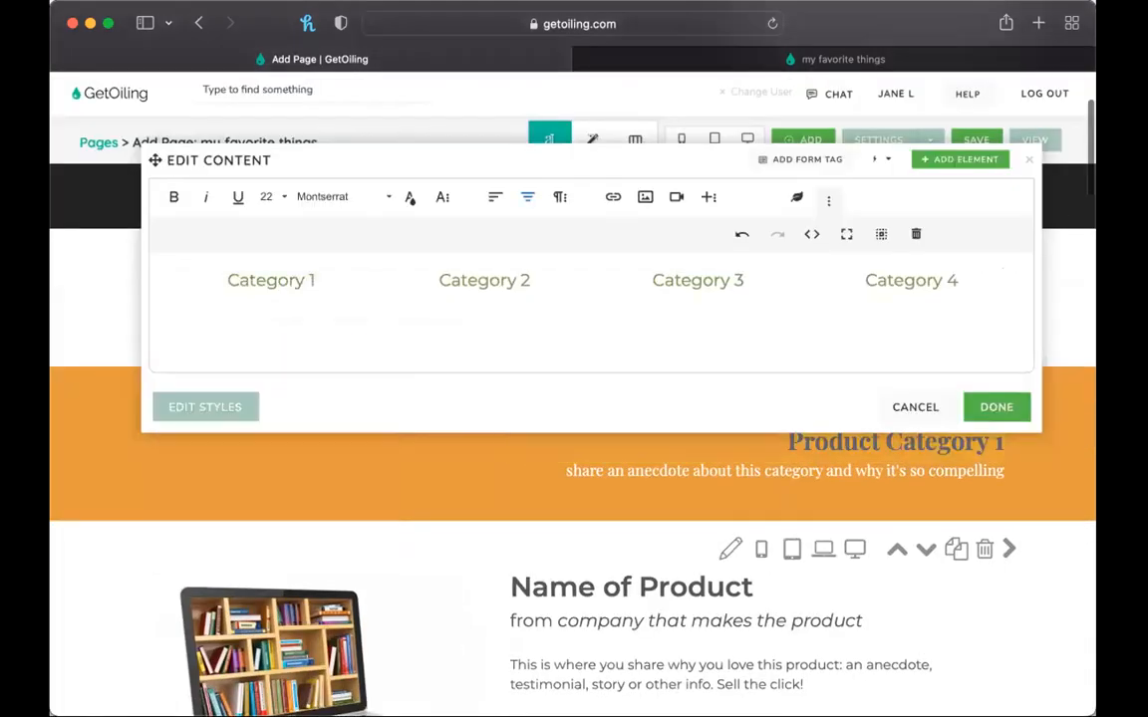
{"action": "left_click", "coordinate": [1030, 162]}
Check the jump-to name in the Product Category 1 section's settings, and close the settings.
{"action": "scroll", "coordinate": [877, 438], "scroll_direction": "down", "scroll_amount": 3}
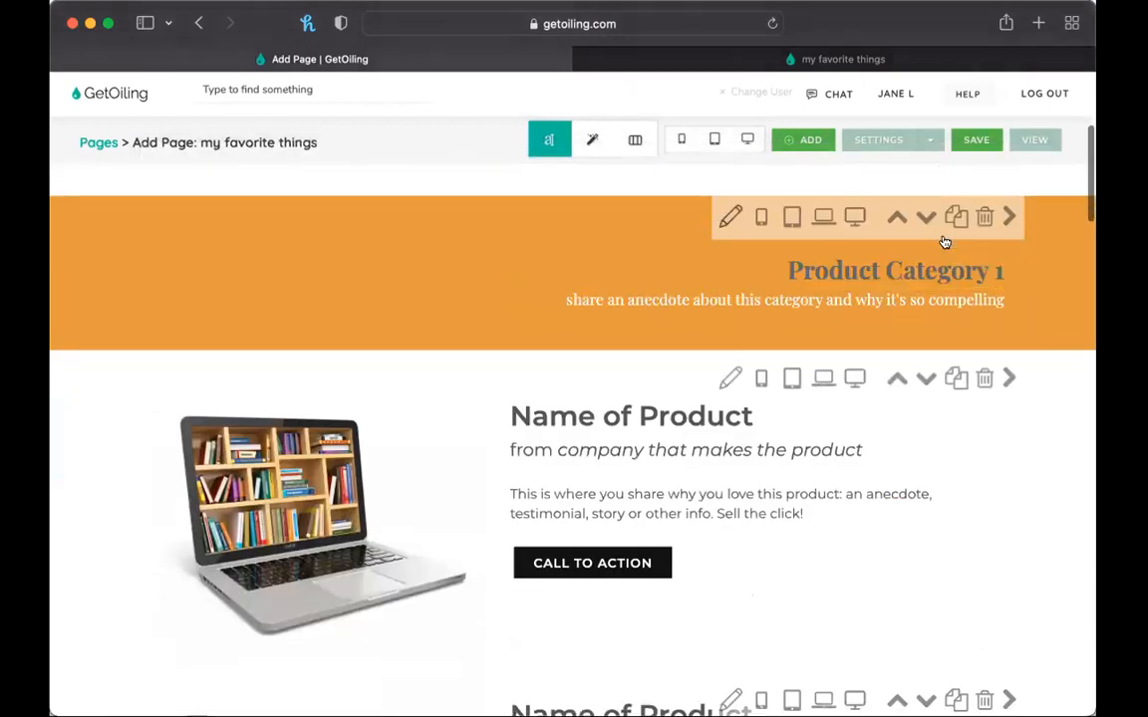
{"action": "left_click", "coordinate": [732, 216]}
{"action": "scroll", "coordinate": [953, 230], "scroll_direction": "down", "scroll_amount": 5}
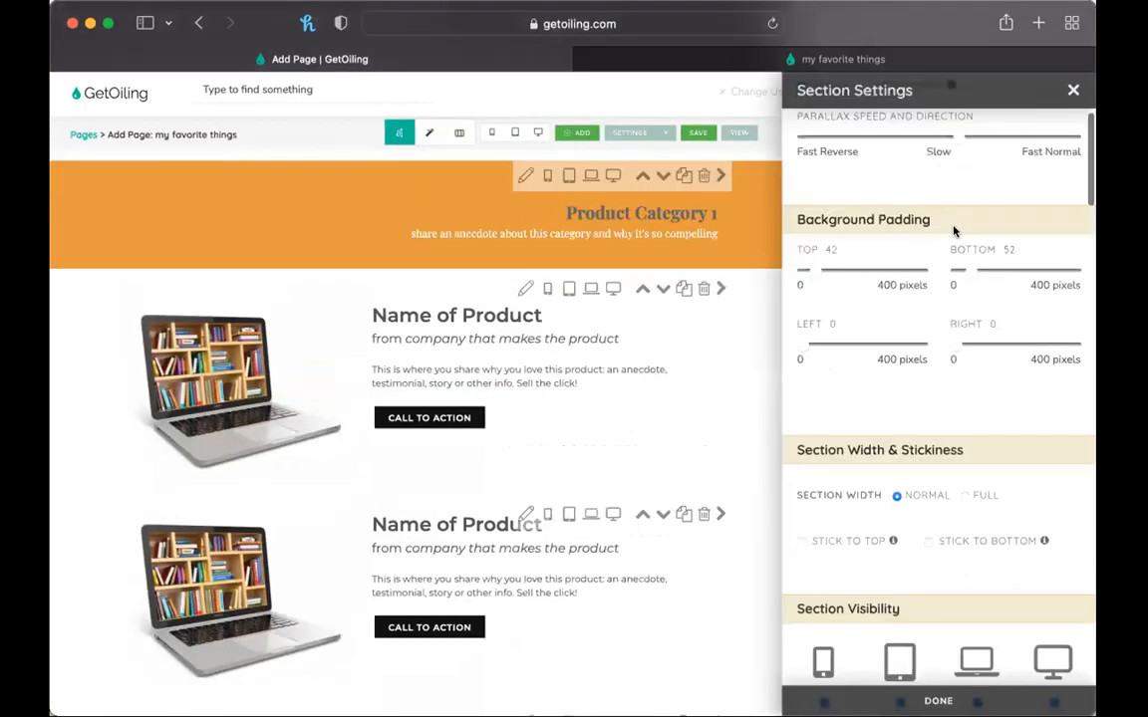
{"action": "scroll", "coordinate": [873, 187], "scroll_direction": "up", "scroll_amount": 5}
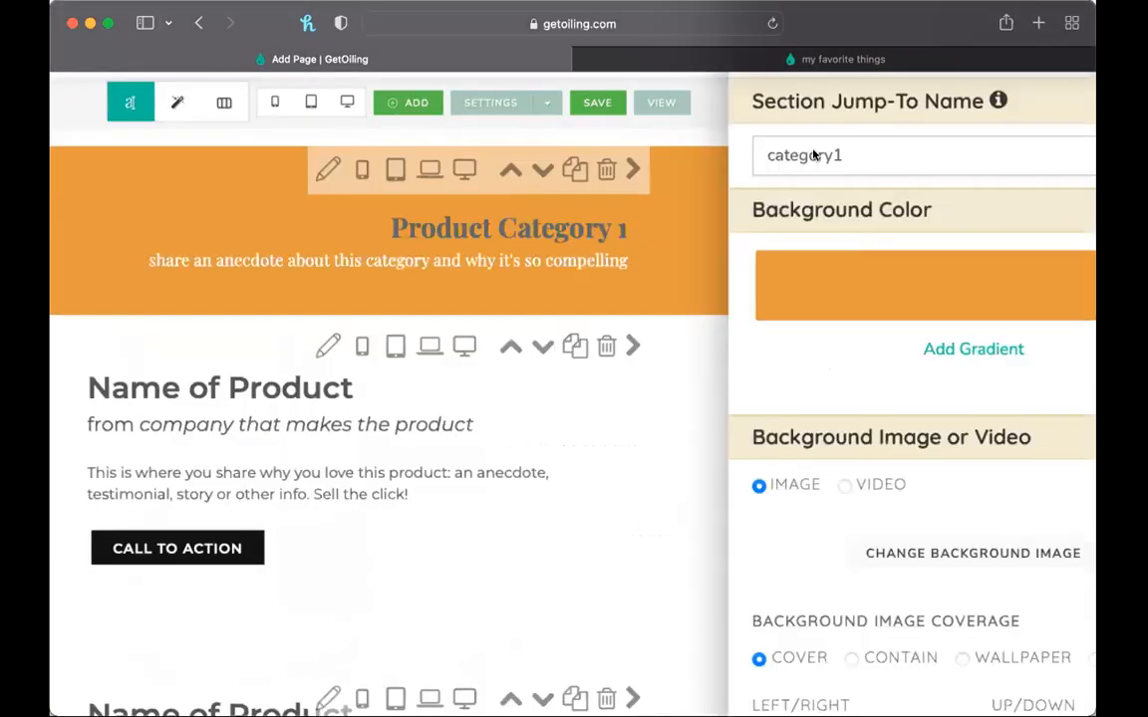
{"action": "scroll", "coordinate": [783, 217], "scroll_direction": "up", "scroll_amount": 5}
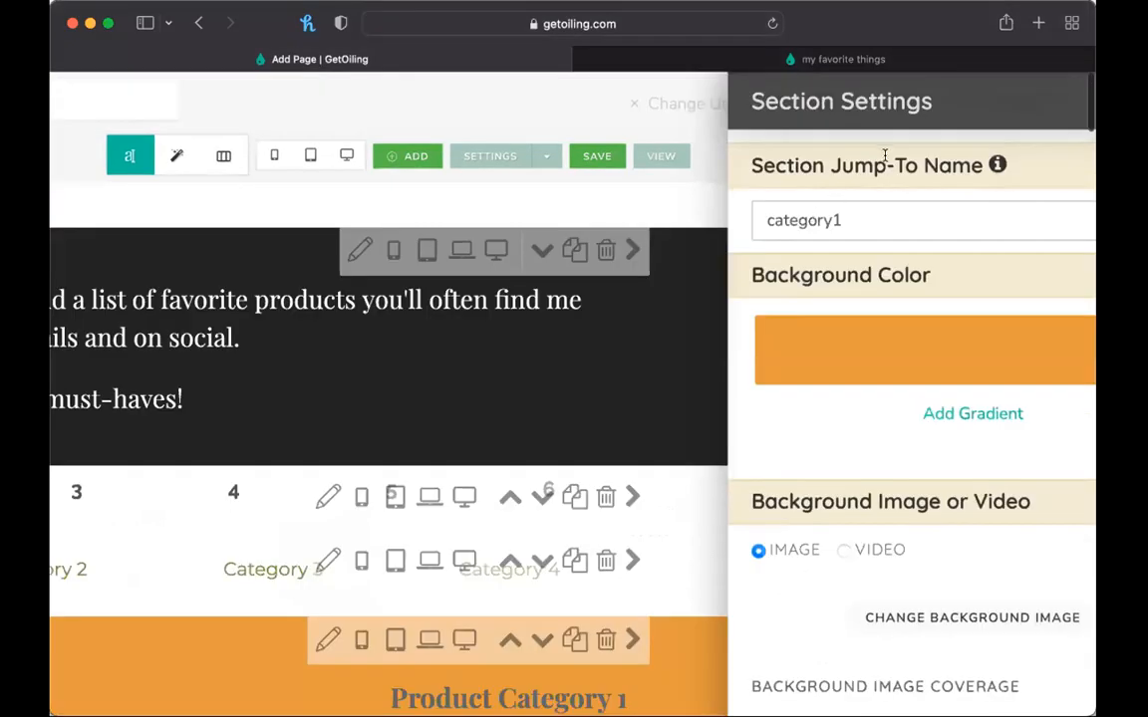
{"action": "scroll", "coordinate": [885, 154], "scroll_direction": "down", "scroll_amount": 2}
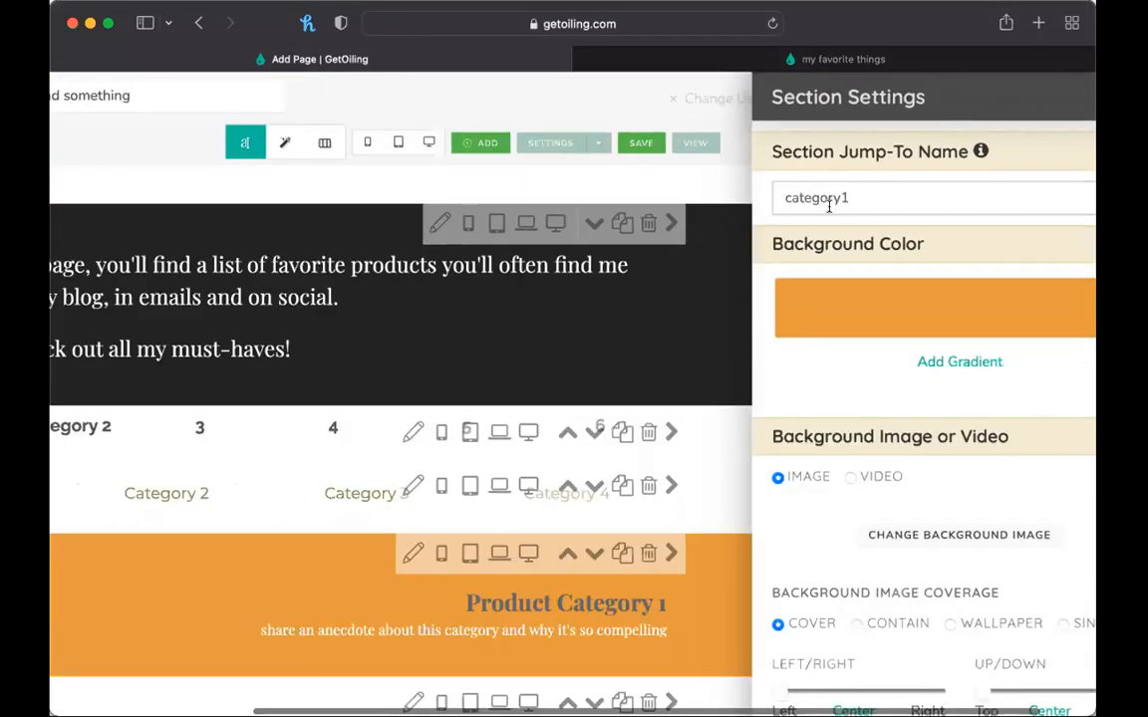
{"action": "scroll", "coordinate": [1039, 117], "scroll_direction": "down", "scroll_amount": 2}
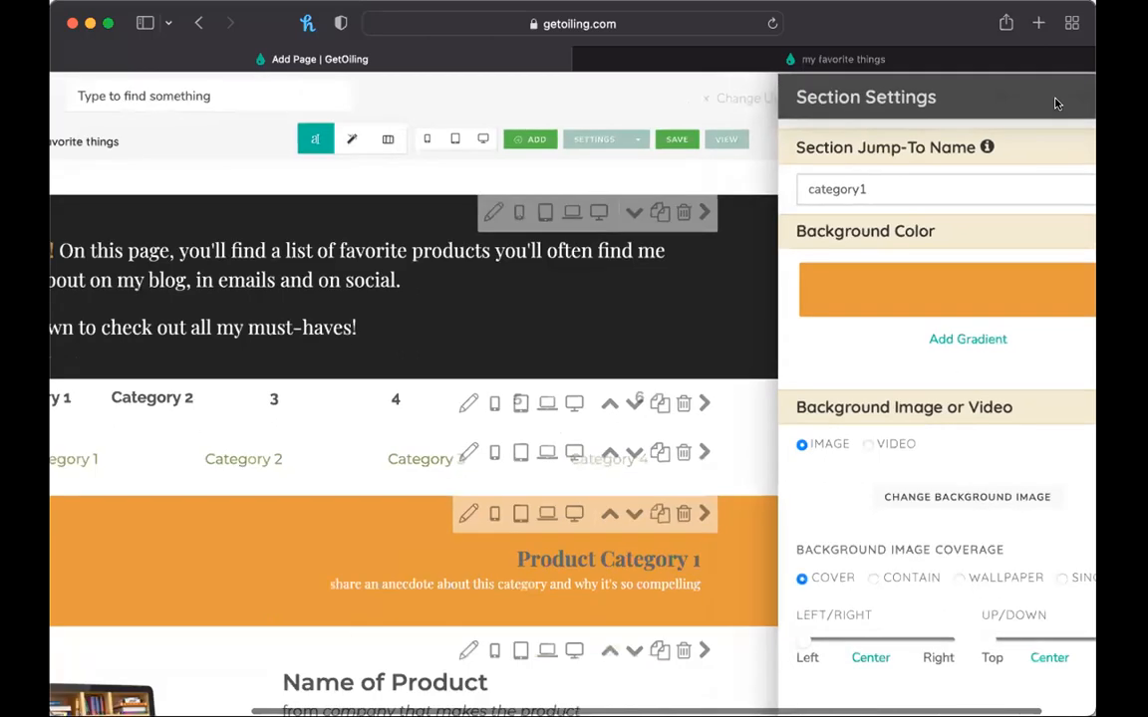
{"action": "scroll", "coordinate": [778, 359], "scroll_direction": "down", "scroll_amount": 2}
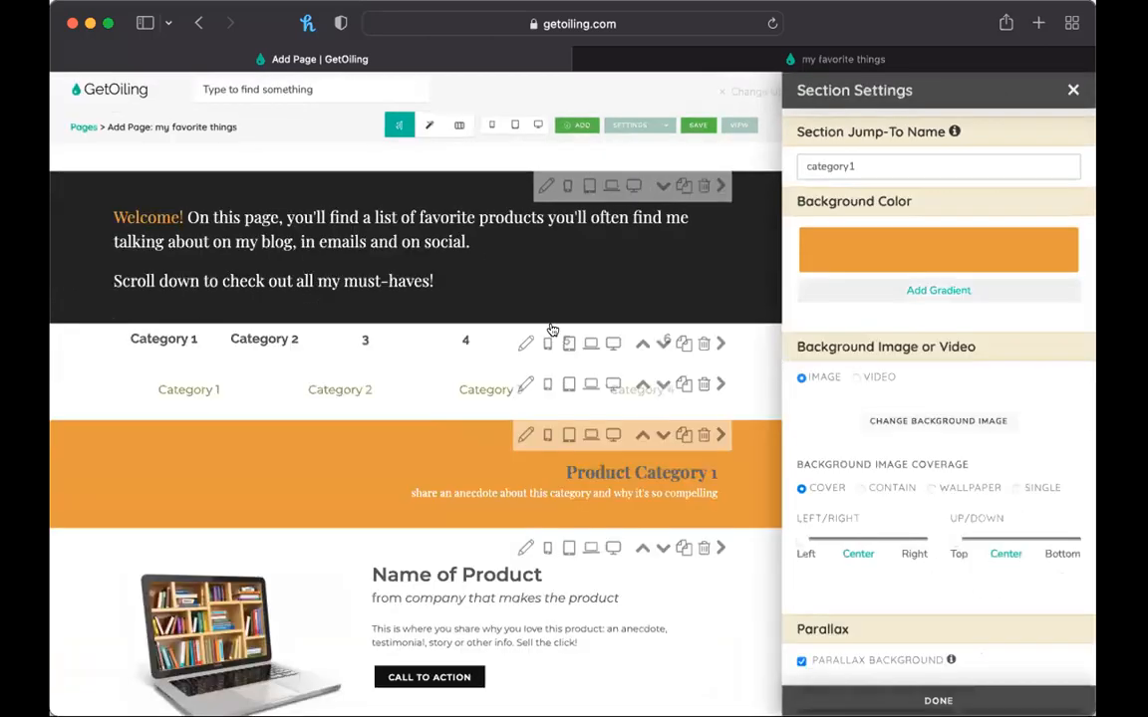
{"action": "left_click", "coordinate": [1070, 97]}
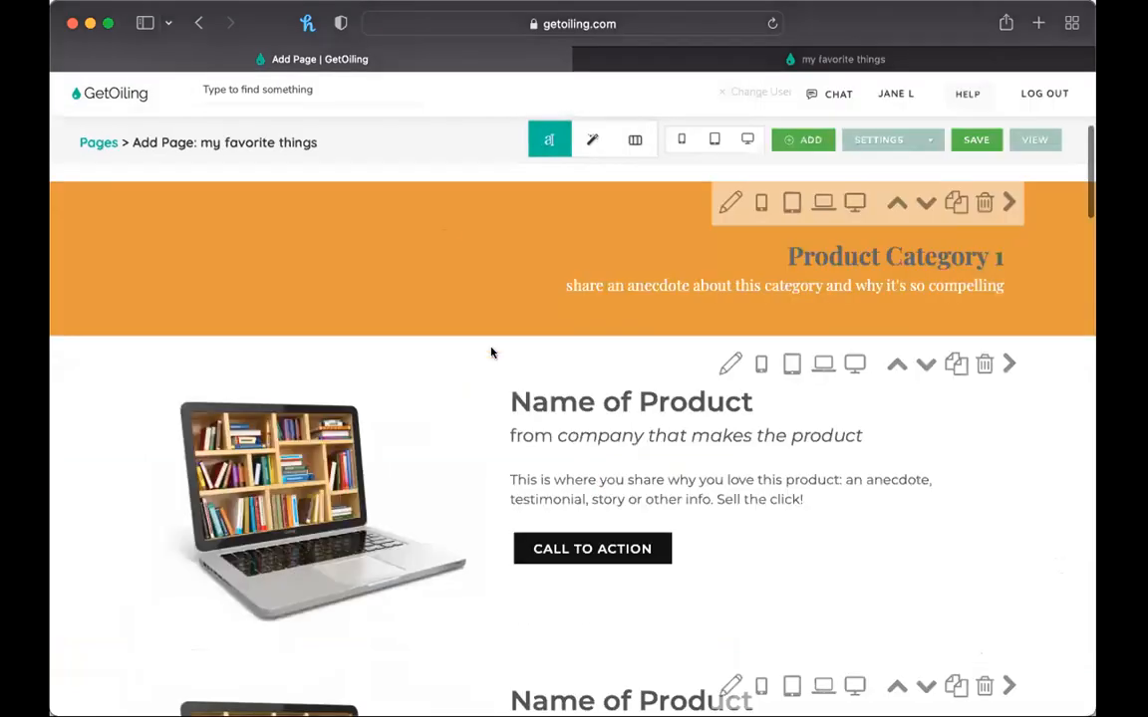
Reopen the category link row and check the URL of the Category 2 link.
{"action": "scroll", "coordinate": [492, 350], "scroll_direction": "down", "scroll_amount": 2}
{"action": "scroll", "coordinate": [502, 505], "scroll_direction": "up", "scroll_amount": 5}
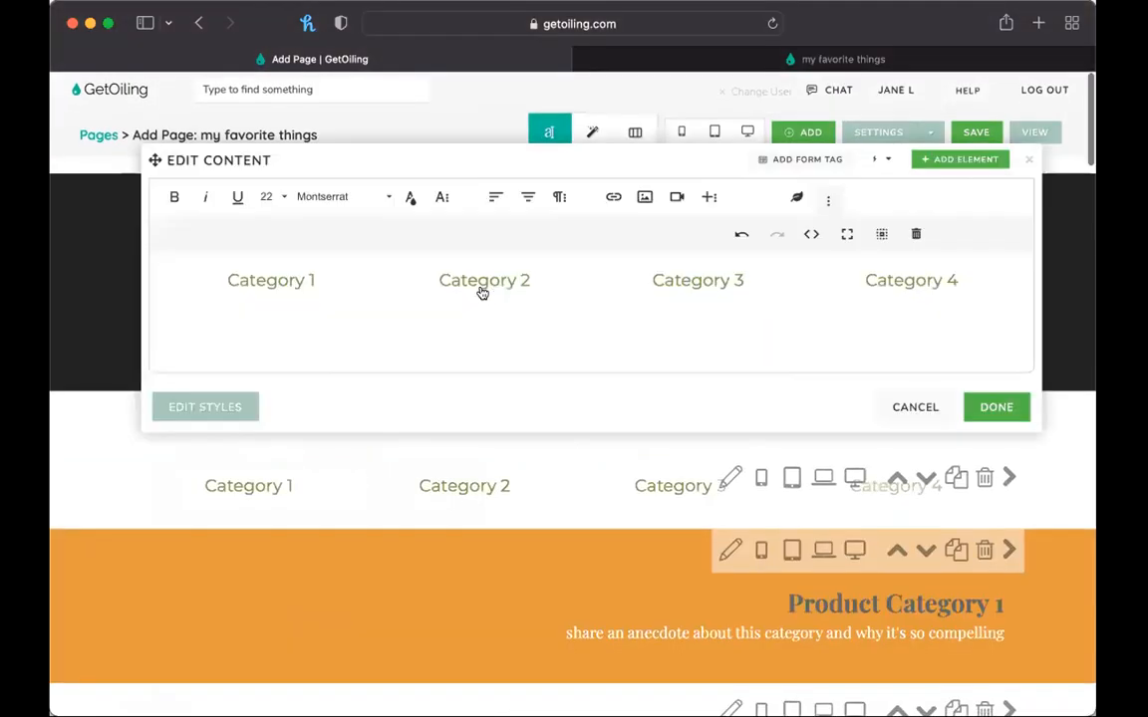
{"action": "left_click", "coordinate": [479, 283]}
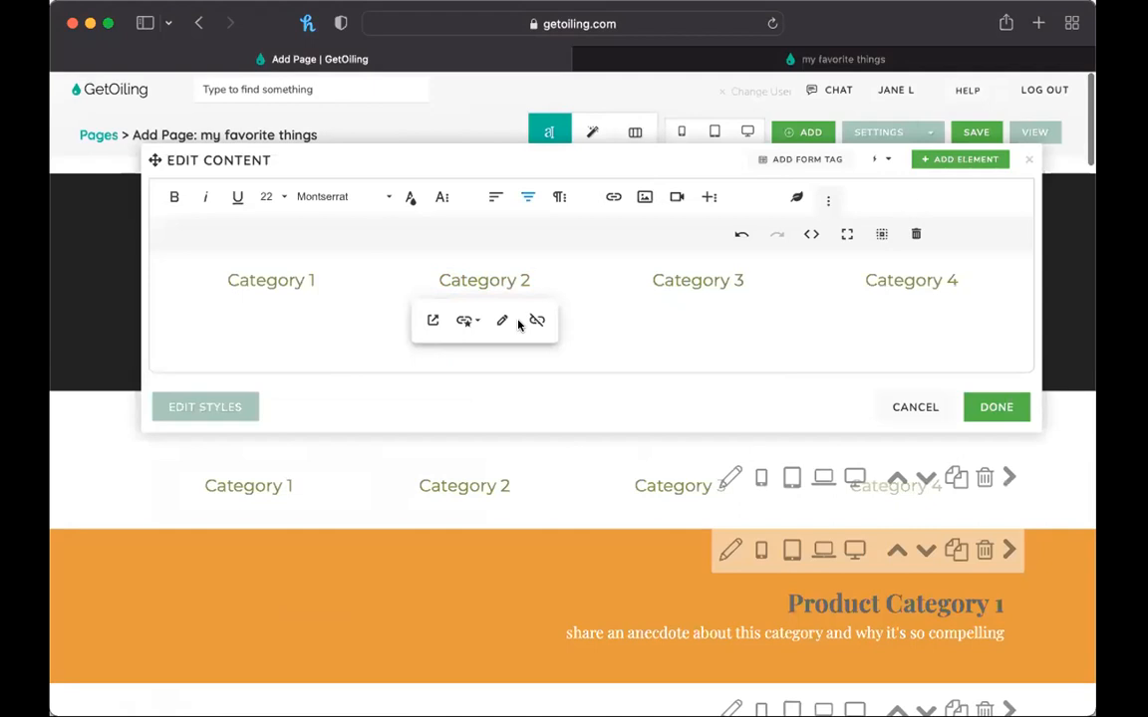
{"action": "left_click", "coordinate": [500, 320]}
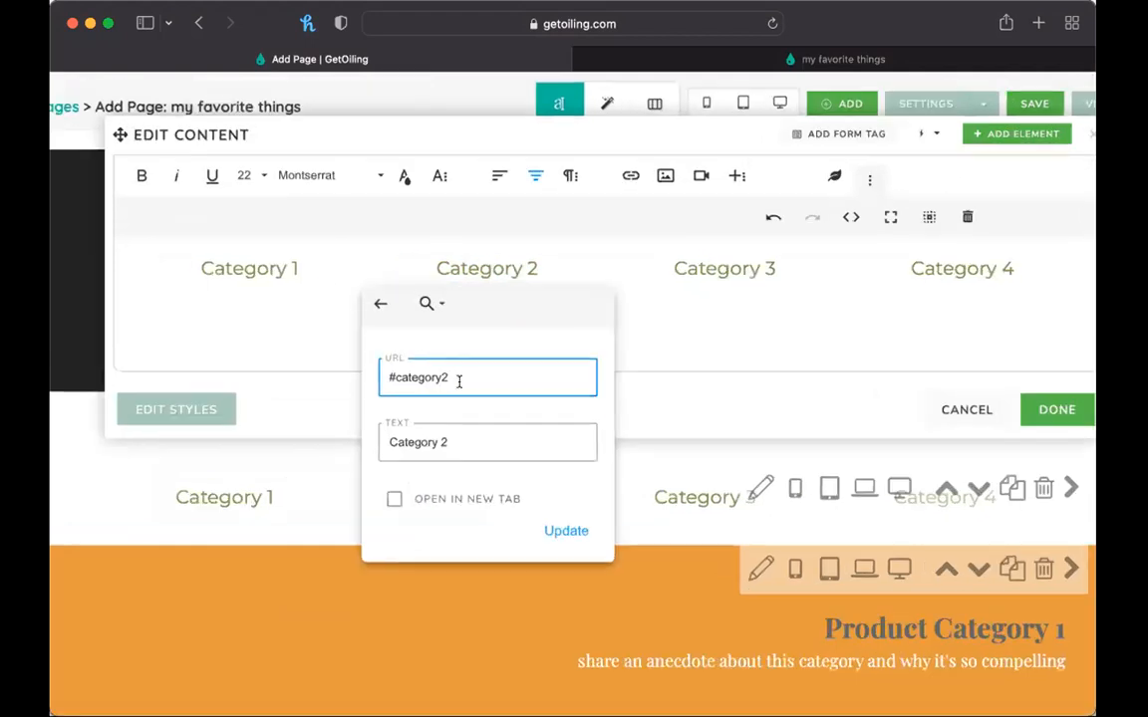
{"action": "scroll", "coordinate": [400, 455], "scroll_direction": "up", "scroll_amount": 4}
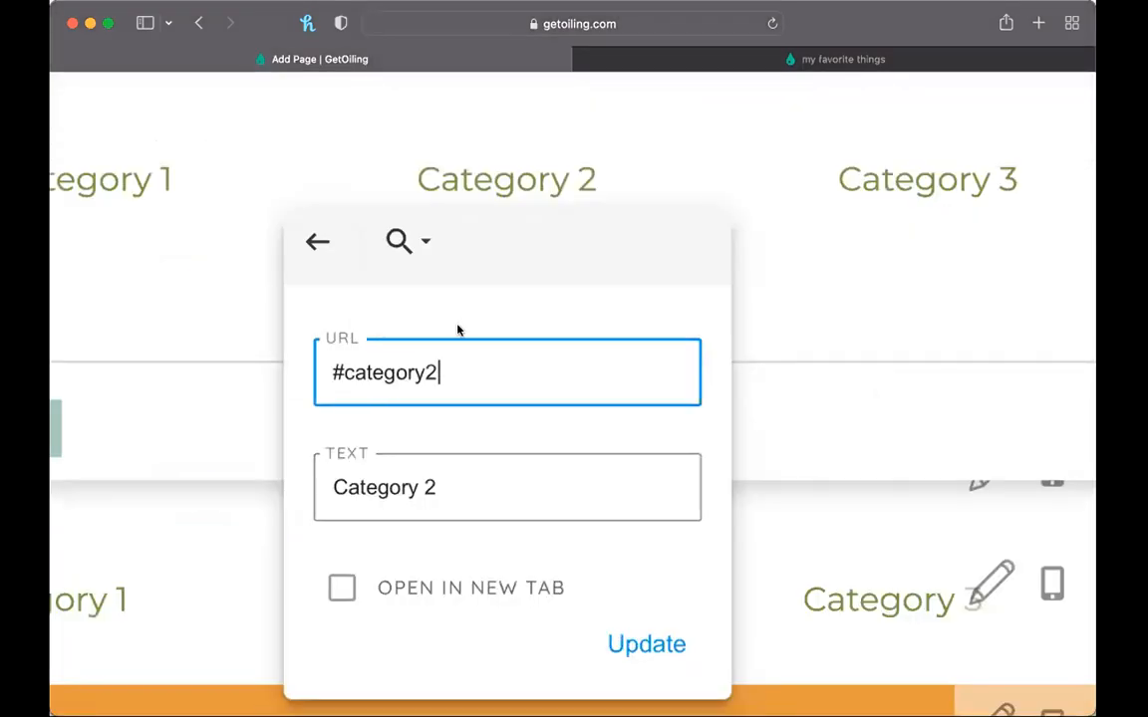
{"action": "scroll", "coordinate": [461, 327], "scroll_direction": "down", "scroll_amount": 2}
{"action": "scroll", "coordinate": [461, 326], "scroll_direction": "down", "scroll_amount": 3}
{"action": "scroll", "coordinate": [605, 475], "scroll_direction": "down", "scroll_amount": 2}
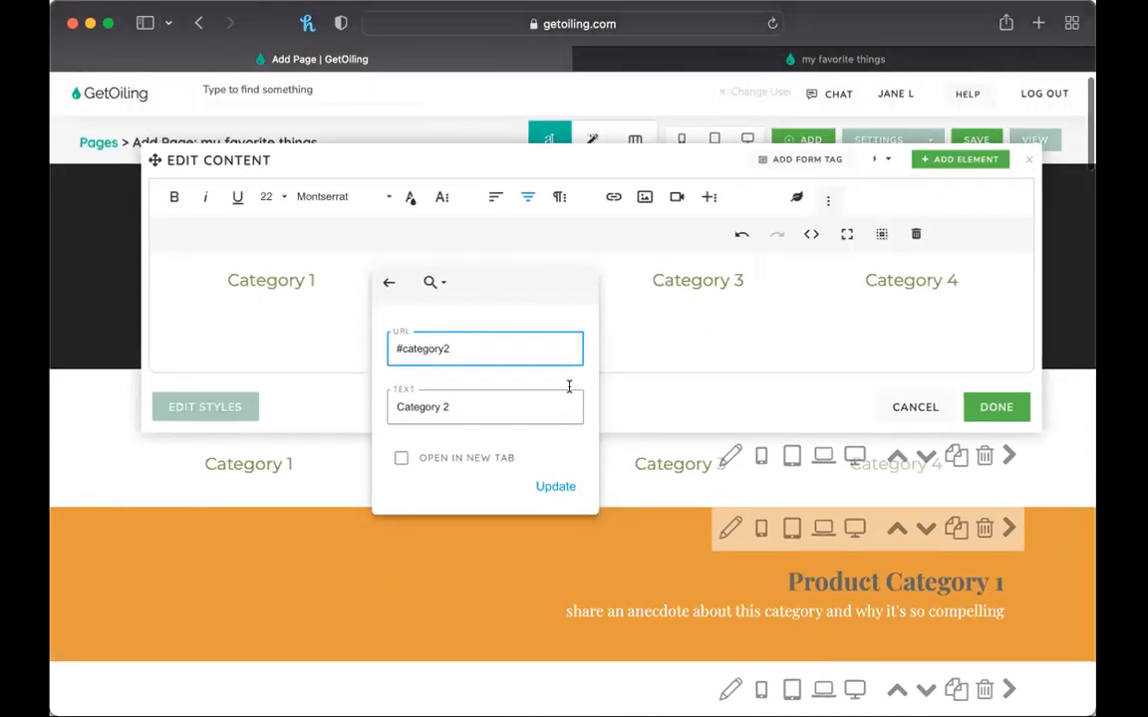
{"action": "left_click", "coordinate": [650, 371]}
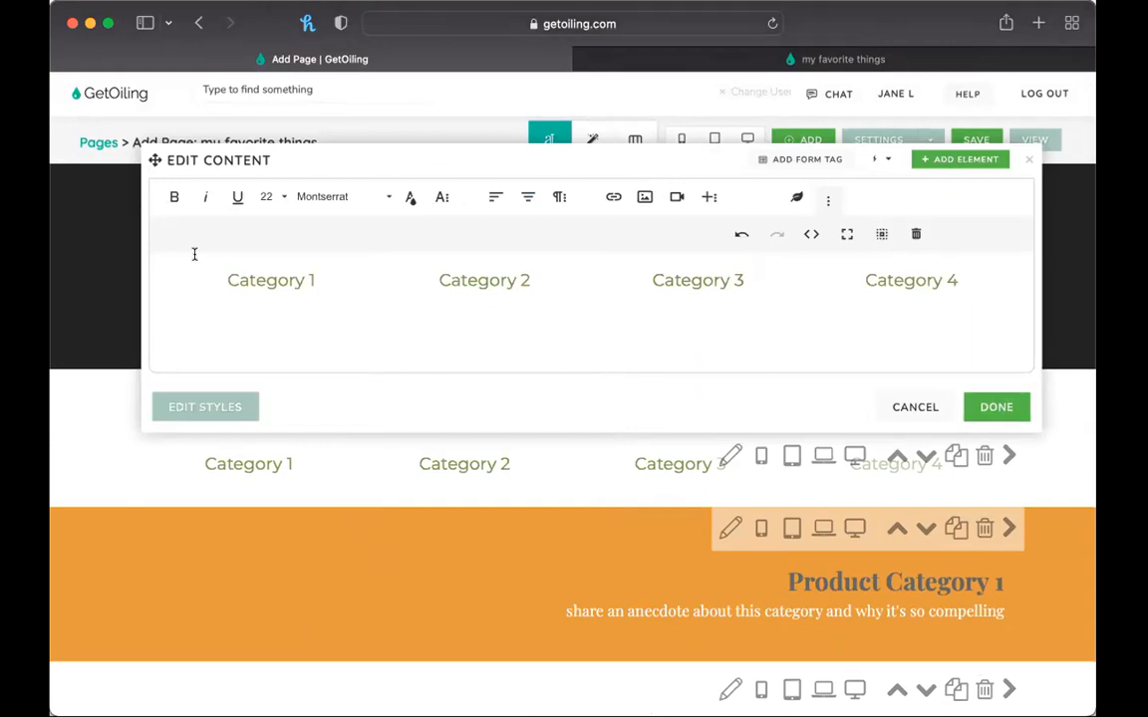
Change the Category 1 link's text to "Cleaning Supplies" and apply the edited link row to the page.
{"action": "left_click", "coordinate": [242, 286]}
{"action": "left_click", "coordinate": [290, 326]}
{"action": "left_click", "coordinate": [259, 440]}
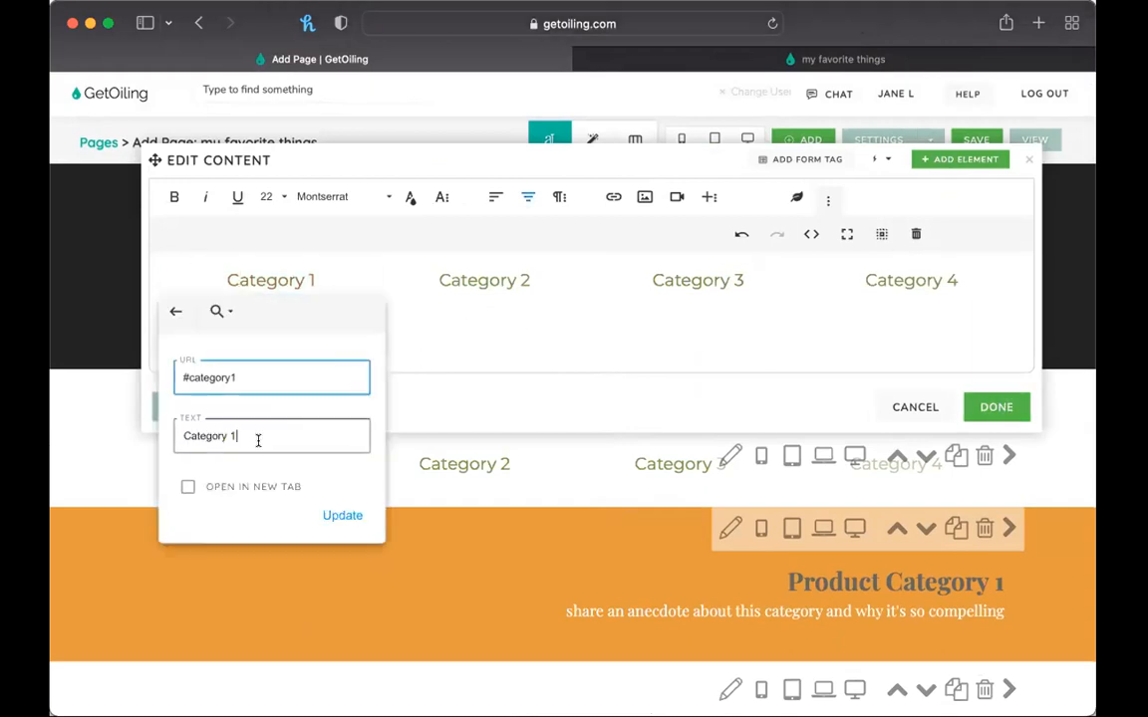
{"action": "triple_click", "coordinate": [258, 440]}
{"action": "type", "text": "Cle"}
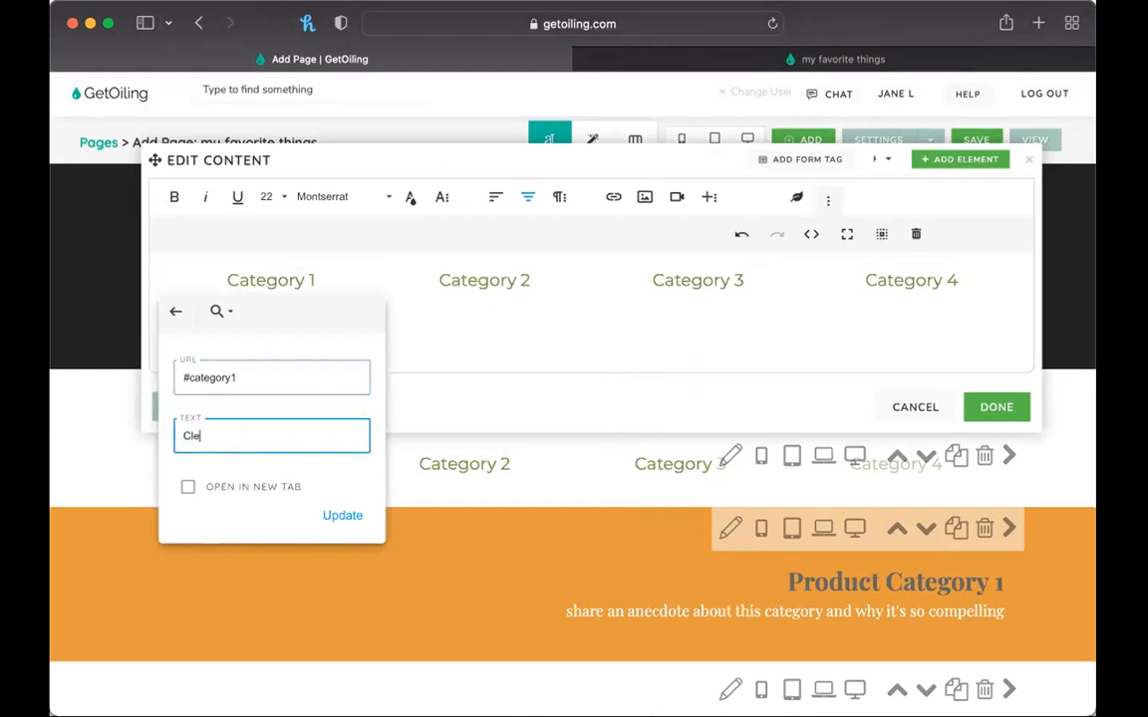
{"action": "type", "text": "aning Supplies"}
{"action": "key", "text": "BackSpace"}
{"action": "key", "text": "BackSpace"}
{"action": "type", "text": "es"}
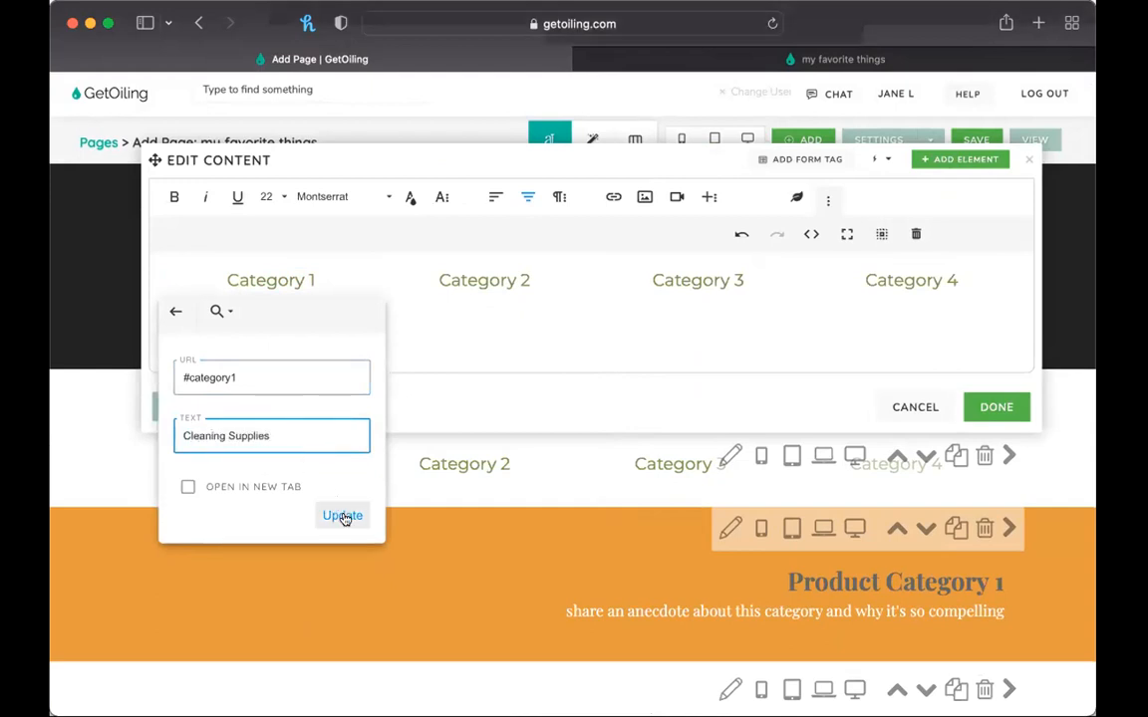
{"action": "left_click", "coordinate": [341, 515]}
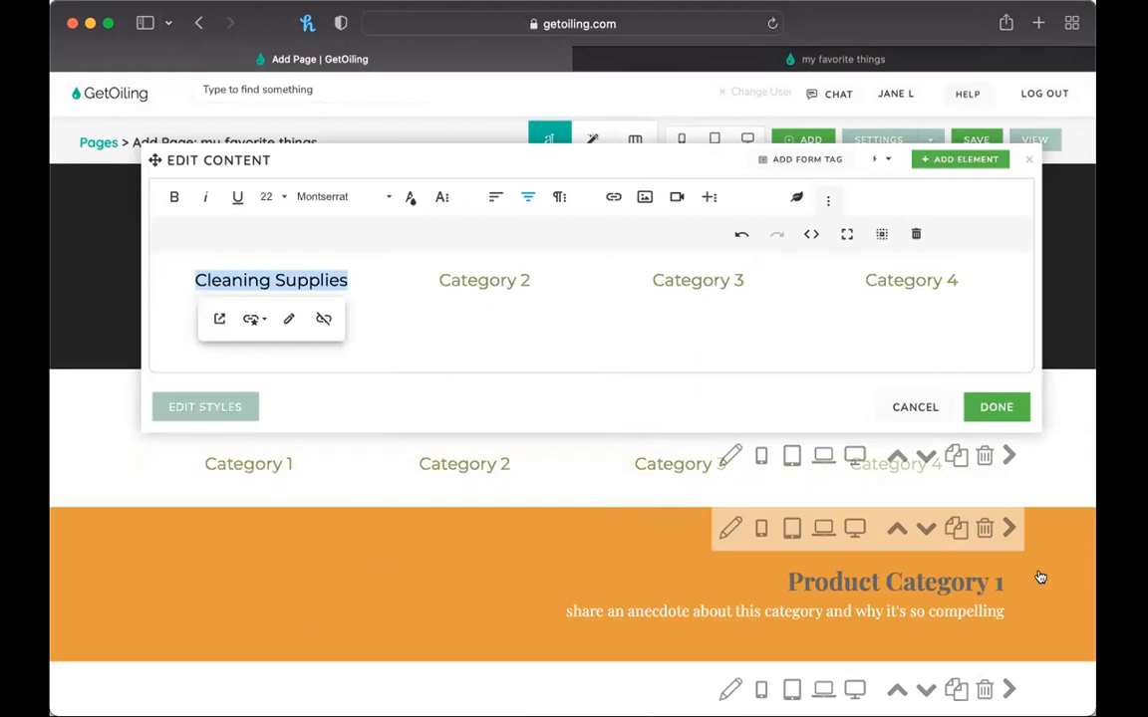
{"action": "left_click", "coordinate": [996, 406]}
Replace the "Product Category 1" heading in the orange section with "Cleaning Supplies" and apply it.
{"action": "left_click", "coordinate": [947, 586]}
{"action": "triple_click", "coordinate": [878, 329]}
{"action": "type", "text": "Cleaning"}
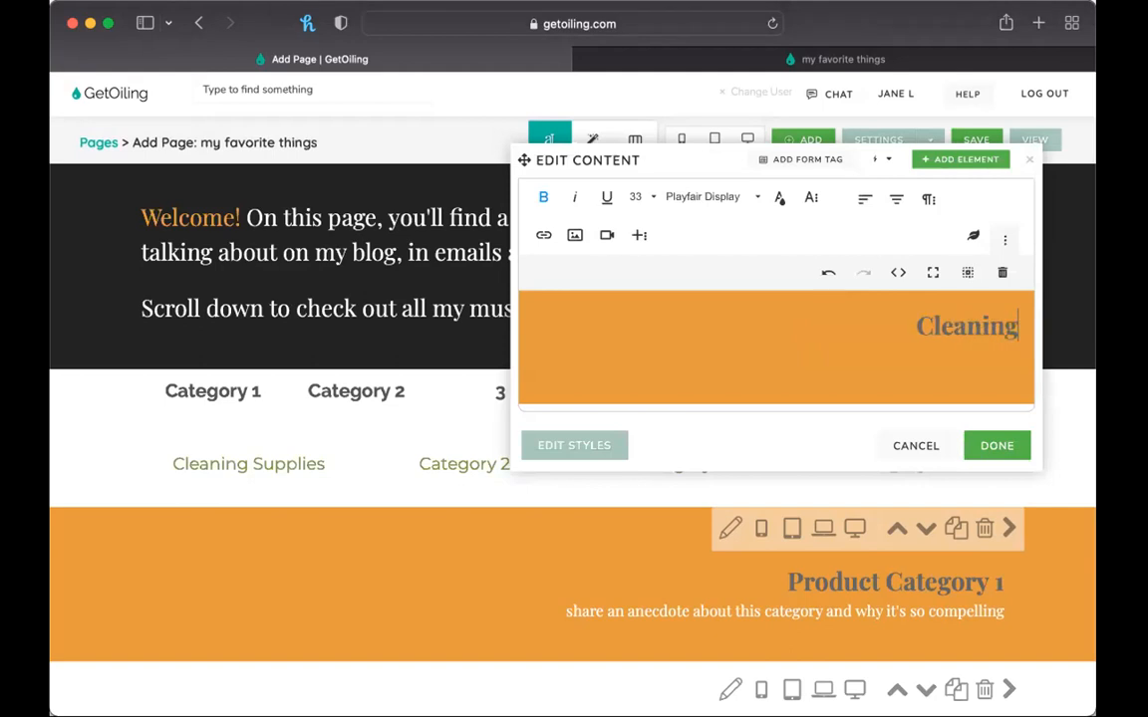
{"action": "type", "text": " Supplies"}
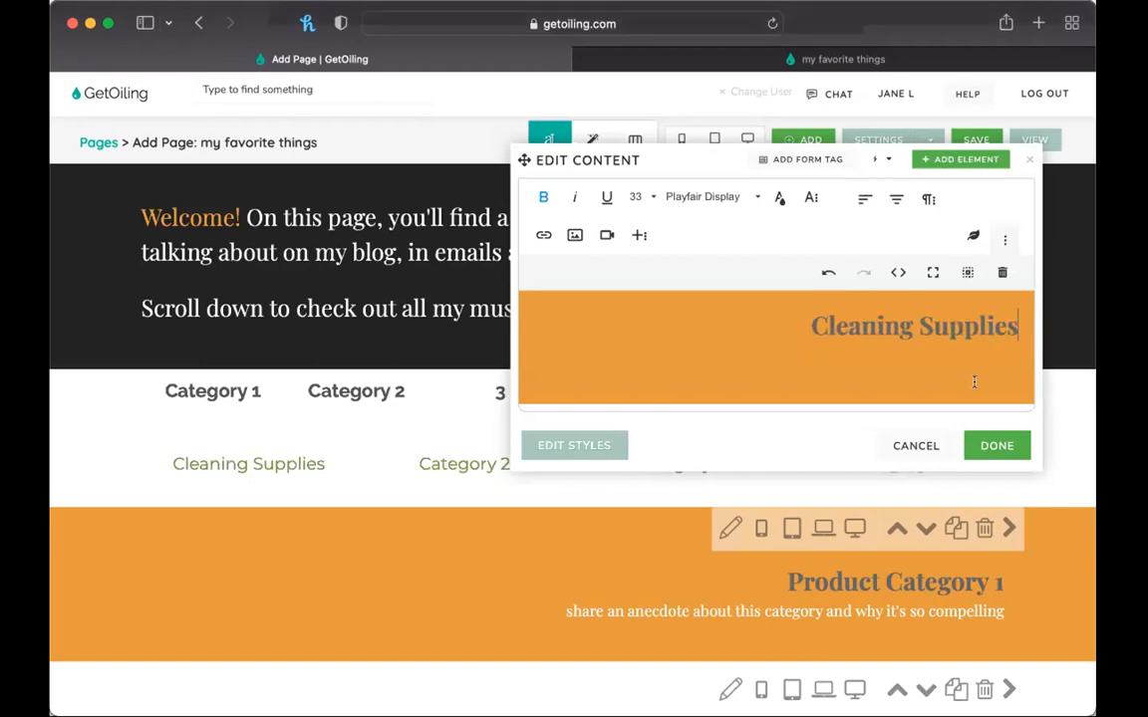
{"action": "left_click", "coordinate": [1001, 446]}
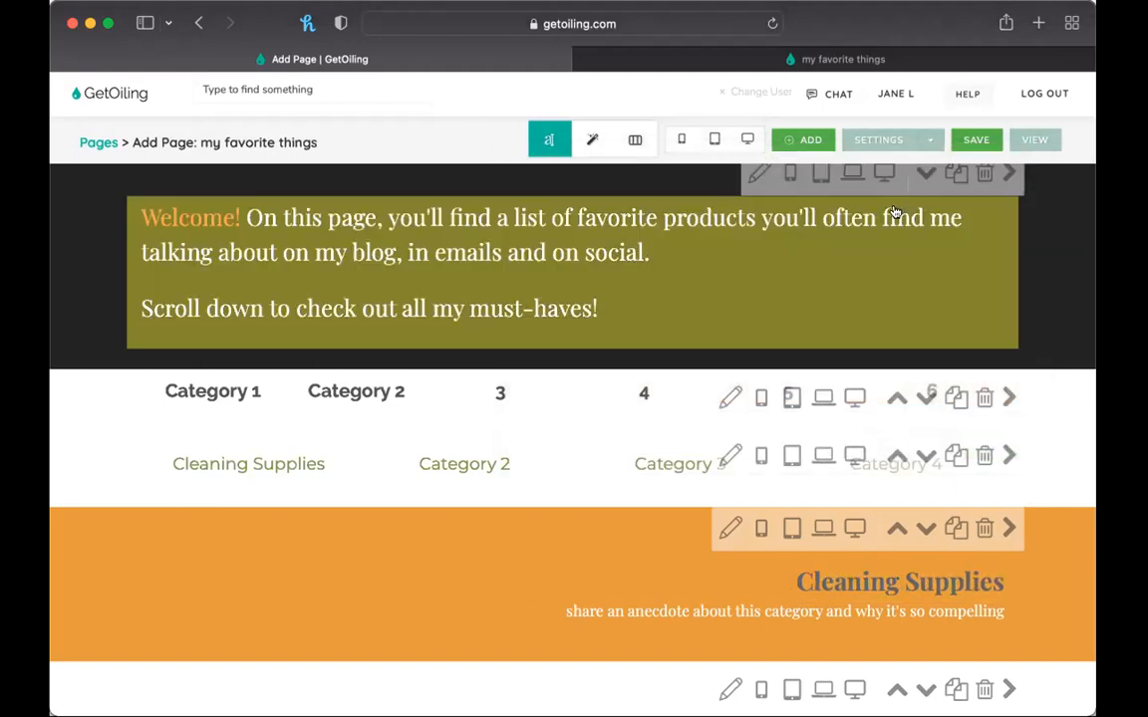
Delete the section holding the six-column category table, confirm the deletion, and save the page.
{"action": "left_click", "coordinate": [984, 396]}
{"action": "left_click", "coordinate": [734, 387]}
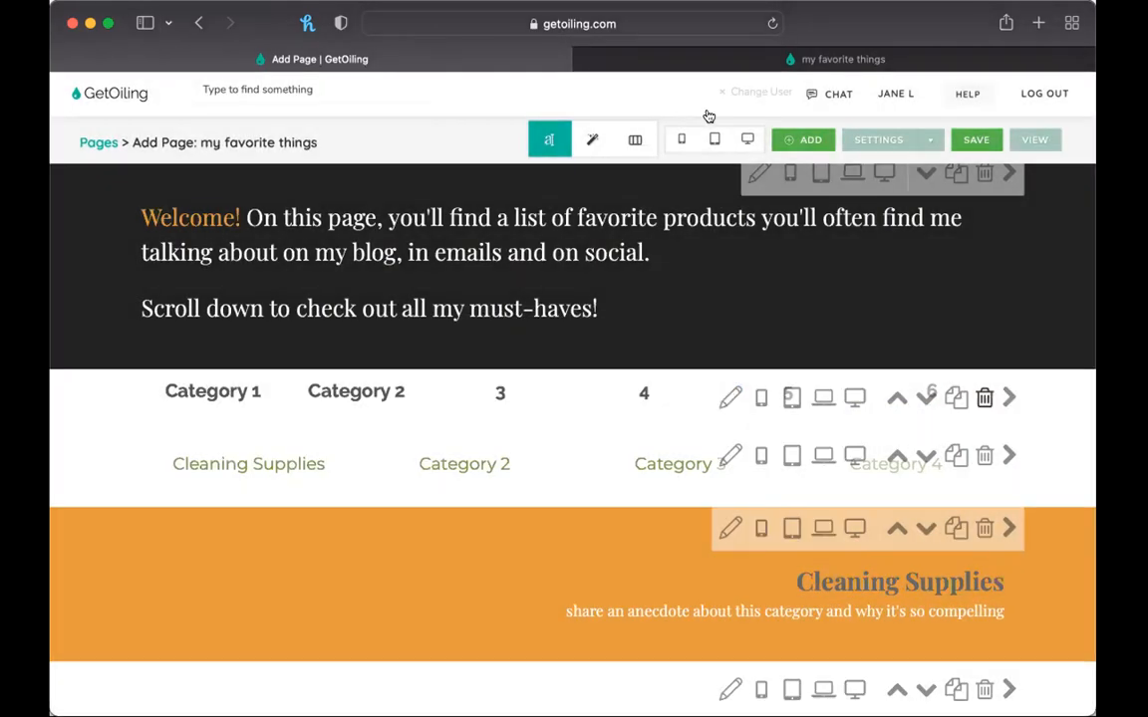
{"action": "left_click", "coordinate": [977, 140]}
View the live "my favorite things" page and check the Cleaning Supplies link and its section.
{"action": "left_click", "coordinate": [863, 58]}
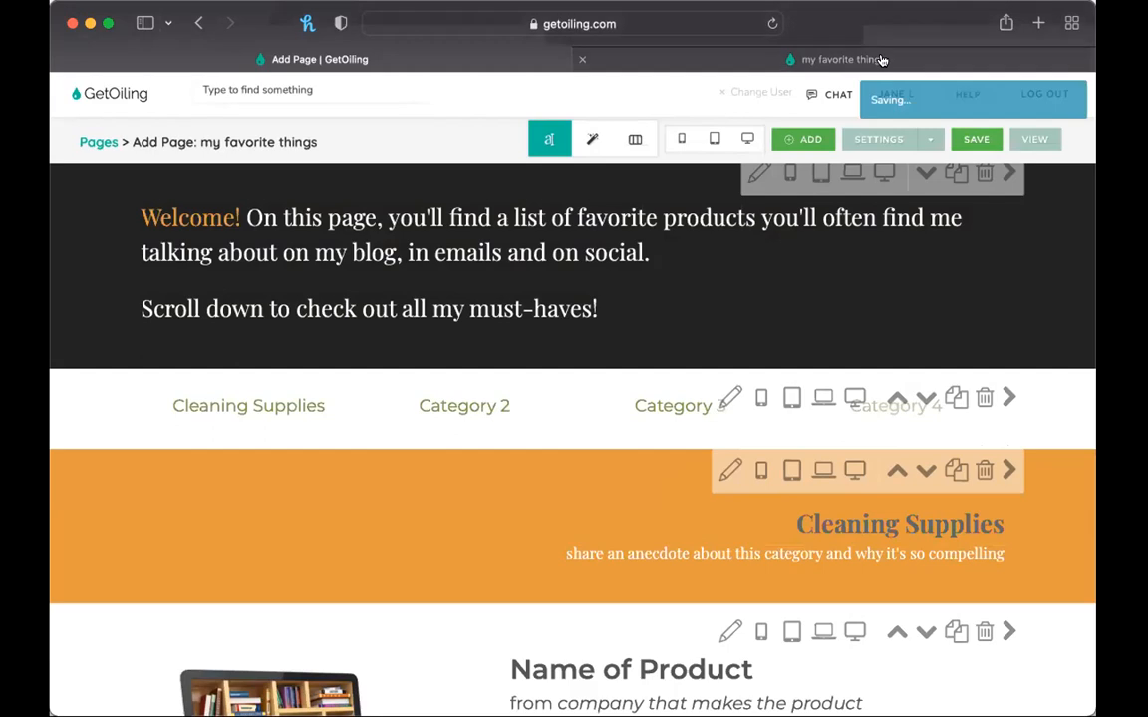
{"action": "left_click", "coordinate": [200, 27]}
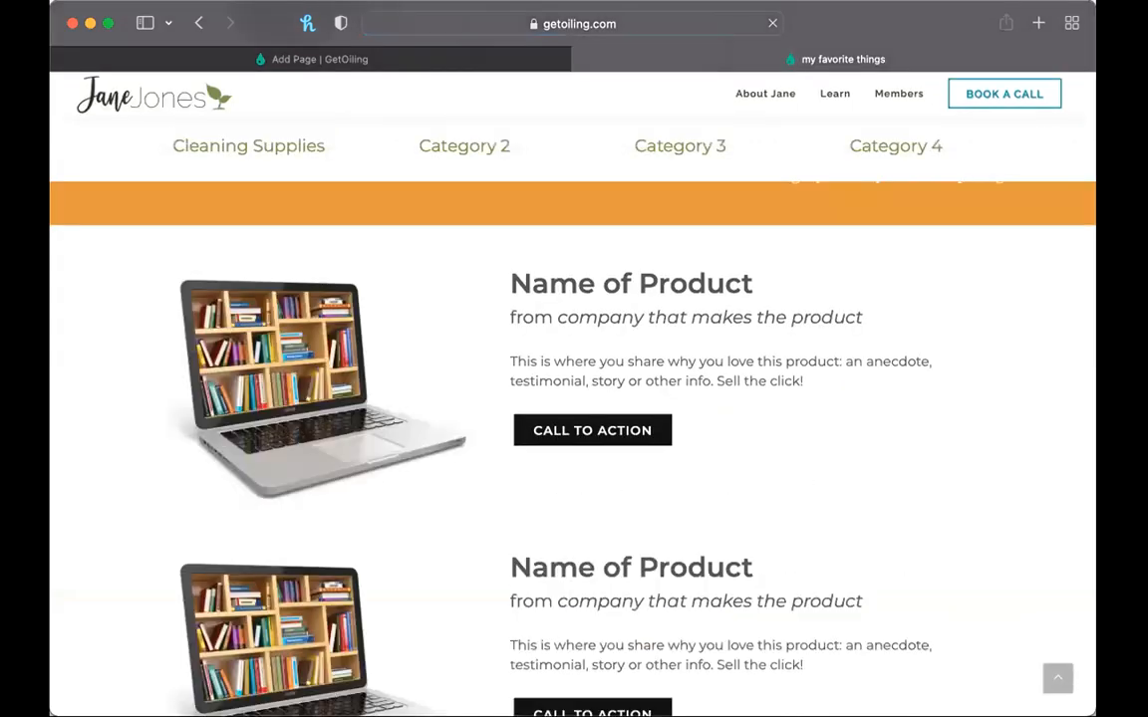
{"action": "scroll", "coordinate": [757, 435], "scroll_direction": "up", "scroll_amount": 1}
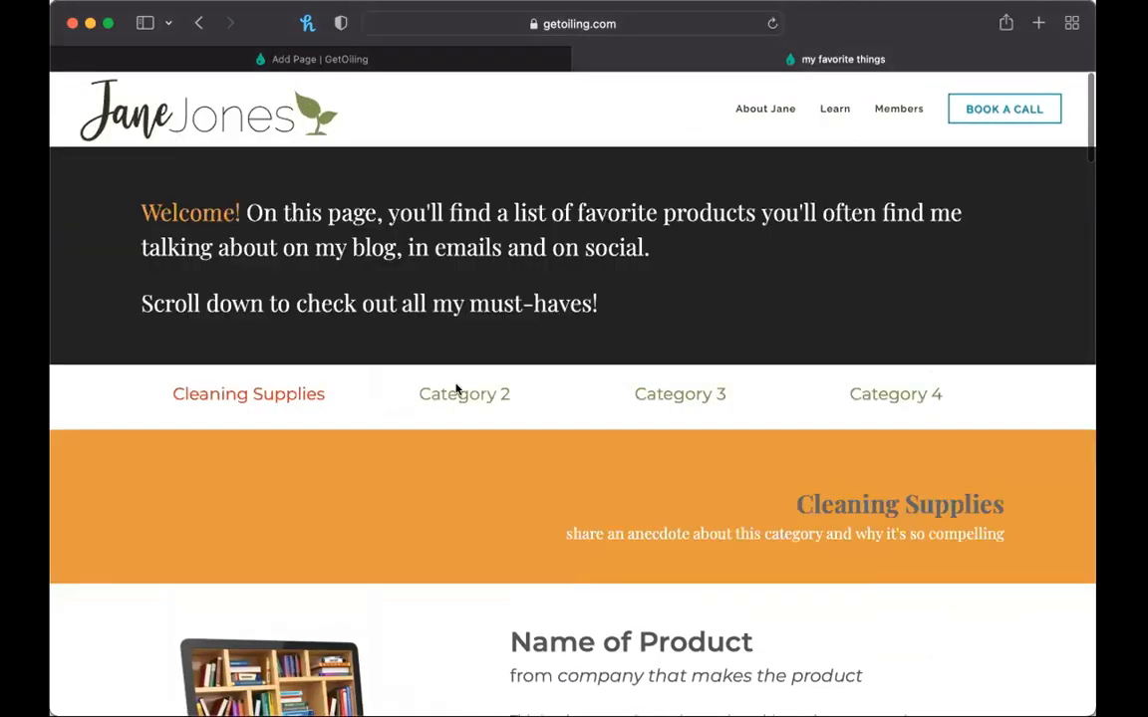
{"action": "scroll", "coordinate": [908, 221], "scroll_direction": "up", "scroll_amount": 1}
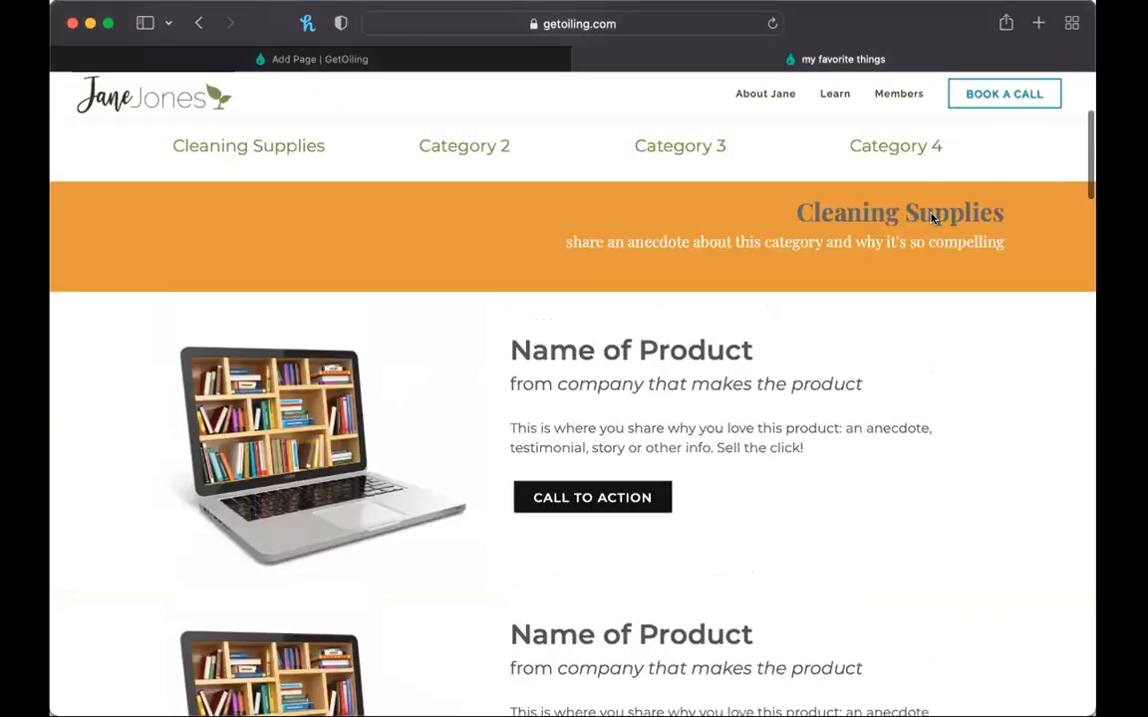
Return to the page editor and look over the category link row and the Cleaning Supplies product sections.
{"action": "left_click", "coordinate": [461, 60]}
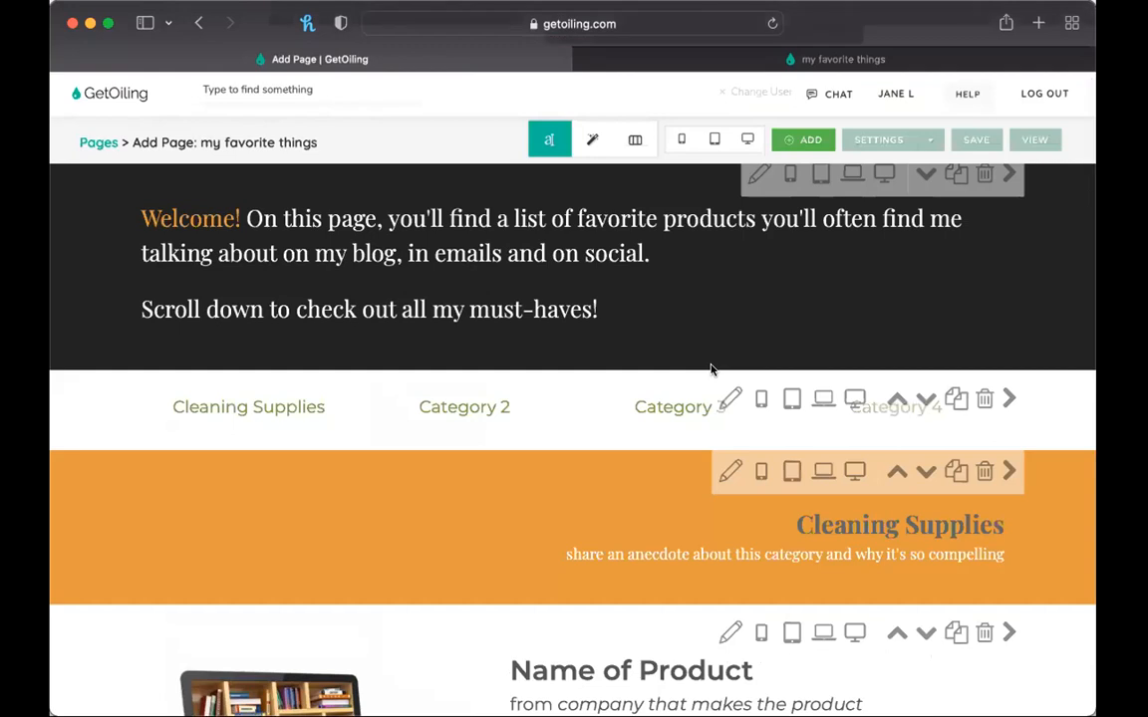
{"action": "scroll", "coordinate": [710, 370], "scroll_direction": "down", "scroll_amount": 3}
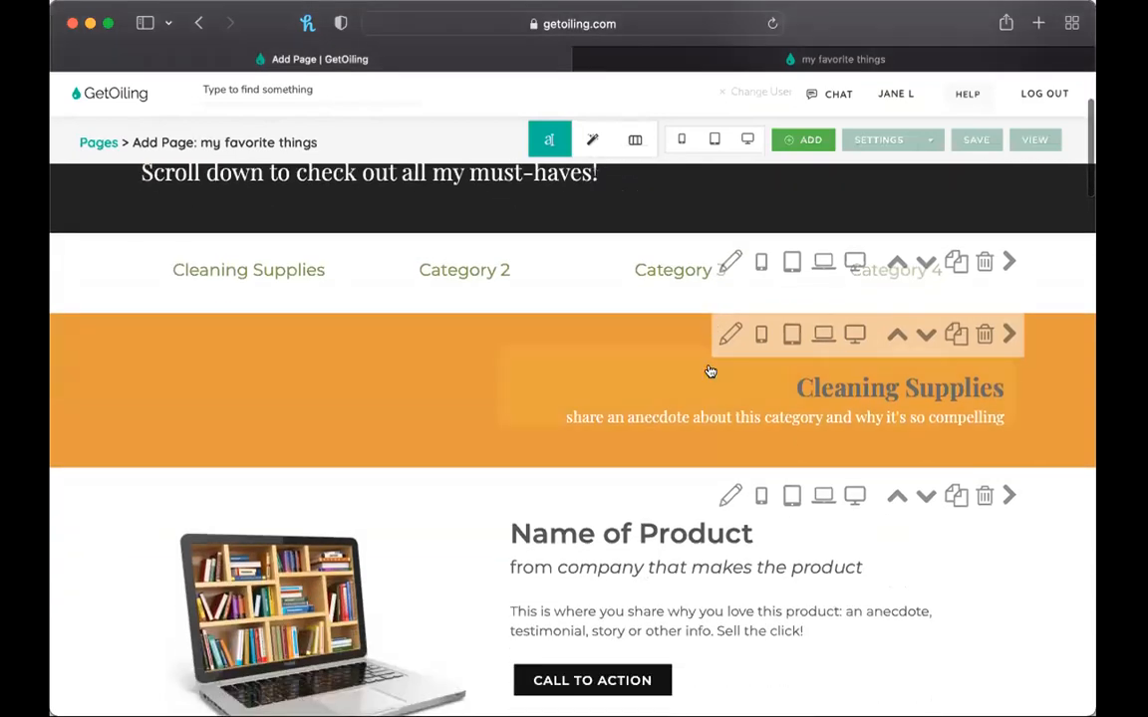
{"action": "scroll", "coordinate": [712, 370], "scroll_direction": "down", "scroll_amount": 3}
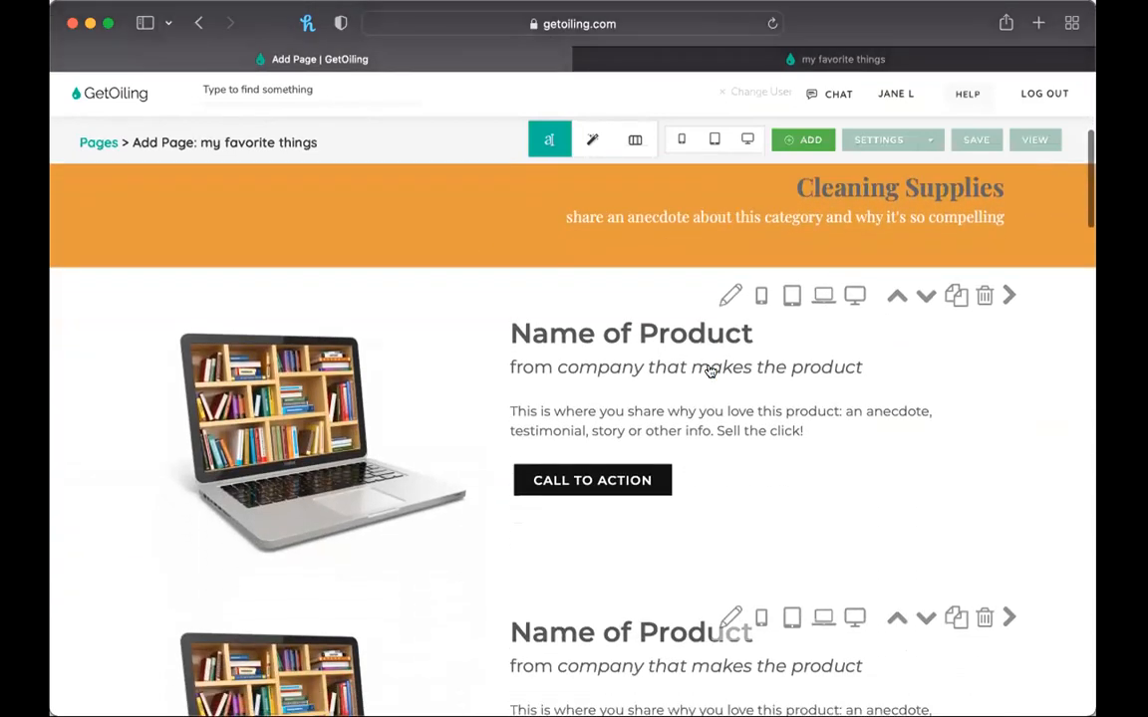
{"action": "scroll", "coordinate": [708, 366], "scroll_direction": "up", "scroll_amount": 5}
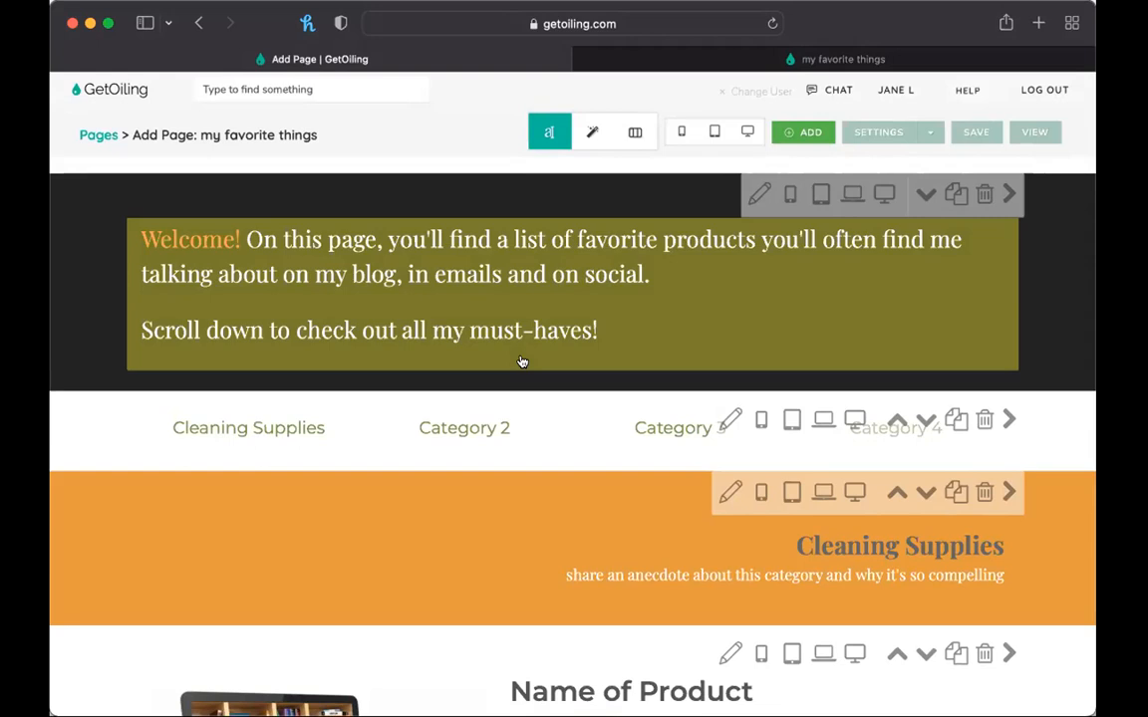
Look over the category link row, the Cleaning Supplies heading and the product sections beneath it in the page editor.
{"action": "scroll", "coordinate": [522, 362], "scroll_direction": "down", "scroll_amount": 2}
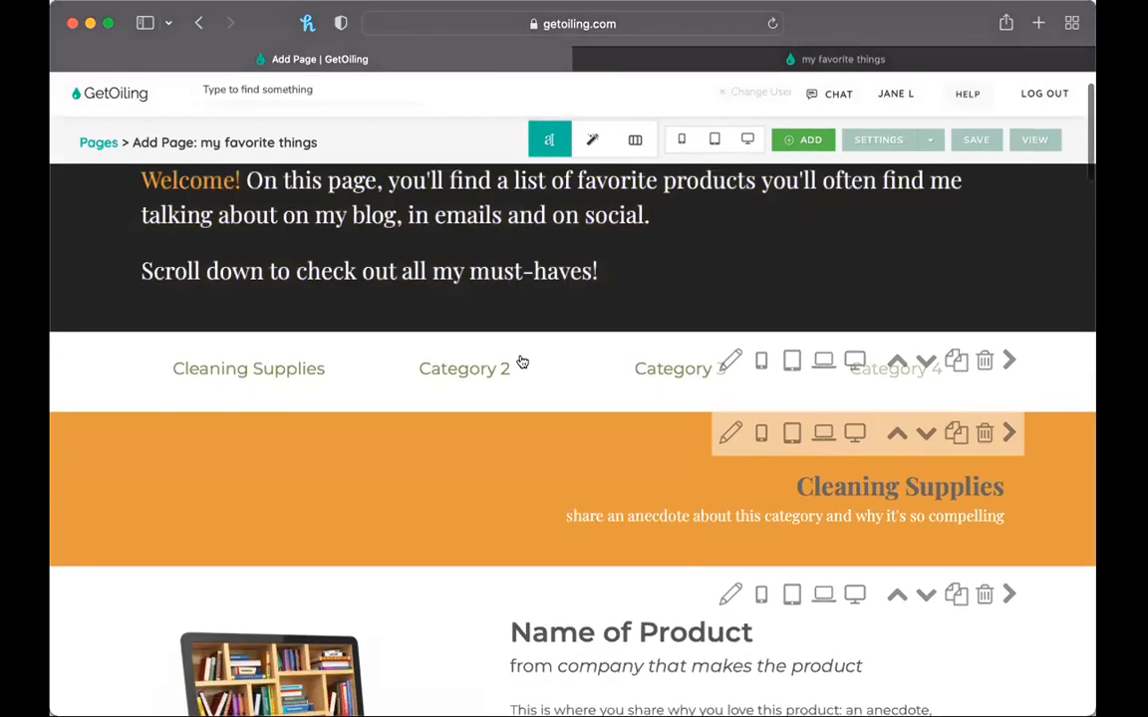
{"action": "scroll", "coordinate": [522, 362], "scroll_direction": "down", "scroll_amount": 2}
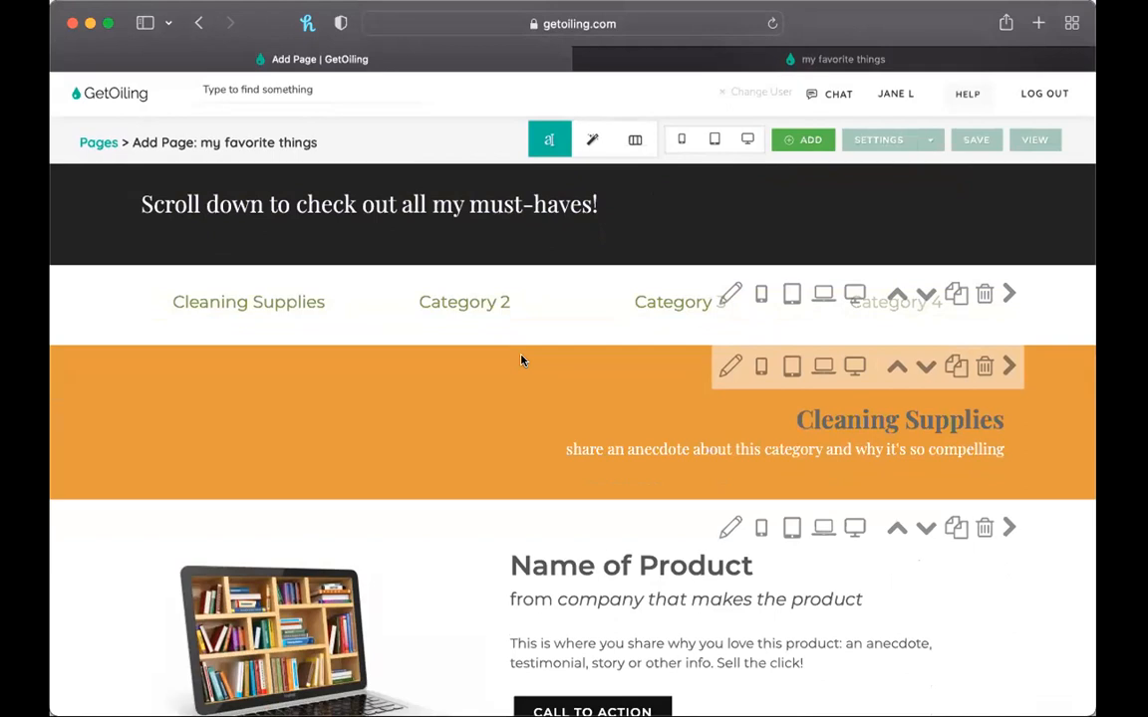
{"action": "scroll", "coordinate": [520, 360], "scroll_direction": "down", "scroll_amount": 5}
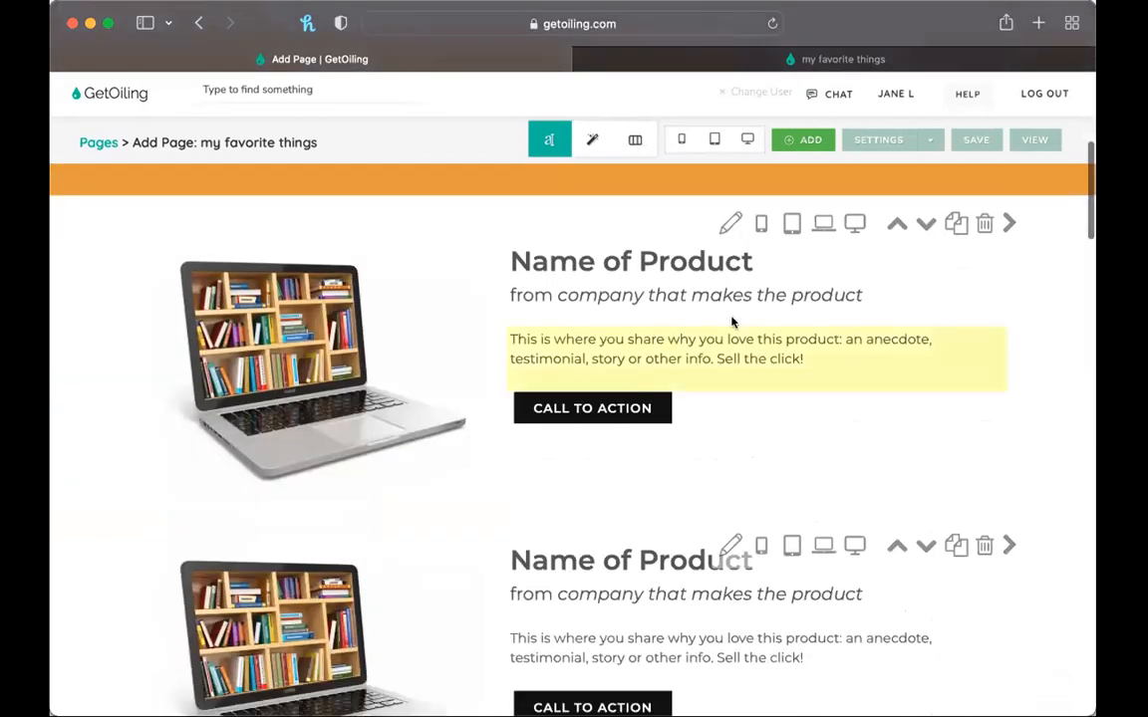
{"action": "scroll", "coordinate": [548, 413], "scroll_direction": "up", "scroll_amount": 3}
{"action": "scroll", "coordinate": [548, 413], "scroll_direction": "up", "scroll_amount": 5}
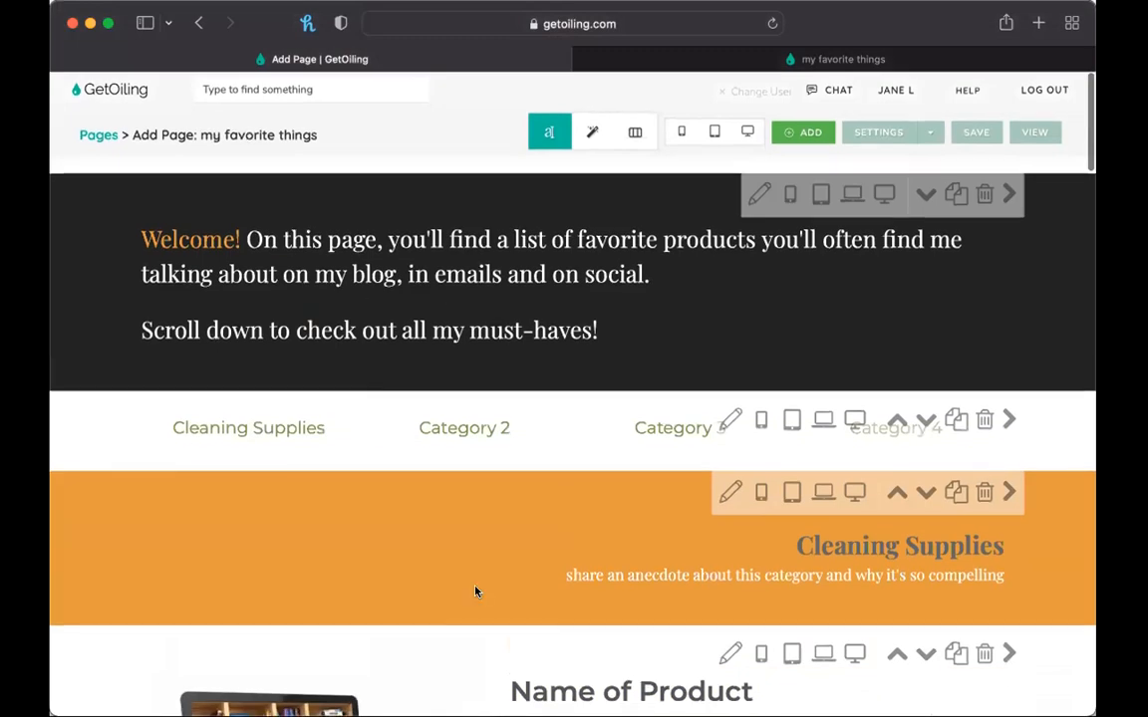
{"action": "scroll", "coordinate": [498, 624], "scroll_direction": "down", "scroll_amount": 8}
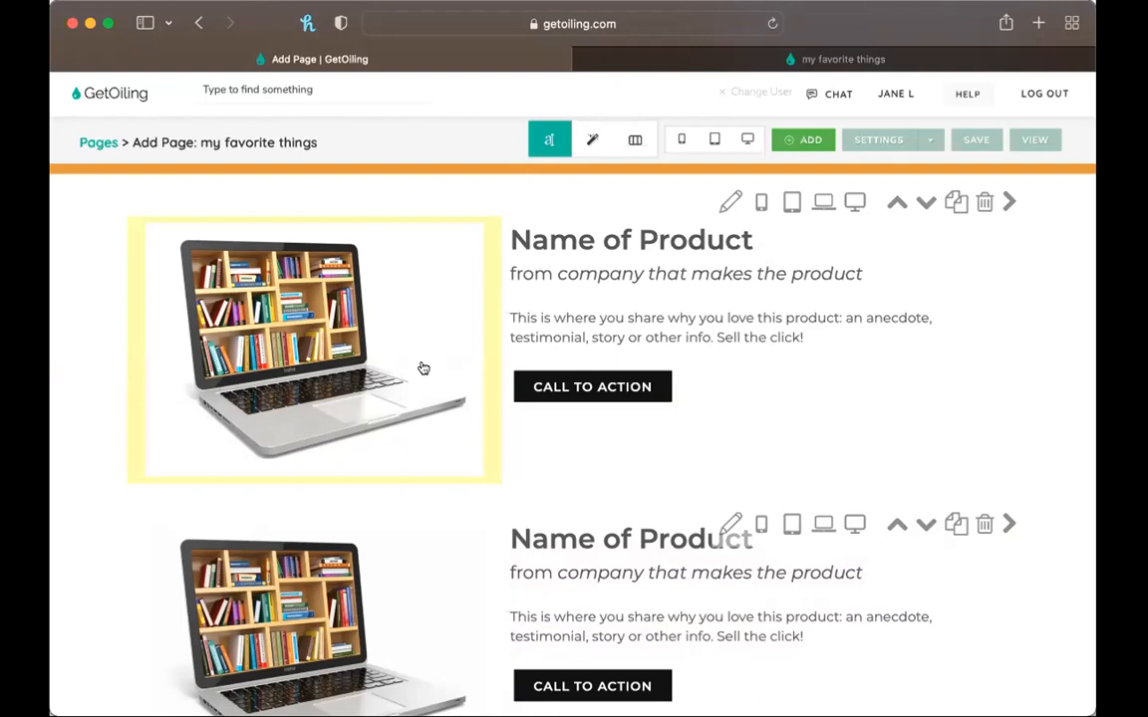
{"action": "scroll", "coordinate": [424, 368], "scroll_direction": "down", "scroll_amount": 10}
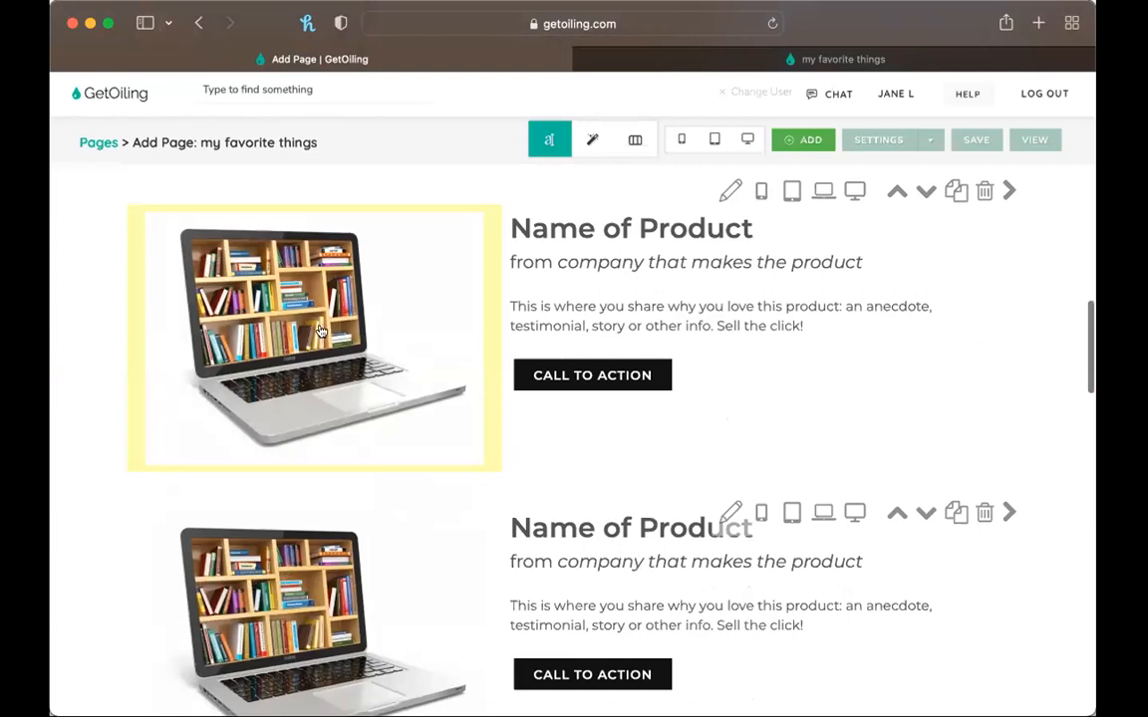
{"action": "scroll", "coordinate": [321, 329], "scroll_direction": "up", "scroll_amount": 5}
{"action": "scroll", "coordinate": [299, 299], "scroll_direction": "up", "scroll_amount": 3}
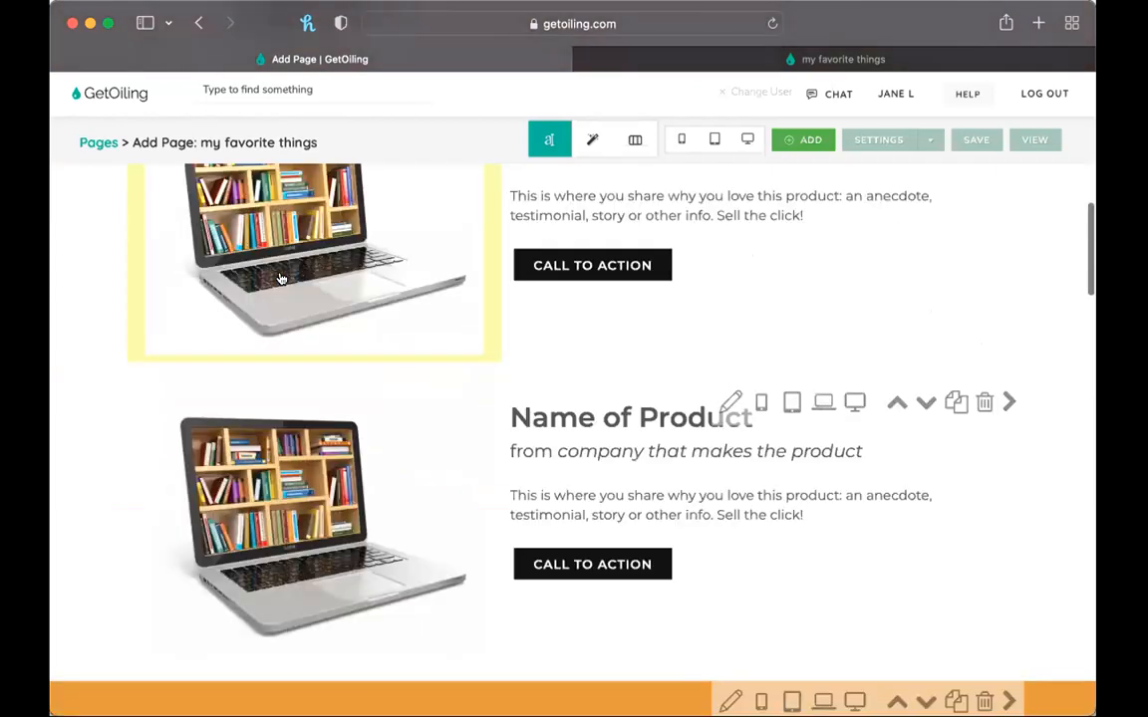
{"action": "scroll", "coordinate": [282, 279], "scroll_direction": "up", "scroll_amount": 10}
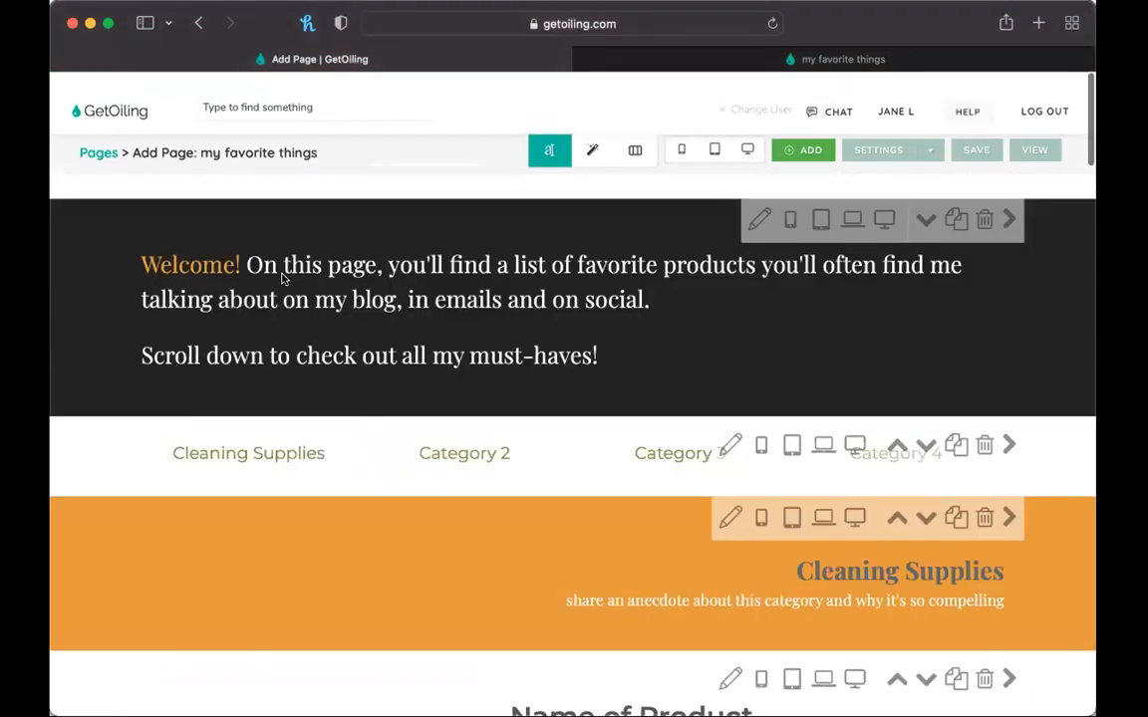
{"action": "scroll", "coordinate": [282, 279], "scroll_direction": "down", "scroll_amount": 10}
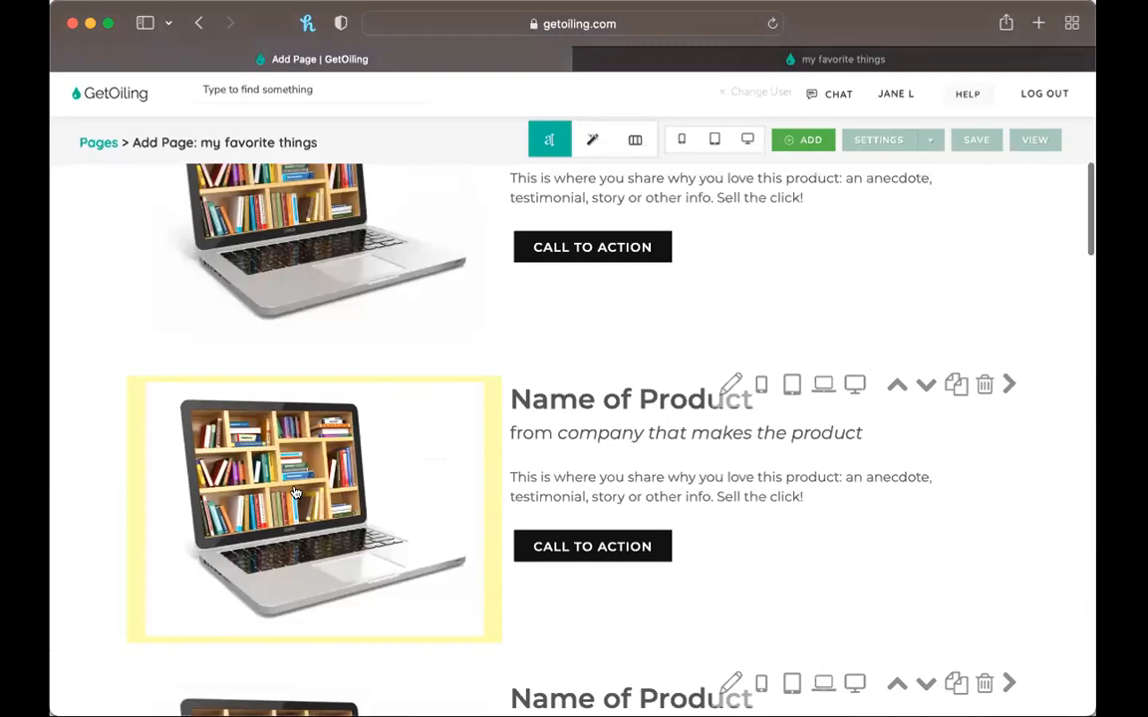
{"action": "scroll", "coordinate": [295, 492], "scroll_direction": "up", "scroll_amount": 5}
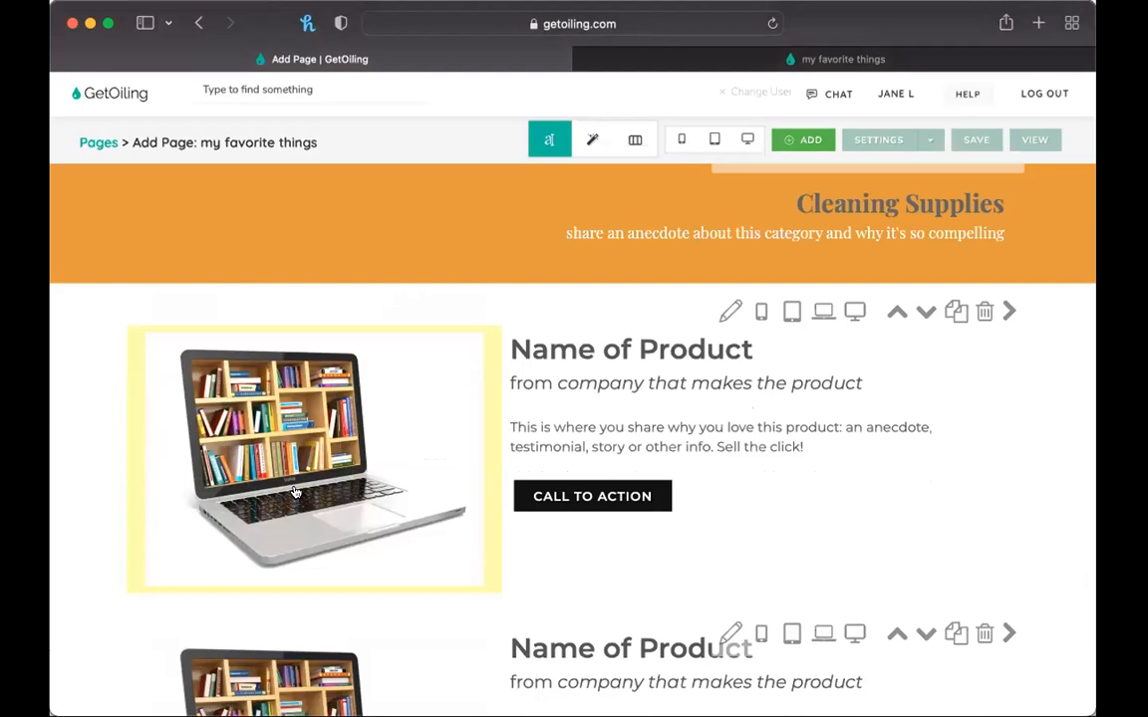
Open the first Cleaning Supplies product image for editing, check its image replacement options, and close the editor without changes.
{"action": "left_click", "coordinate": [295, 492]}
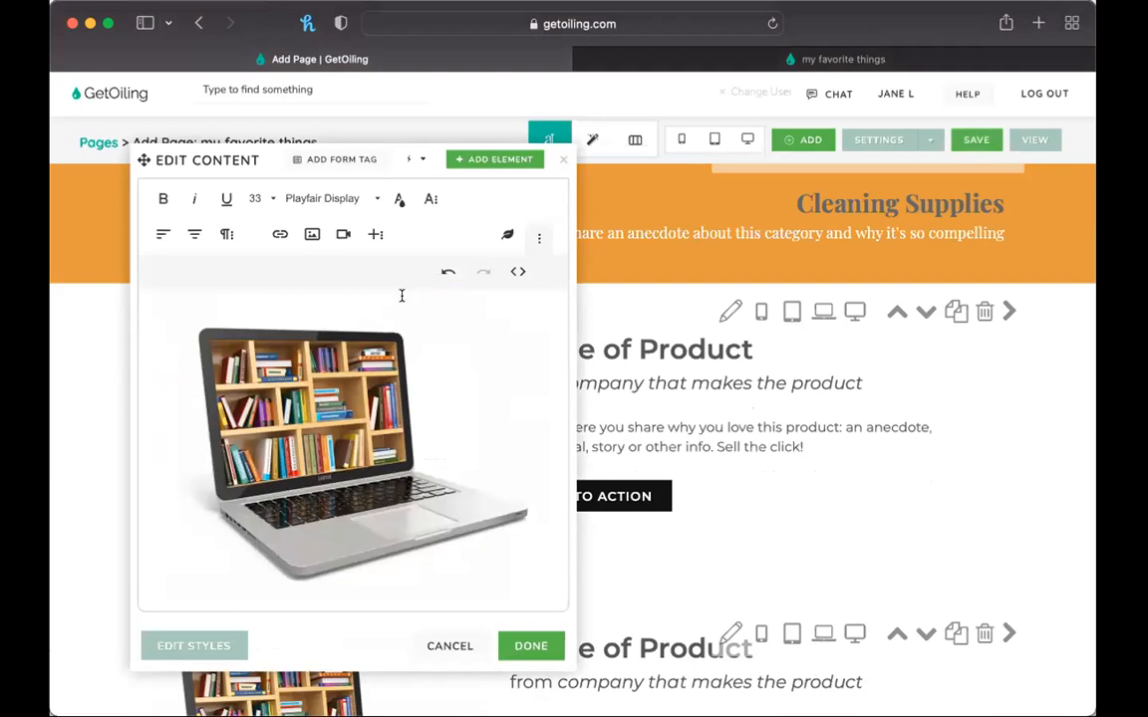
{"action": "left_click", "coordinate": [304, 379]}
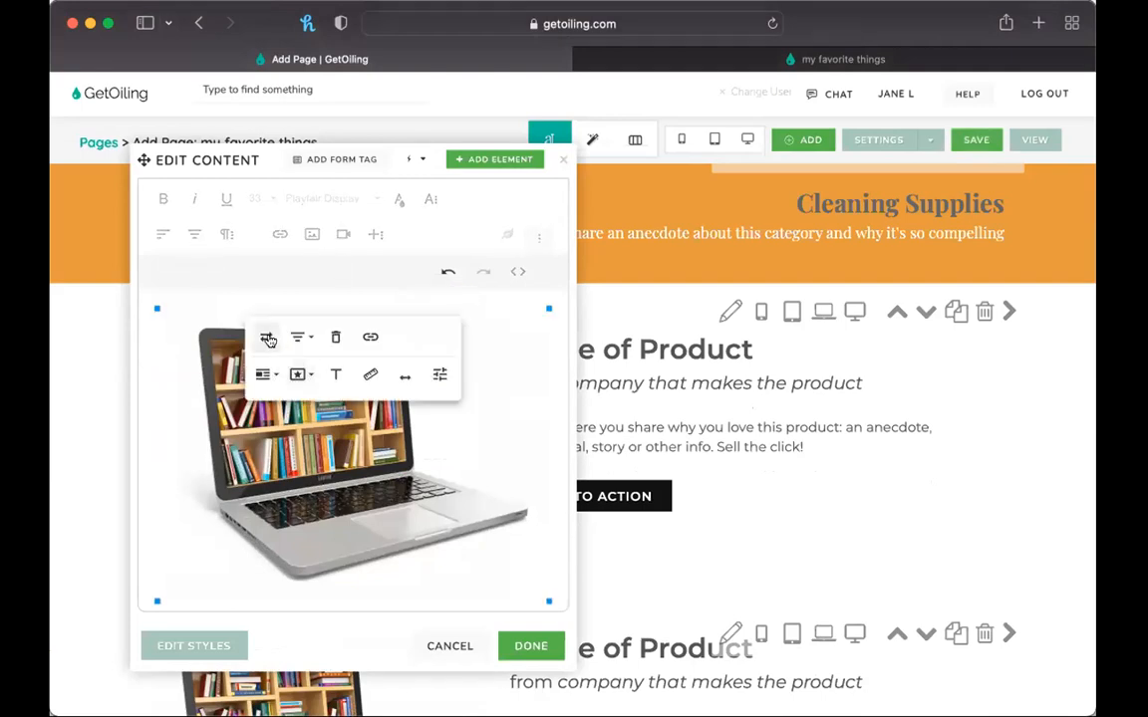
{"action": "left_click", "coordinate": [361, 486]}
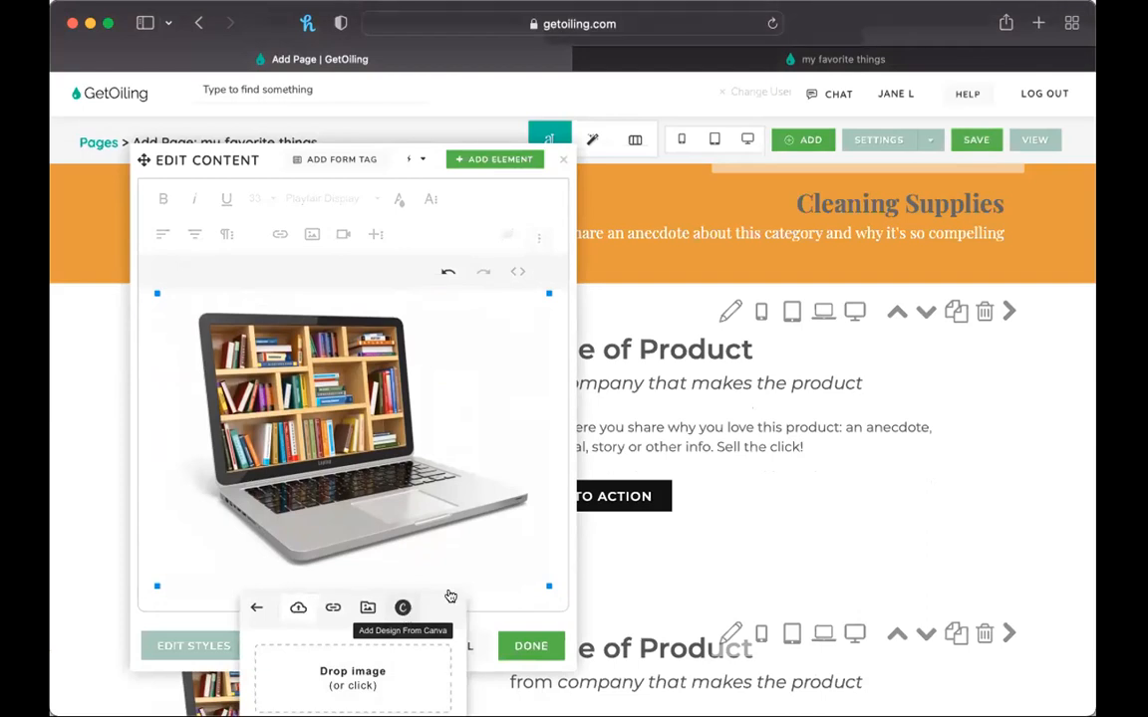
{"action": "left_click", "coordinate": [561, 148]}
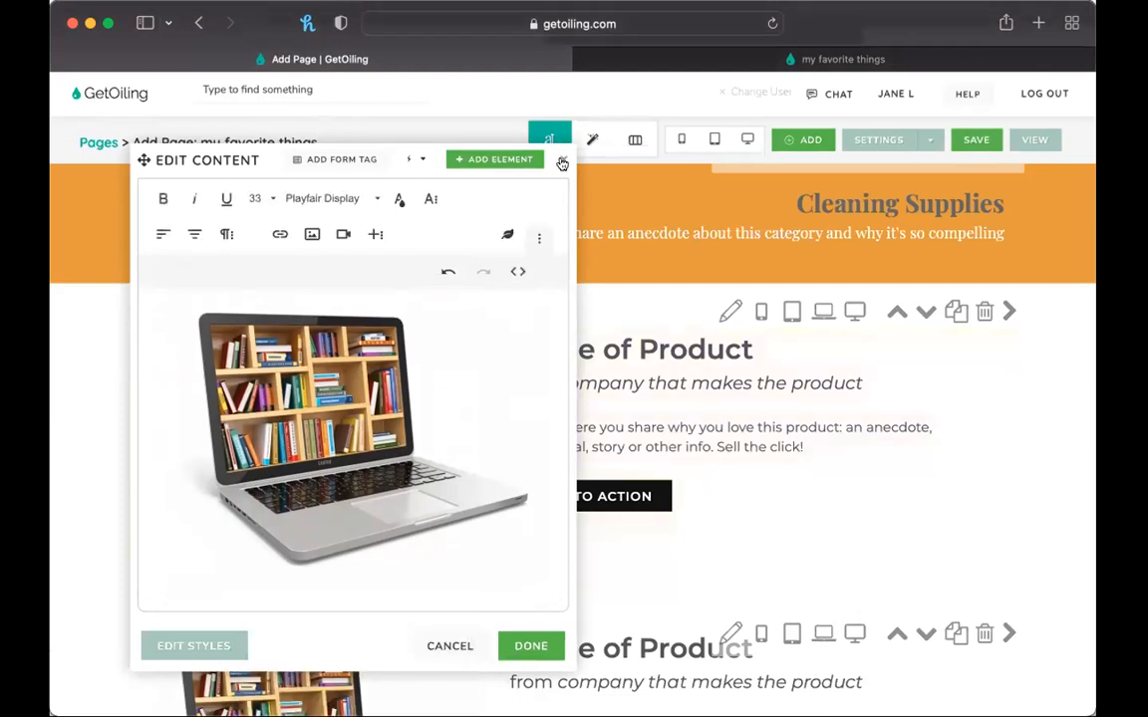
{"action": "left_click", "coordinate": [562, 162]}
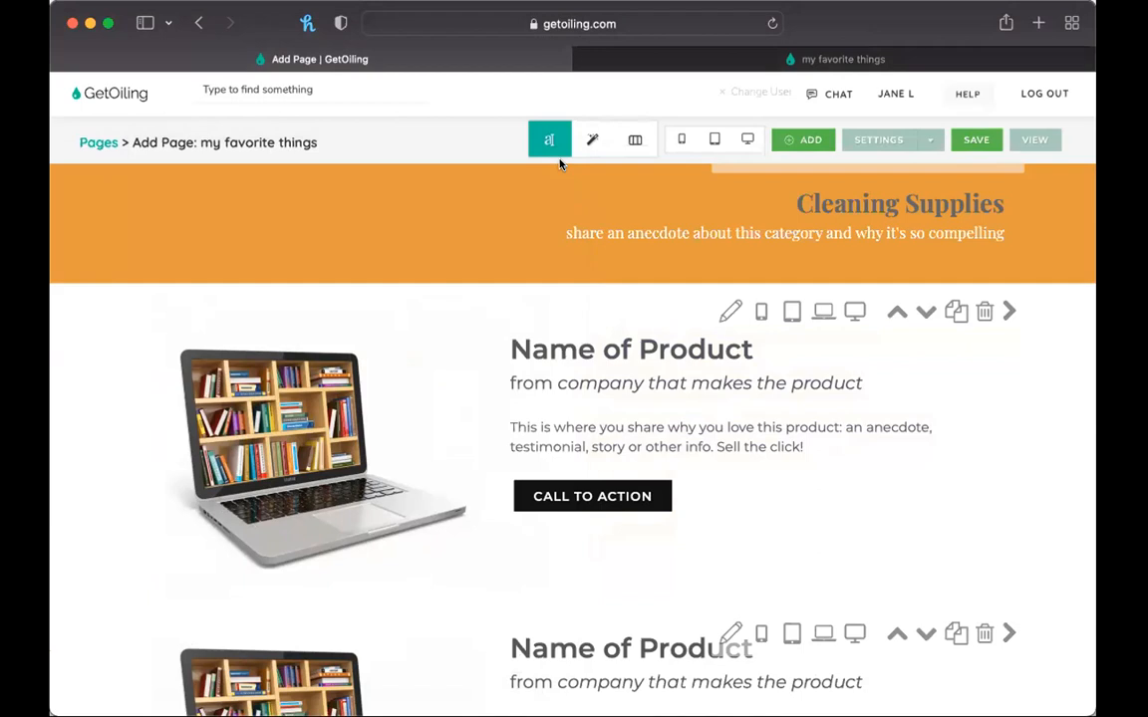
Open Canva in a new browser tab and submit the account e-mail address to log in.
{"action": "key", "text": "super+t"}
{"action": "left_click", "coordinate": [423, 366]}
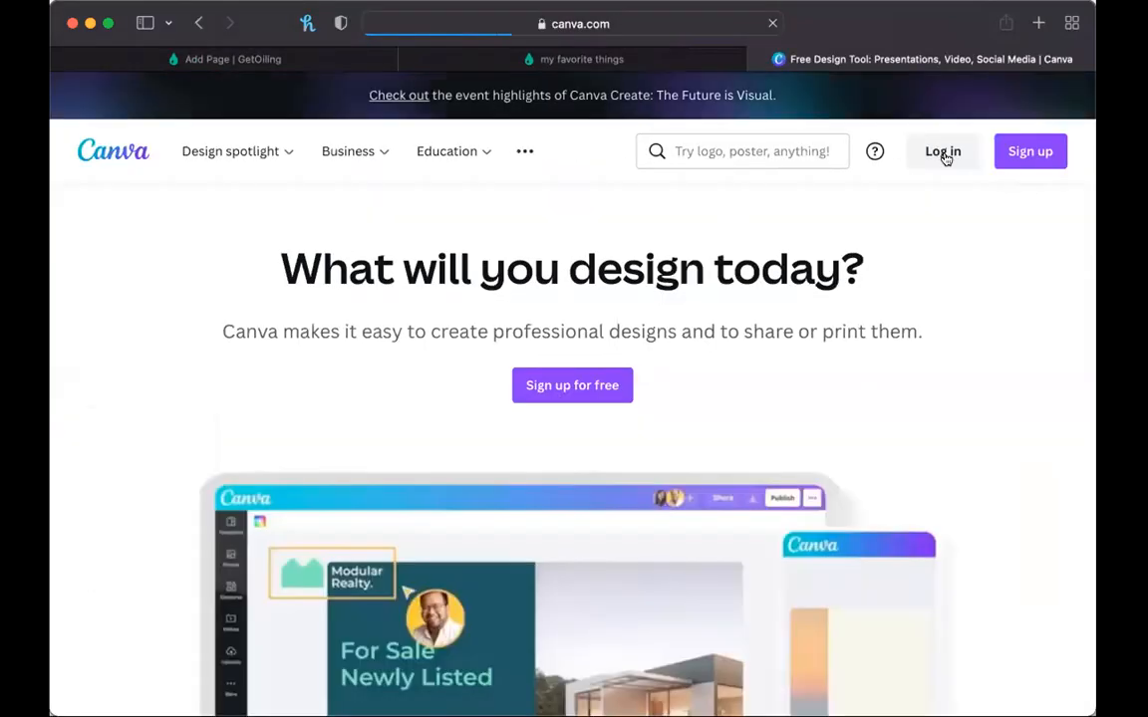
{"action": "left_click", "coordinate": [942, 153]}
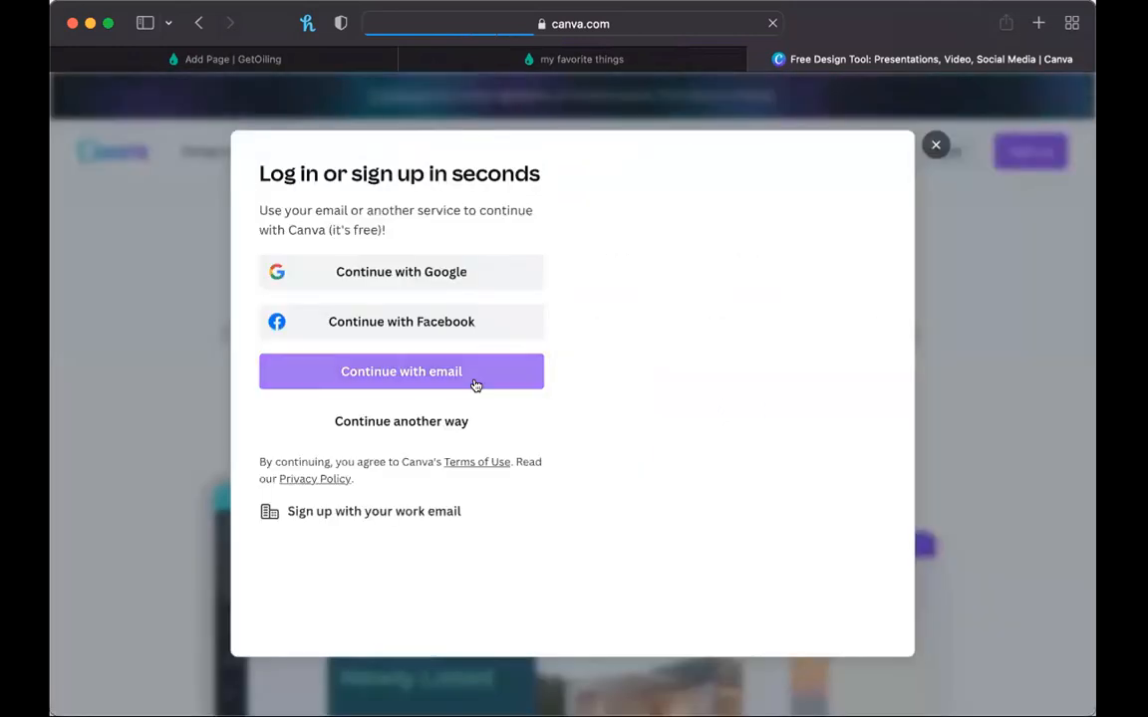
{"action": "left_click", "coordinate": [476, 384]}
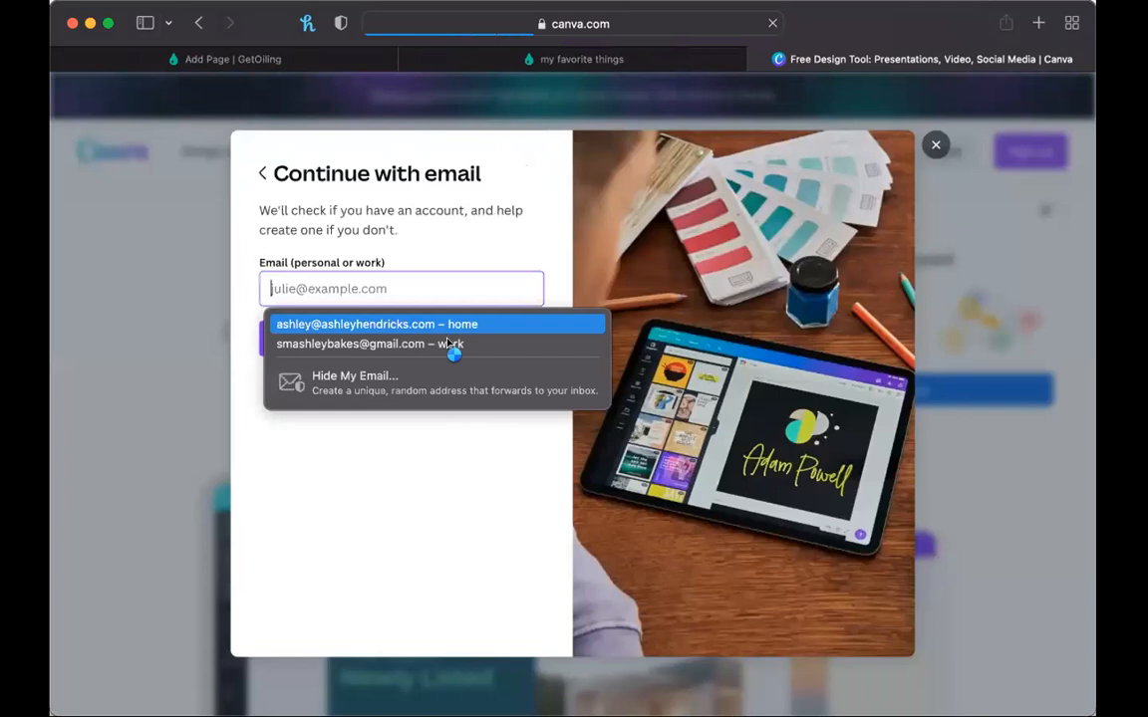
{"action": "key", "text": "Return"}
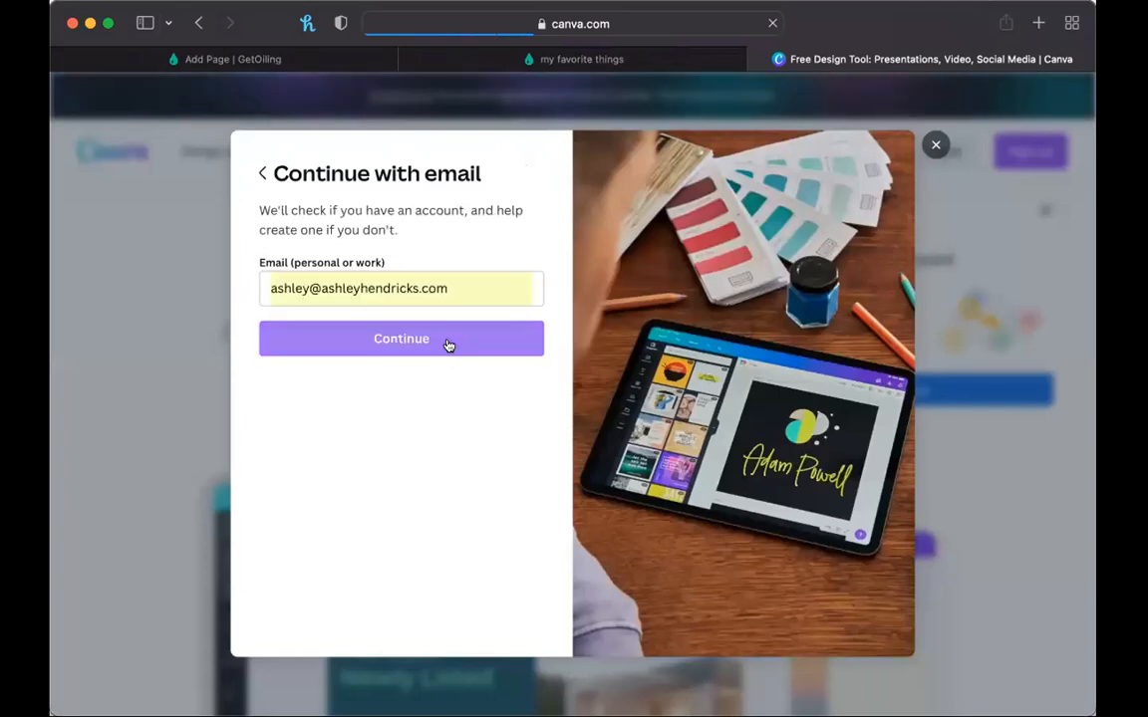
{"action": "left_click", "coordinate": [437, 346]}
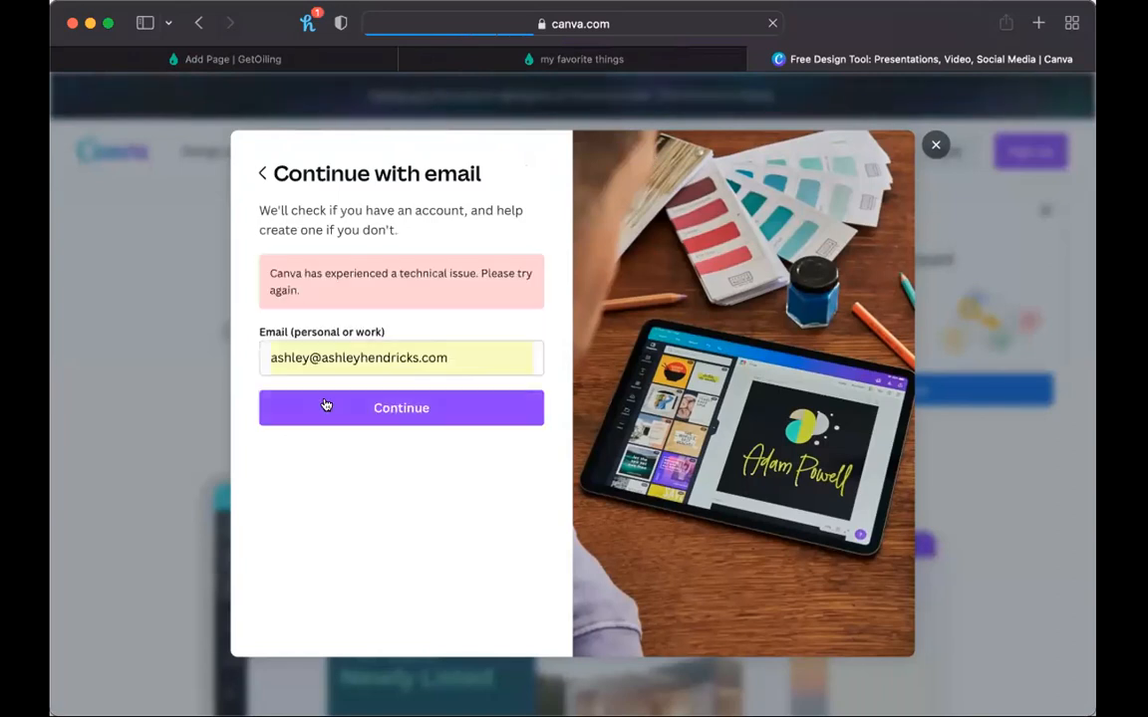
{"action": "left_click", "coordinate": [324, 406]}
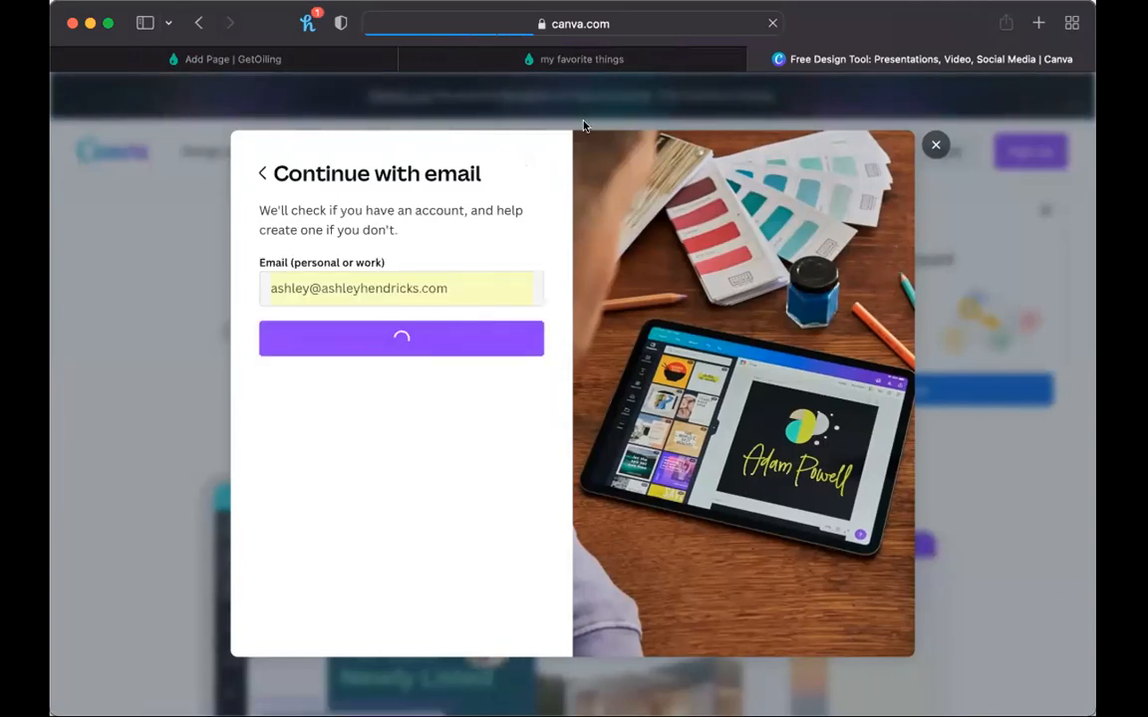
View the live "my favorite things" page and examine the product images in the Cleaning Supplies section.
{"action": "left_click", "coordinate": [558, 58]}
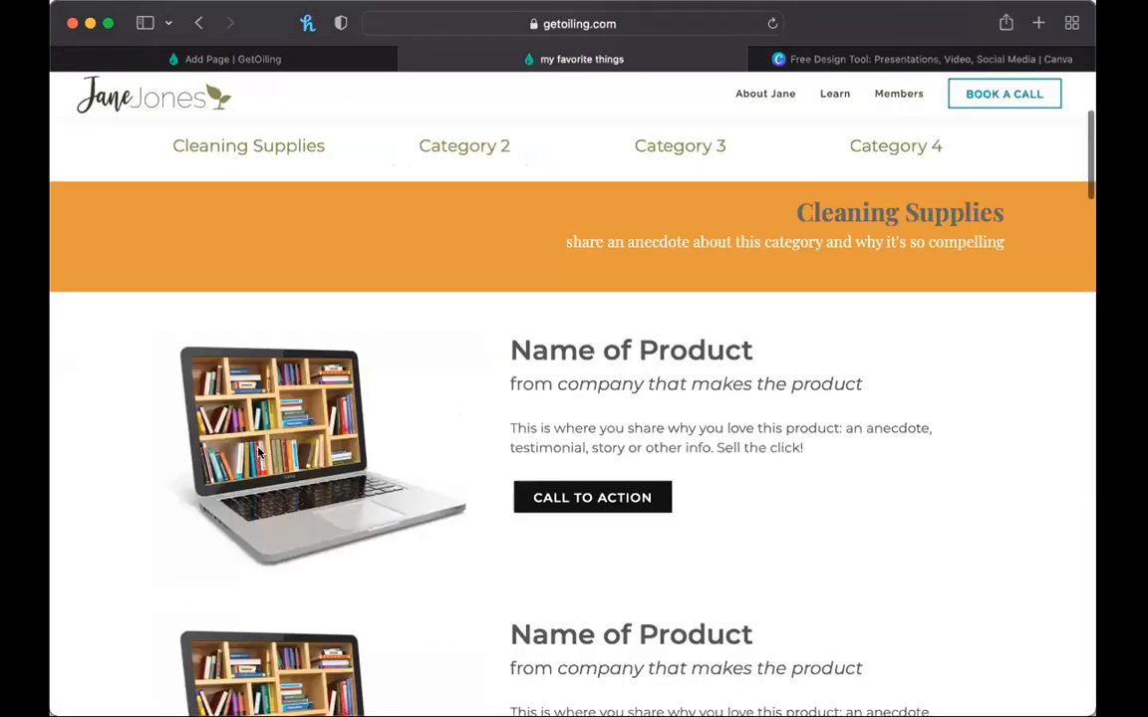
{"action": "scroll", "coordinate": [259, 450], "scroll_direction": "down", "scroll_amount": 2}
{"action": "scroll", "coordinate": [257, 453], "scroll_direction": "down", "scroll_amount": 3}
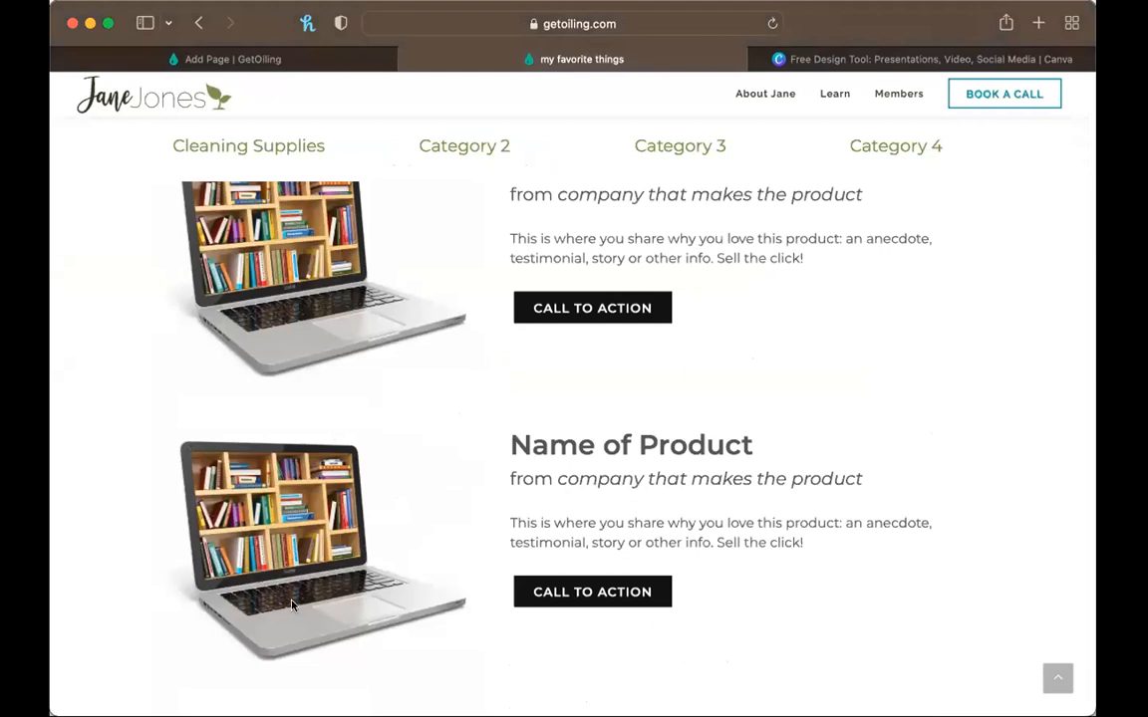
{"action": "scroll", "coordinate": [292, 604], "scroll_direction": "up", "scroll_amount": 4}
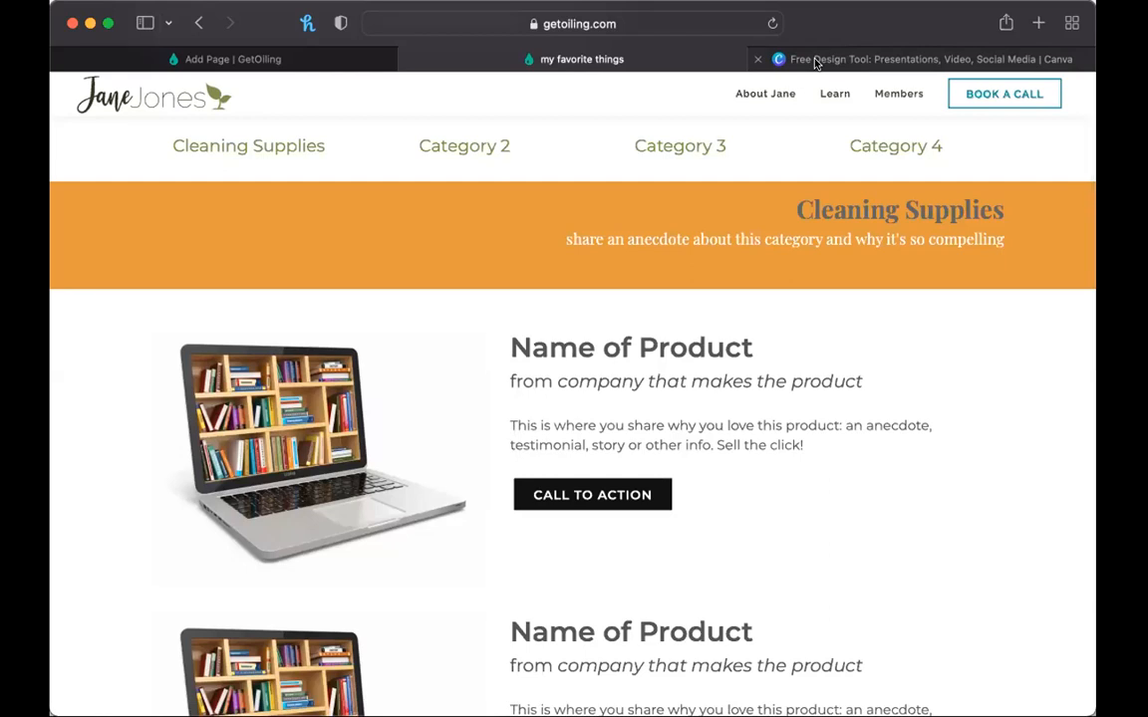
Return to the Canva login and fill in the account password from the saved passwords.
{"action": "left_click", "coordinate": [814, 59]}
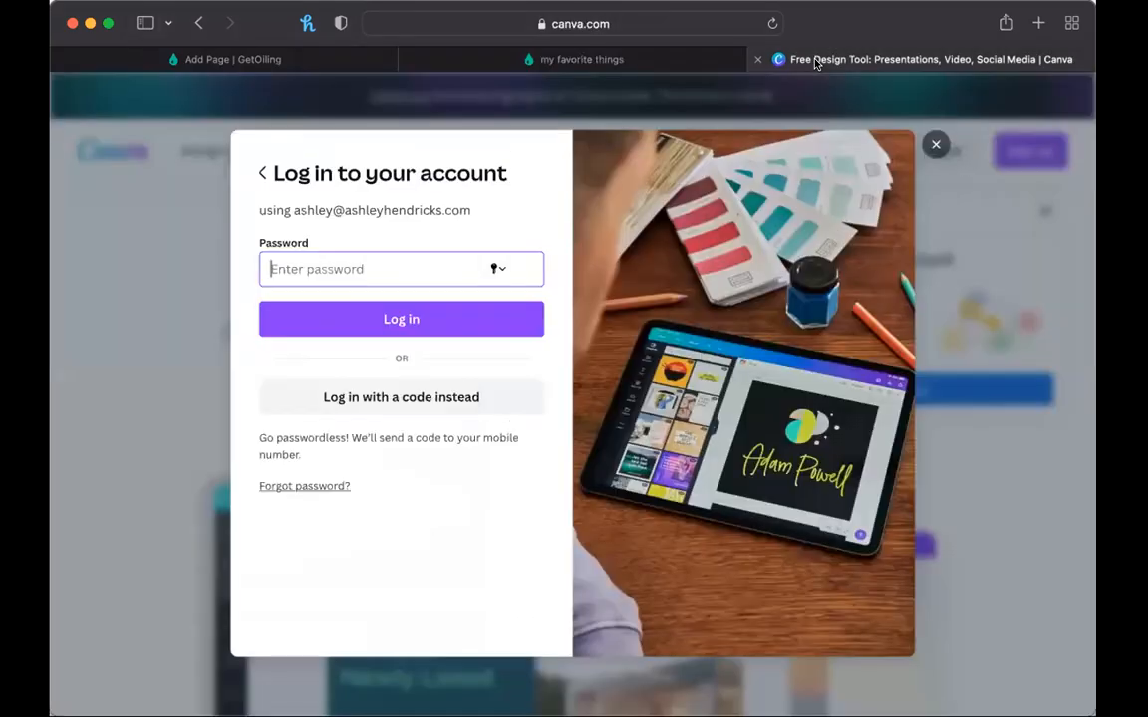
{"action": "left_click", "coordinate": [497, 268]}
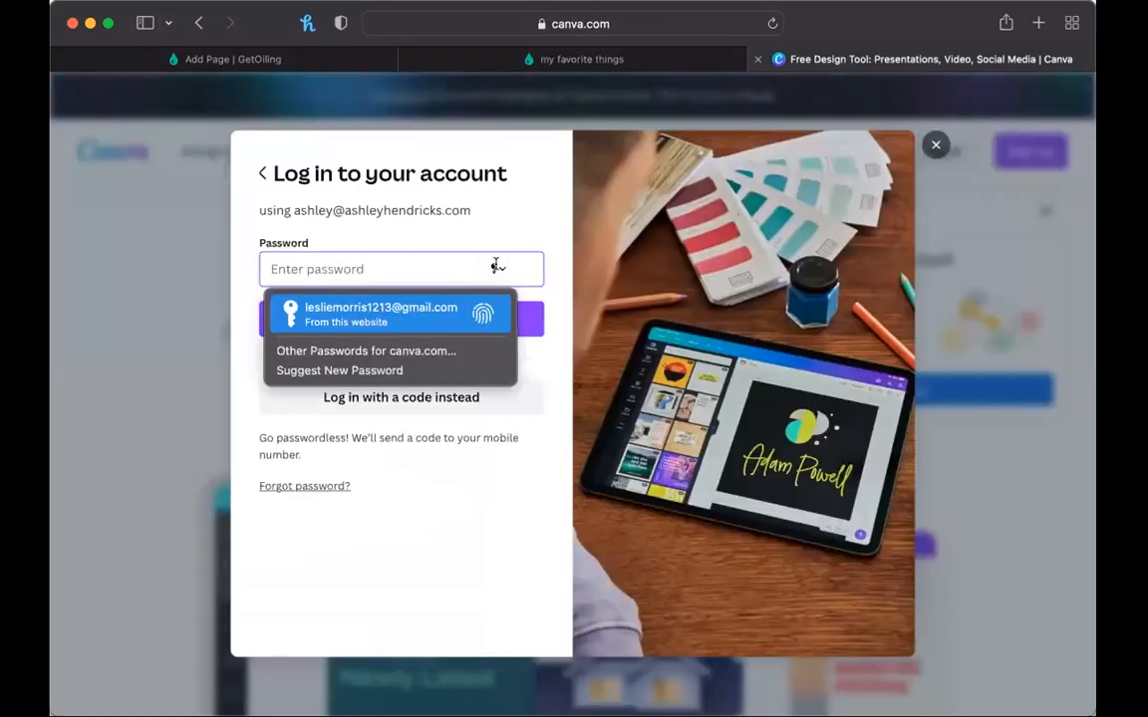
{"action": "left_click", "coordinate": [443, 356]}
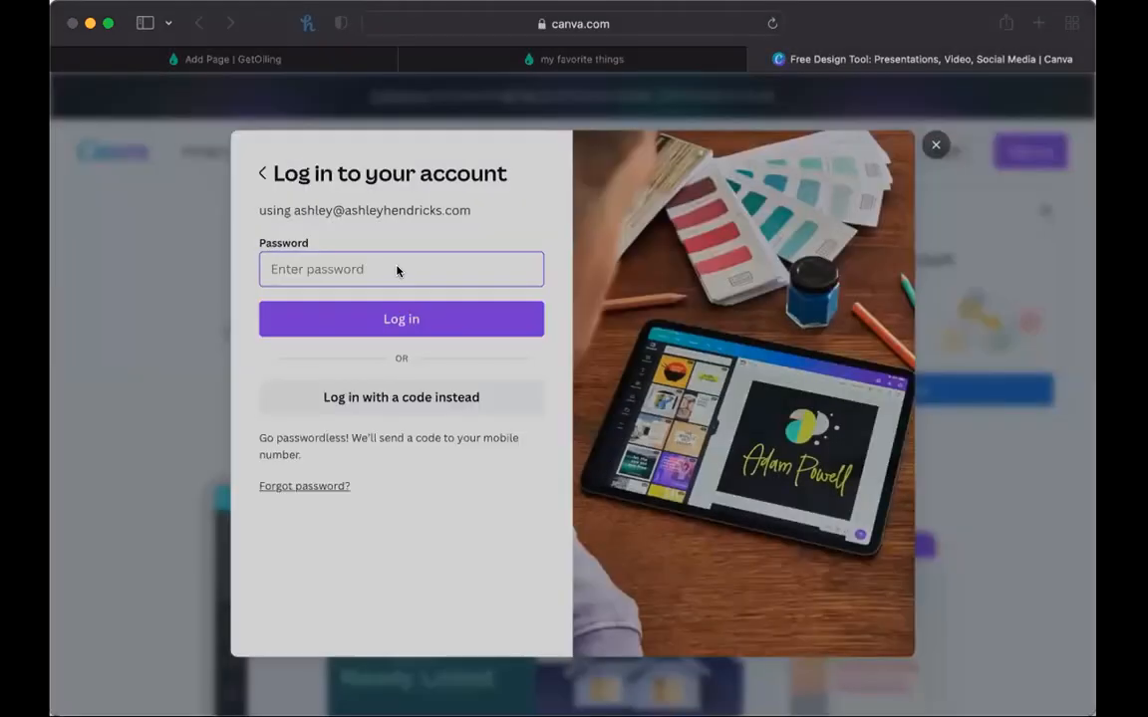
{"action": "left_click", "coordinate": [398, 267]}
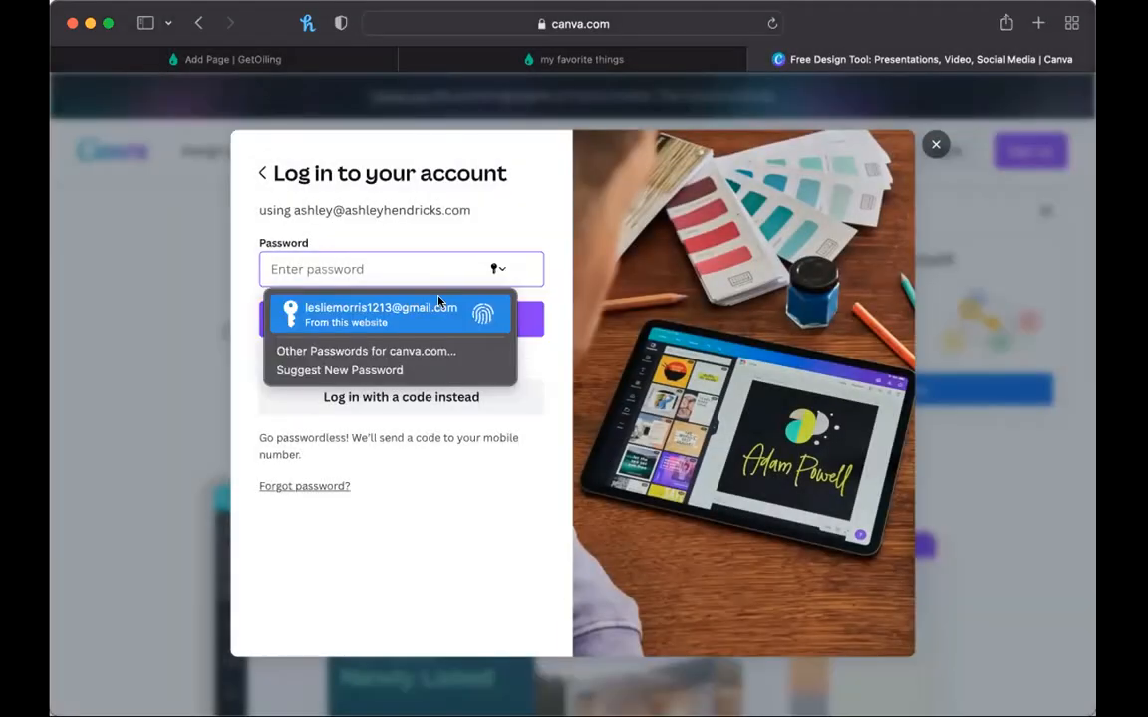
{"action": "left_click", "coordinate": [441, 353]}
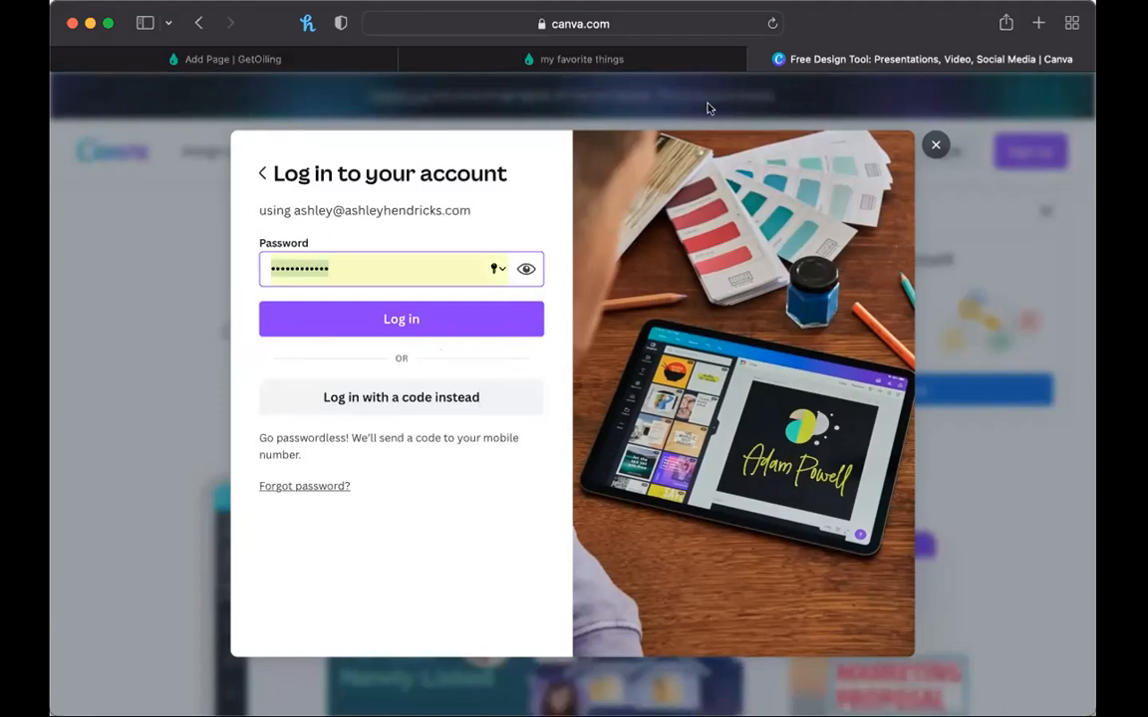
Create a new blank Logo design from the Canva home page and select its empty page.
{"action": "left_click", "coordinate": [593, 61]}
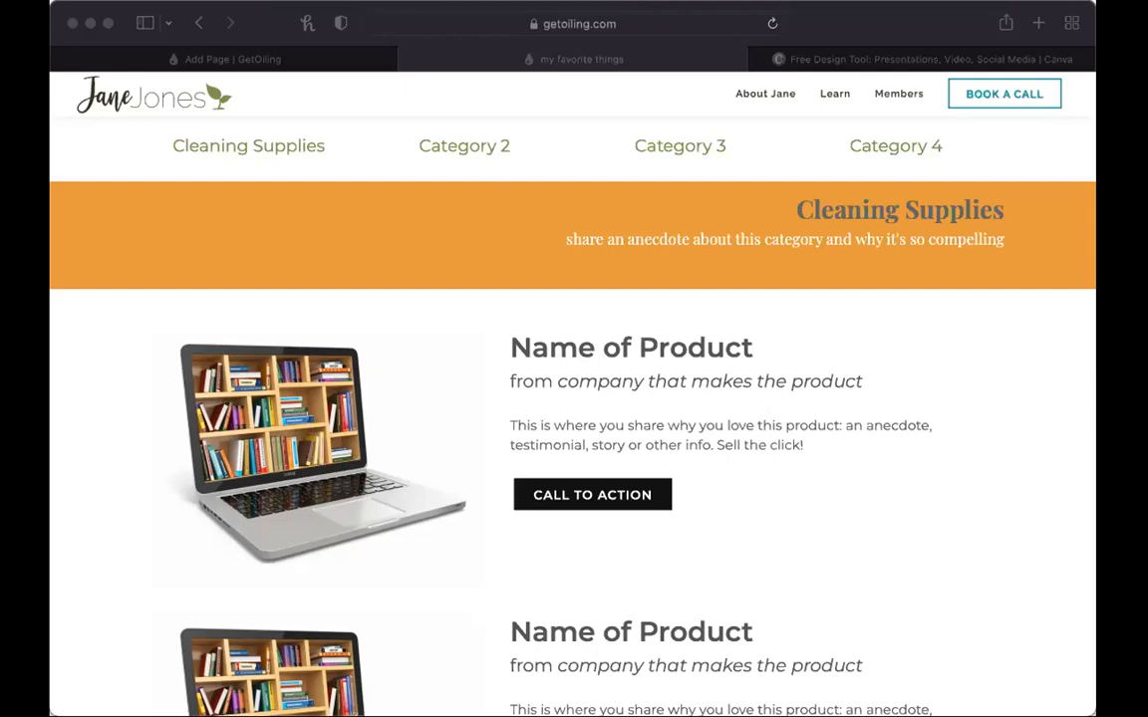
{"action": "left_click", "coordinate": [98, 290]}
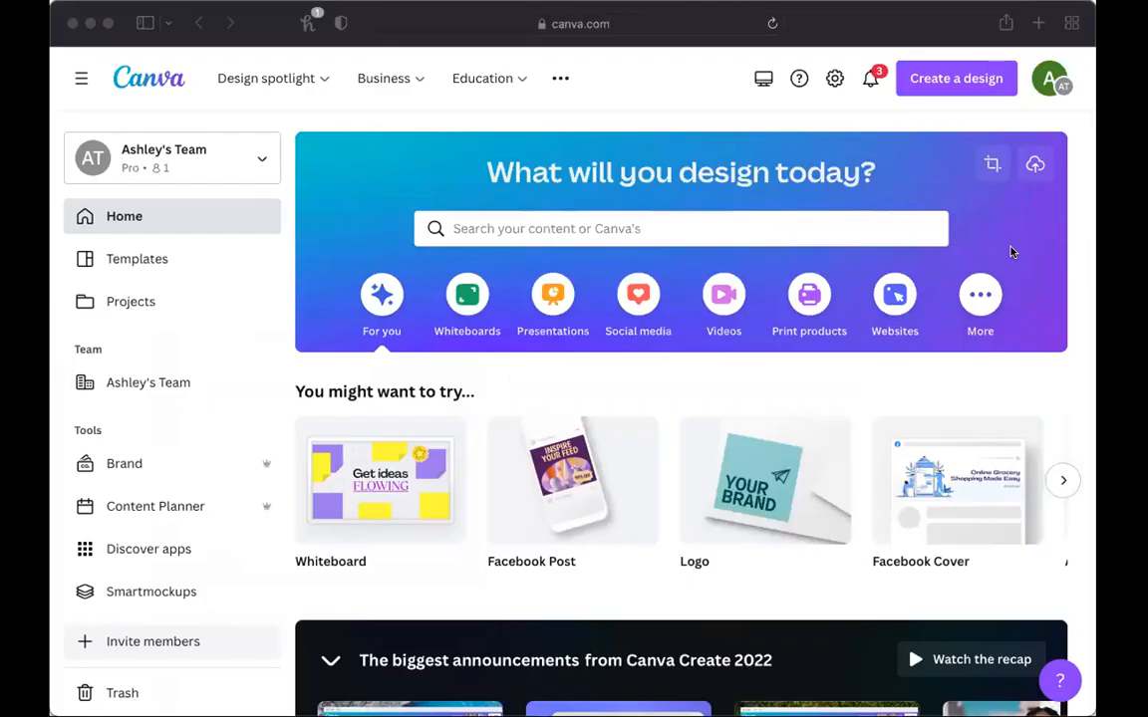
{"action": "left_click", "coordinate": [998, 77]}
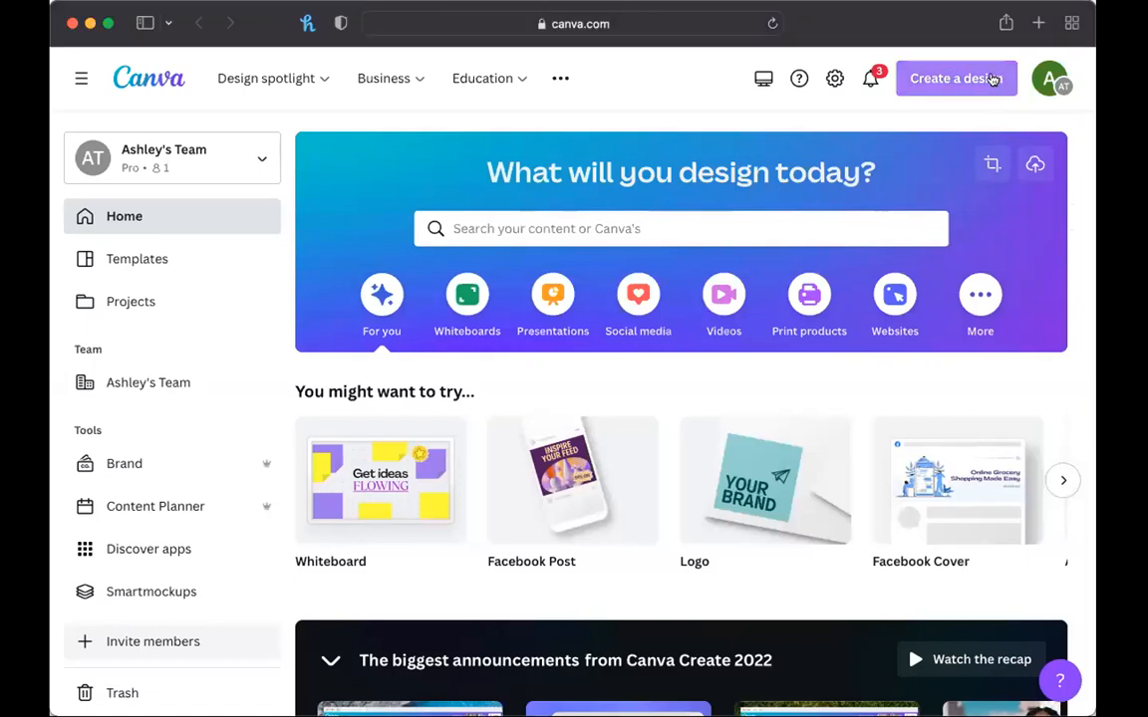
{"action": "left_click", "coordinate": [993, 79]}
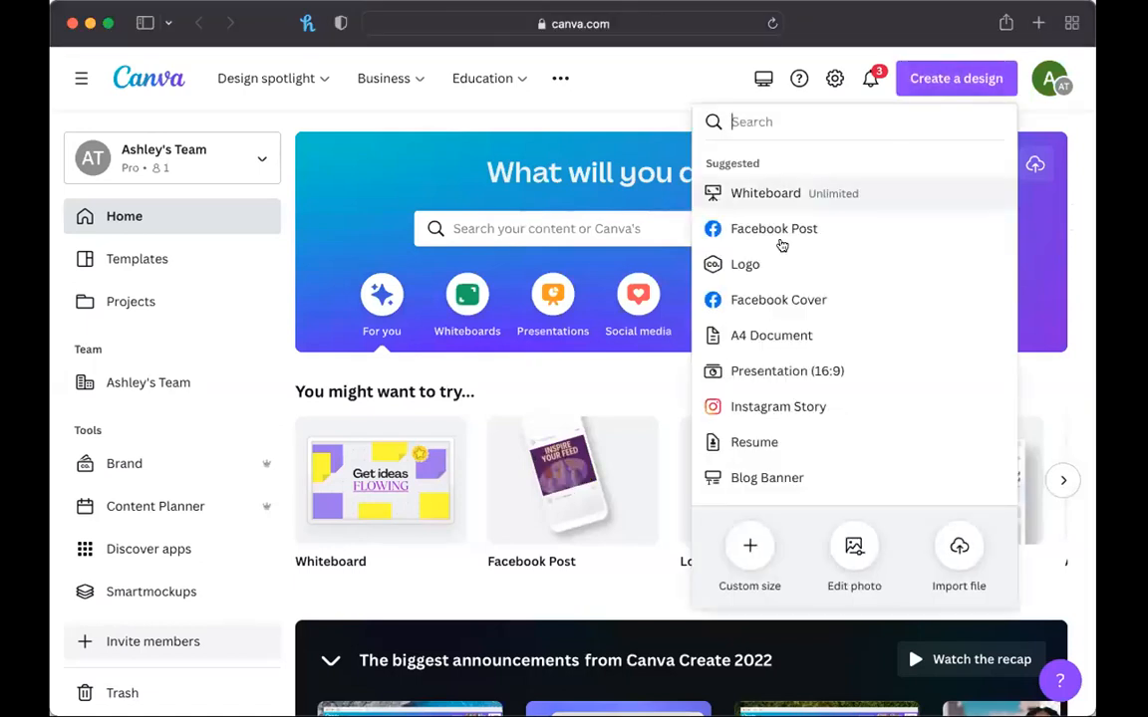
{"action": "left_click", "coordinate": [759, 264]}
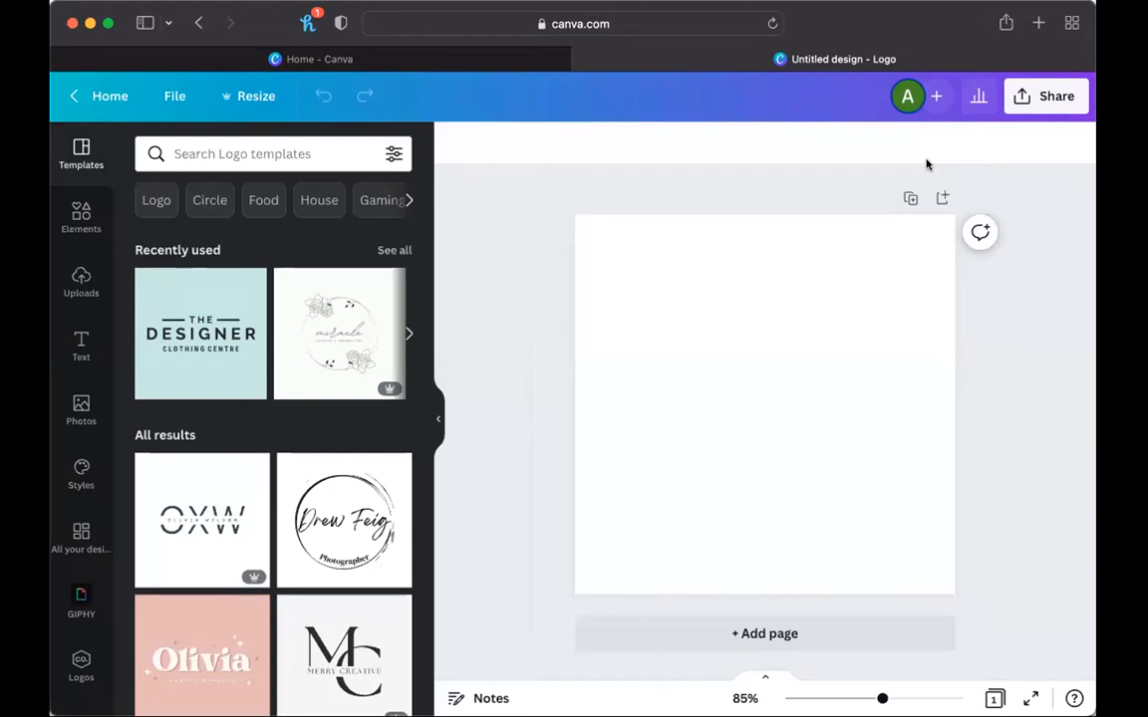
{"action": "left_click", "coordinate": [846, 369]}
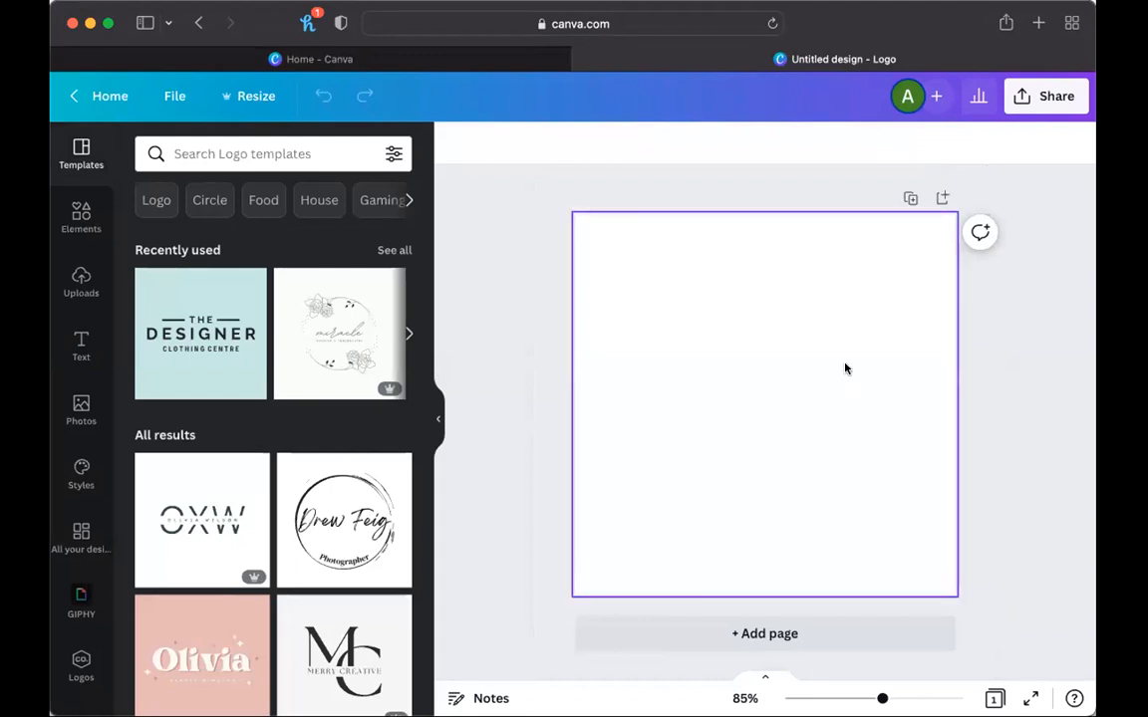
Add three more blank pages to the Logo design.
{"action": "left_click", "coordinate": [783, 633]}
{"action": "left_click", "coordinate": [798, 633]}
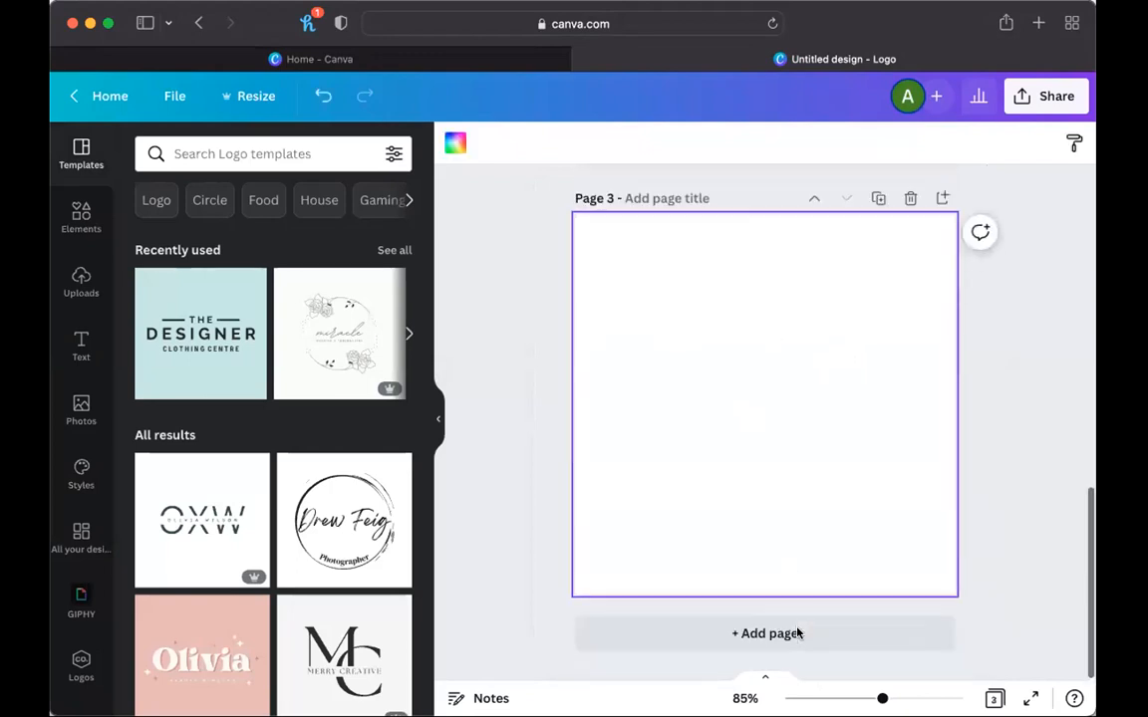
{"action": "left_click", "coordinate": [798, 634]}
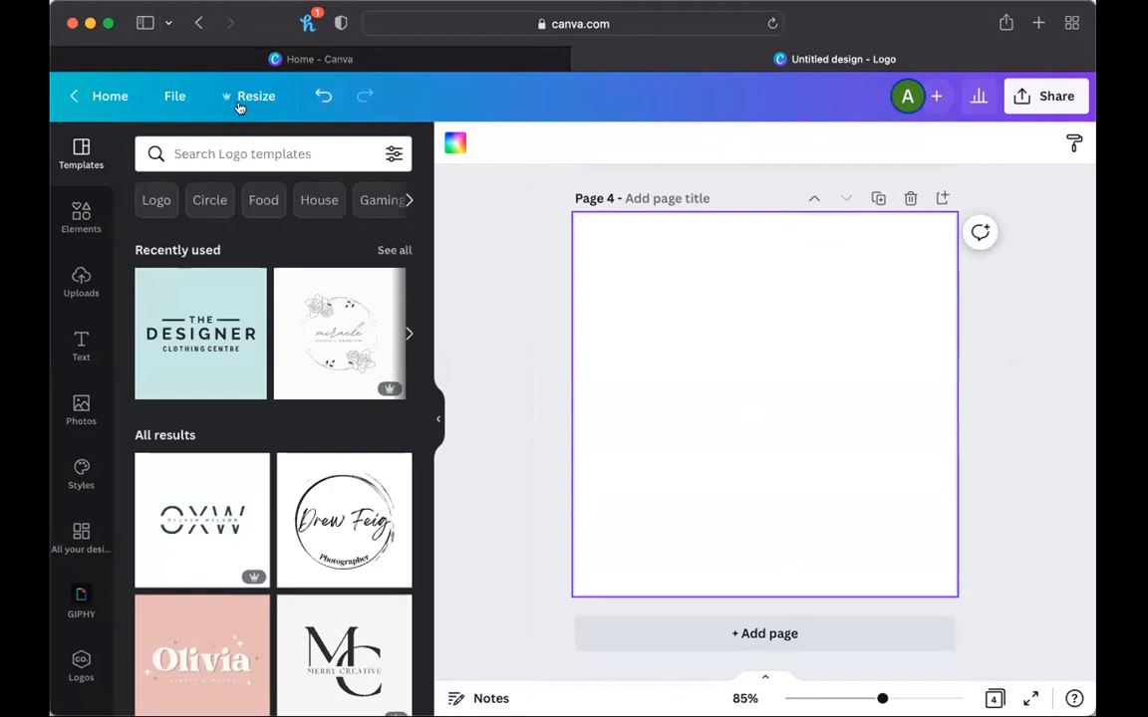
Rename the design as "favorite things page - amazon".
{"action": "left_click", "coordinate": [180, 95]}
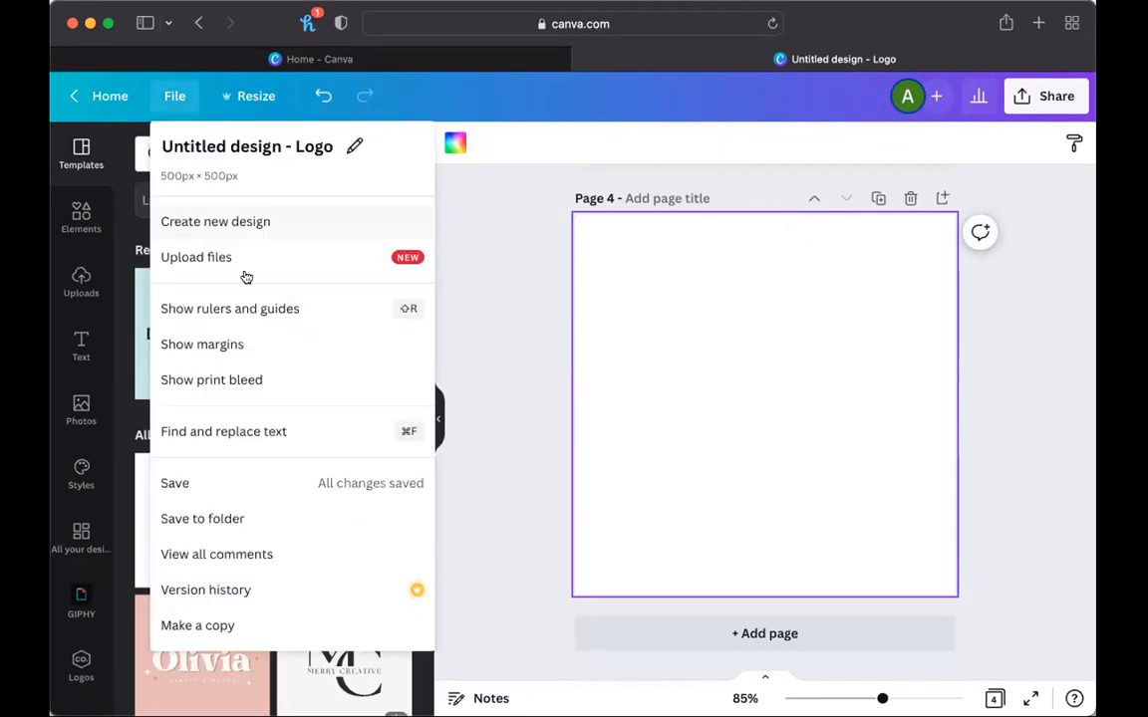
{"action": "left_click", "coordinate": [253, 145]}
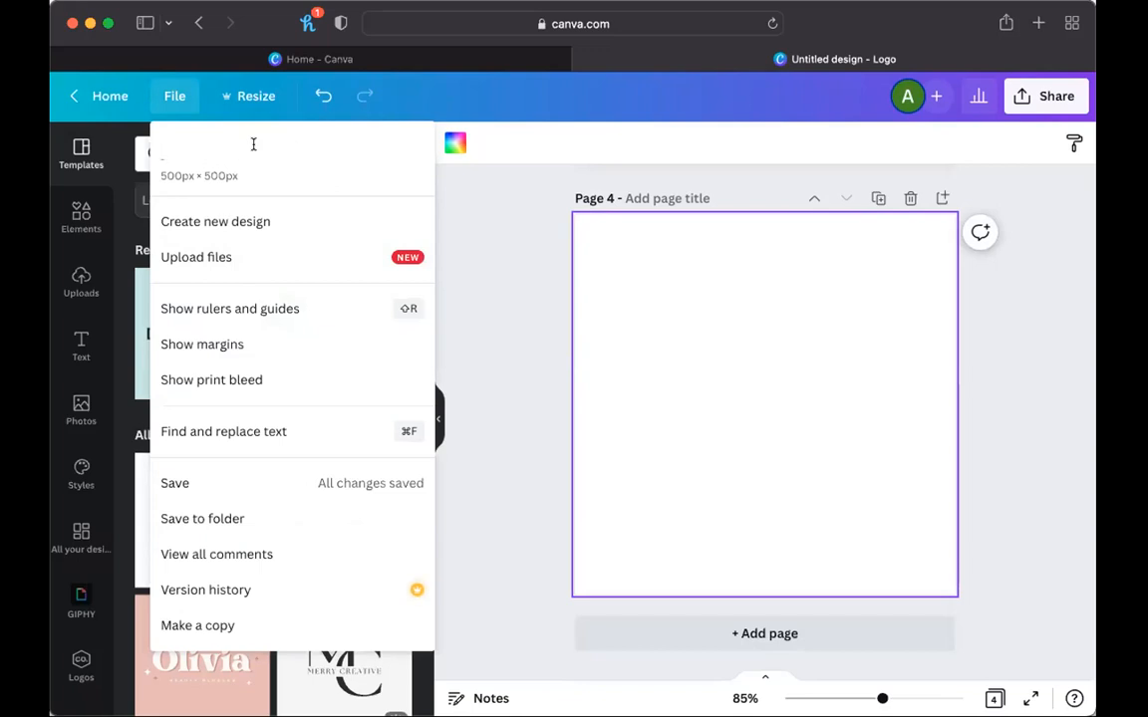
{"action": "type", "text": "favorite things page -"}
{"action": "type", "text": "amazon"}
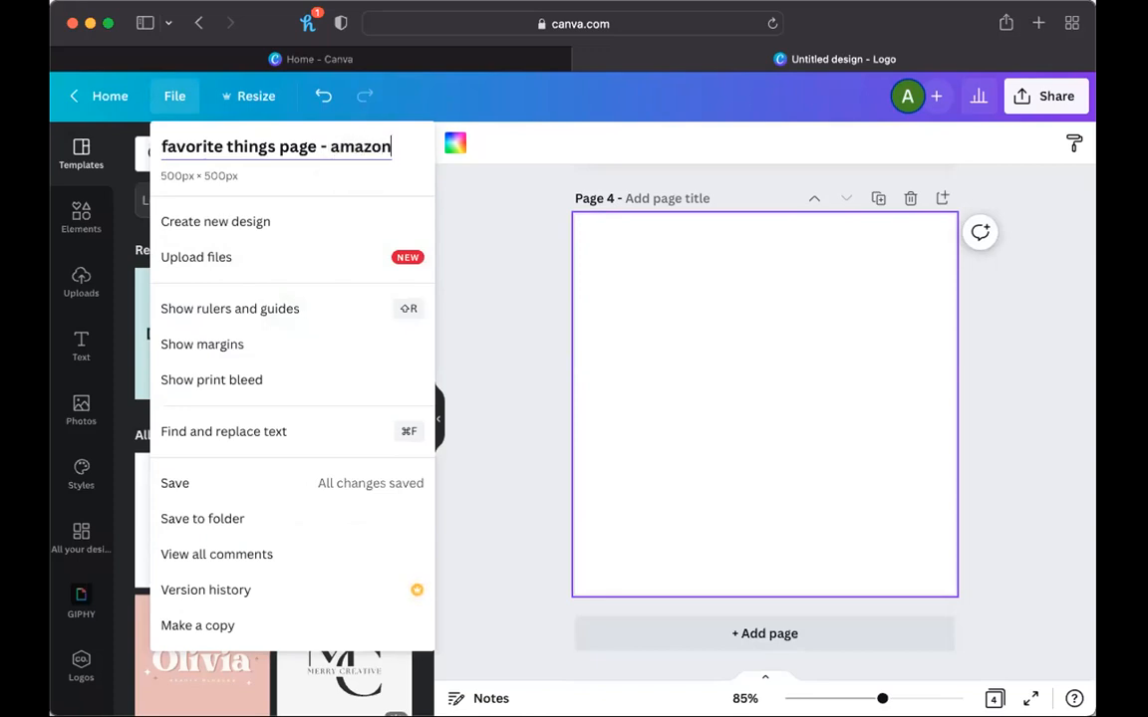
{"action": "key", "text": "Return"}
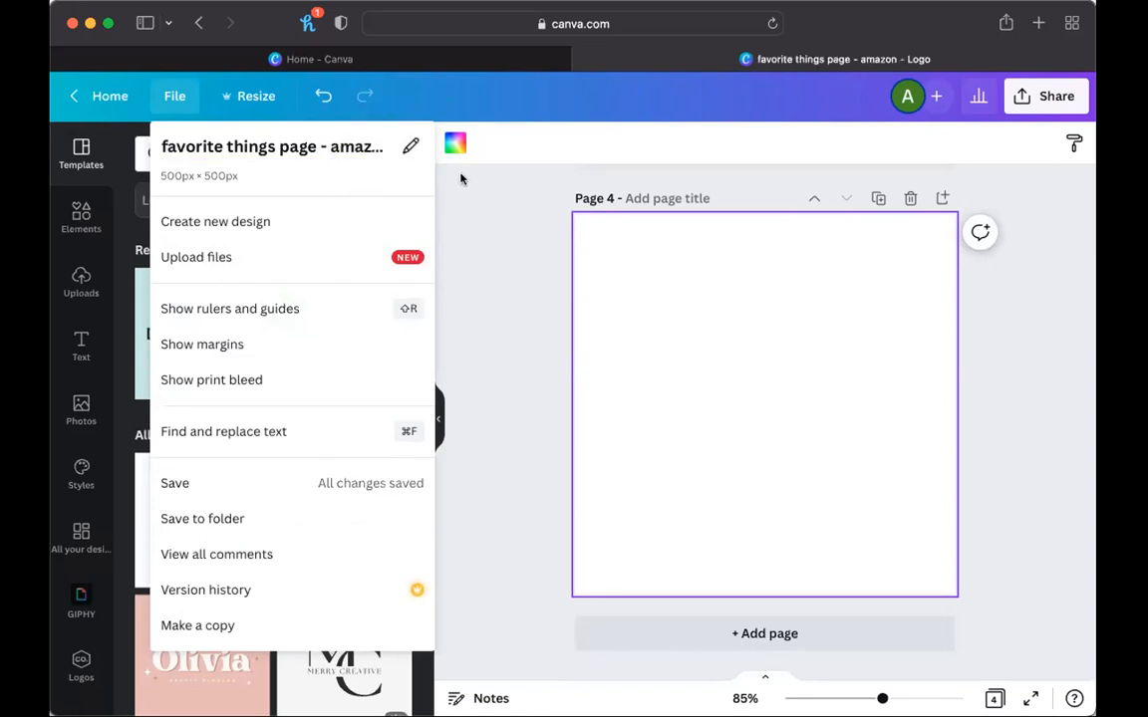
{"action": "left_click", "coordinate": [520, 236]}
Give page 1 the title "O Cedar Mop" and select its blank canvas.
{"action": "scroll", "coordinate": [711, 312], "scroll_direction": "up", "scroll_amount": 15}
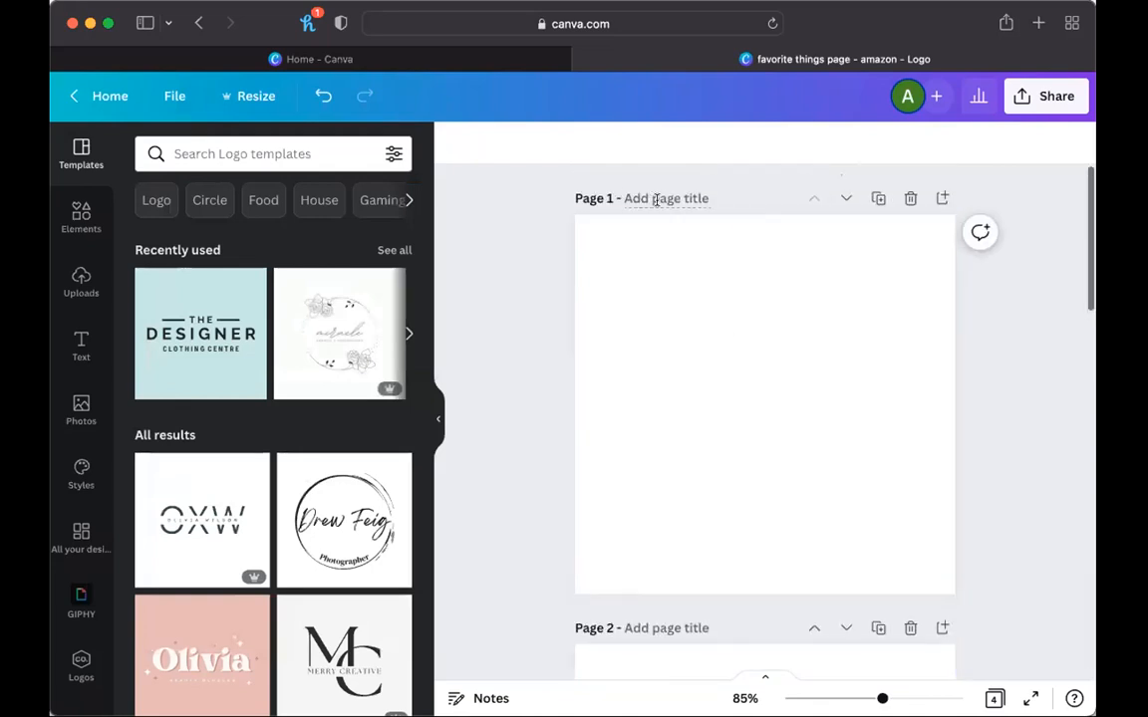
{"action": "left_click", "coordinate": [655, 198]}
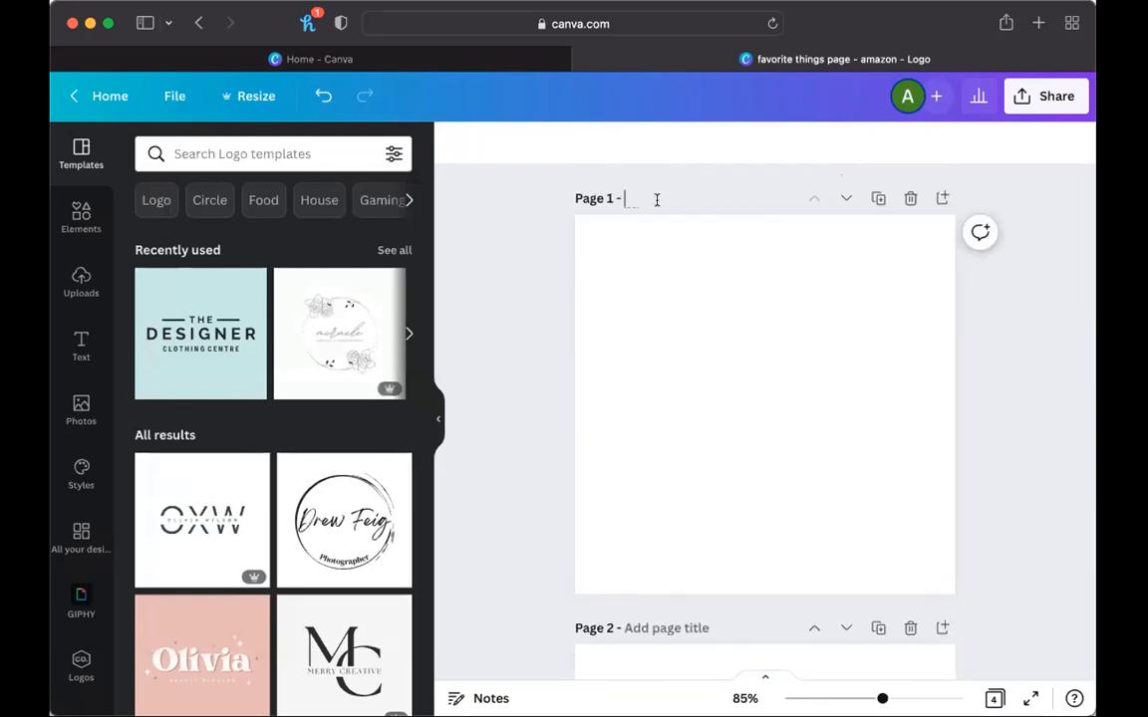
{"action": "type", "text": "O Cedar Mop"}
{"action": "left_click", "coordinate": [751, 318]}
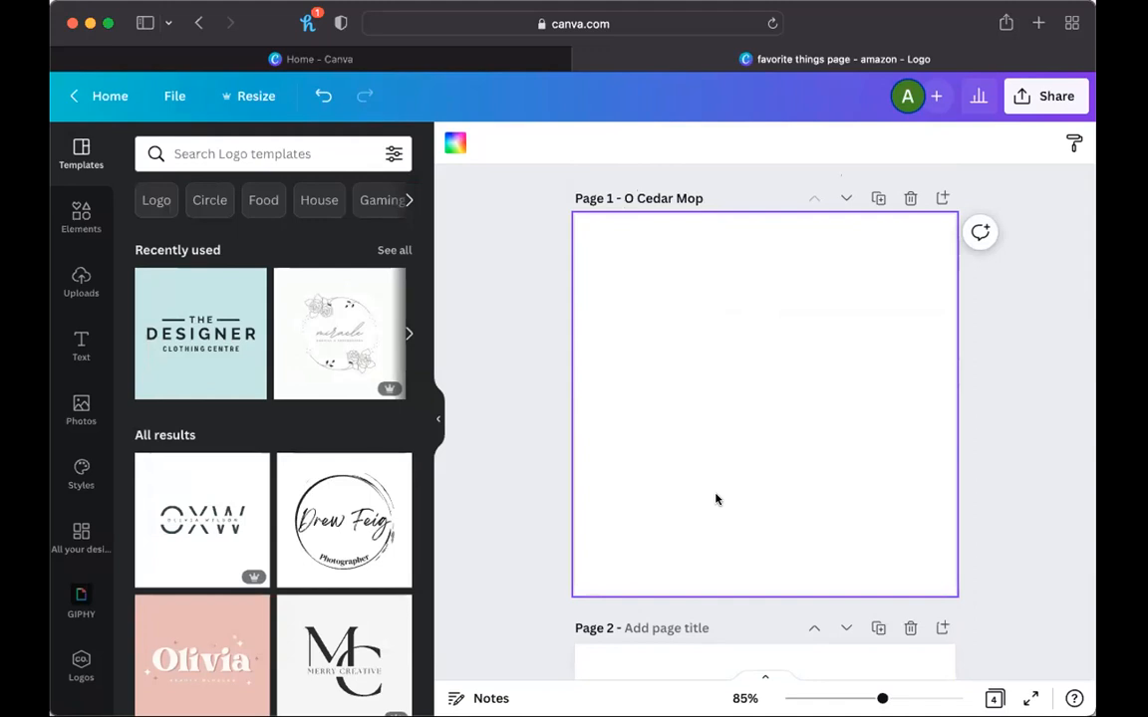
Search the elements for "mop" photos and fill page 1 with the photo of two mops beside a red bucket.
{"action": "left_click", "coordinate": [175, 157]}
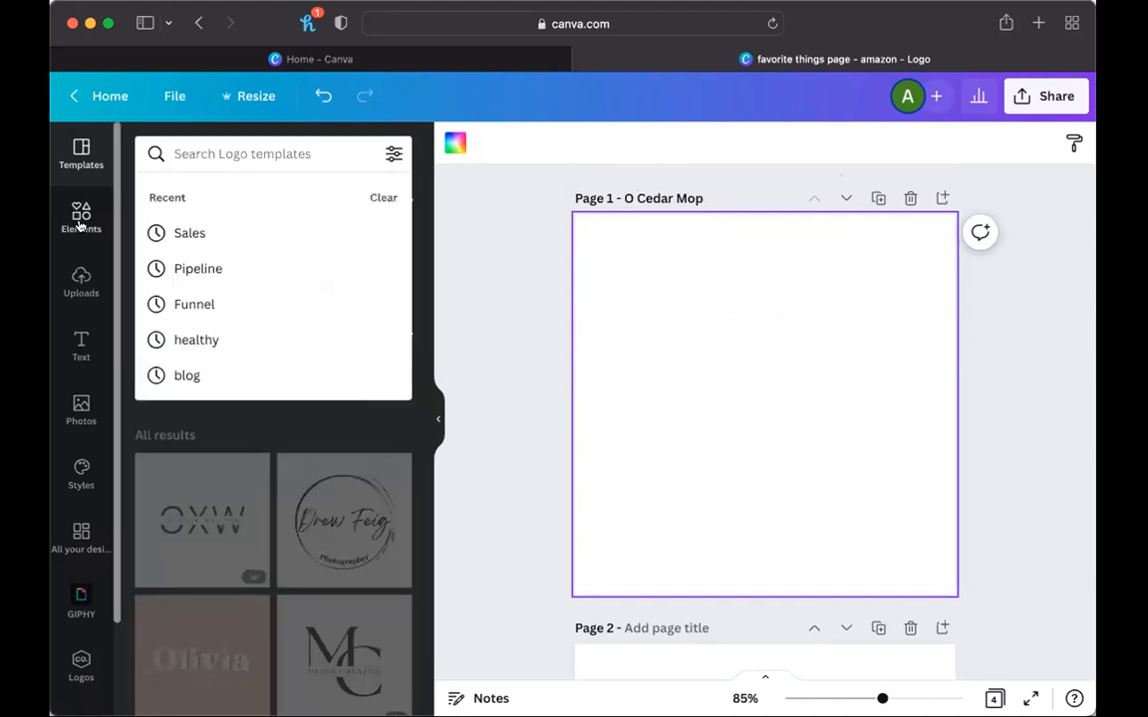
{"action": "left_click", "coordinate": [81, 219]}
{"action": "left_click", "coordinate": [214, 154]}
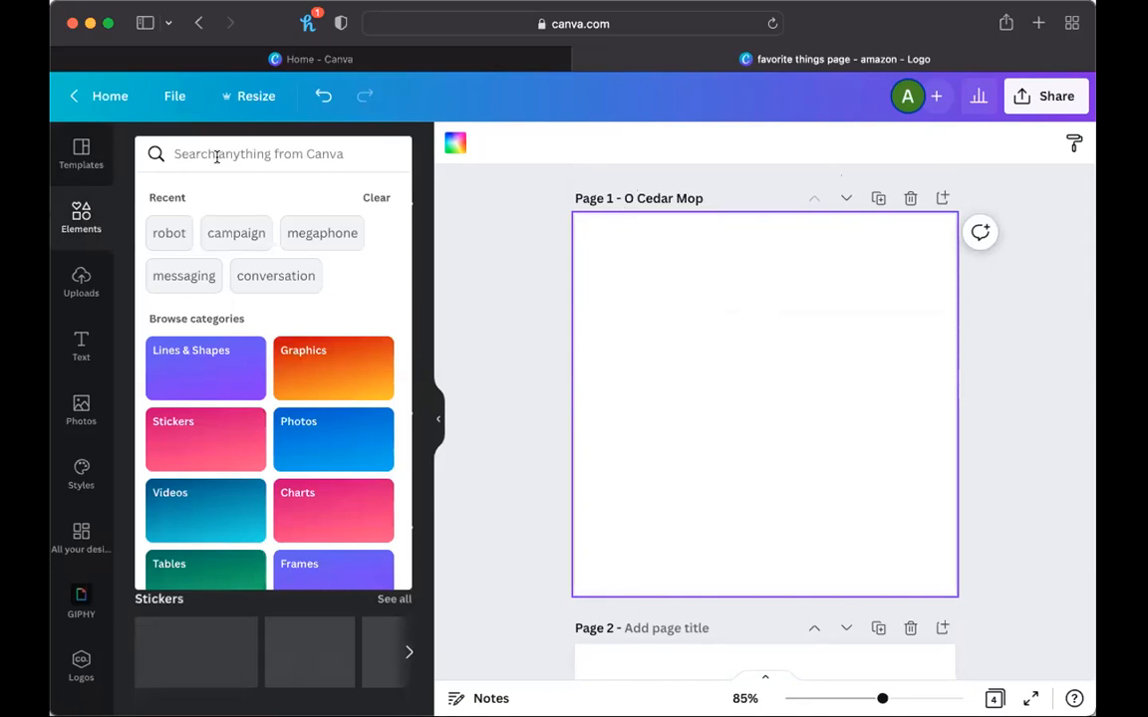
{"action": "type", "text": "mop"}
{"action": "key", "text": "Return"}
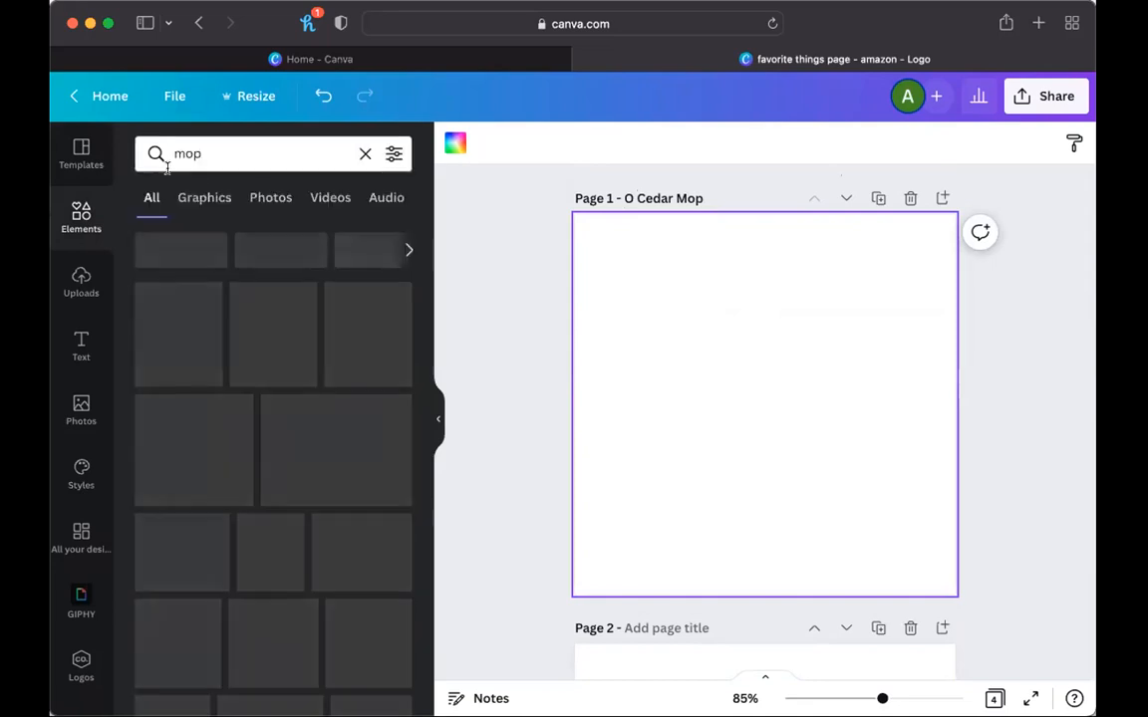
{"action": "left_click", "coordinate": [268, 199]}
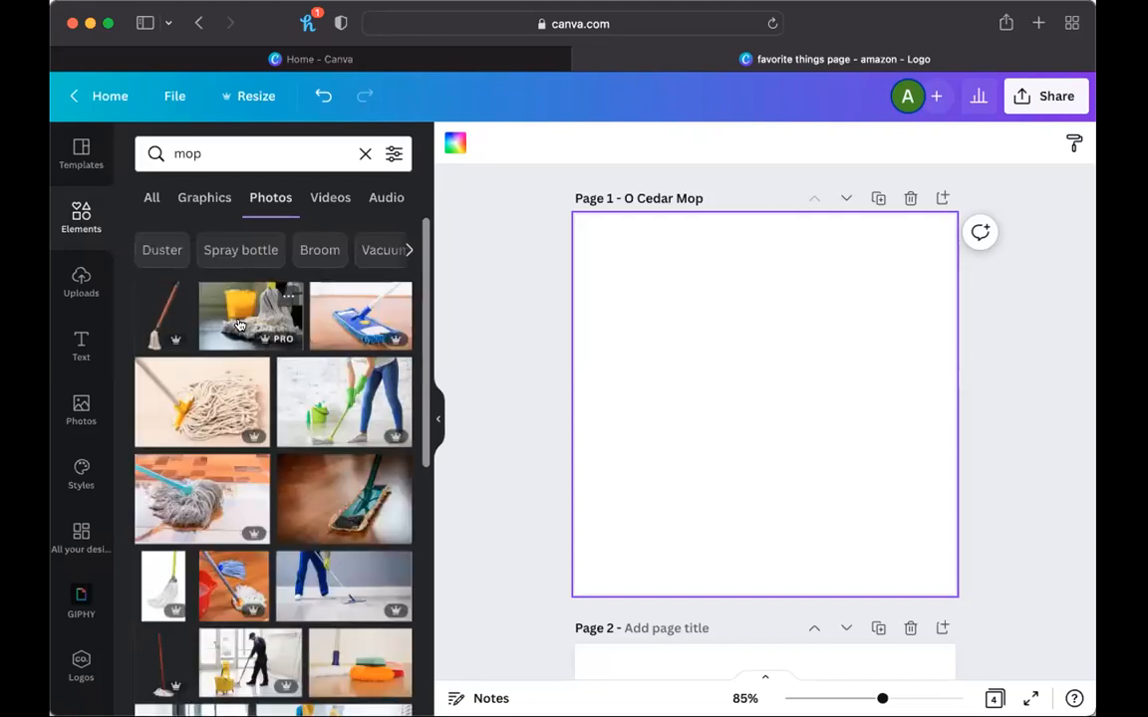
{"action": "left_click_drag", "start_coordinate": [234, 585], "coordinate": [602, 265]}
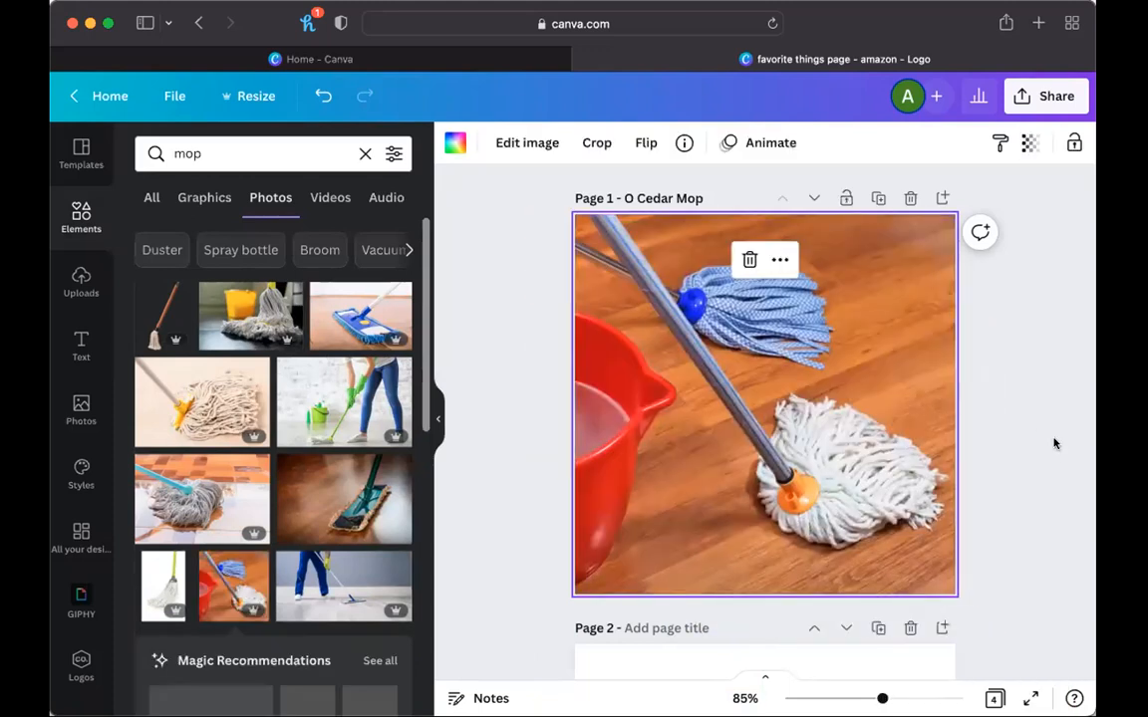
Give page 2 the title "Rug" and select its blank canvas.
{"action": "scroll", "coordinate": [902, 484], "scroll_direction": "down", "scroll_amount": 4}
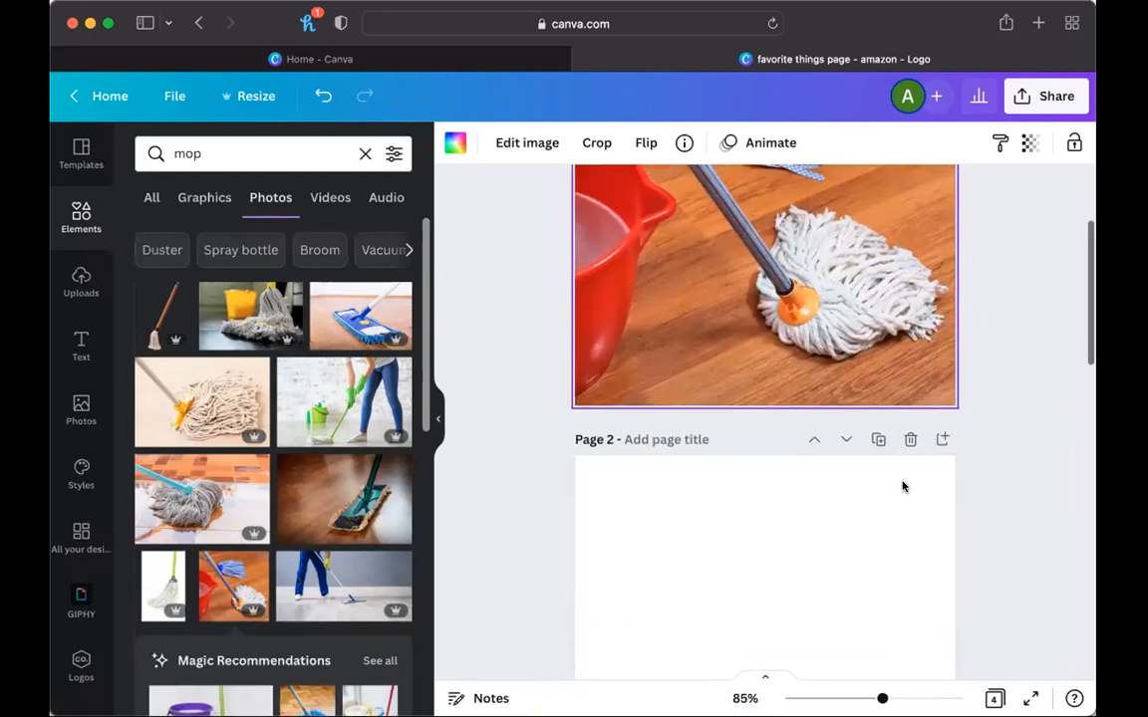
{"action": "scroll", "coordinate": [904, 486], "scroll_direction": "up", "scroll_amount": 4}
{"action": "scroll", "coordinate": [558, 269], "scroll_direction": "down", "scroll_amount": 4}
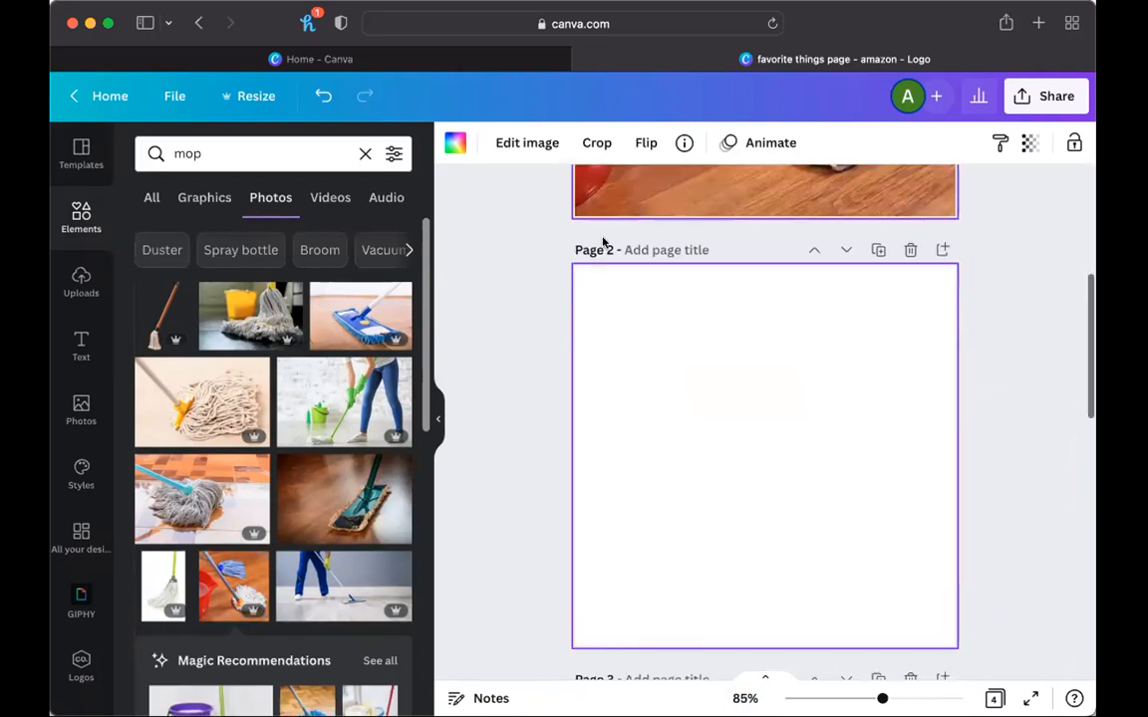
{"action": "left_click", "coordinate": [659, 250]}
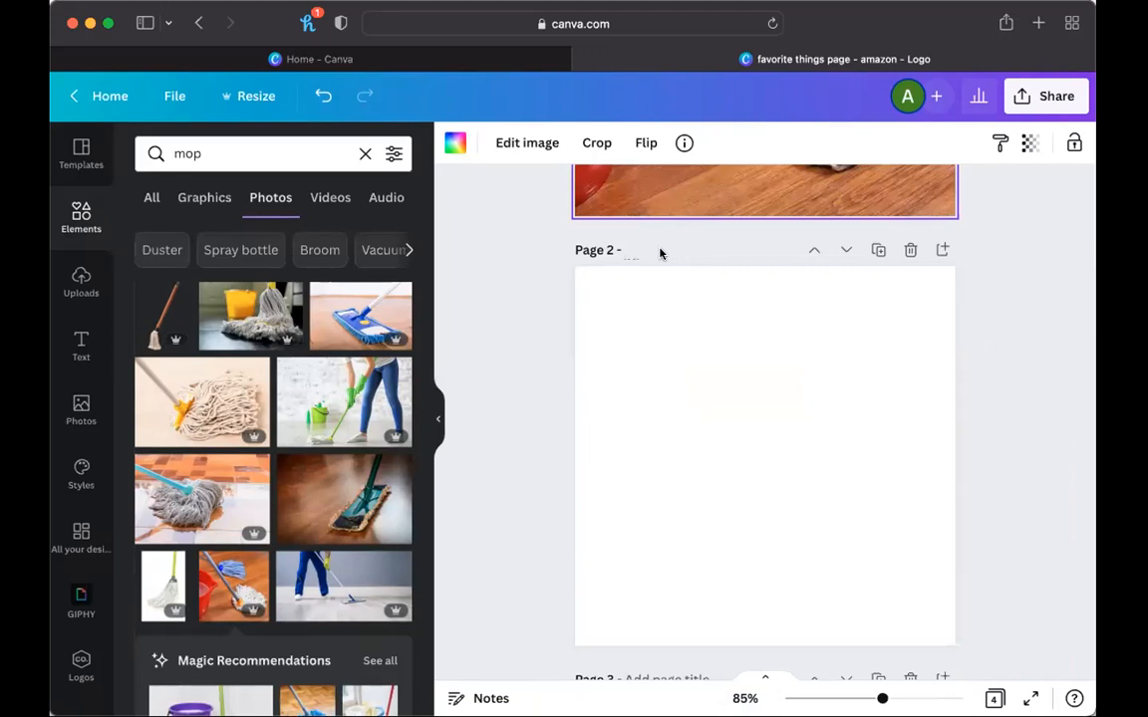
{"action": "type", "text": "Rug"}
{"action": "left_click", "coordinate": [658, 372]}
Search the photos for "rug" and fill page 2 with the living room photo showing a sofa and striped rug.
{"action": "double_click", "coordinate": [181, 153]}
{"action": "type", "text": "rug"}
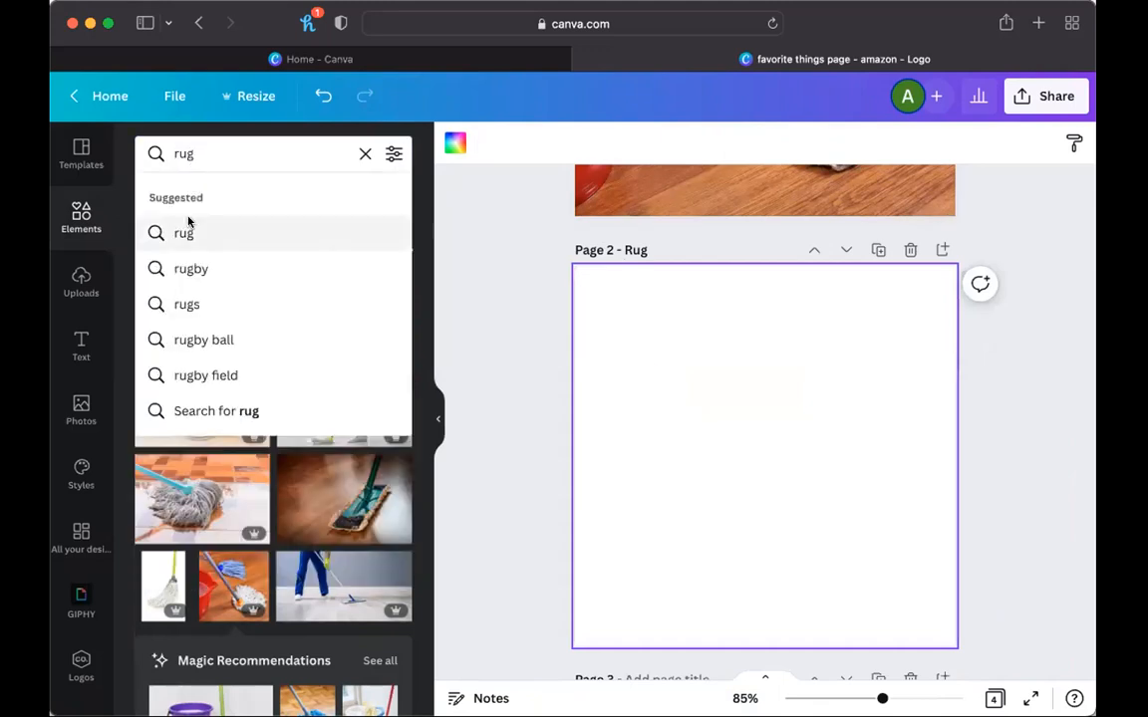
{"action": "left_click", "coordinate": [189, 223]}
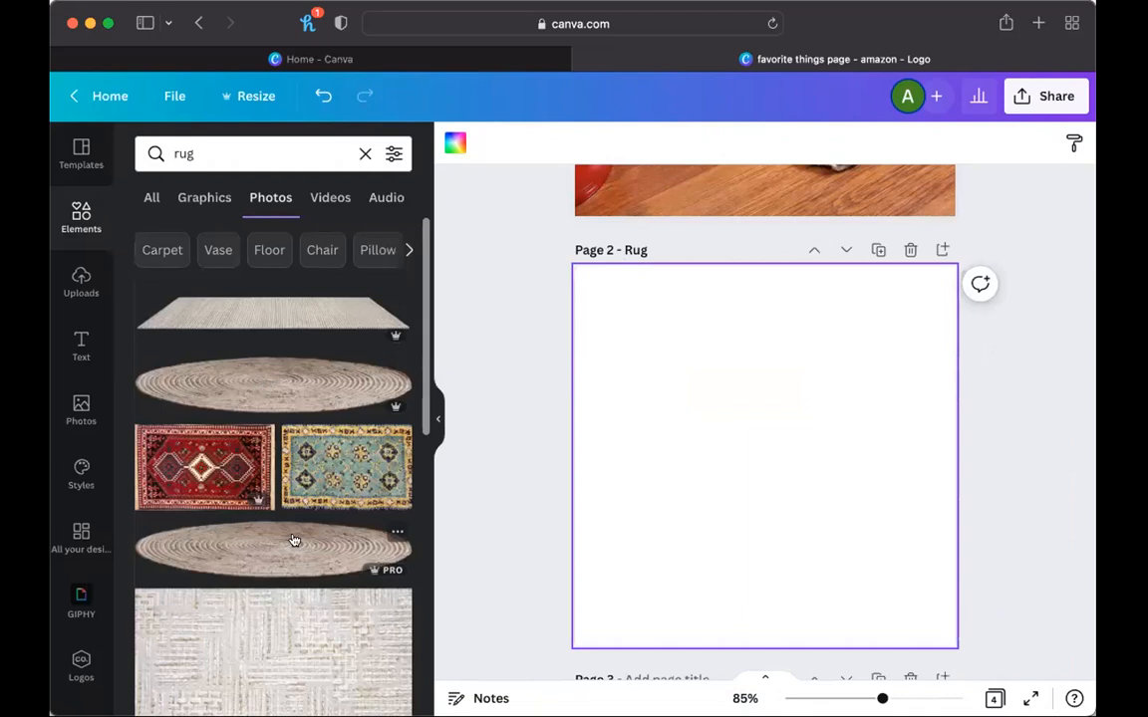
{"action": "scroll", "coordinate": [269, 528], "scroll_direction": "down", "scroll_amount": 3}
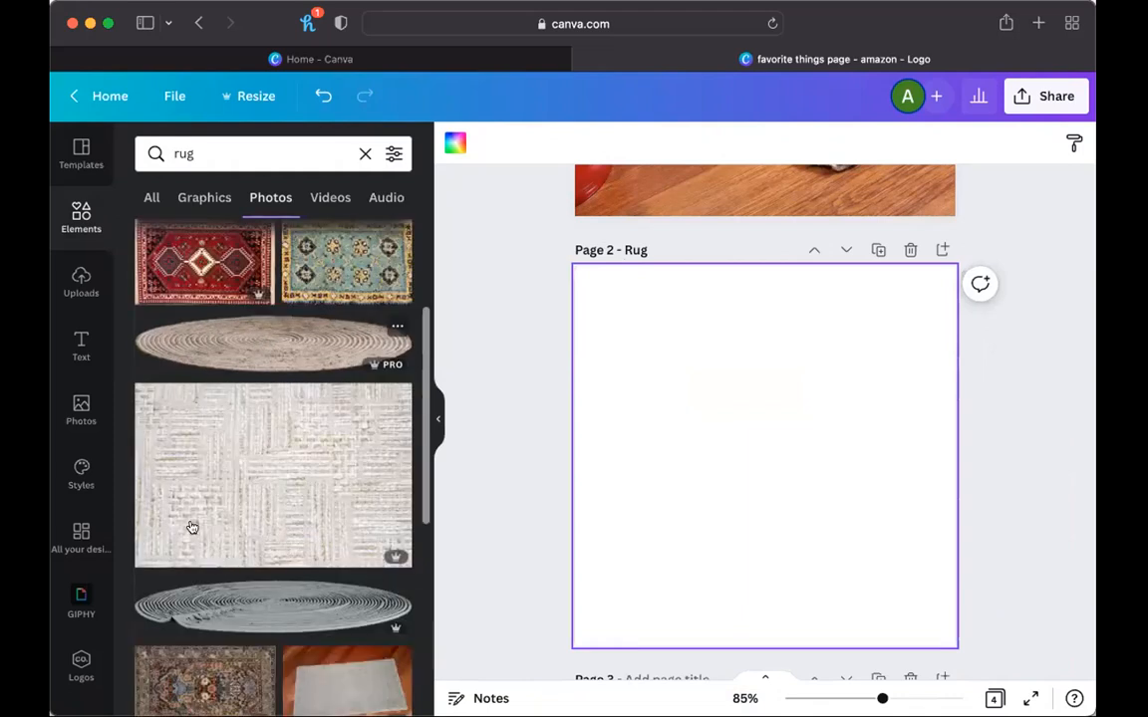
{"action": "scroll", "coordinate": [184, 538], "scroll_direction": "down", "scroll_amount": 3}
{"action": "left_click_drag", "start_coordinate": [175, 559], "coordinate": [619, 425]}
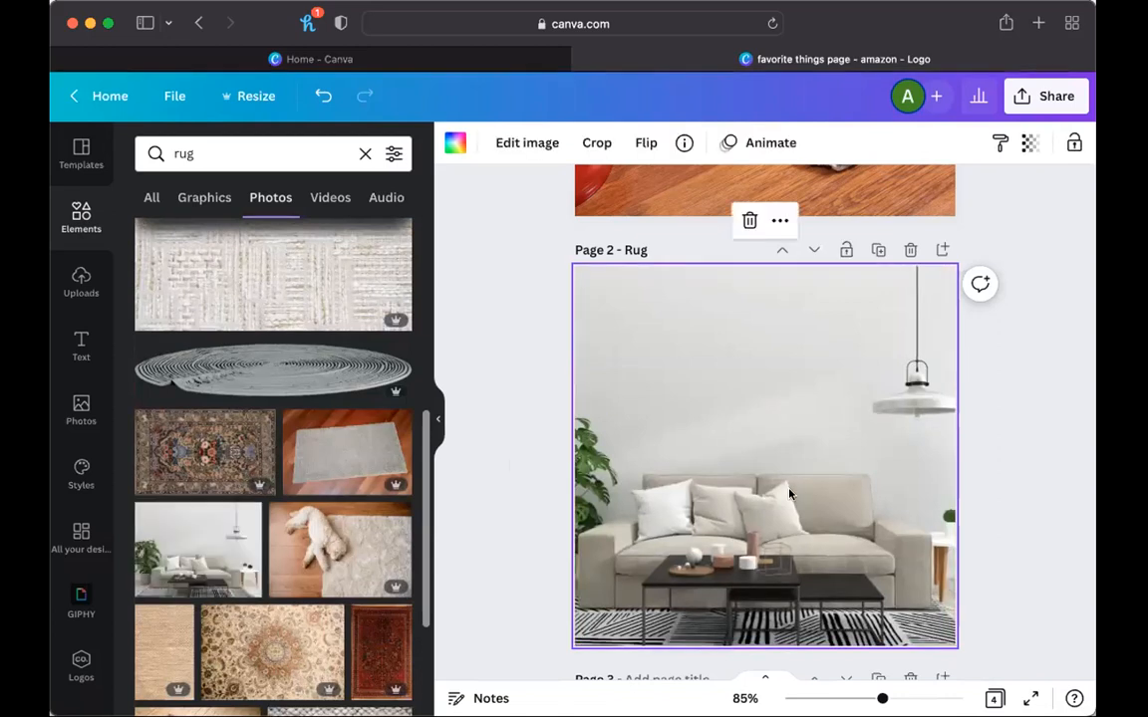
Enlarge the living room photo within its crop frame on page 2 so the sofa, tables and rug fill the page.
{"action": "double_click", "coordinate": [779, 454]}
{"action": "left_click_drag", "start_coordinate": [513, 266], "coordinate": [446, 170]}
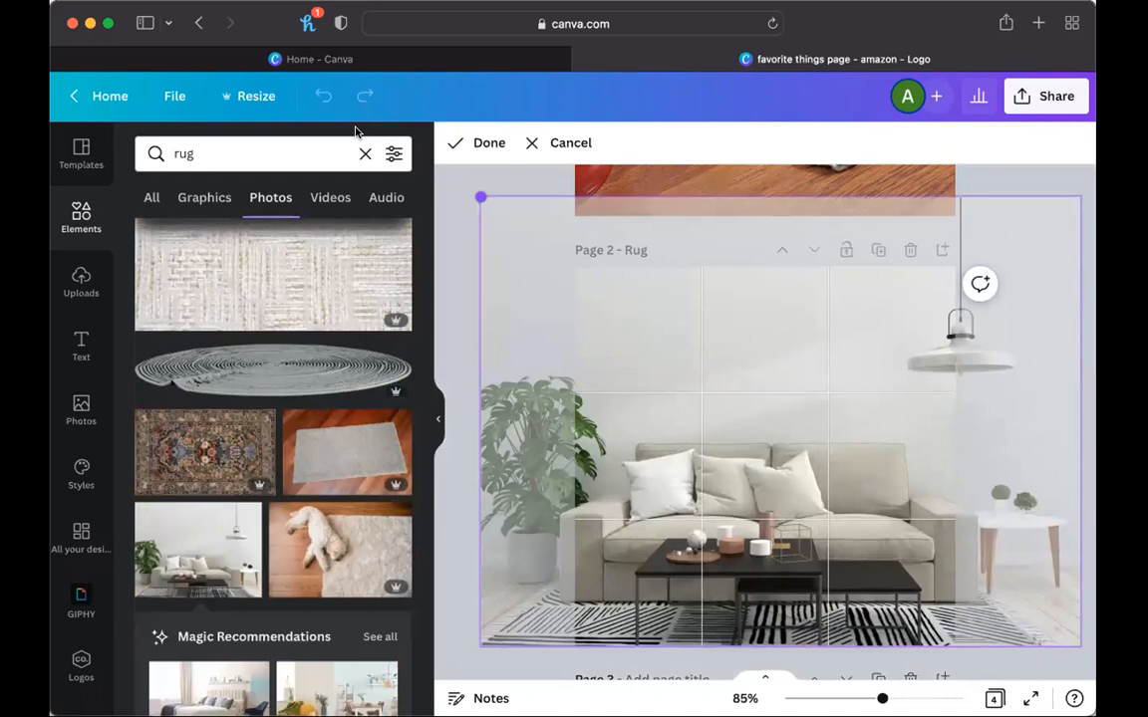
{"action": "left_click_drag", "start_coordinate": [363, 130], "coordinate": [332, 87]}
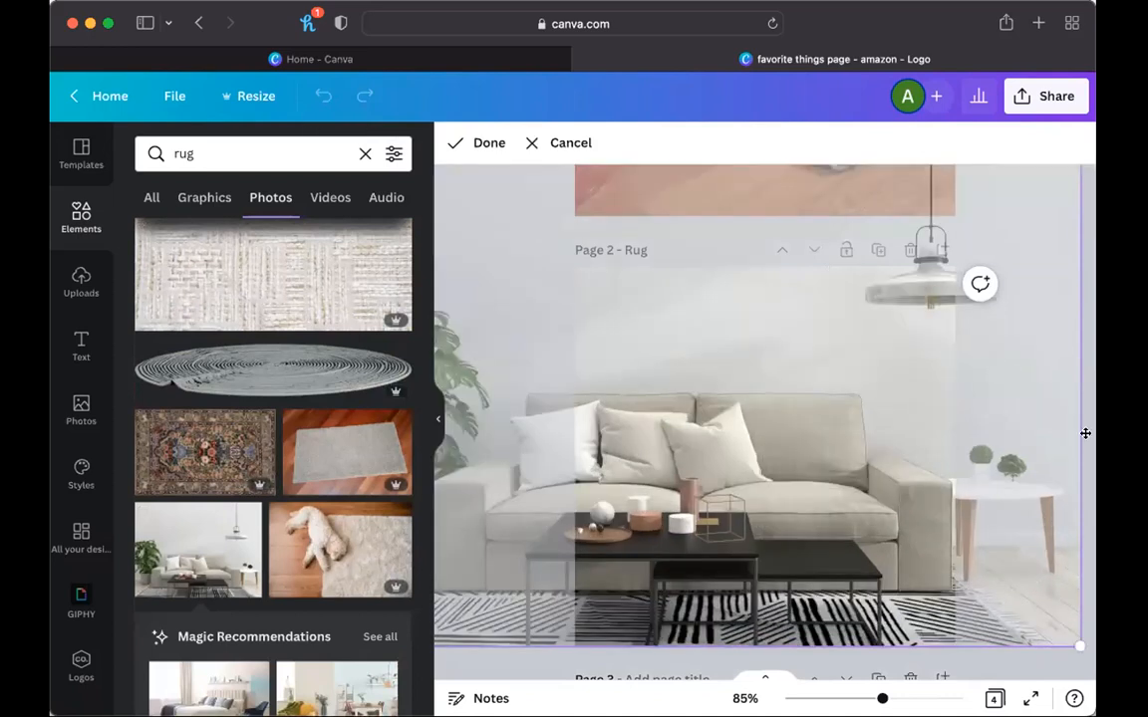
{"action": "left_click", "coordinate": [939, 662]}
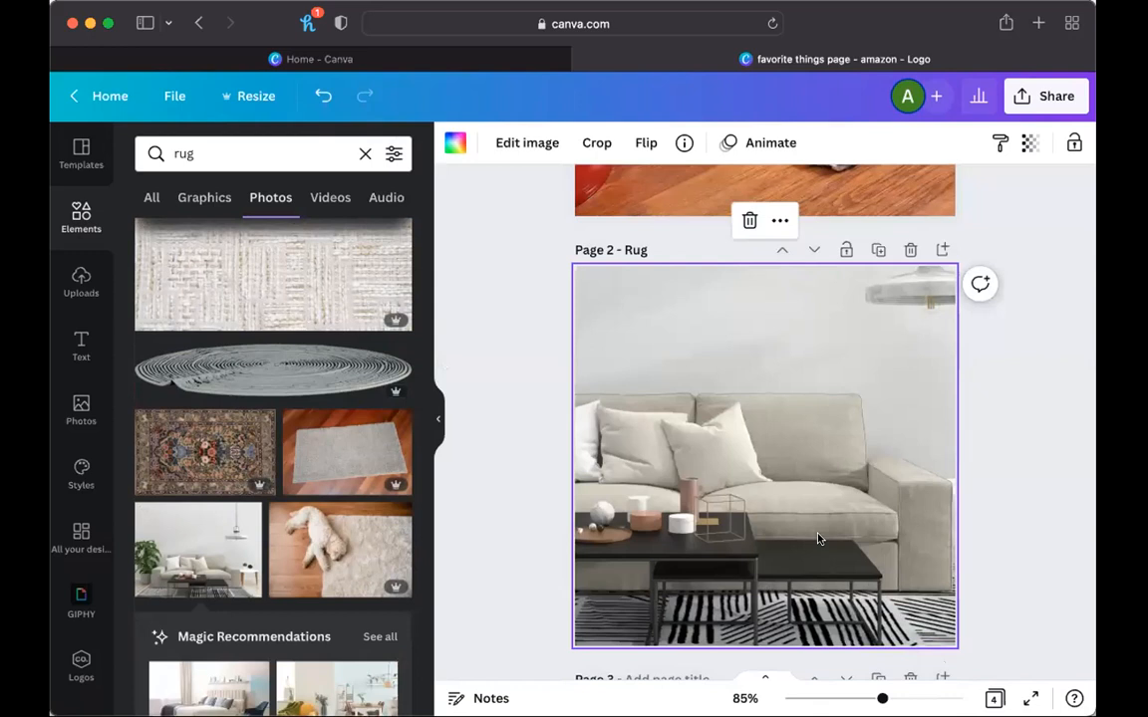
{"action": "scroll", "coordinate": [833, 427], "scroll_direction": "up", "scroll_amount": 5}
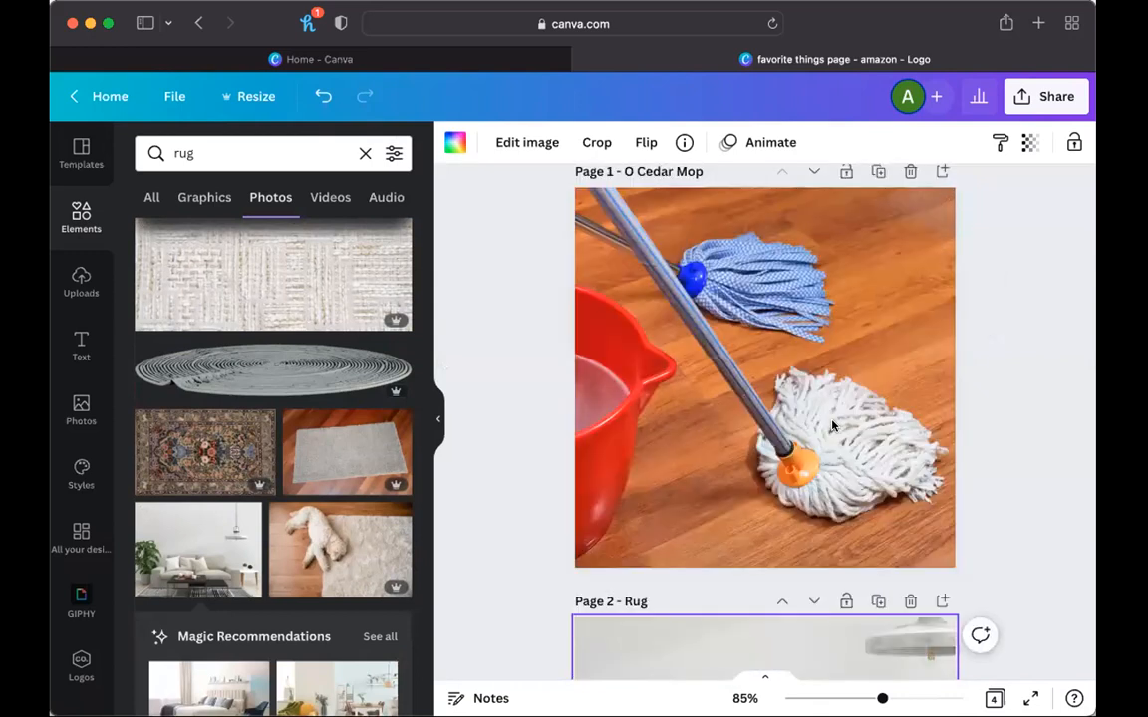
{"action": "scroll", "coordinate": [833, 427], "scroll_direction": "down", "scroll_amount": 10}
{"action": "scroll", "coordinate": [830, 422], "scroll_direction": "up", "scroll_amount": 11}
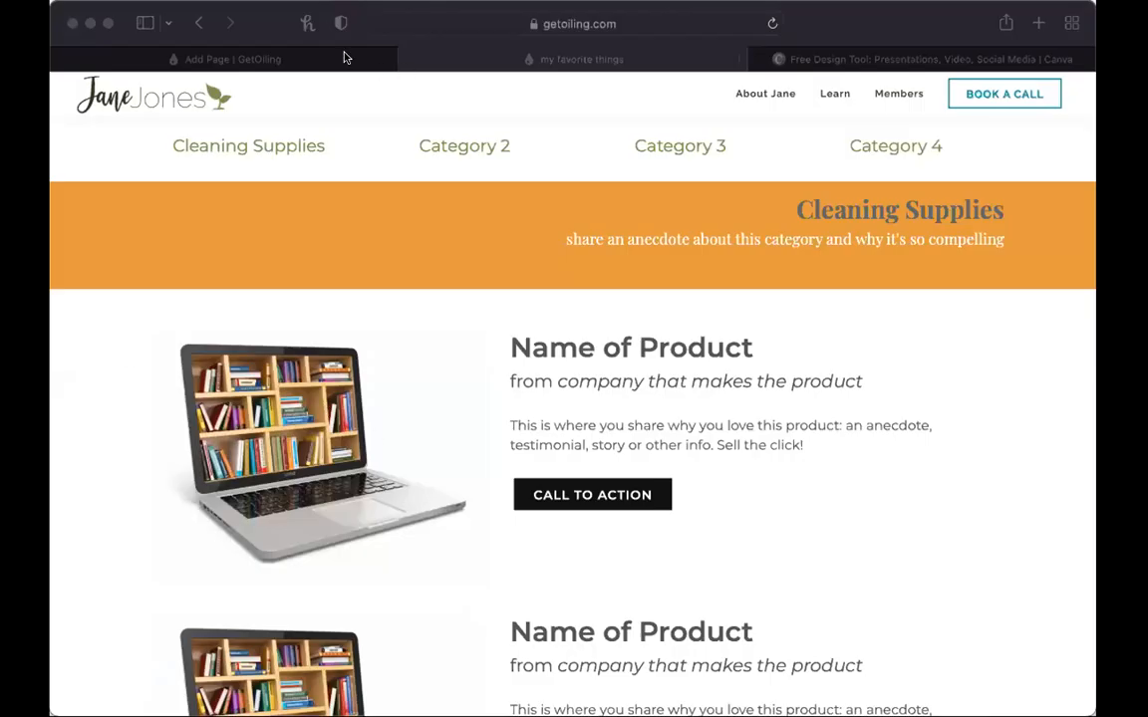
Switch to the GetOiling page editor and open the Canva design option for replacing the first Cleaning Supplies product image.
{"action": "left_click", "coordinate": [347, 57]}
{"action": "left_click", "coordinate": [347, 58]}
{"action": "left_click", "coordinate": [276, 465]}
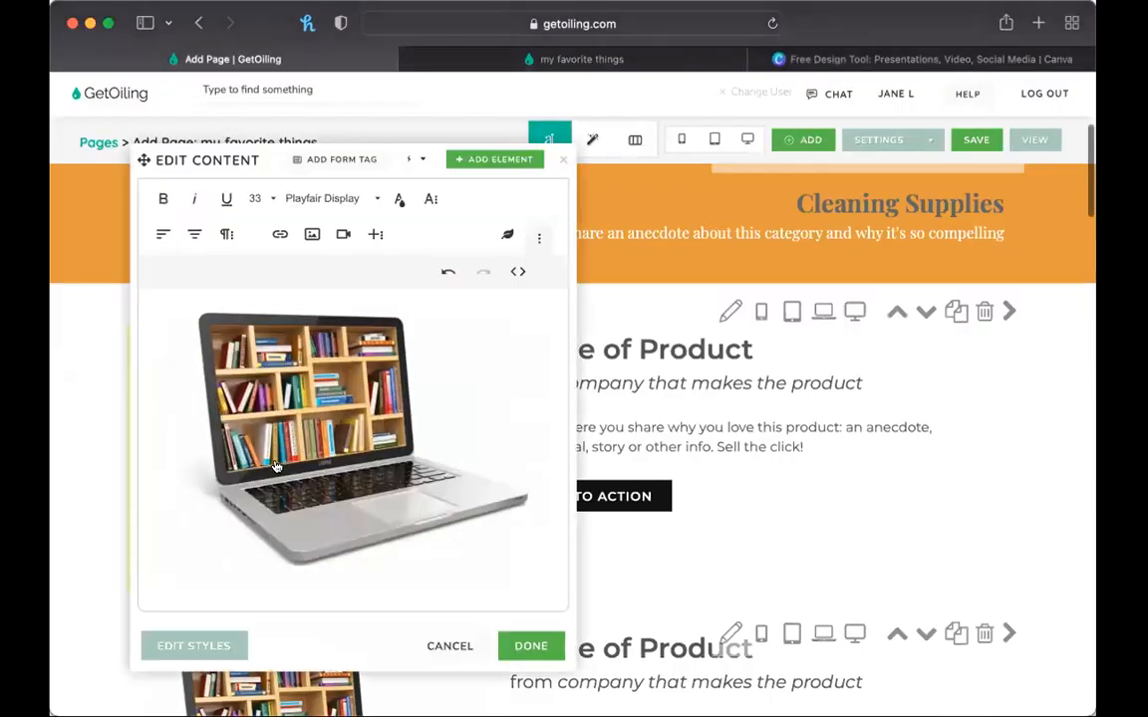
{"action": "left_click", "coordinate": [394, 431]}
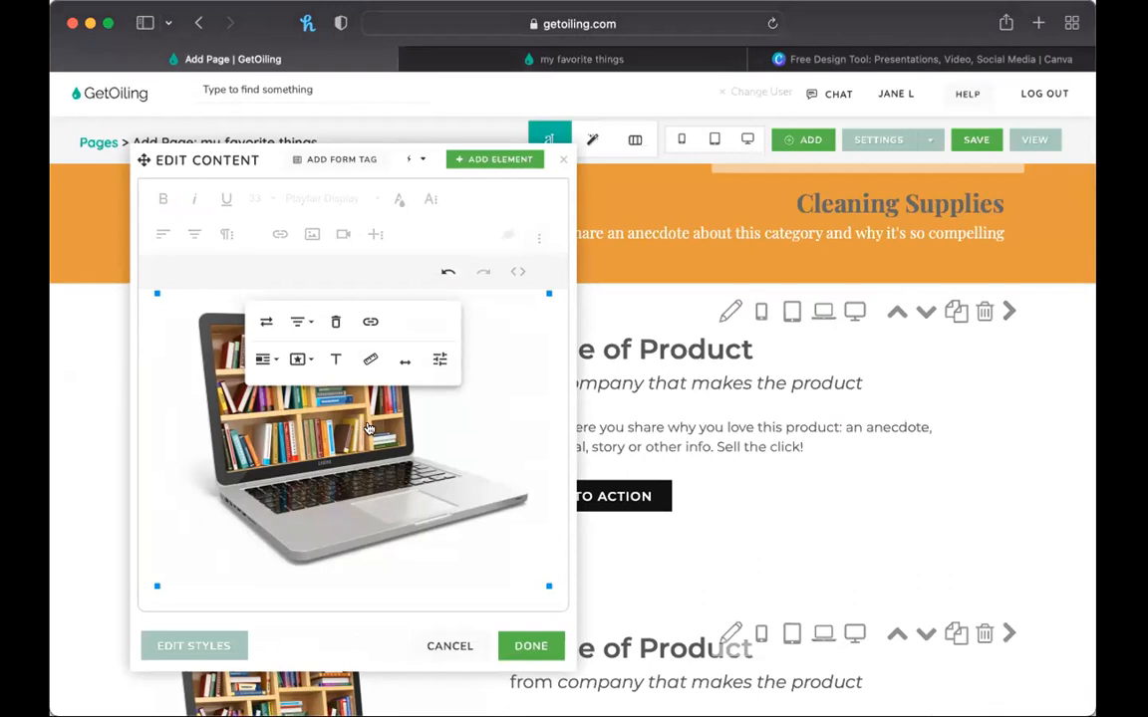
{"action": "left_click", "coordinate": [266, 322]}
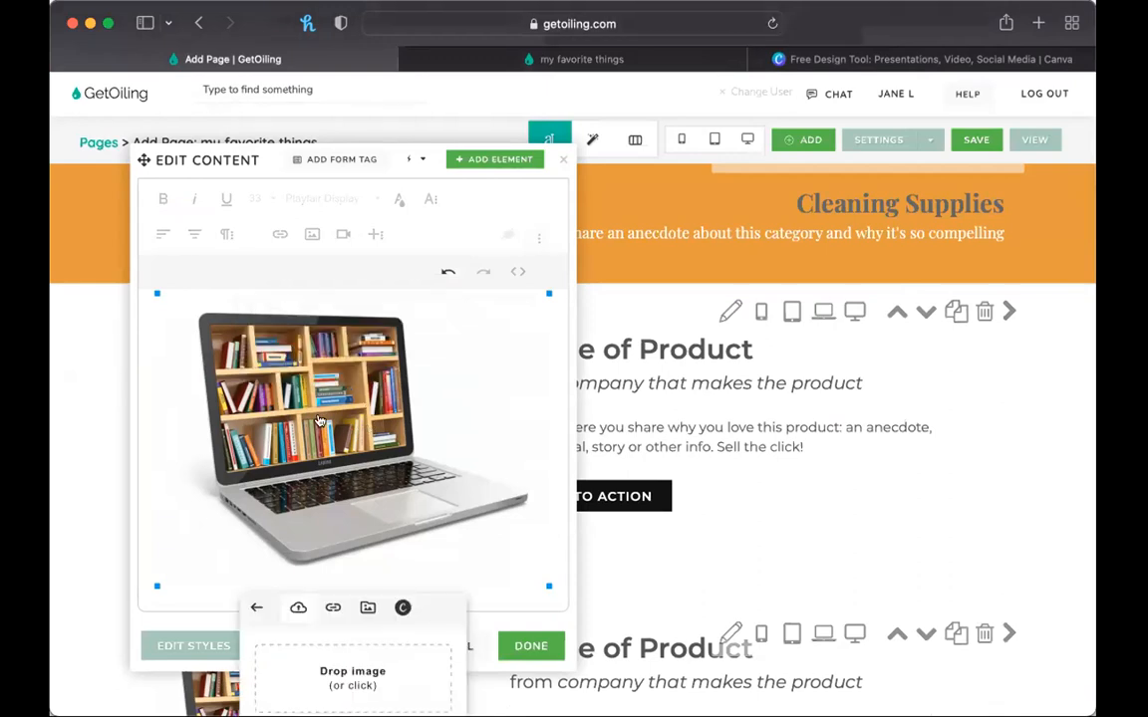
{"action": "left_click", "coordinate": [403, 608]}
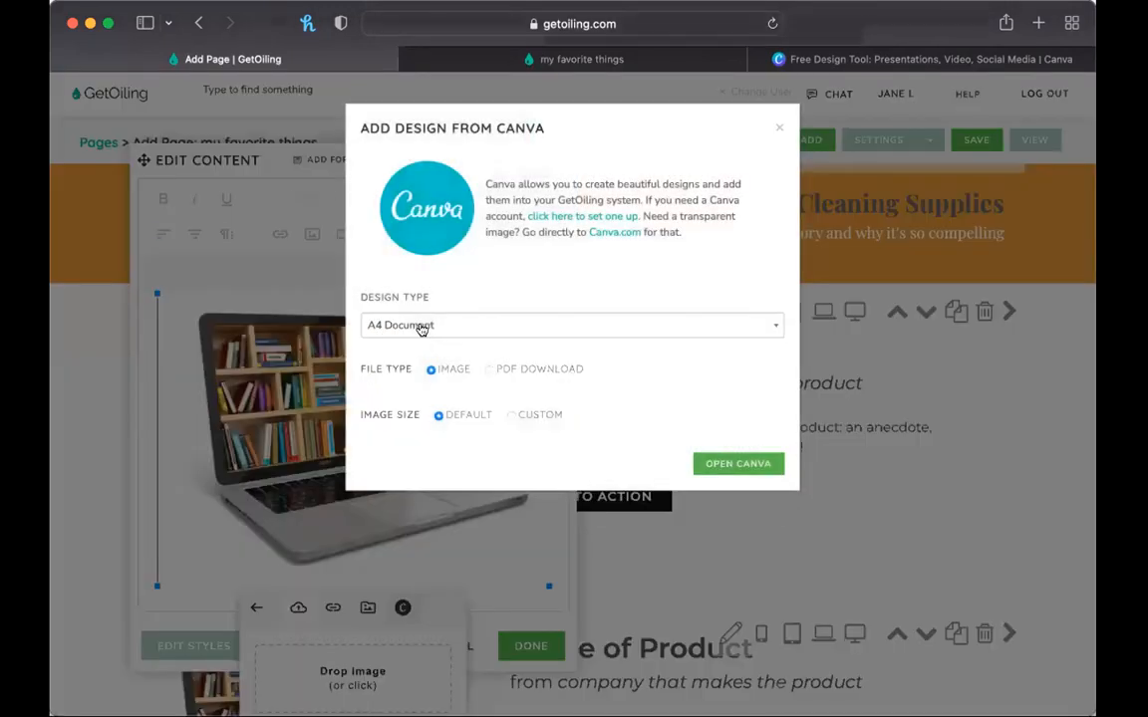
Choose Logo as the Canva design type, and close the dialog and content editor without replacing the image.
{"action": "left_click", "coordinate": [422, 327]}
{"action": "type", "text": "logo"}
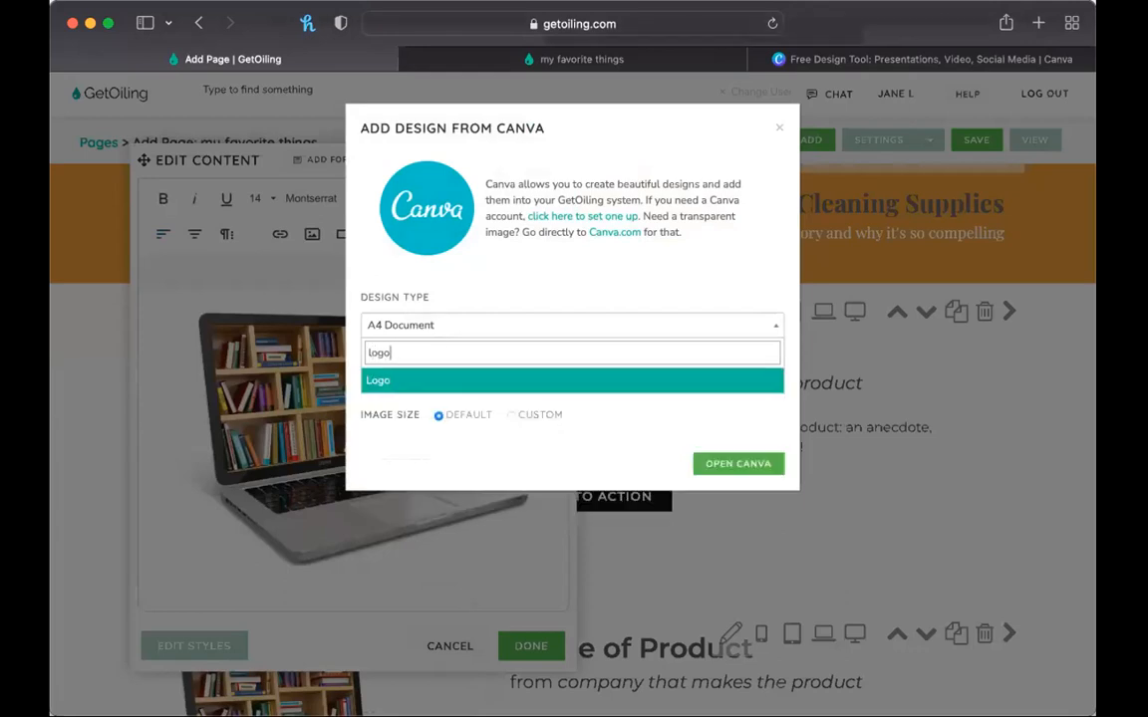
{"action": "left_click", "coordinate": [425, 382]}
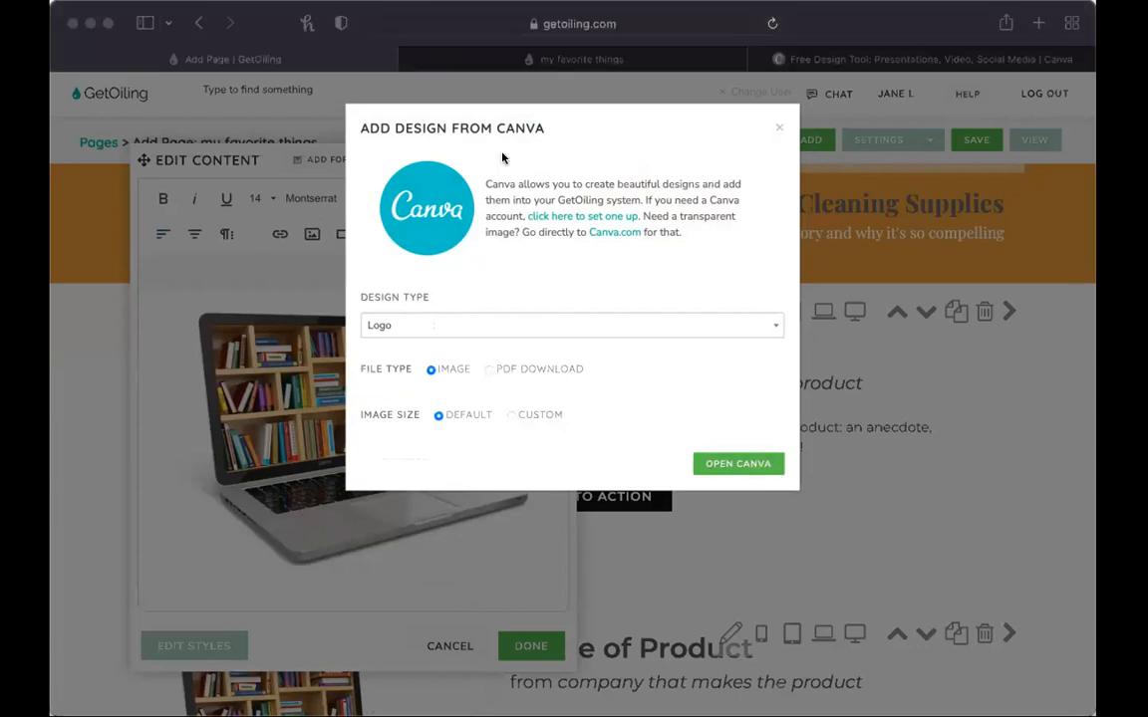
{"action": "left_click", "coordinate": [530, 381]}
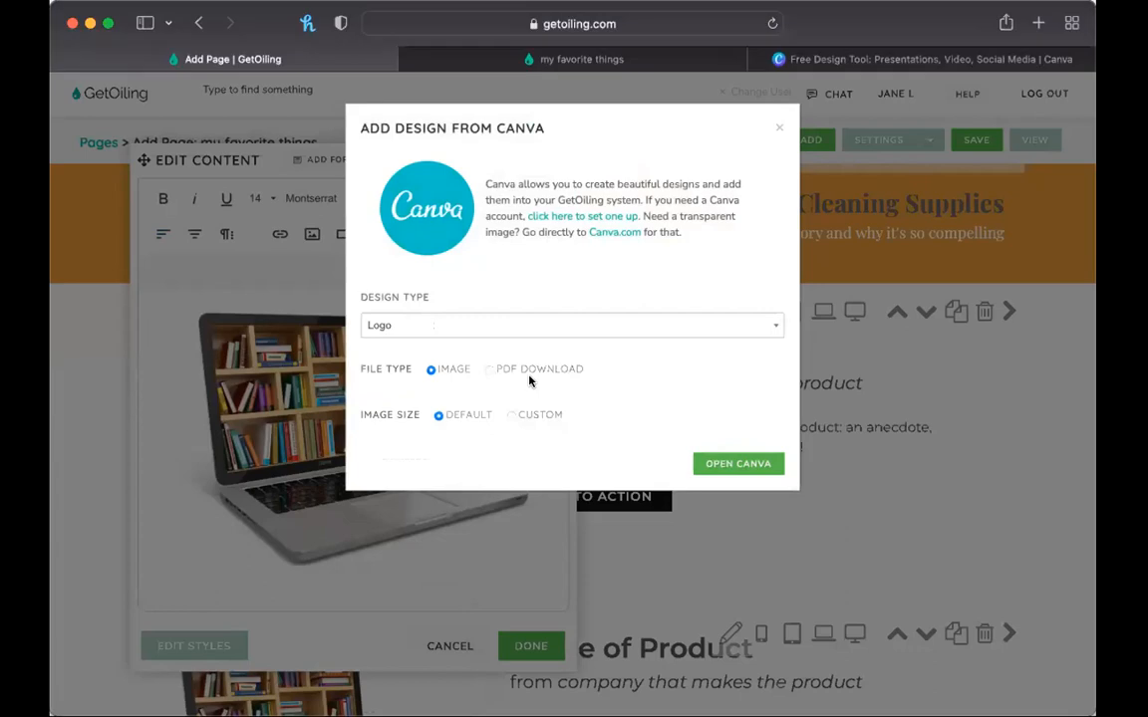
{"action": "left_click", "coordinate": [776, 128]}
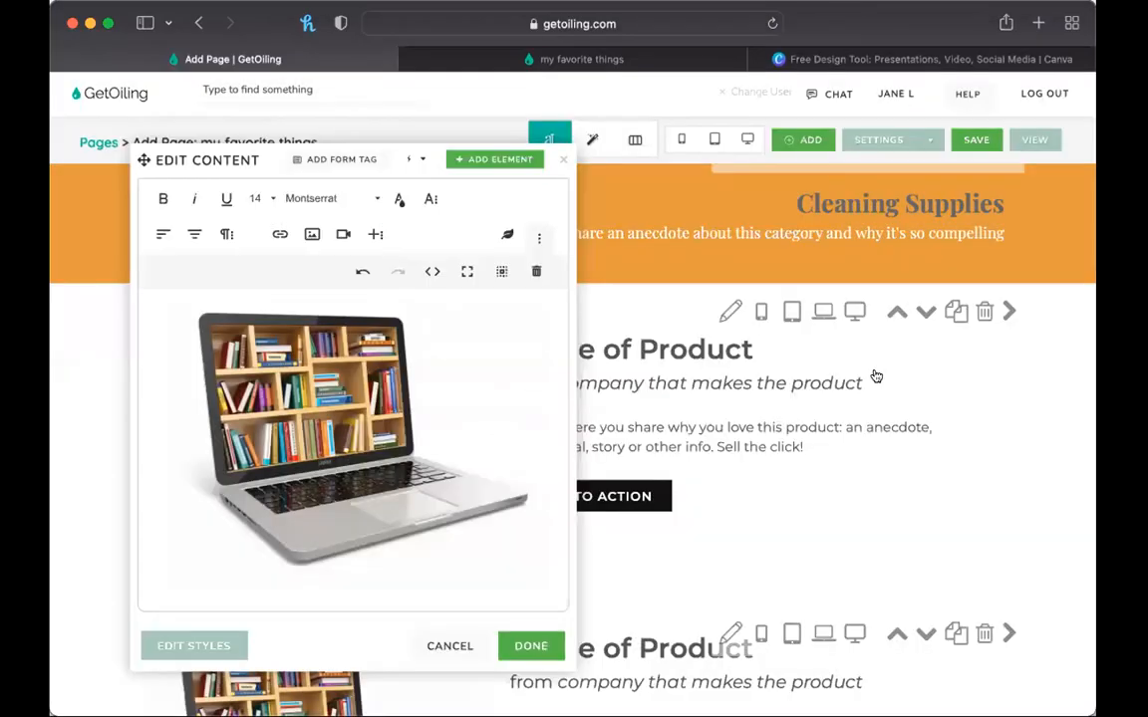
{"action": "left_click", "coordinate": [561, 164]}
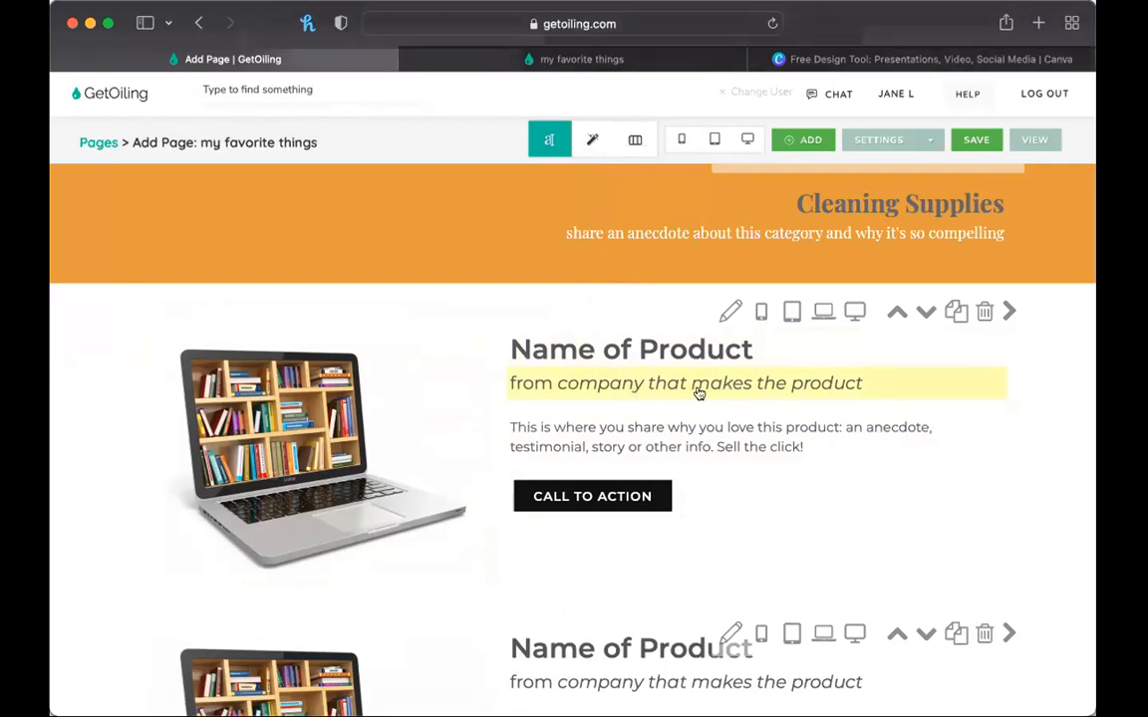
Open the first Cleaning Supplies product's content for editing and insert an empty line between its description and the Call to Action button.
{"action": "left_click", "coordinate": [530, 441]}
{"action": "left_click_drag", "start_coordinate": [544, 316], "coordinate": [929, 353]}
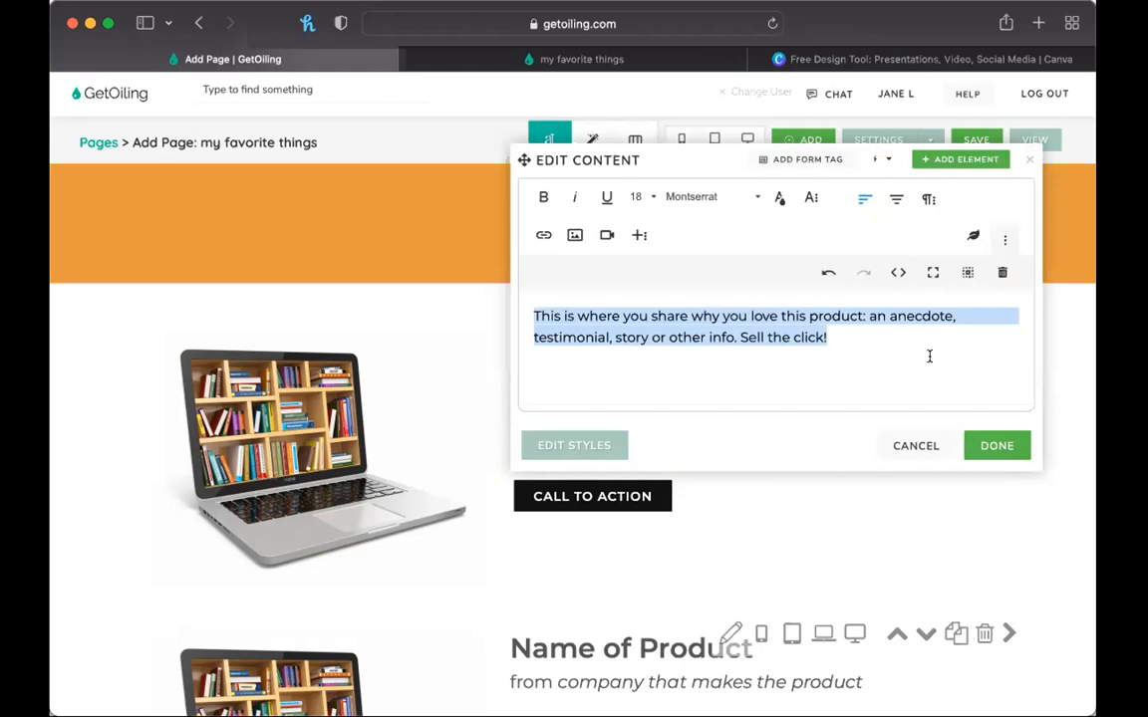
{"action": "left_click", "coordinate": [660, 495]}
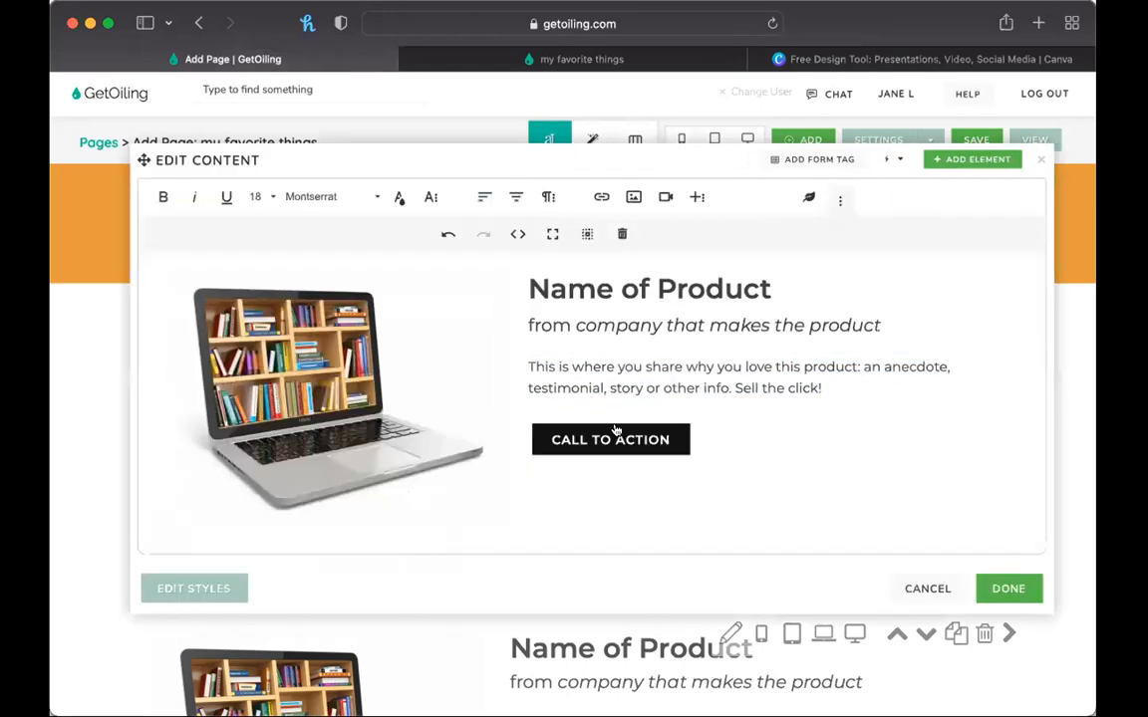
{"action": "left_click", "coordinate": [620, 440]}
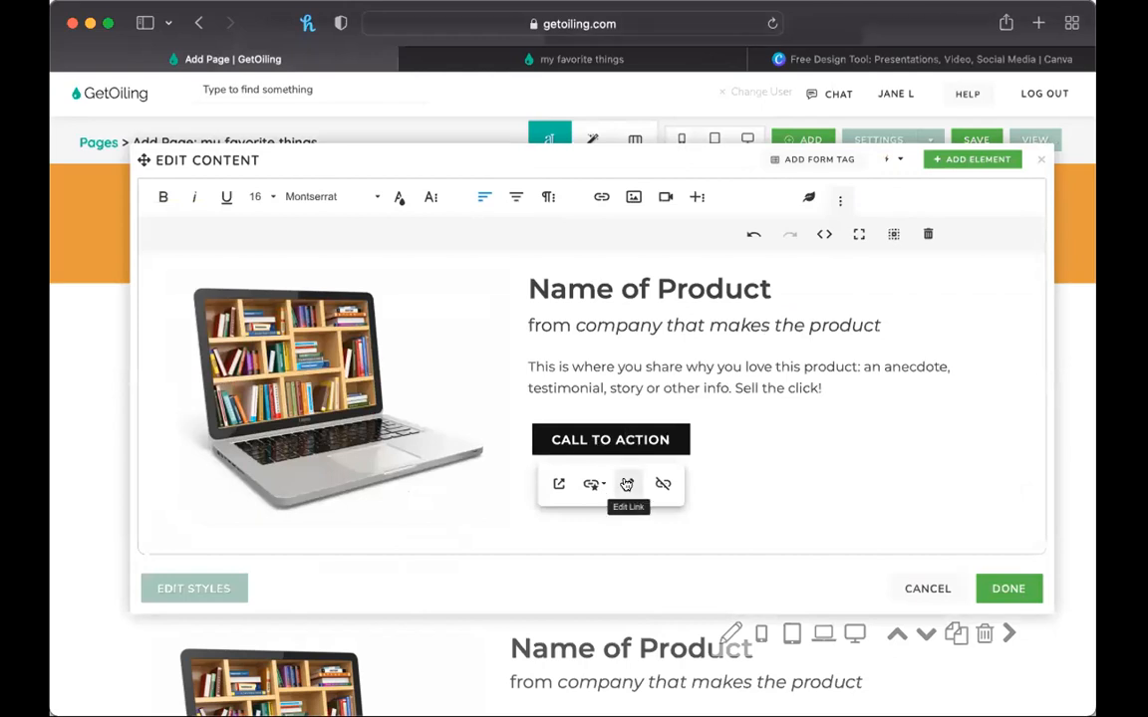
{"action": "left_click", "coordinate": [847, 402]}
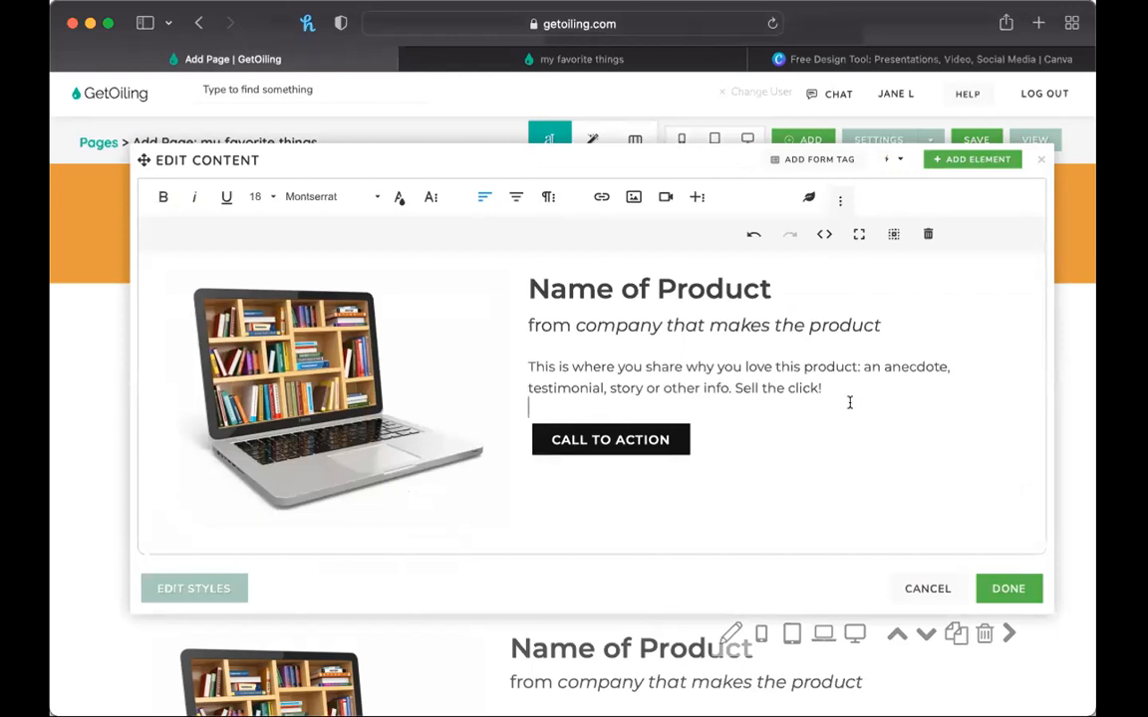
{"action": "key", "text": "Return"}
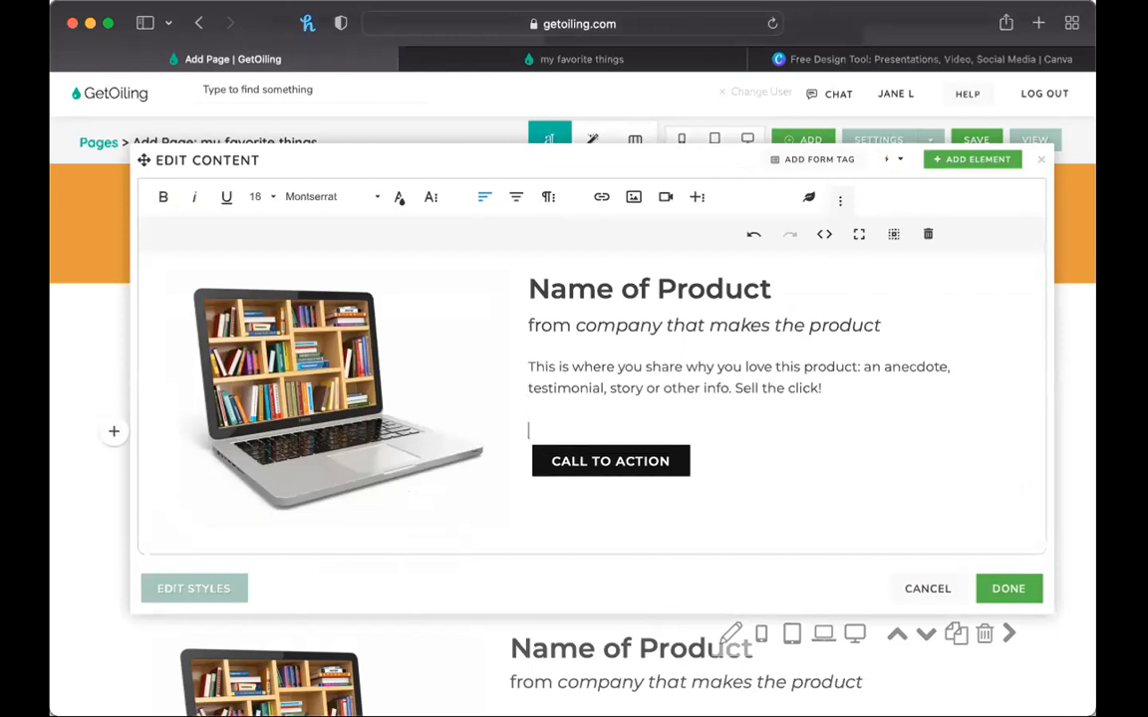
Open the US Young Living website, youngliving.com, in a new browser tab.
{"action": "key", "text": "super+t"}
{"action": "type", "text": "youngliving"}
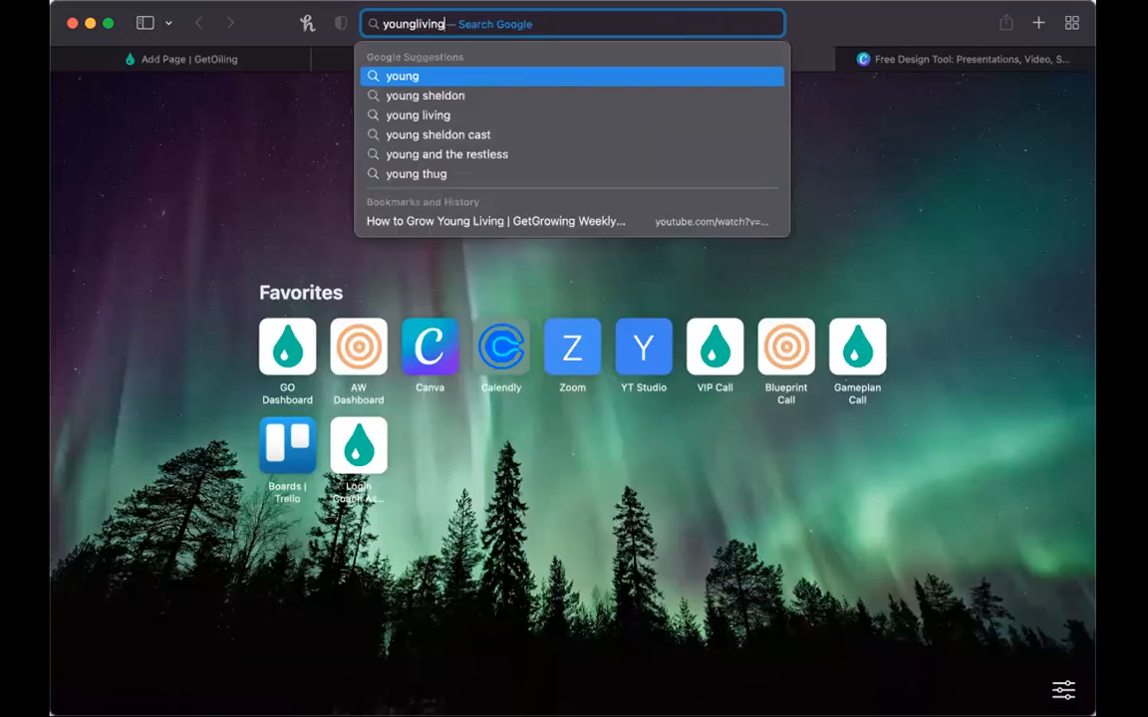
{"action": "type", "text": ".com/us/e"}
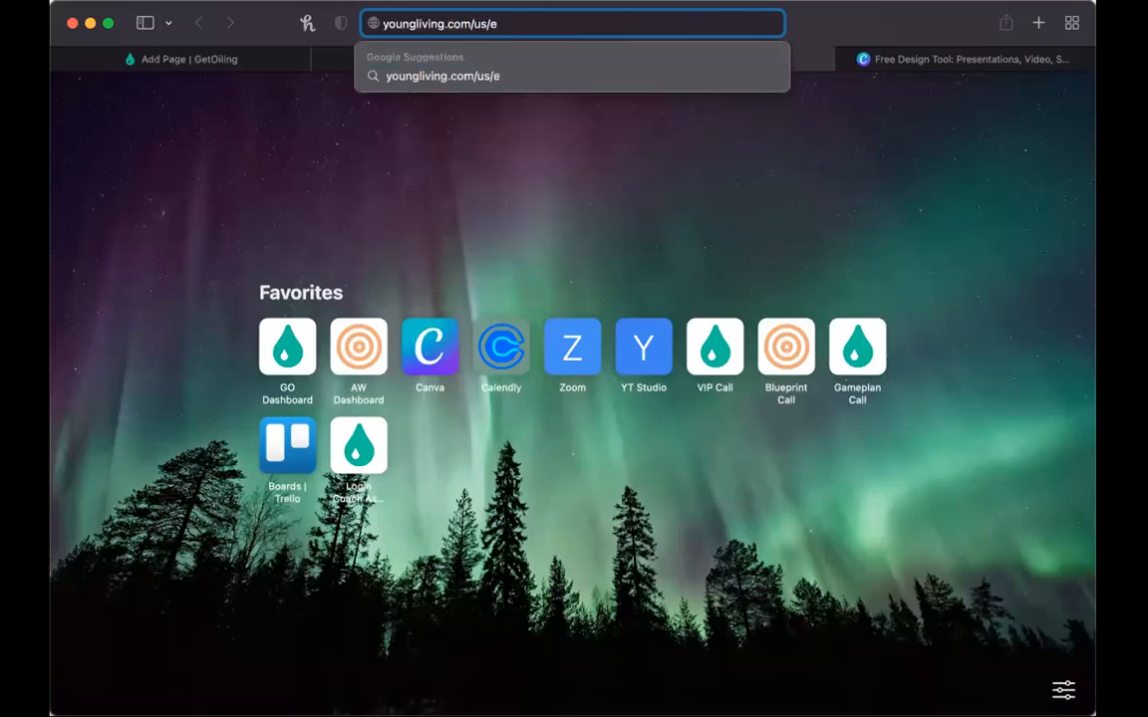
{"action": "key", "text": "Return"}
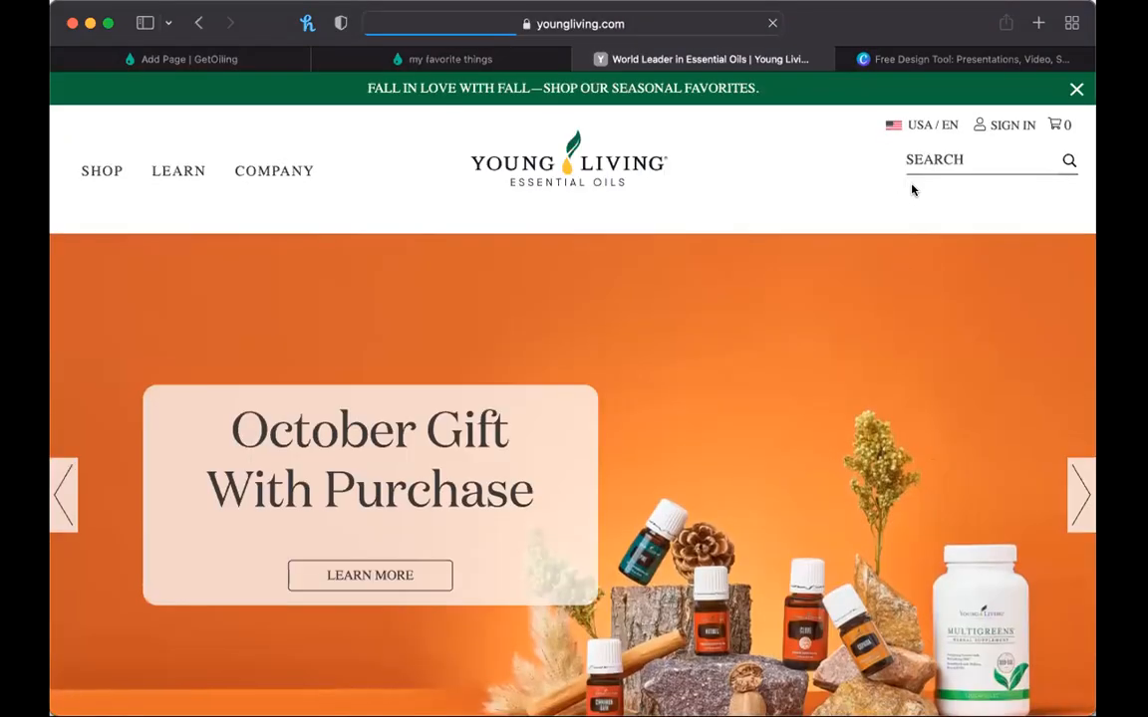
Search the Young Living site for "thieves household".
{"action": "left_click", "coordinate": [965, 156]}
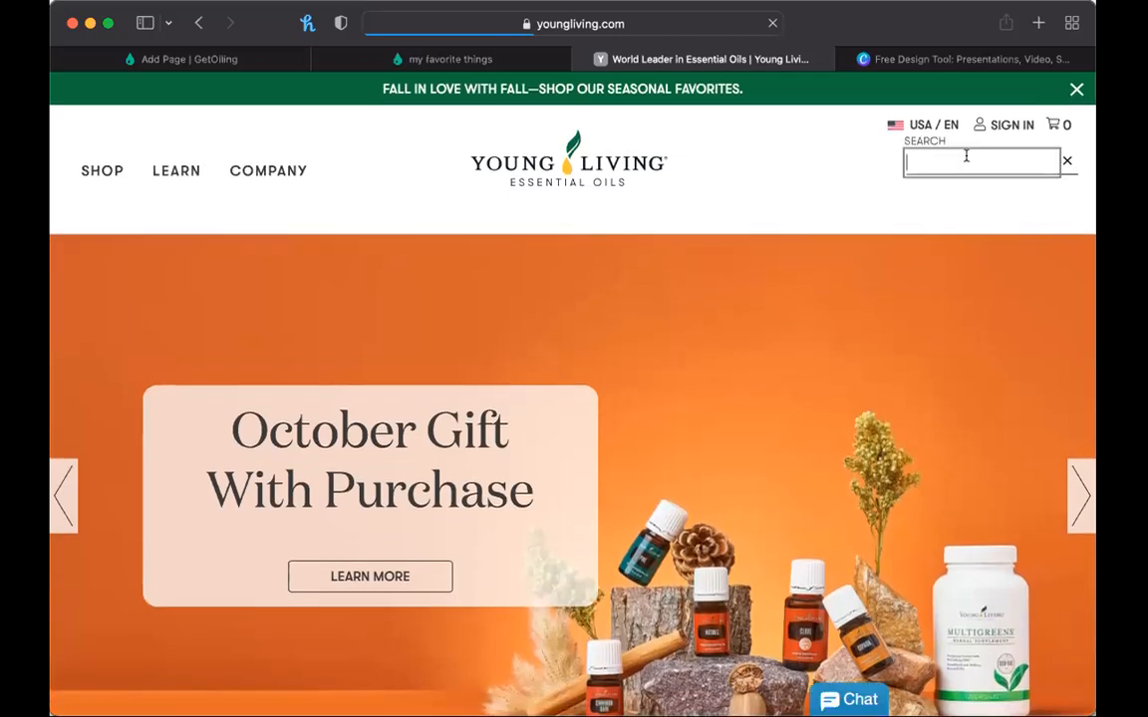
{"action": "type", "text": "thieves householde"}
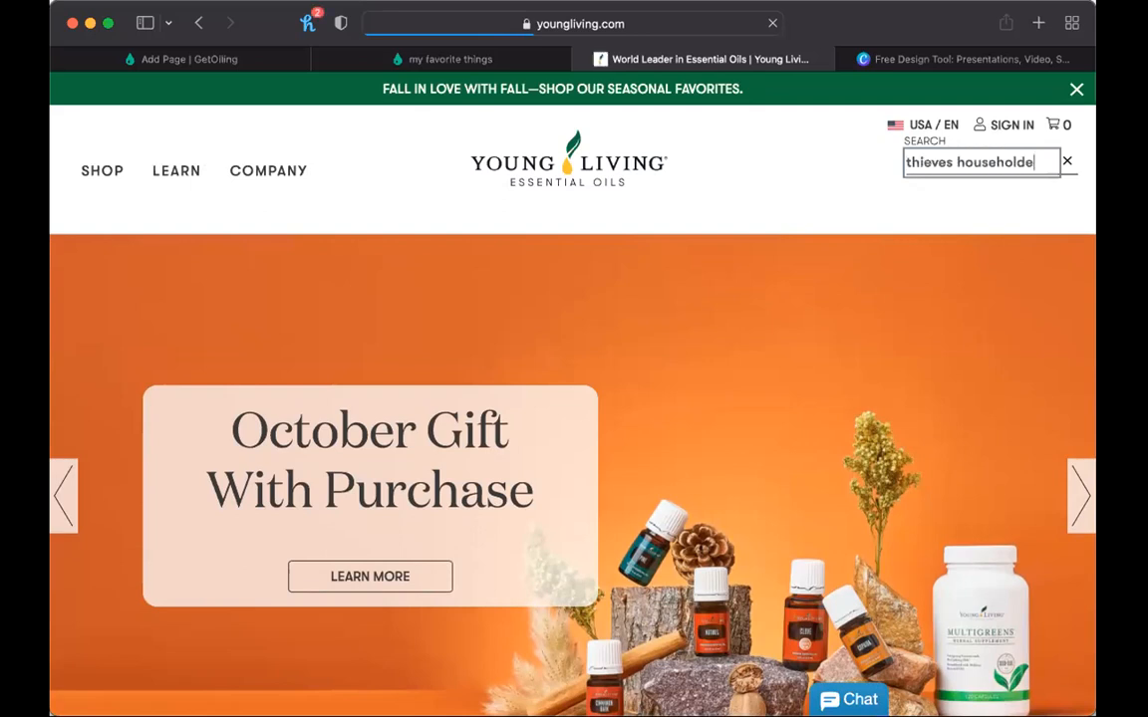
{"action": "key", "text": "BackSpace"}
{"action": "key", "text": "Return"}
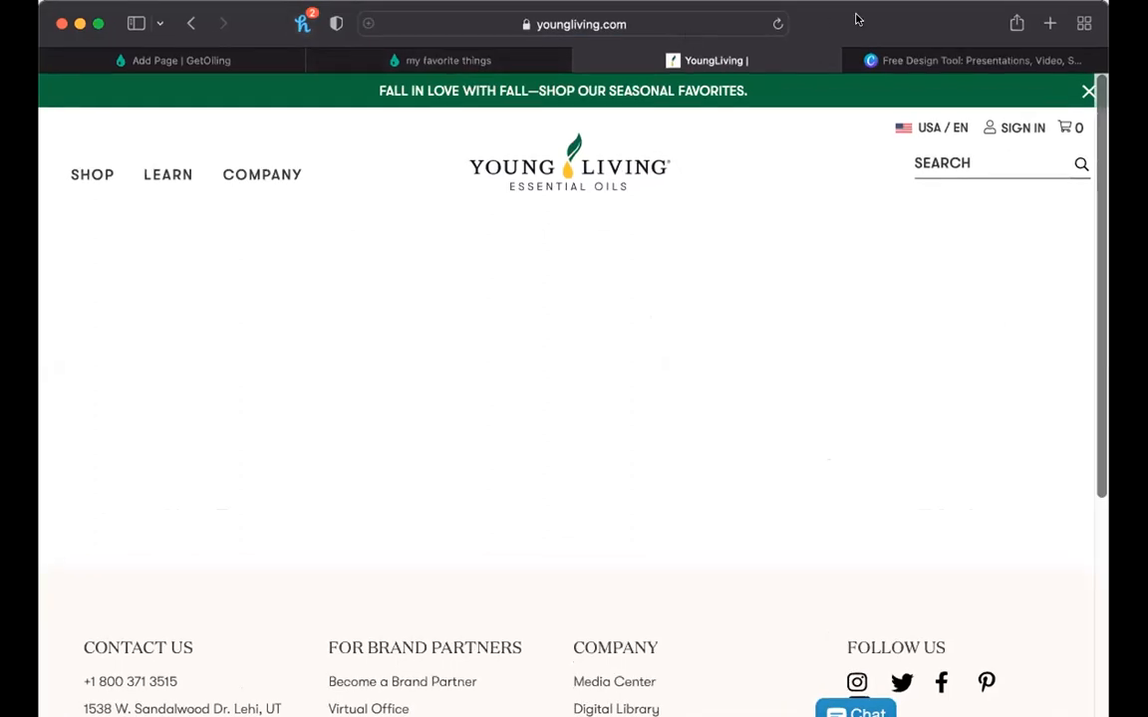
Open the Thieves Household Cleaner product from the search results and copy its link.
{"action": "left_click", "coordinate": [689, 27]}
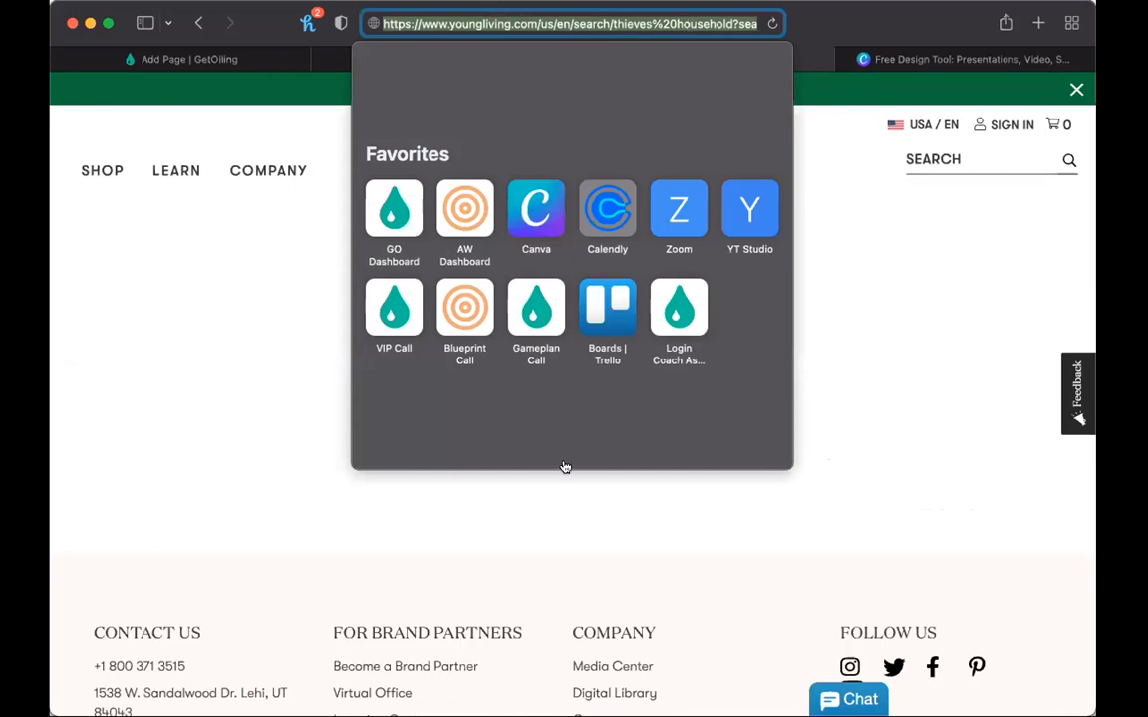
{"action": "left_click", "coordinate": [239, 397]}
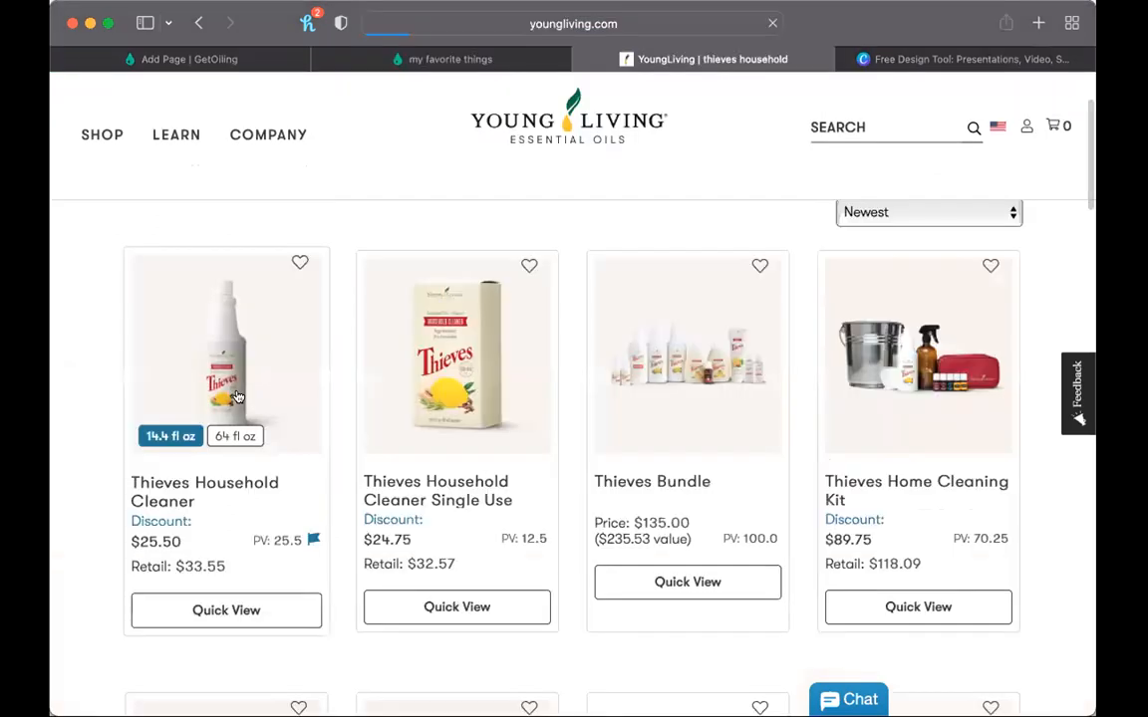
{"action": "right_click", "coordinate": [238, 383]}
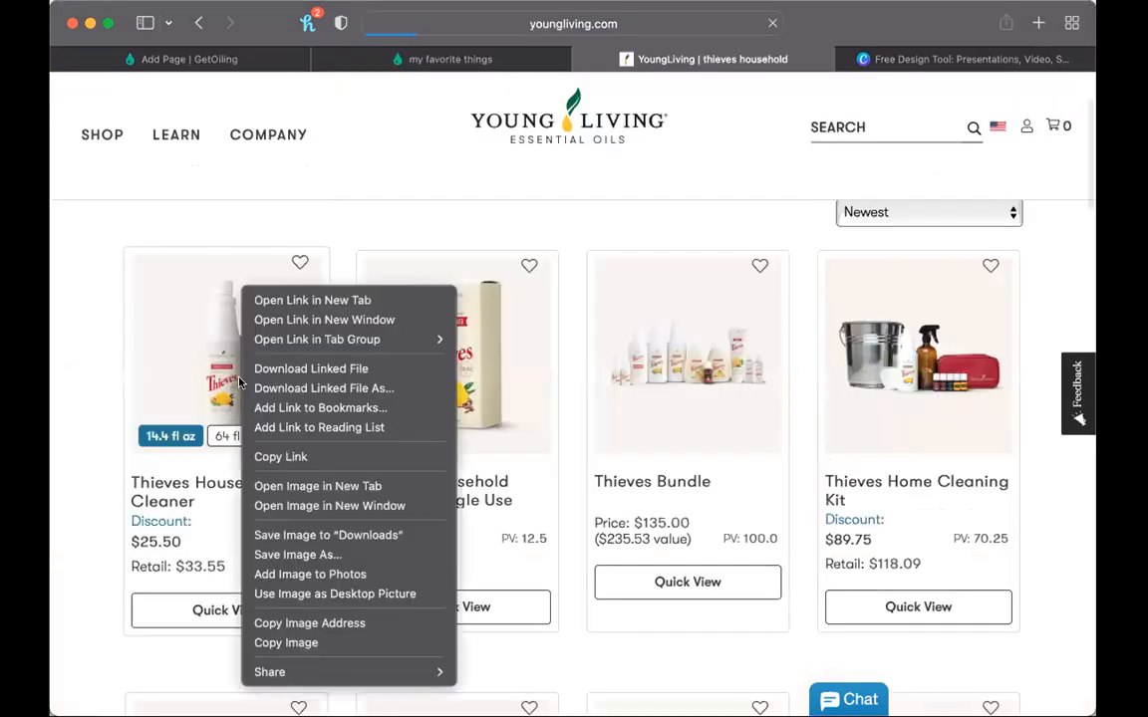
{"action": "left_click", "coordinate": [294, 456]}
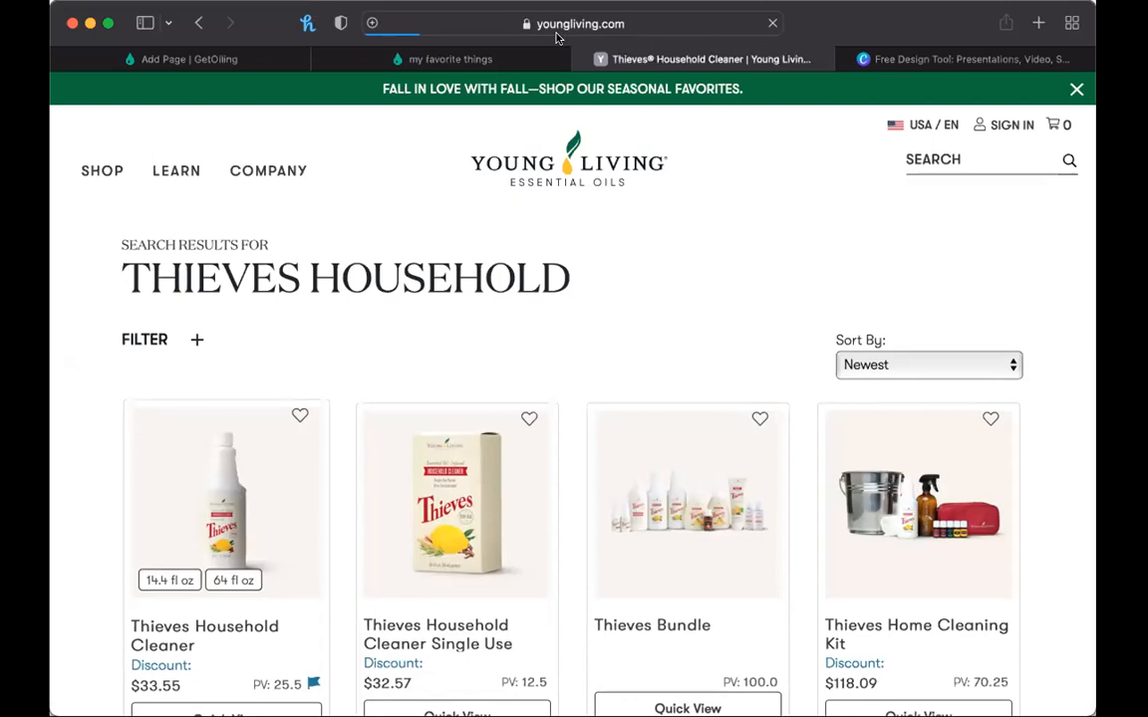
Return to the GetOiling page editor and examine the content editor's option for inserting a YL link with the member number.
{"action": "left_click", "coordinate": [226, 59]}
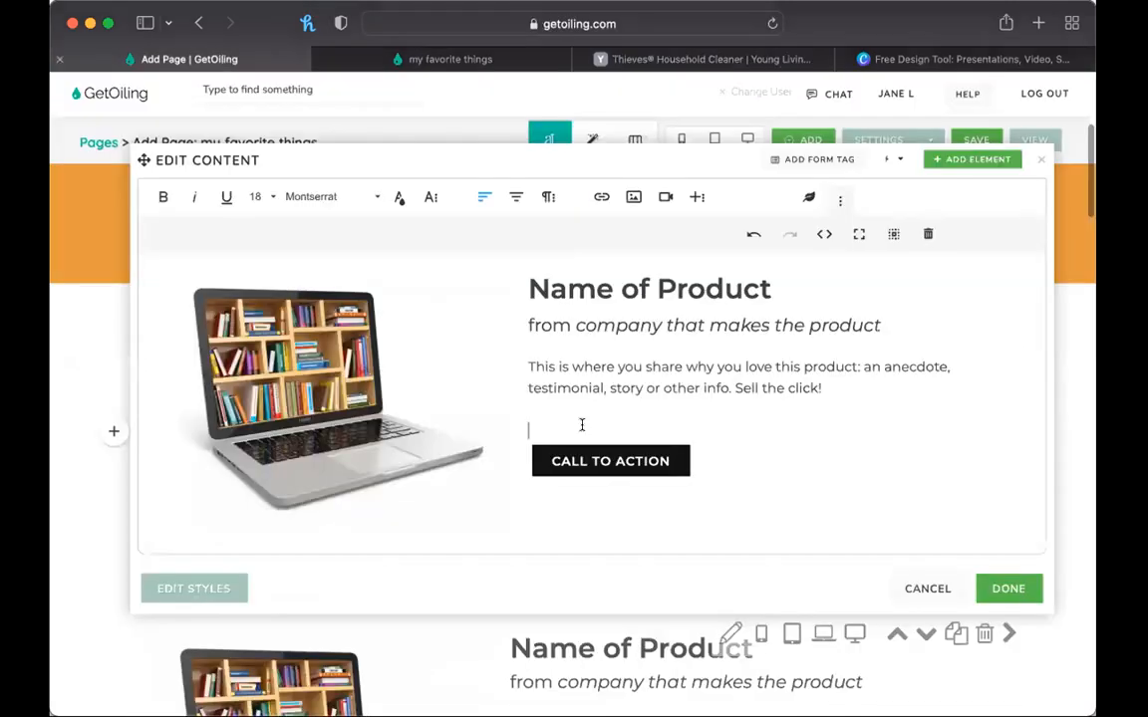
{"action": "scroll", "coordinate": [808, 206], "scroll_direction": "up", "scroll_amount": 3}
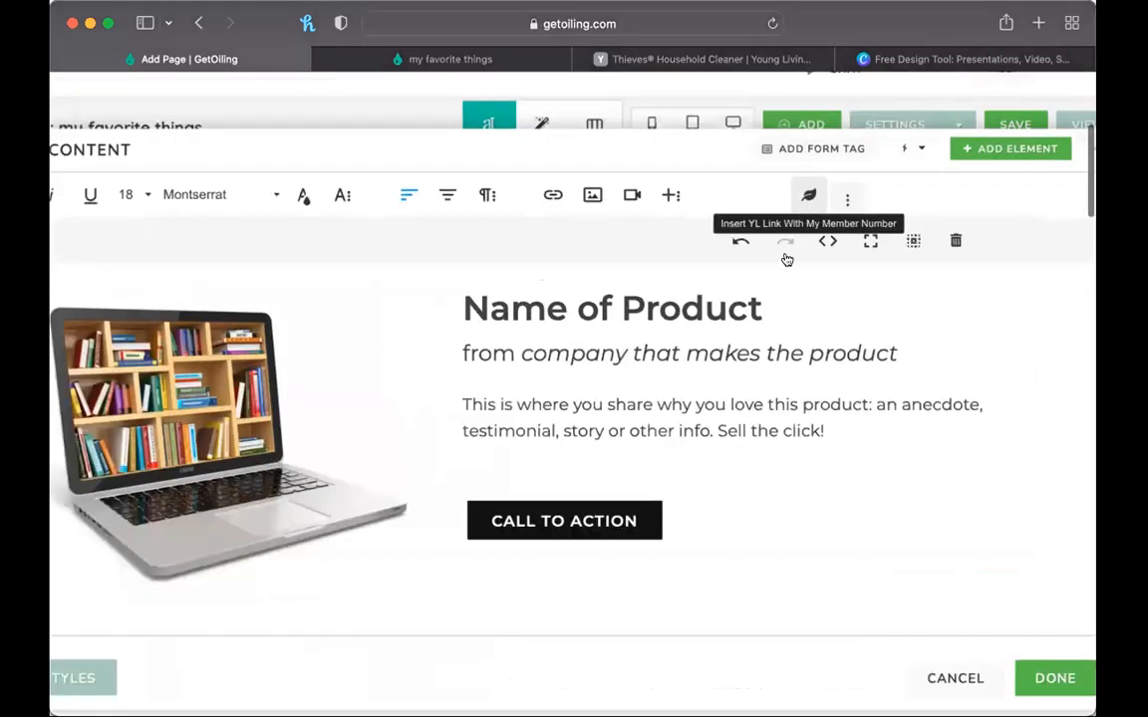
{"action": "scroll", "coordinate": [817, 336], "scroll_direction": "up", "scroll_amount": 3}
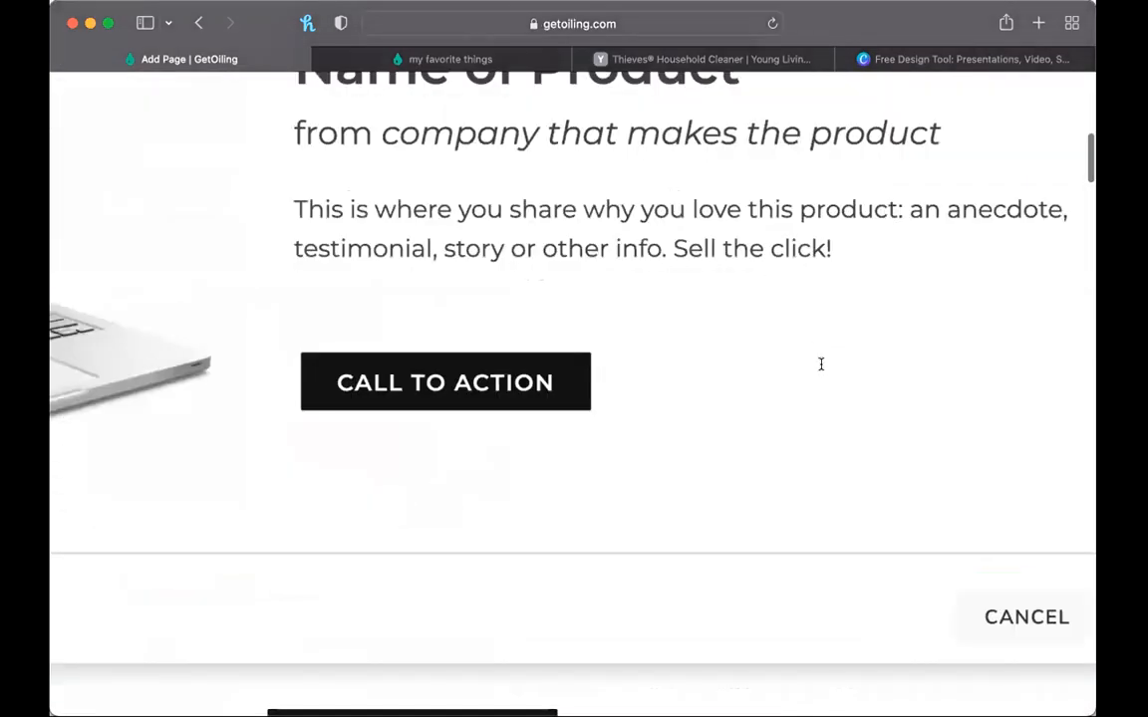
{"action": "scroll", "coordinate": [821, 364], "scroll_direction": "down", "scroll_amount": 3}
{"action": "scroll", "coordinate": [831, 272], "scroll_direction": "up", "scroll_amount": 2}
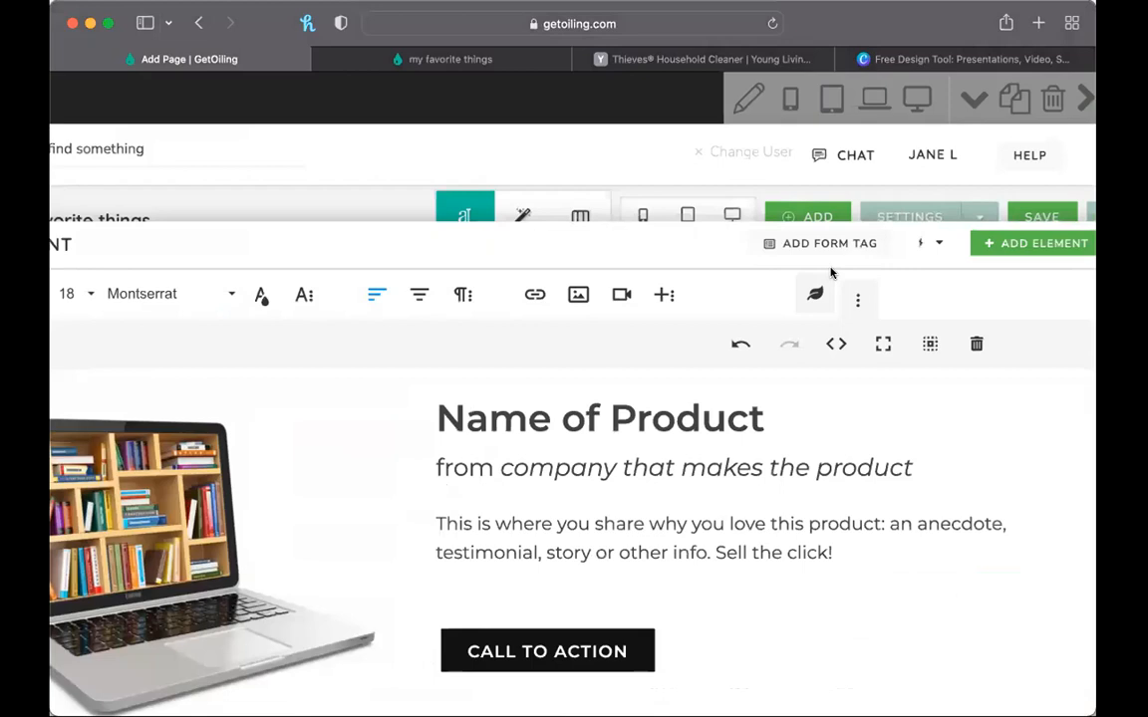
{"action": "scroll", "coordinate": [871, 277], "scroll_direction": "down", "scroll_amount": 1}
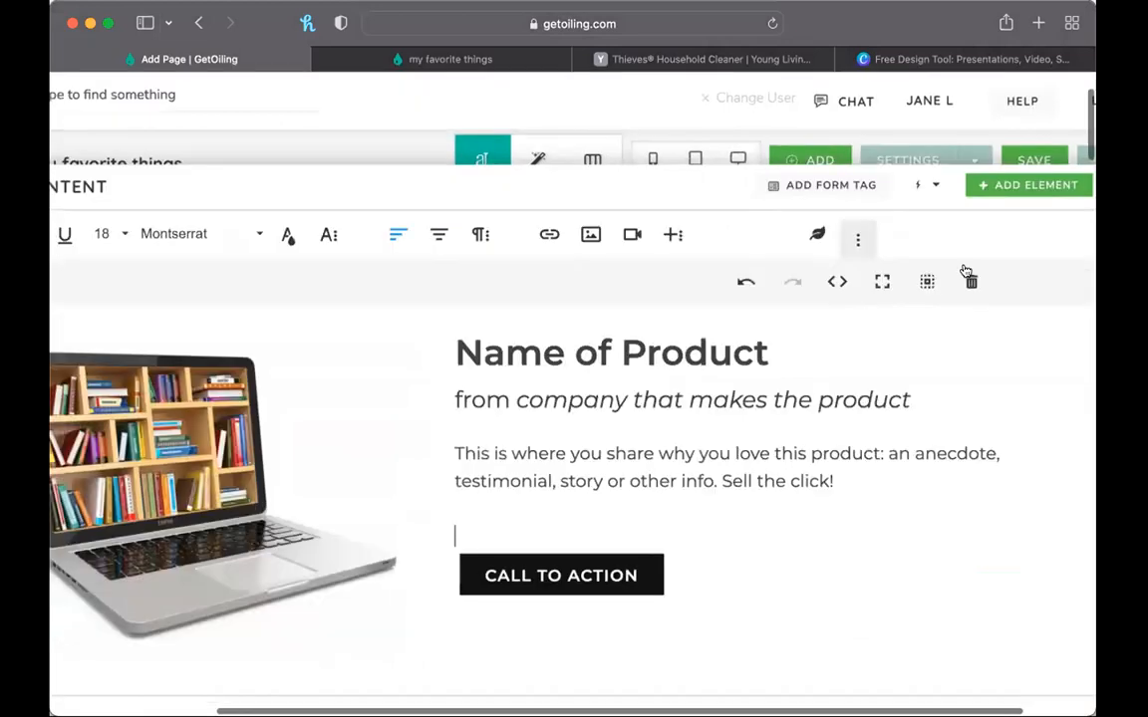
{"action": "scroll", "coordinate": [520, 484], "scroll_direction": "down", "scroll_amount": 3}
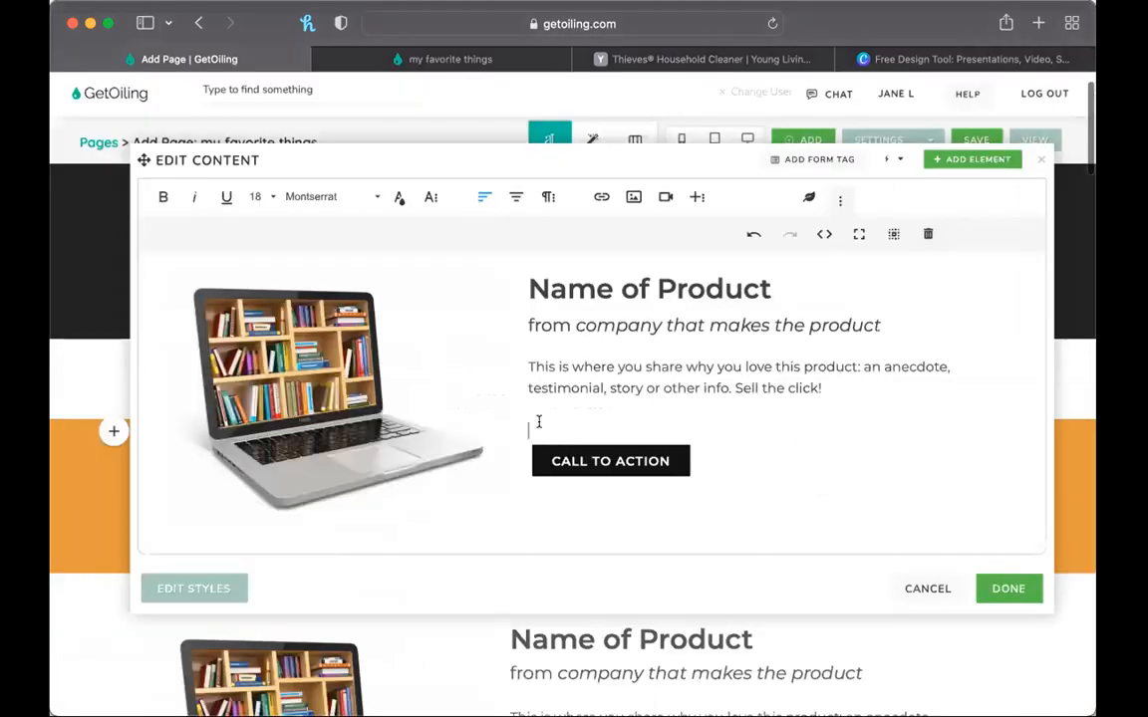
Insert the YL product link for thieves-household-cleaner on the empty line above the call-to-action button.
{"action": "left_click", "coordinate": [808, 198]}
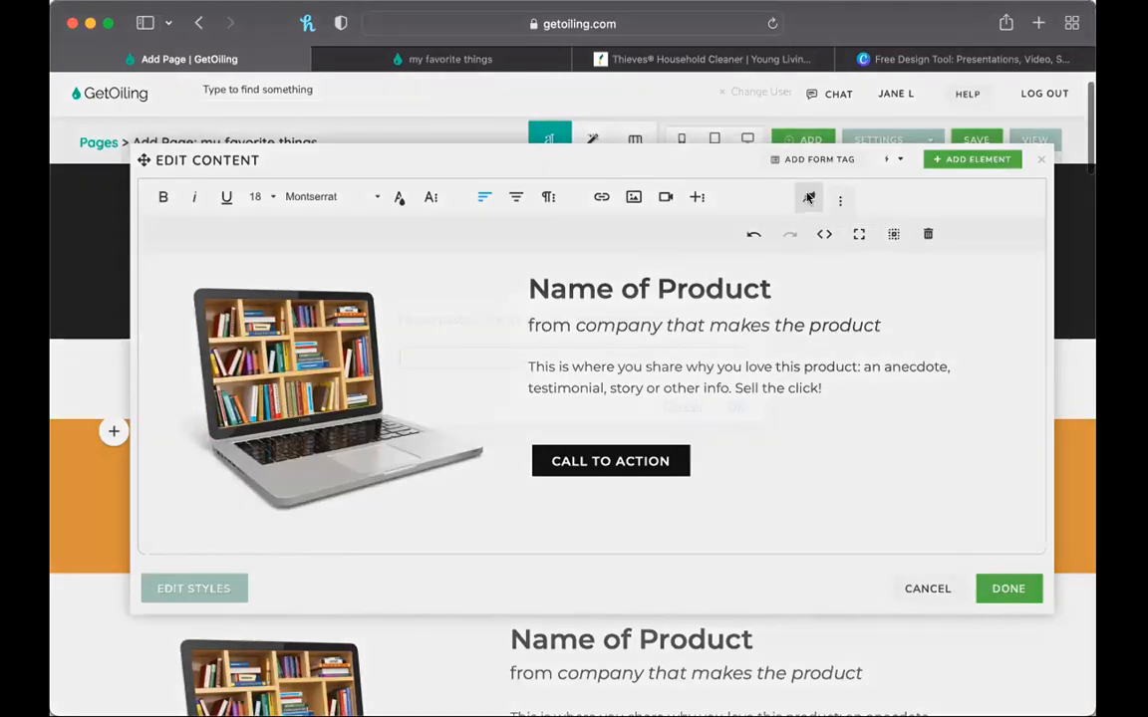
{"action": "key", "text": "super+v"}
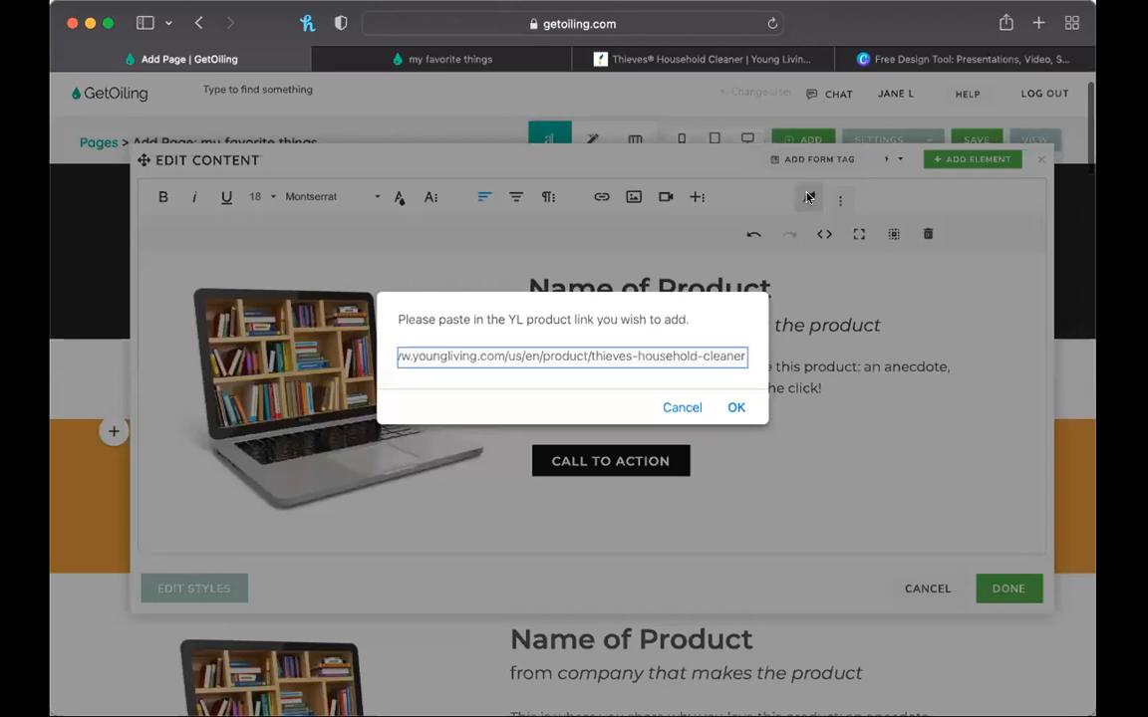
{"action": "left_click", "coordinate": [734, 410]}
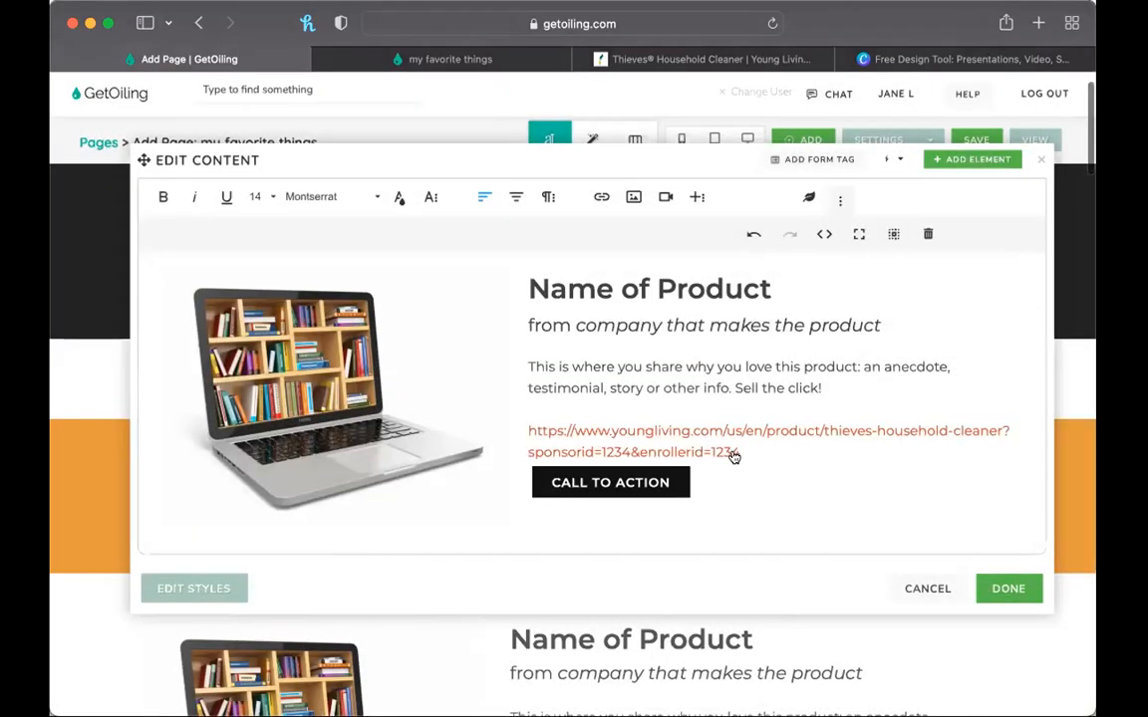
Apply the Black button style to the inserted product link.
{"action": "left_click", "coordinate": [734, 453]}
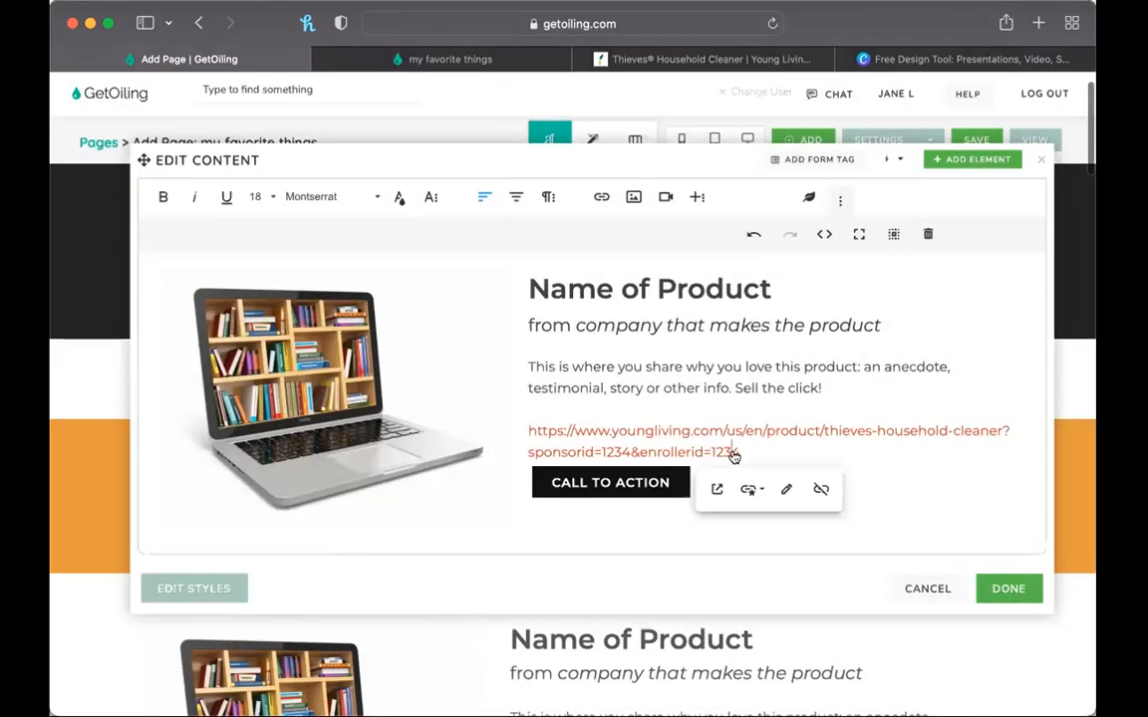
{"action": "left_click", "coordinate": [749, 490]}
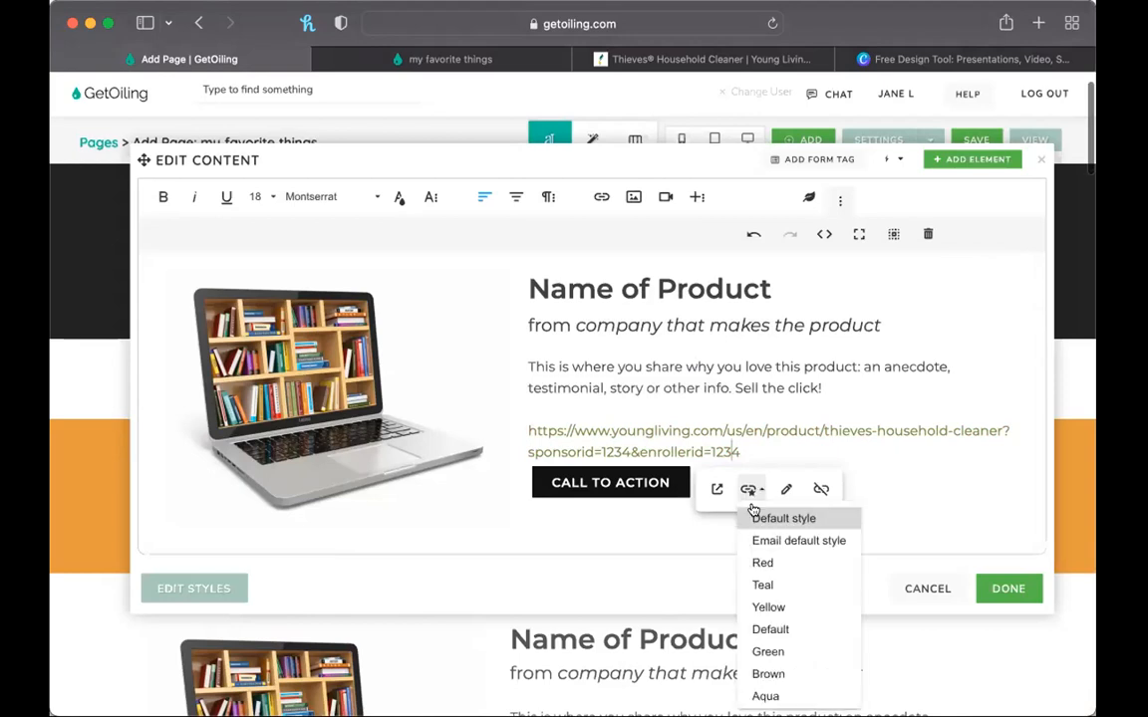
{"action": "scroll", "coordinate": [782, 598], "scroll_direction": "down", "scroll_amount": 10}
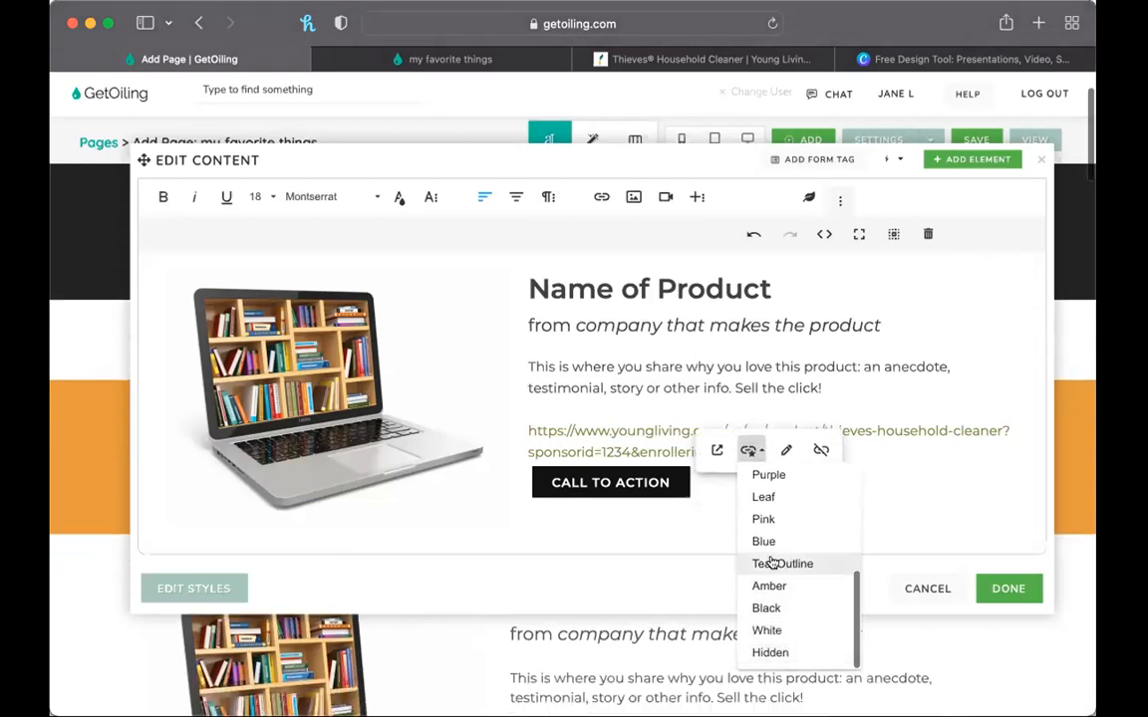
{"action": "left_click", "coordinate": [779, 609]}
Set the product link's display text to "Get it now".
{"action": "left_click", "coordinate": [796, 492]}
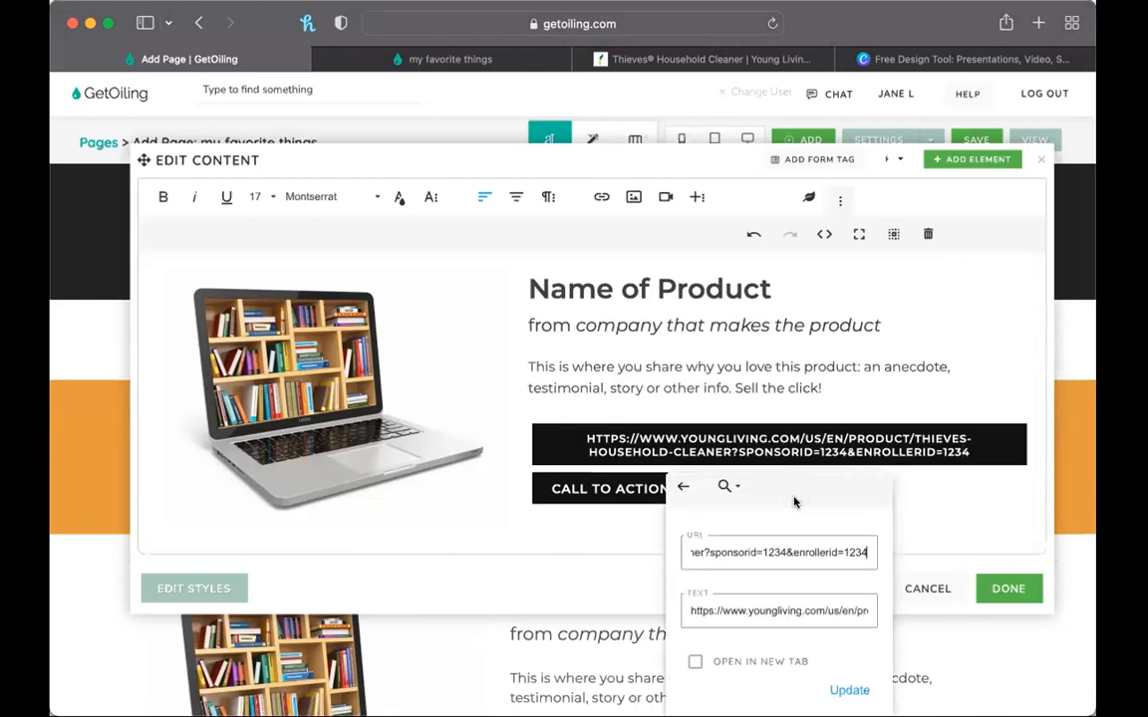
{"action": "double_click", "coordinate": [757, 607]}
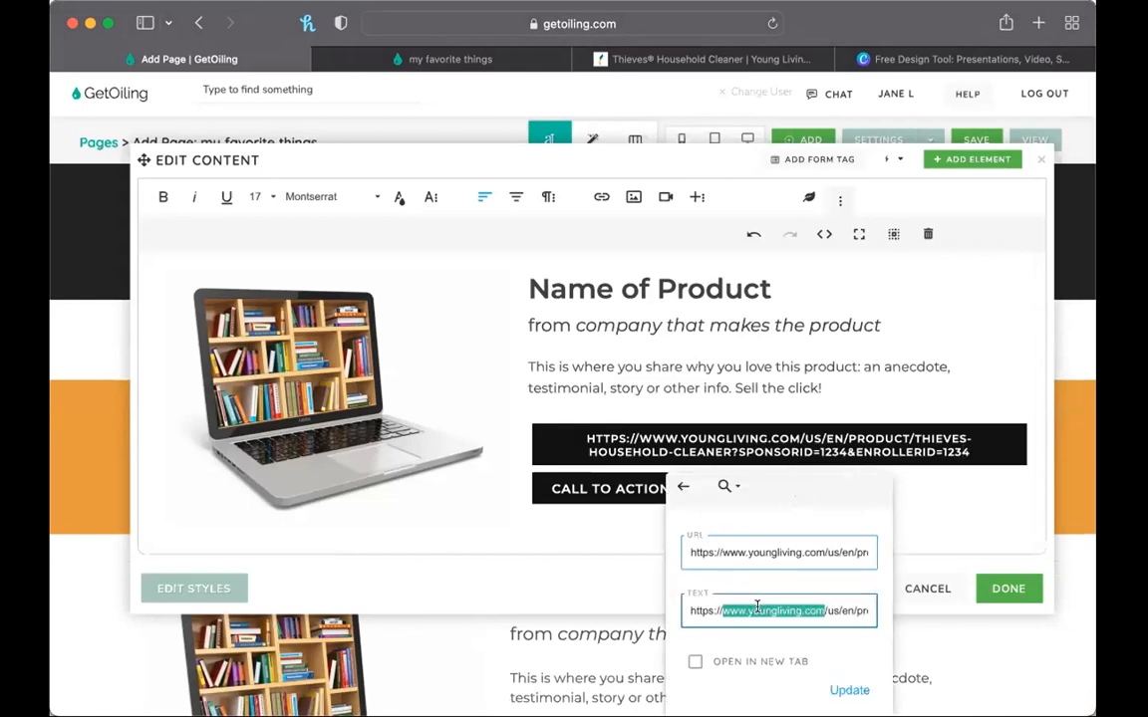
{"action": "triple_click", "coordinate": [757, 607]}
{"action": "type", "text": "Get it now"}
{"action": "key", "text": "Return"}
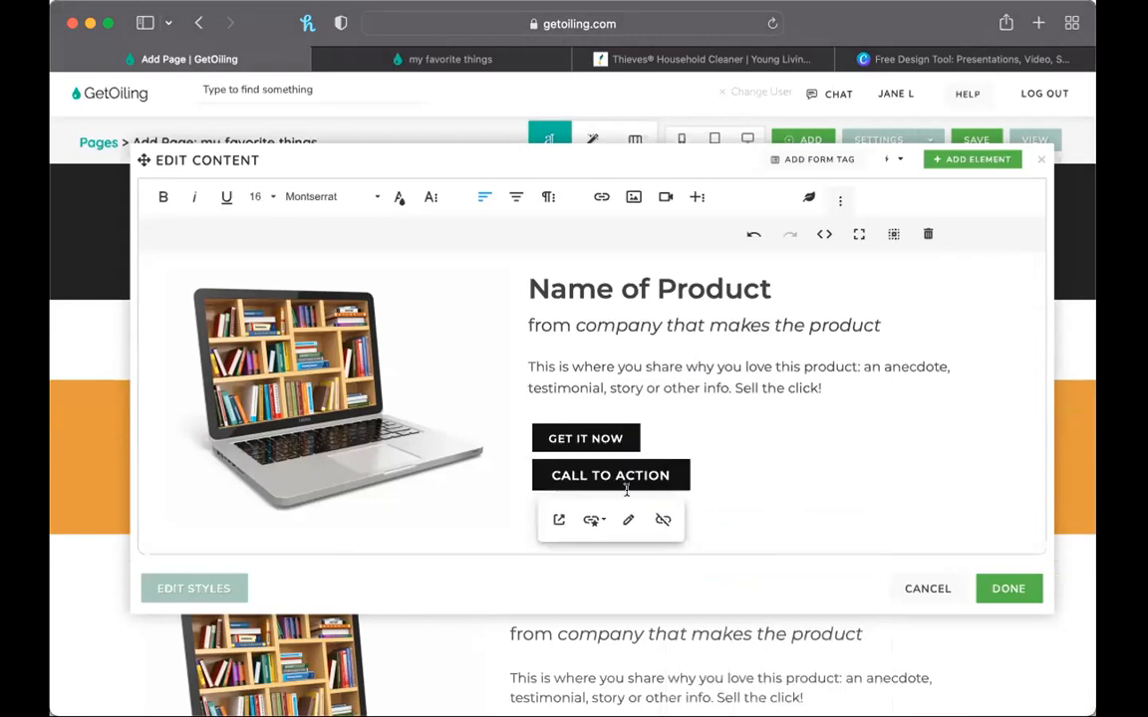
Remove the link from the "Call to Action" placeholder button and delete its text.
{"action": "left_click", "coordinate": [662, 517]}
{"action": "left_click_drag", "start_coordinate": [673, 469], "coordinate": [595, 466]}
{"action": "left_click", "coordinate": [535, 470]}
{"action": "key", "text": "BackSpace"}
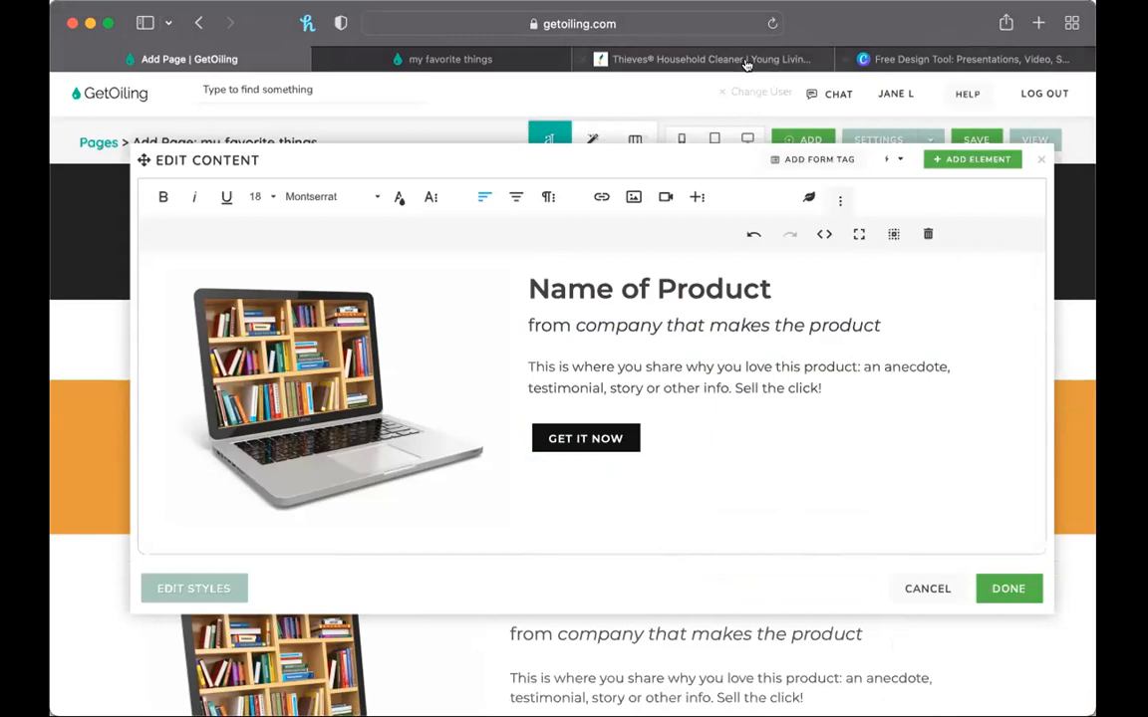
Switch to the Young Living product page and save the Thieves Household Cleaner bottle image to Downloads.
{"action": "left_click", "coordinate": [745, 60]}
{"action": "scroll", "coordinate": [304, 474], "scroll_direction": "down", "scroll_amount": 3}
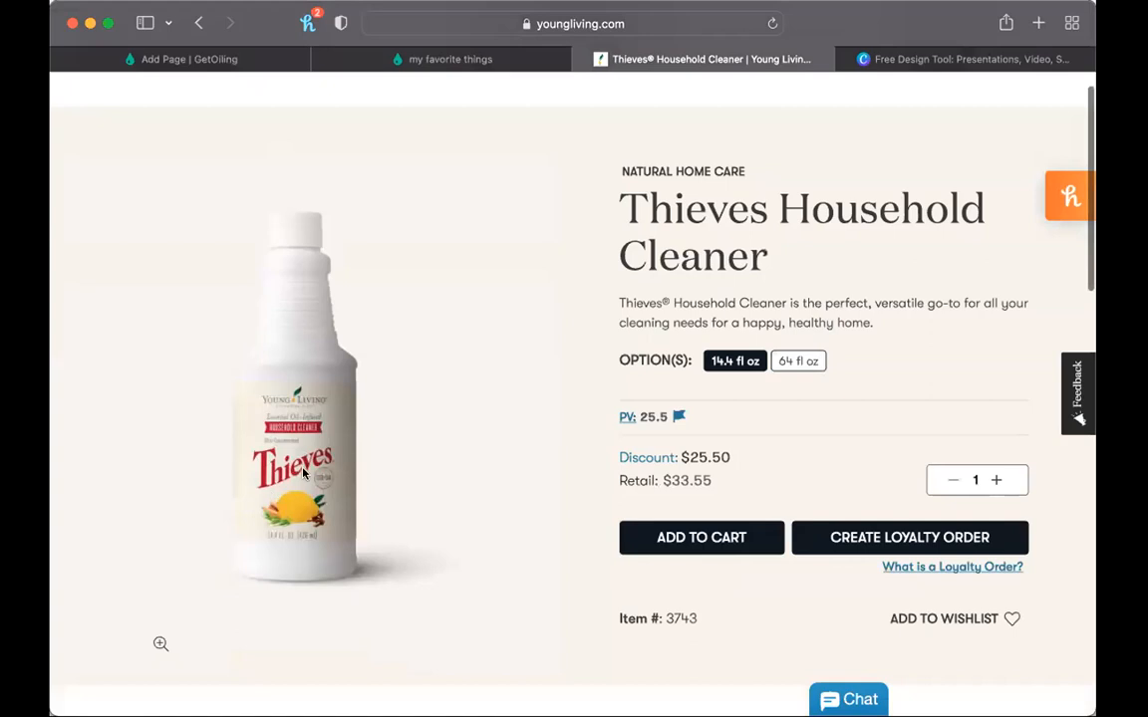
{"action": "right_click", "coordinate": [304, 475]}
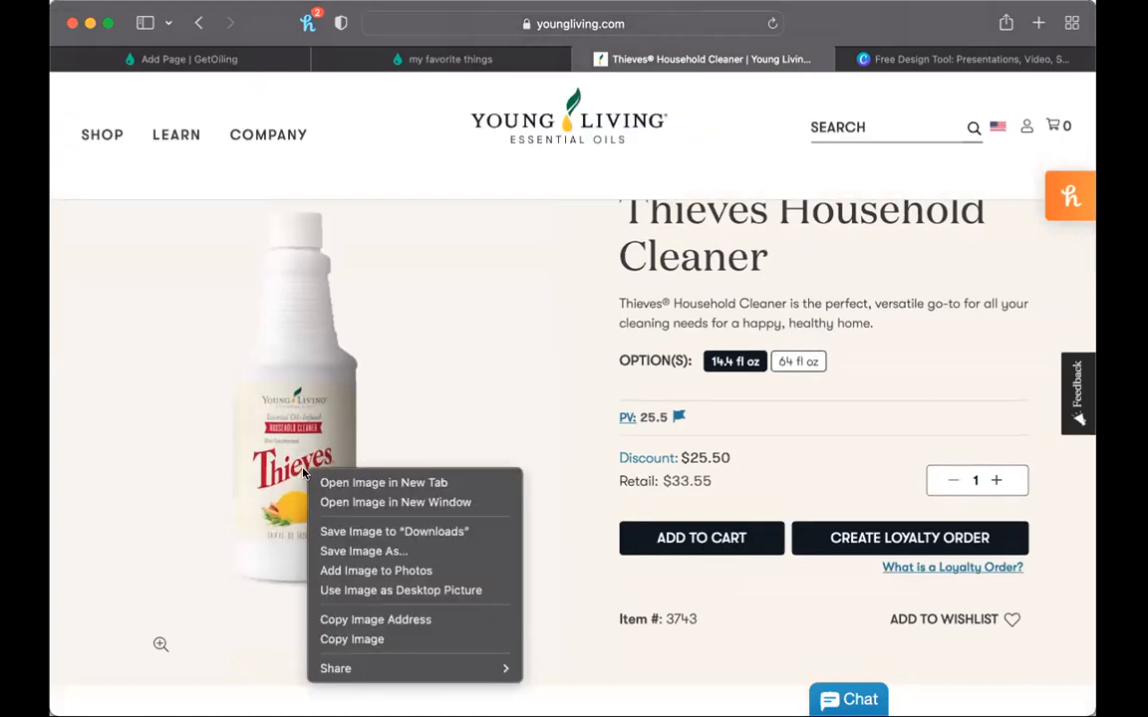
{"action": "left_click", "coordinate": [393, 531]}
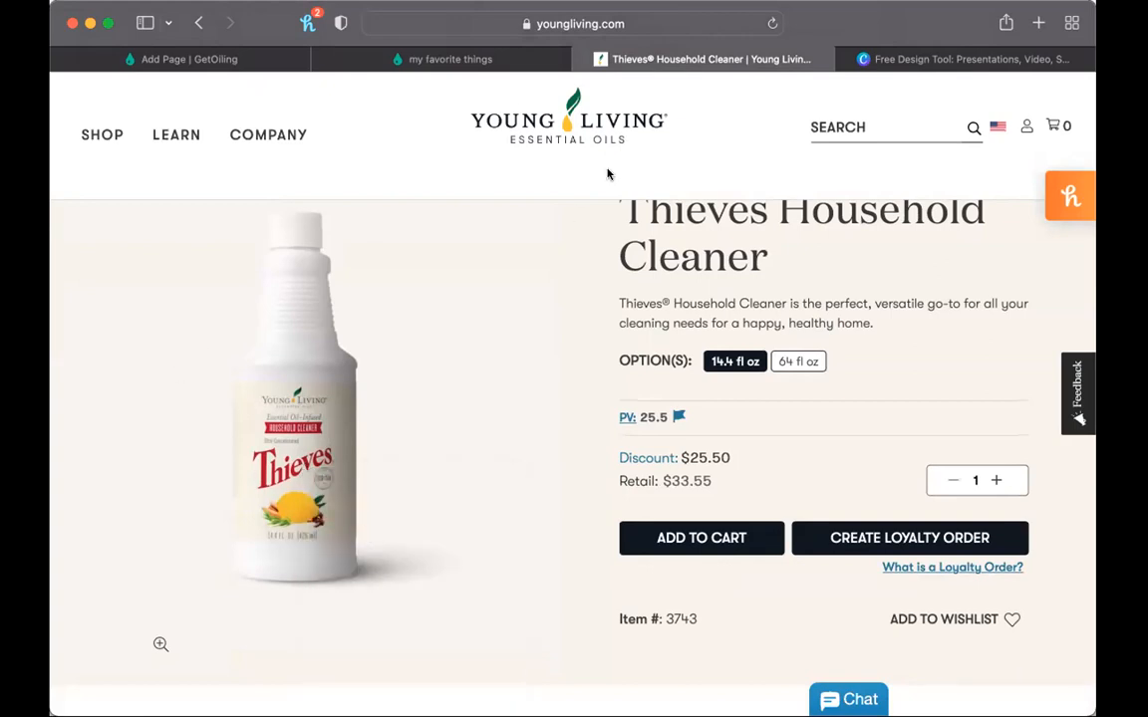
Switch to Canva and log in with the prefilled account password.
{"action": "left_click", "coordinate": [887, 59]}
{"action": "left_click", "coordinate": [699, 30]}
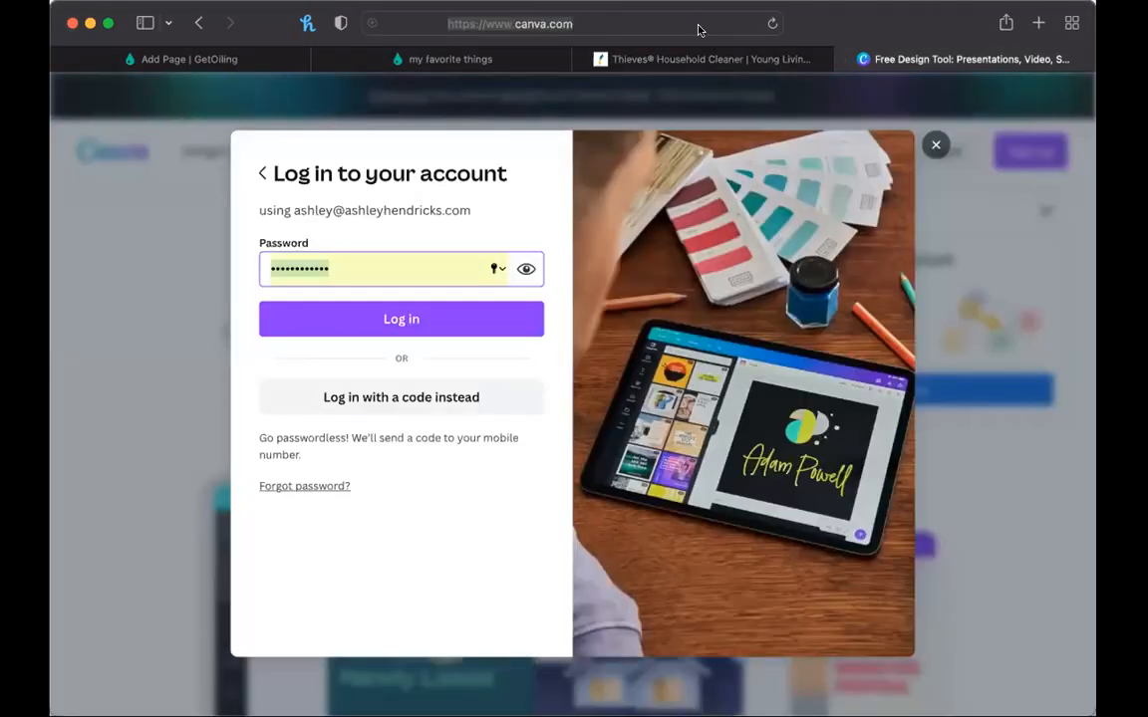
{"action": "left_click", "coordinate": [538, 219]}
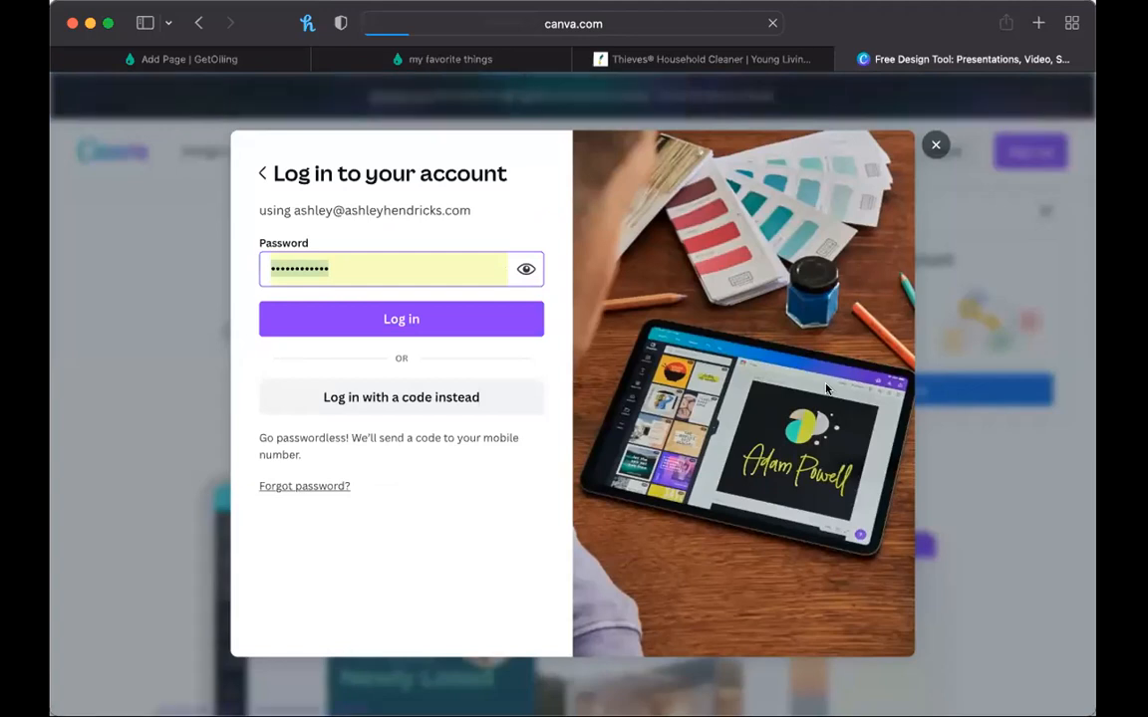
{"action": "left_click", "coordinate": [510, 328]}
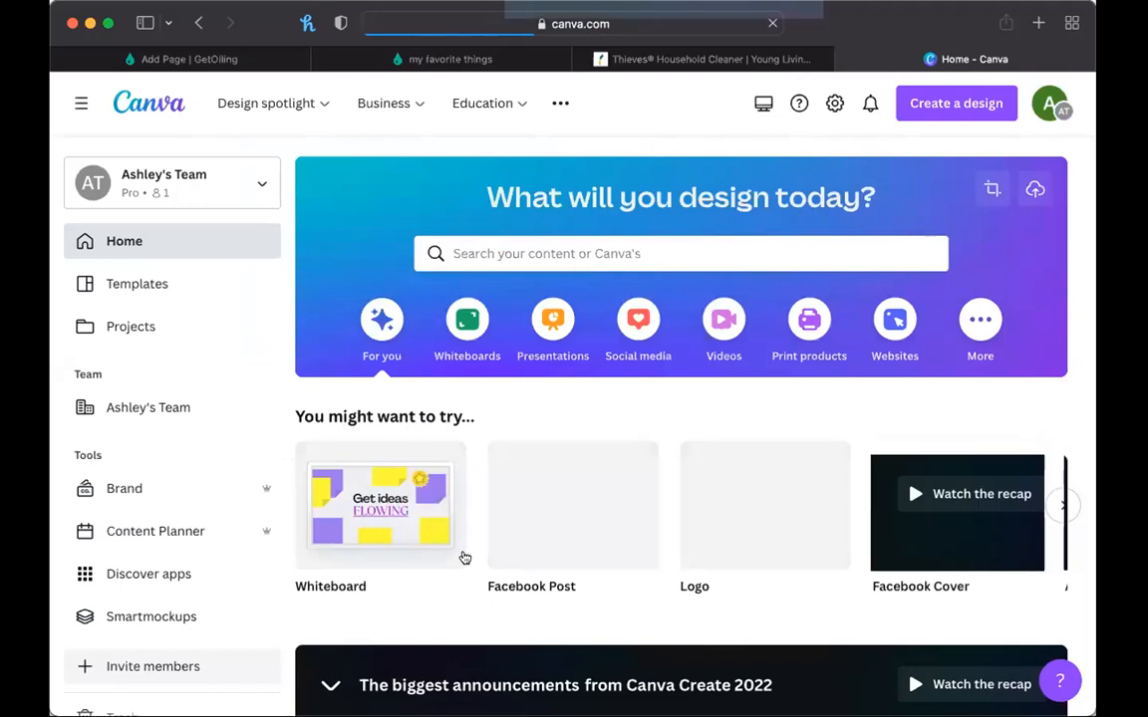
Open the recent design "favorite things page - amazon" and close the Thieves Household Cleaner page.
{"action": "scroll", "coordinate": [464, 557], "scroll_direction": "down", "scroll_amount": 5}
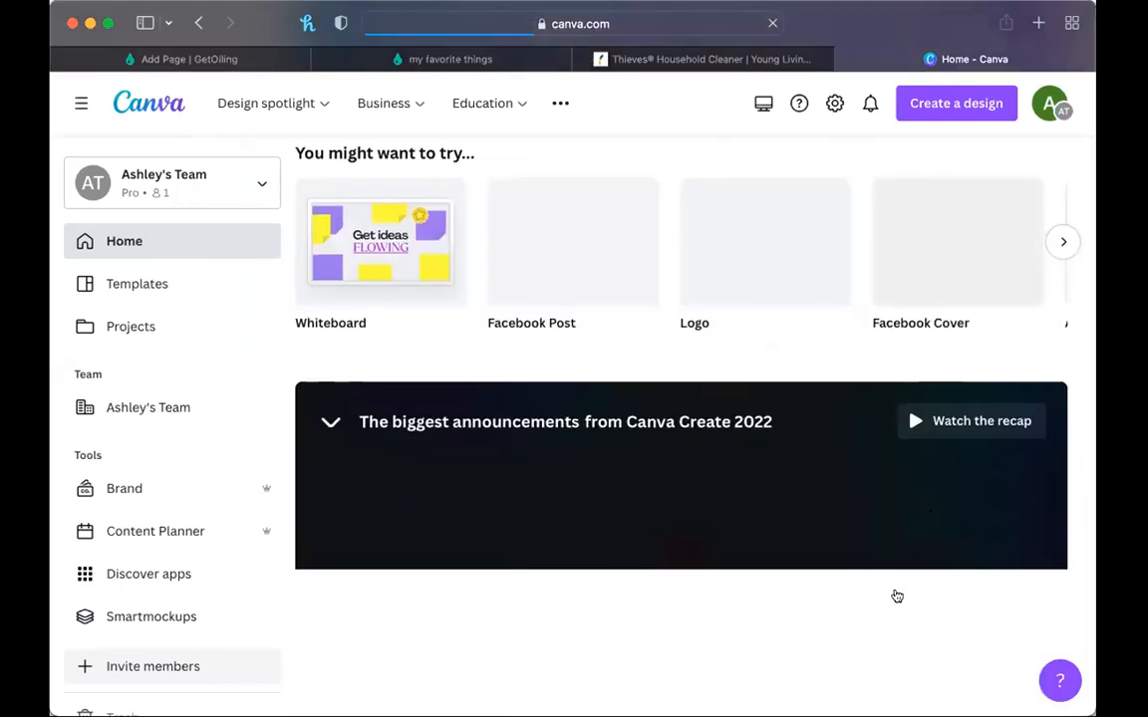
{"action": "scroll", "coordinate": [897, 596], "scroll_direction": "down", "scroll_amount": 5}
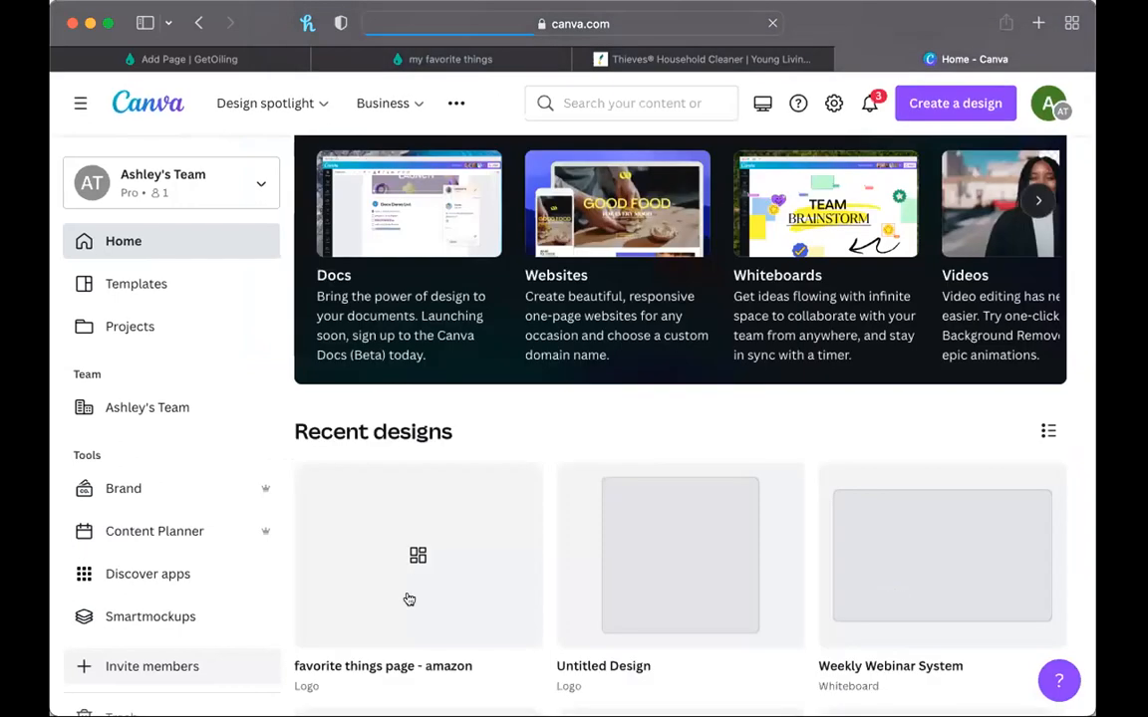
{"action": "left_click", "coordinate": [408, 597]}
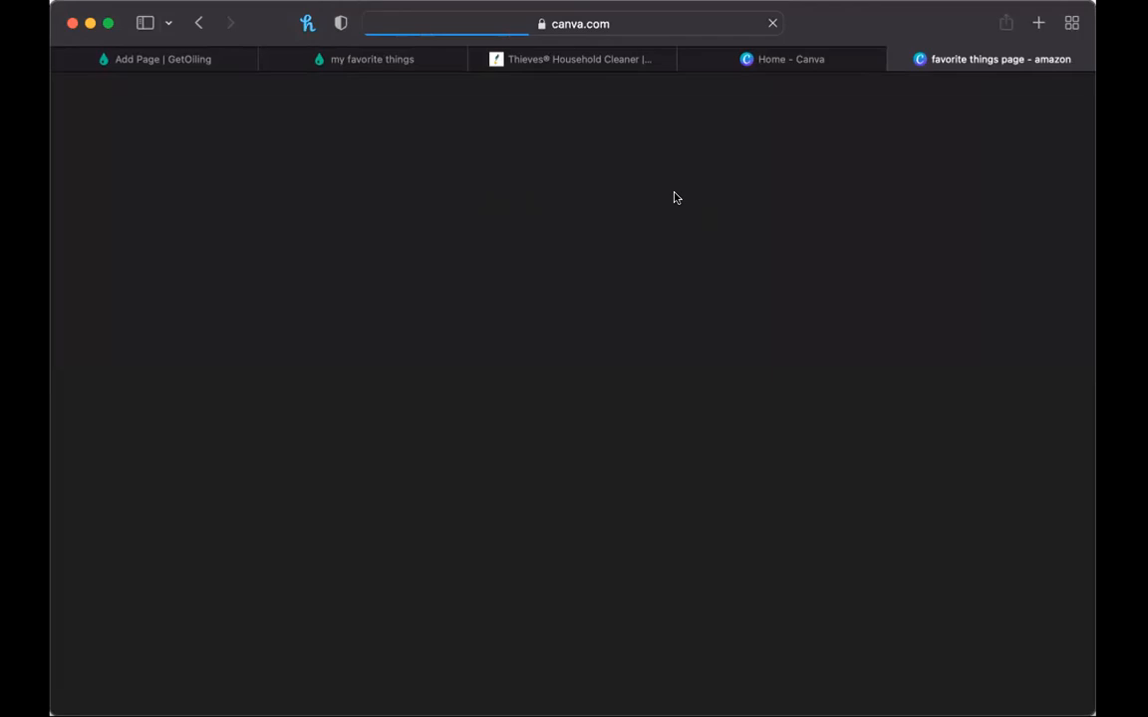
{"action": "left_click", "coordinate": [476, 61]}
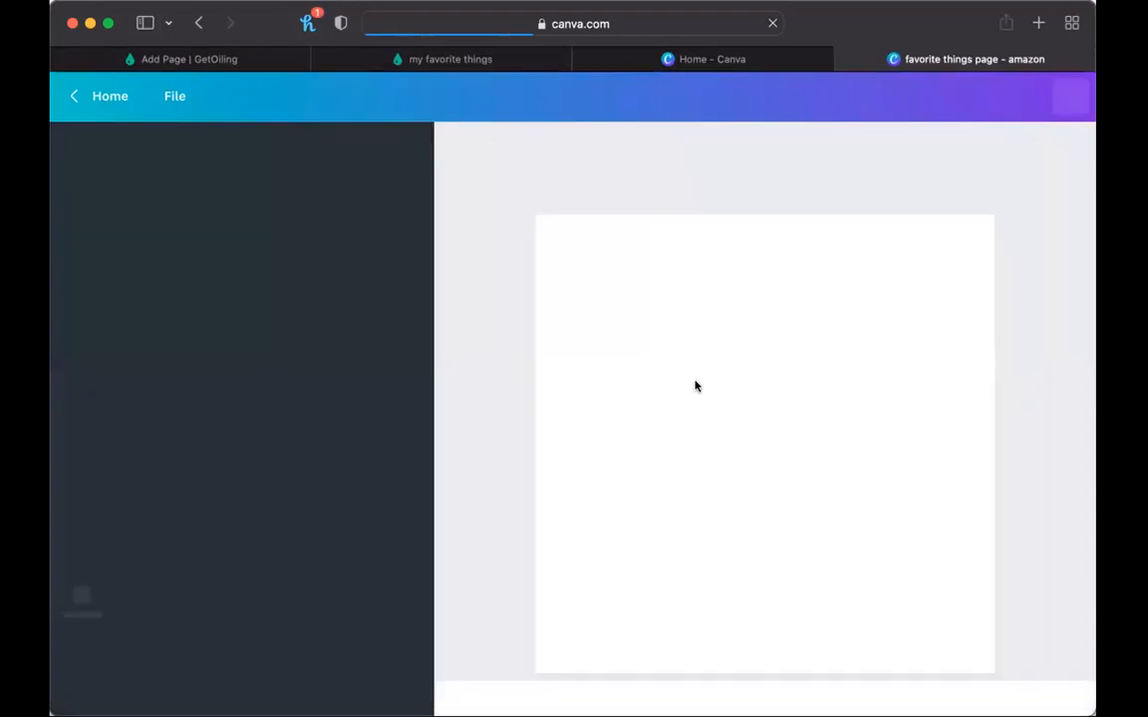
Title page 3 of the design "THHC" and select its blank canvas.
{"action": "scroll", "coordinate": [700, 428], "scroll_direction": "down", "scroll_amount": 5}
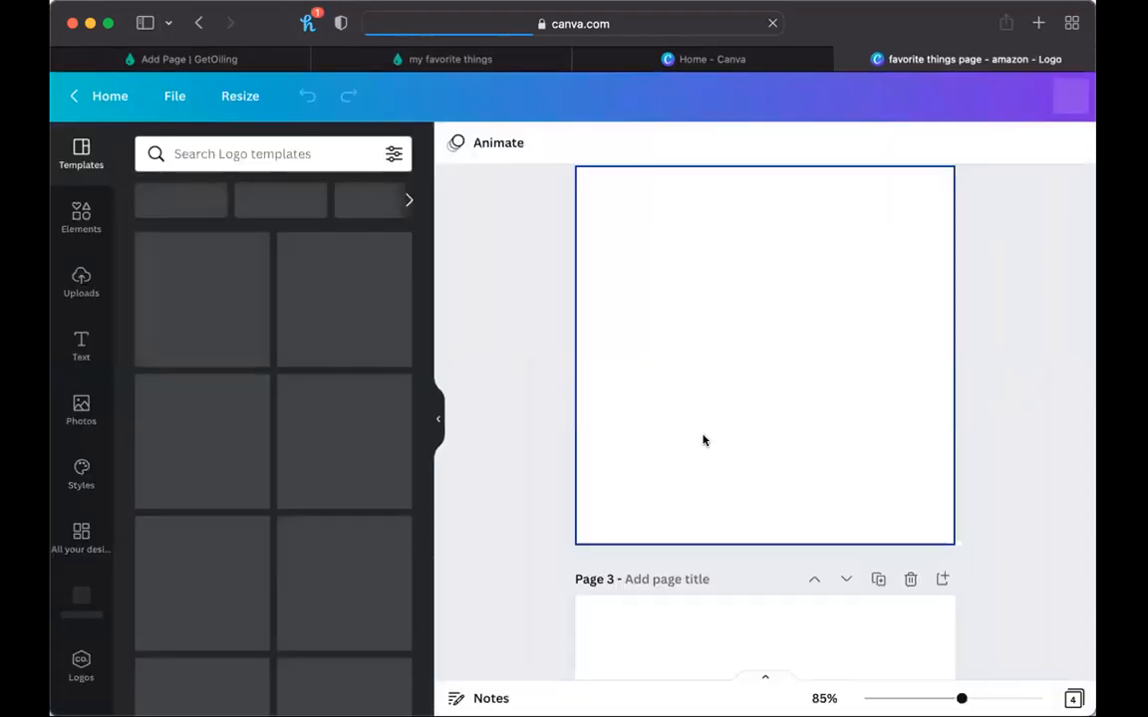
{"action": "scroll", "coordinate": [702, 439], "scroll_direction": "down", "scroll_amount": 3}
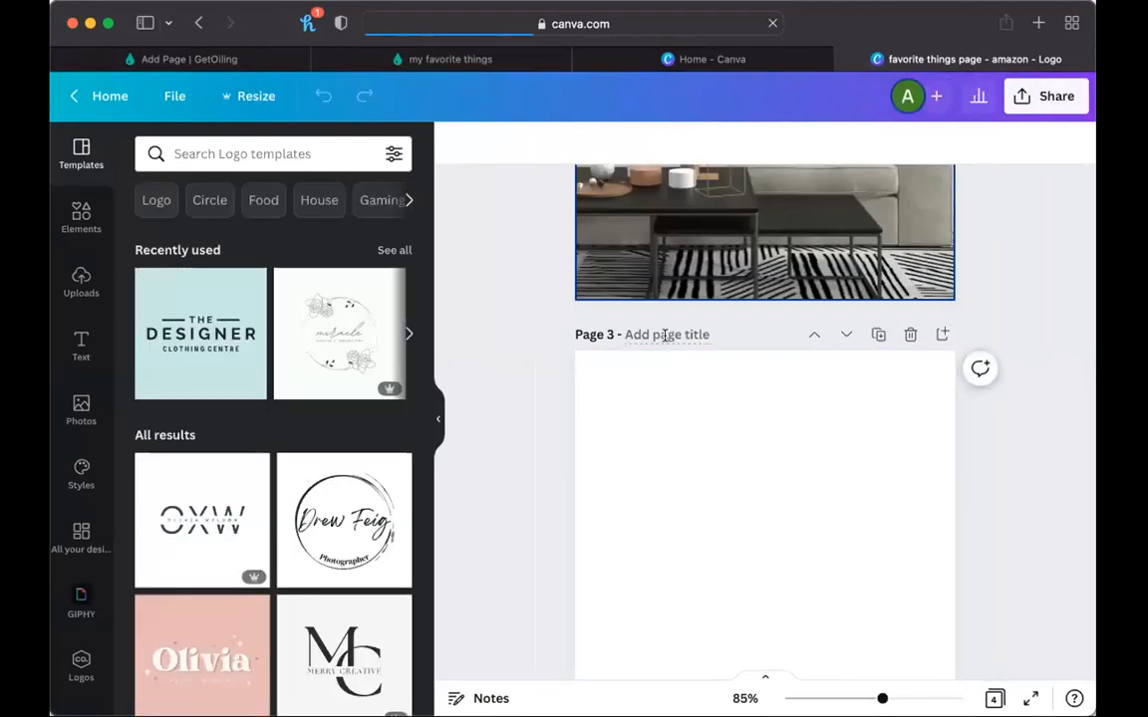
{"action": "left_click", "coordinate": [665, 335]}
{"action": "type", "text": "THHC"}
{"action": "left_click", "coordinate": [723, 512]}
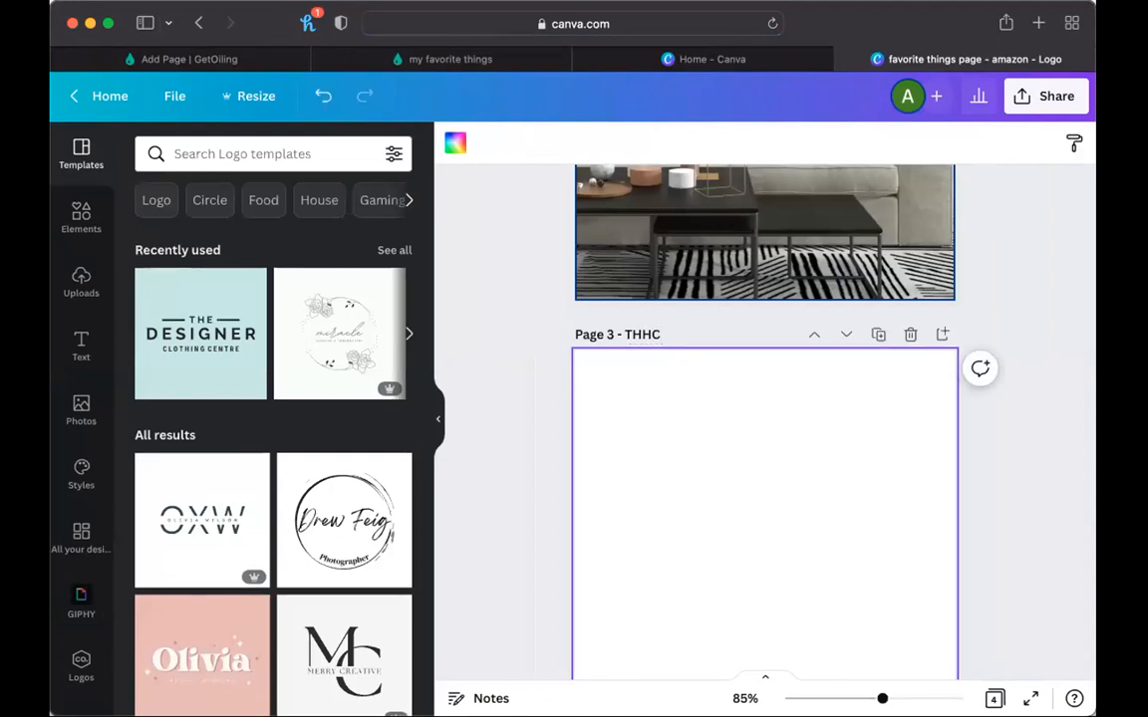
Try to upload the downloaded product image to the design's uploads.
{"action": "left_click", "coordinate": [81, 275]}
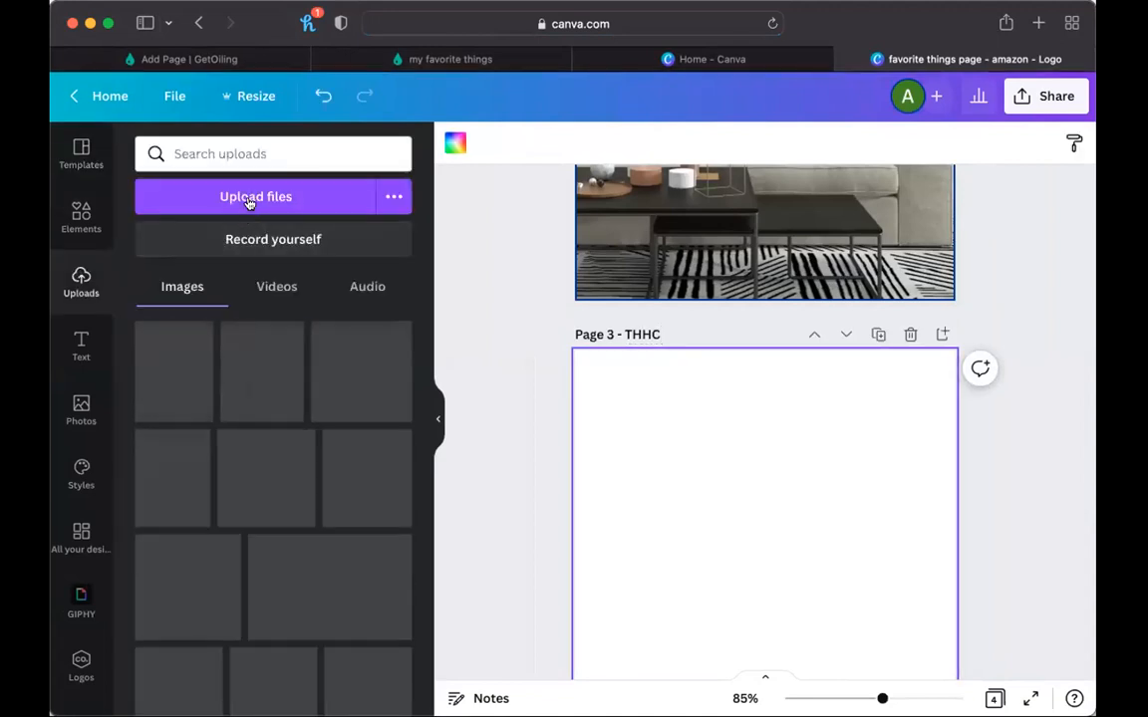
{"action": "left_click", "coordinate": [249, 199]}
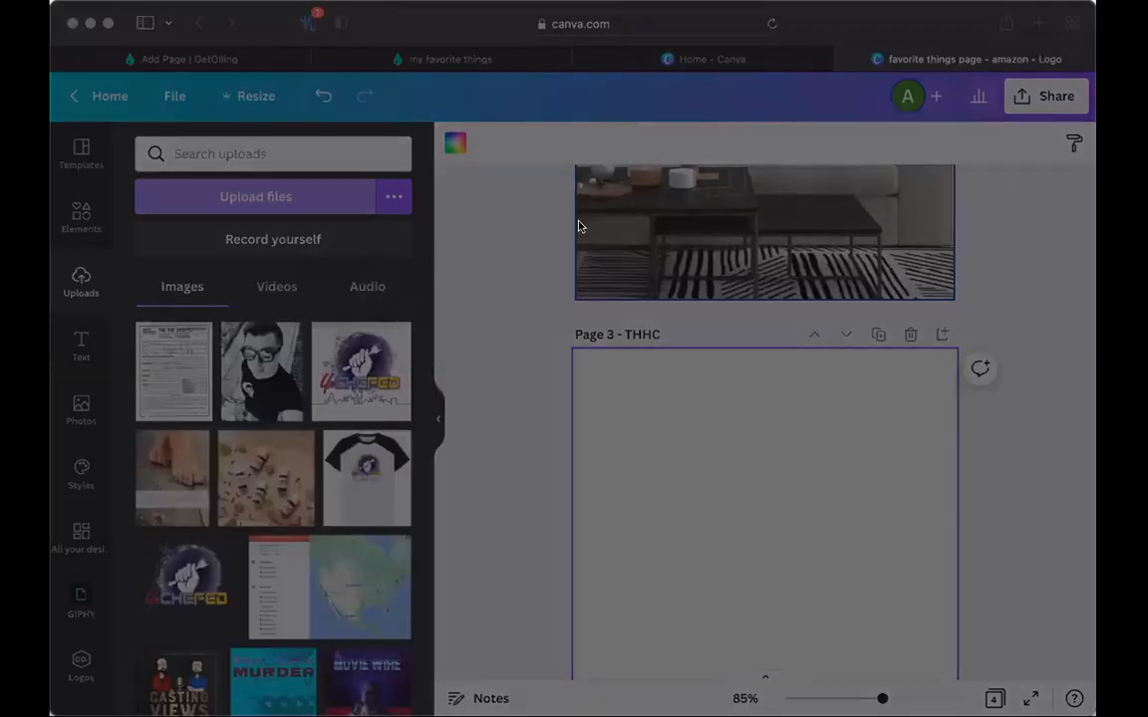
{"action": "left_click", "coordinate": [766, 587]}
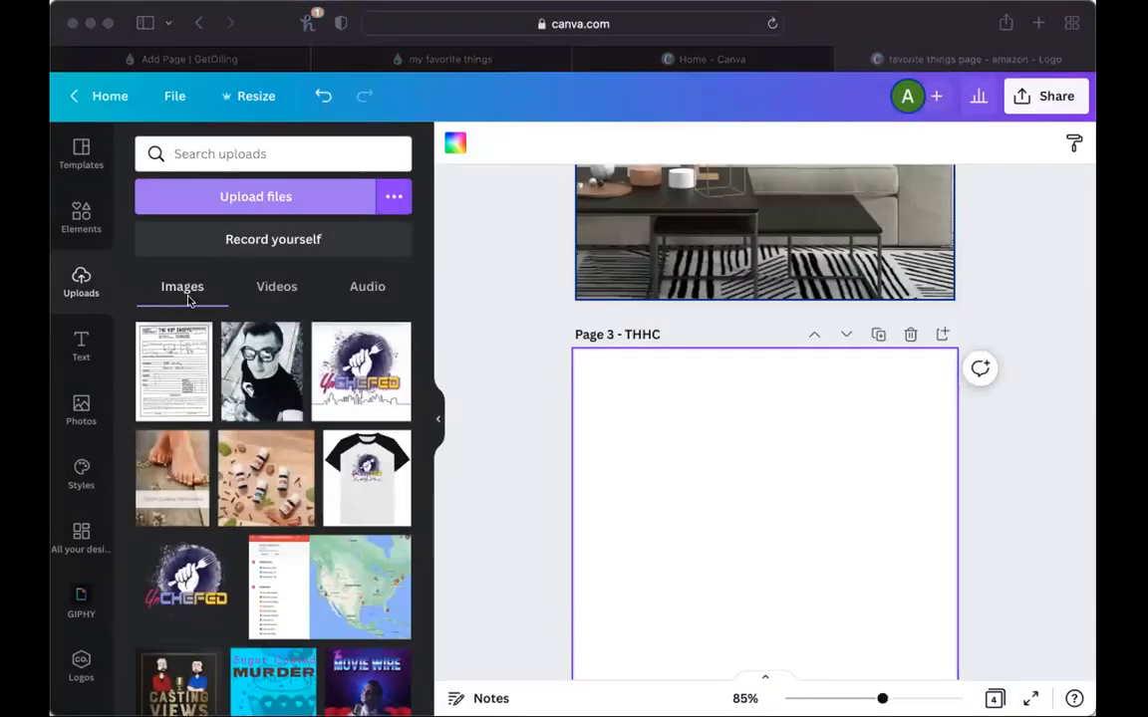
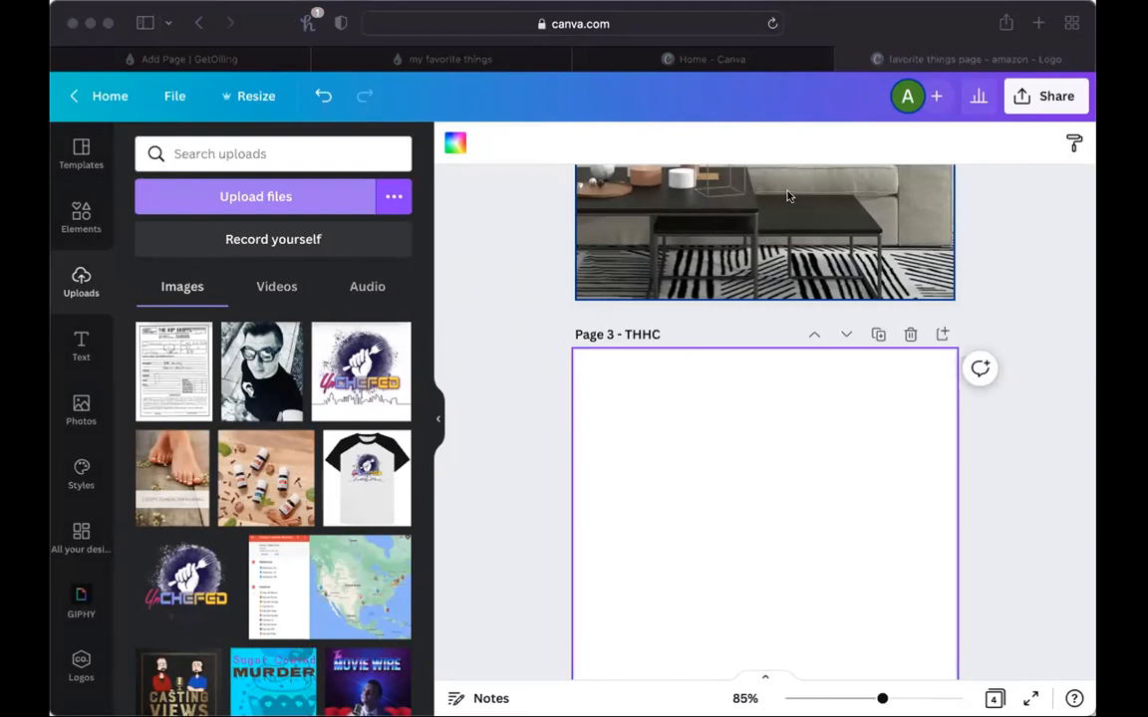
Reopen the Thieves Household Cleaner product page on youngliving.com in a new browser tab.
{"action": "left_click", "coordinate": [674, 58]}
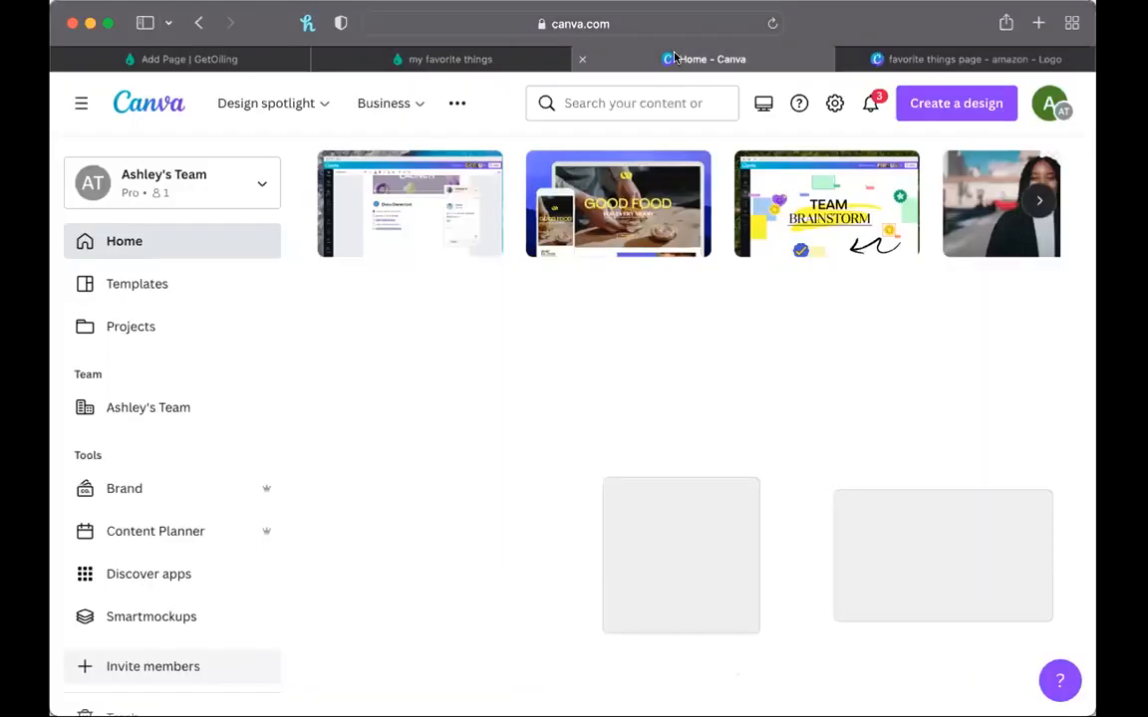
{"action": "key", "text": "super+t"}
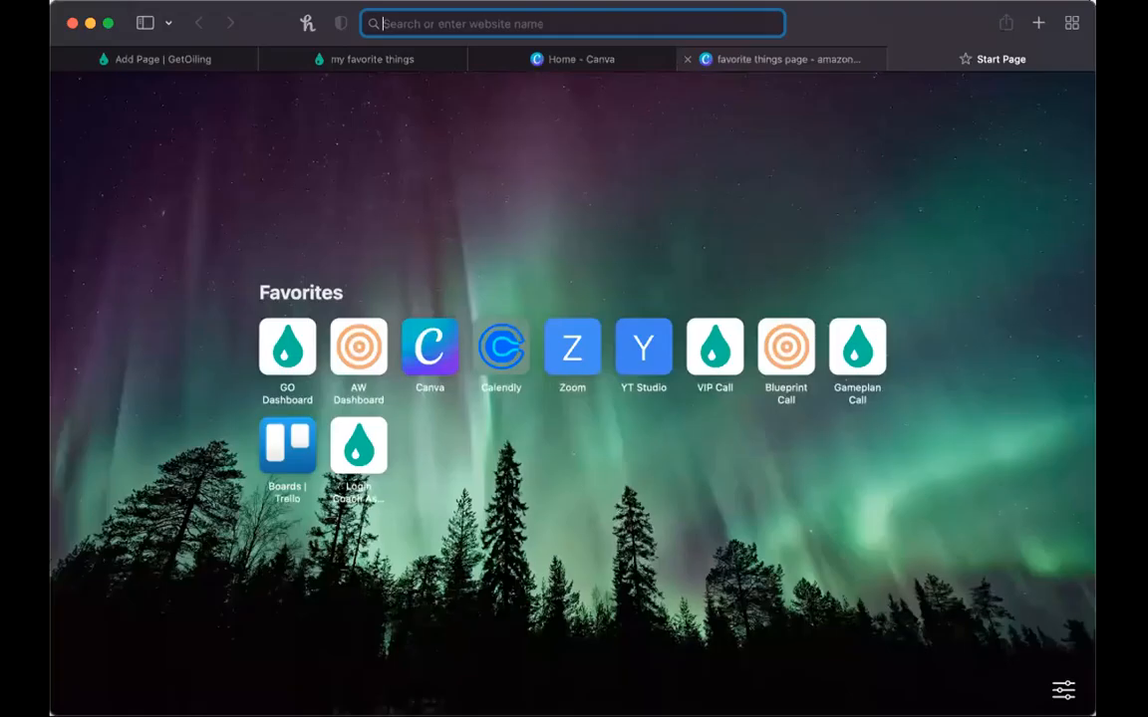
{"action": "type", "text": "youngliving.com/us/en"}
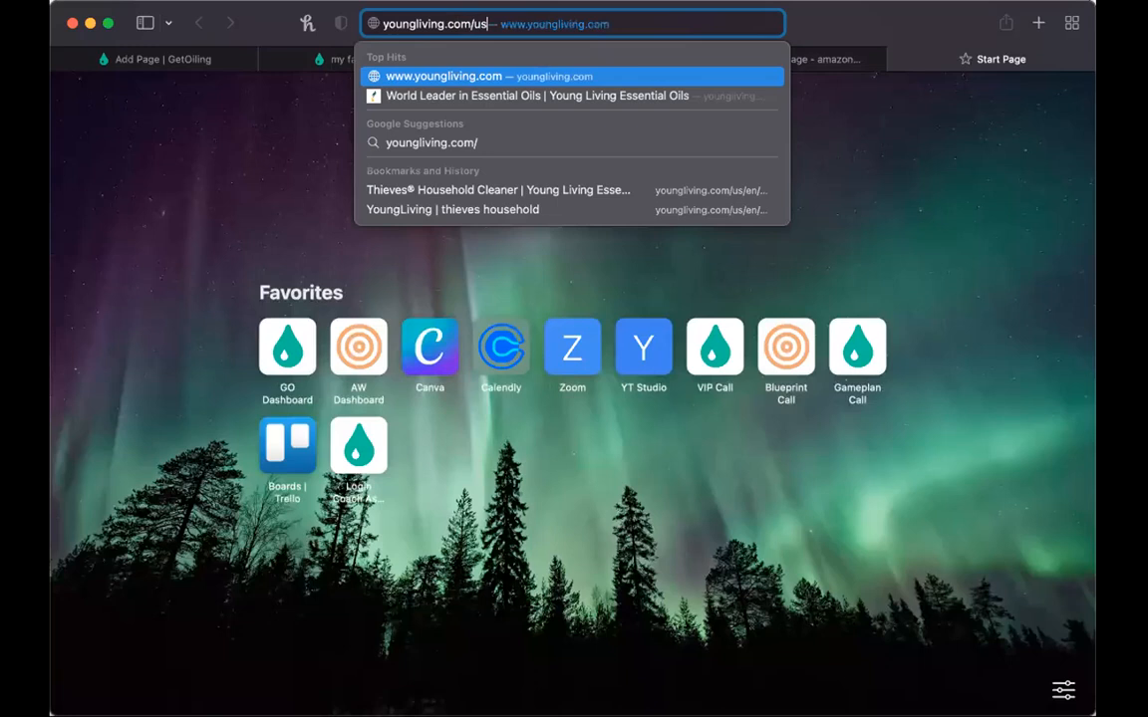
{"action": "key", "text": "Down"}
{"action": "key", "text": "Down"}
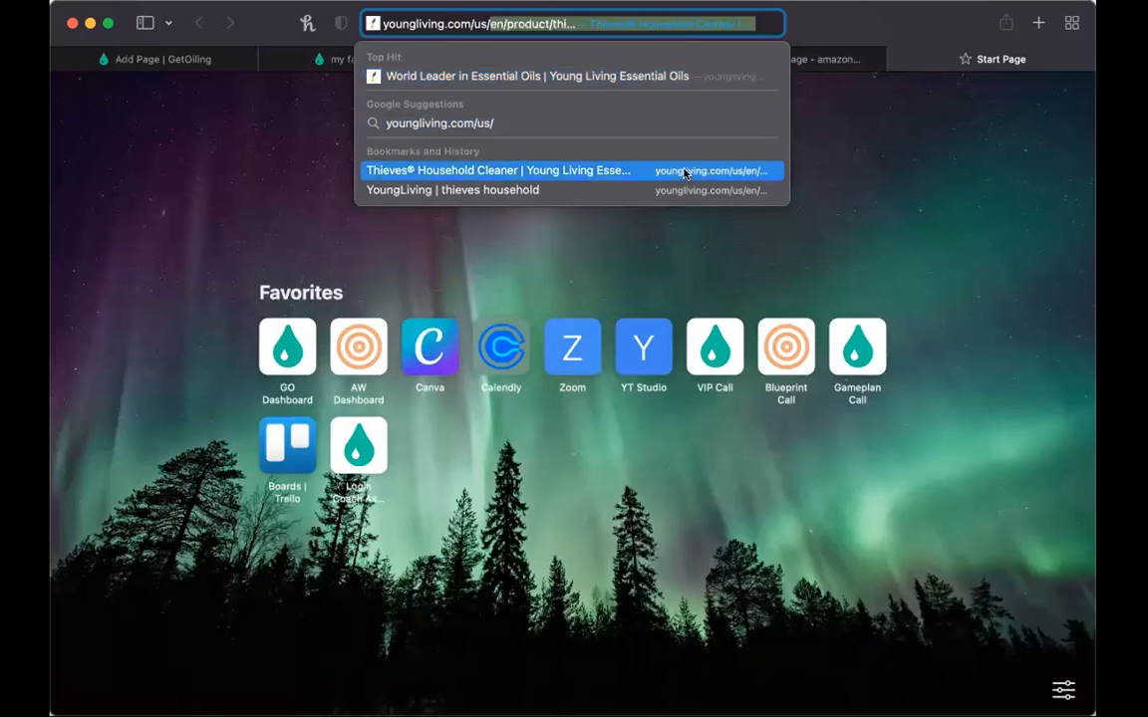
{"action": "left_click", "coordinate": [684, 174]}
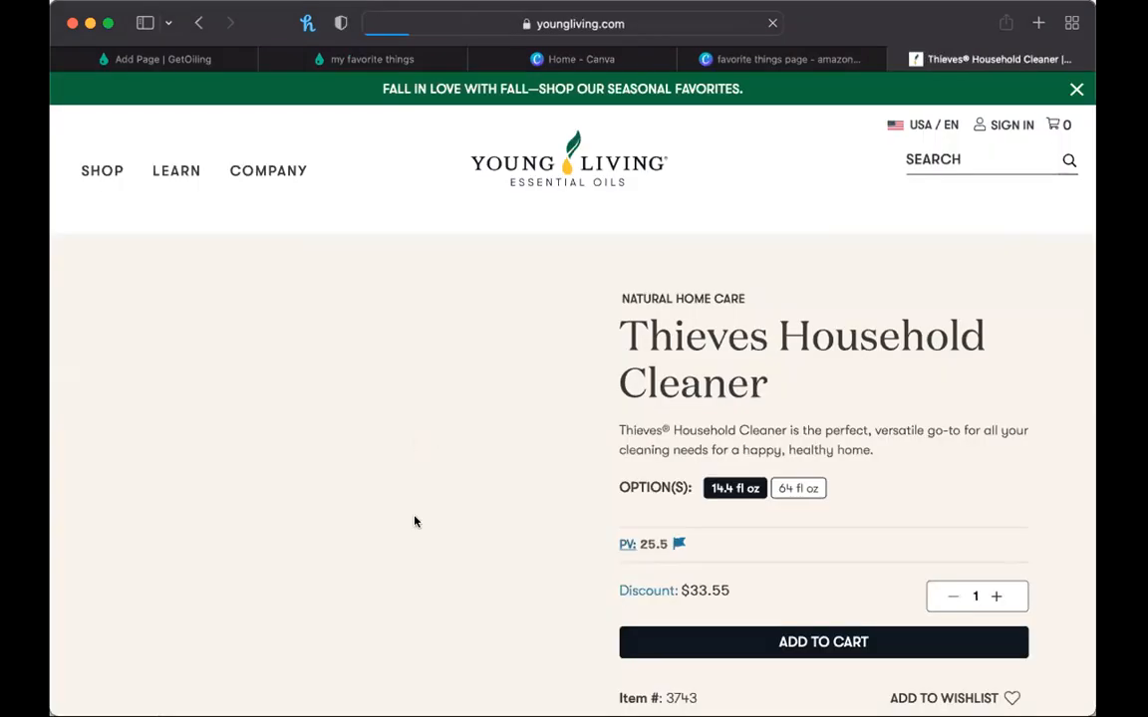
Save the Thieves Household Cleaner product image to the Desktop under its suggested file name.
{"action": "scroll", "coordinate": [343, 462], "scroll_direction": "down", "scroll_amount": 3}
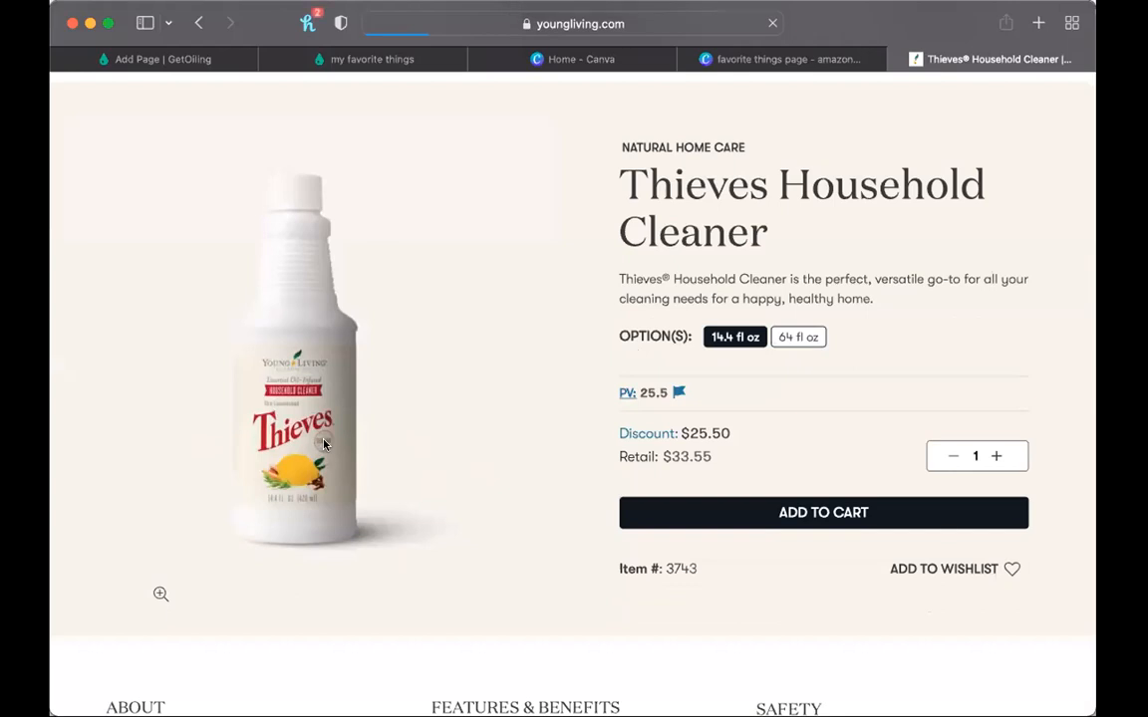
{"action": "right_click", "coordinate": [323, 443]}
{"action": "left_click", "coordinate": [424, 502]}
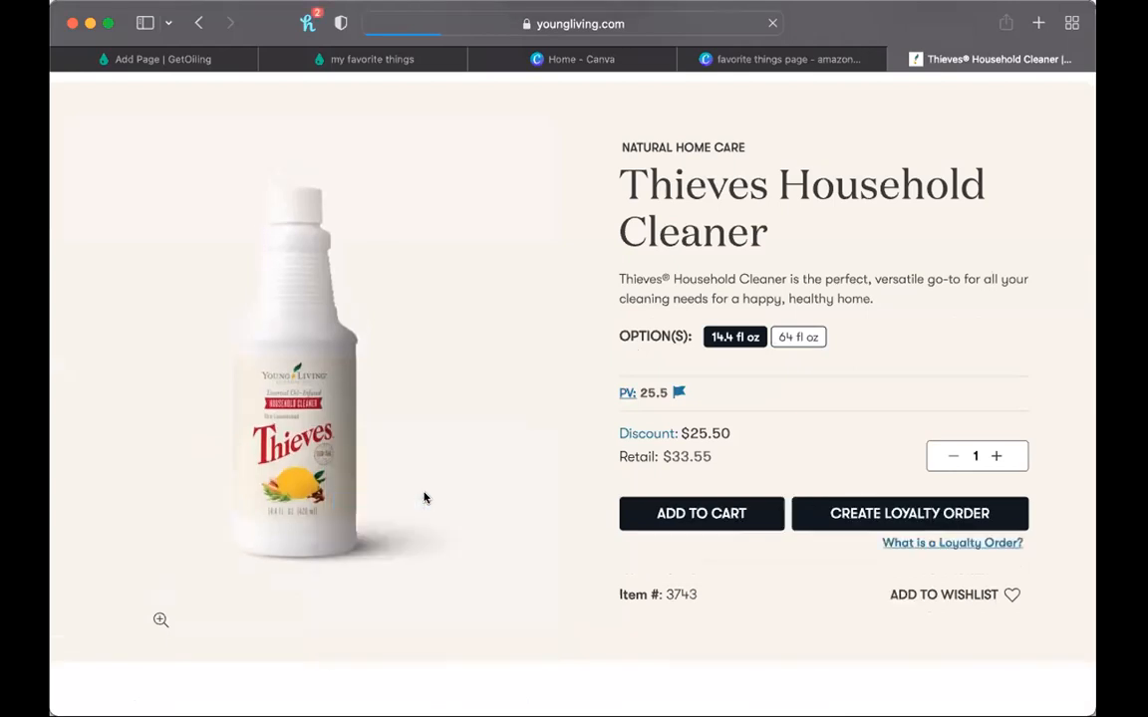
{"action": "right_click", "coordinate": [325, 454]}
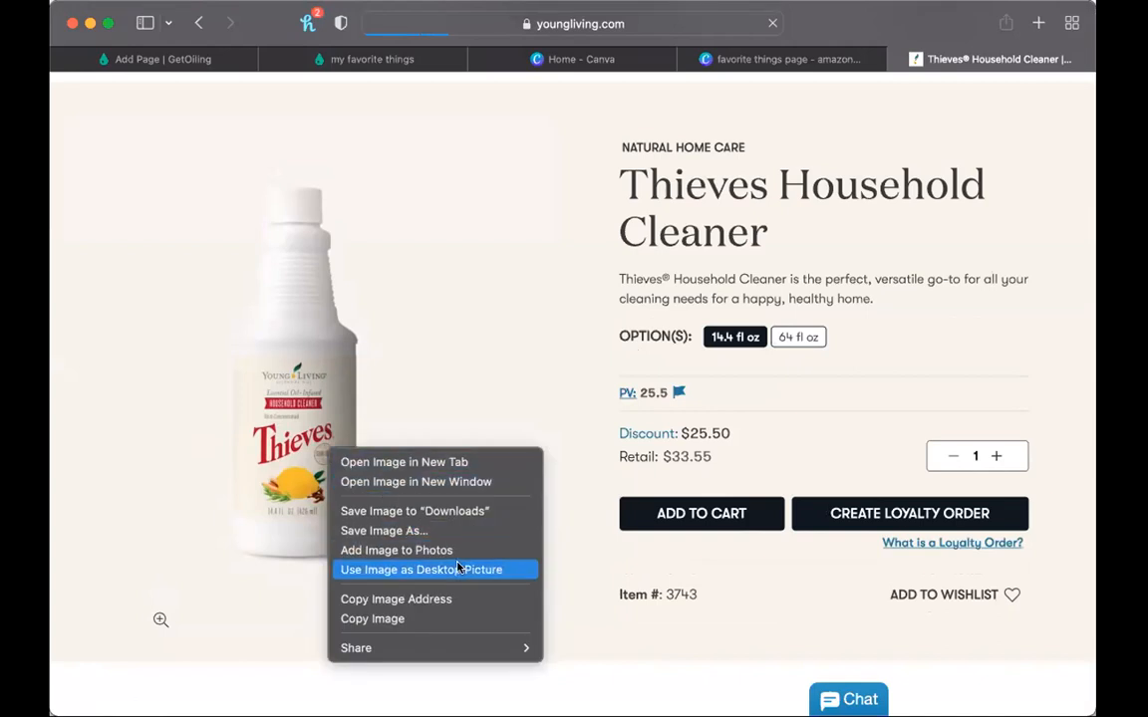
{"action": "left_click", "coordinate": [468, 530]}
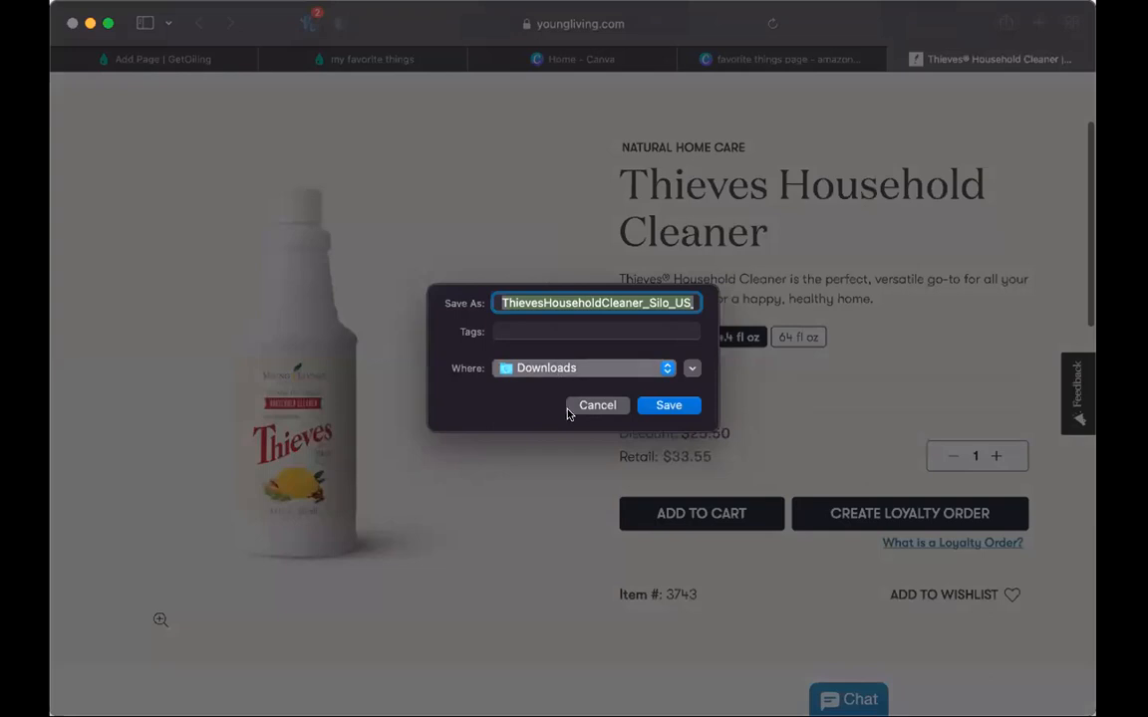
{"action": "key", "text": "super+d"}
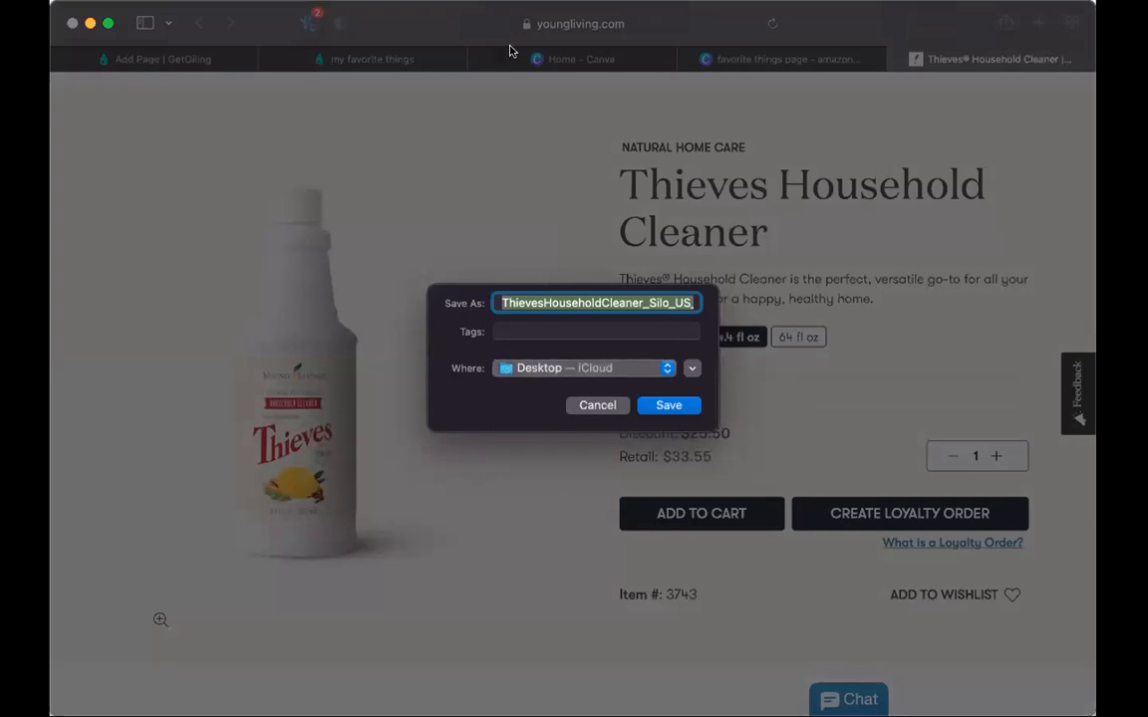
{"action": "left_click", "coordinate": [669, 405]}
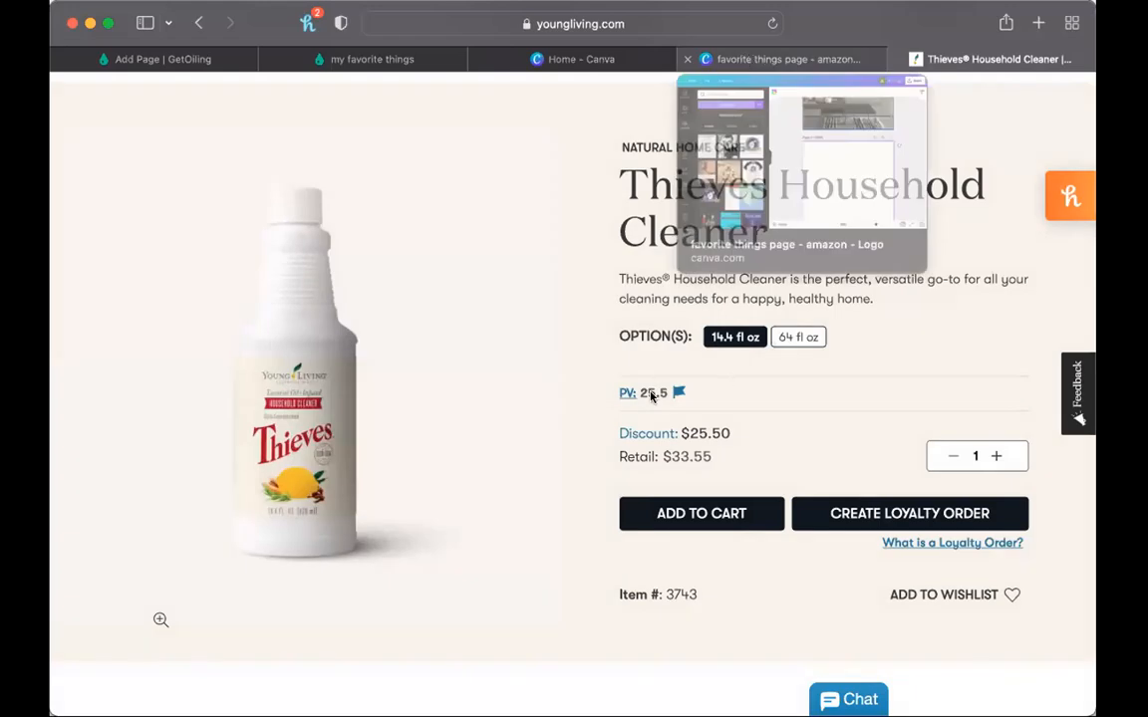
Upload the saved bottle image to the Canva design "favorite things page - amazon" and set it as page 3's background.
{"action": "left_click", "coordinate": [749, 60]}
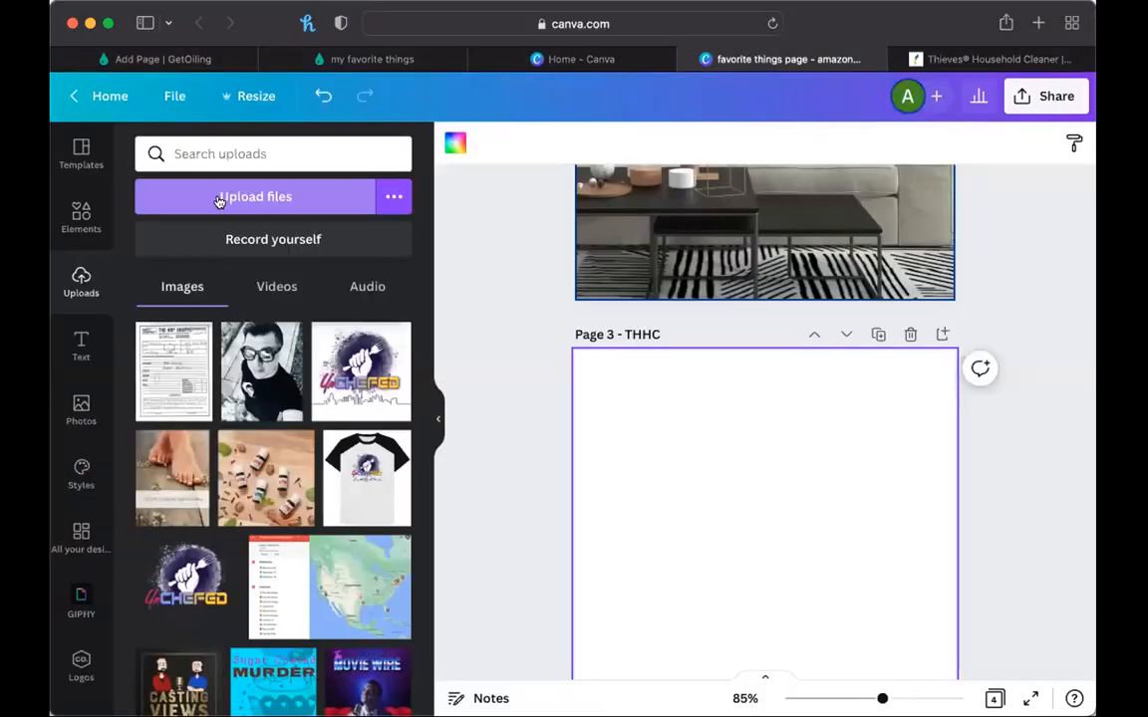
{"action": "left_click", "coordinate": [219, 198]}
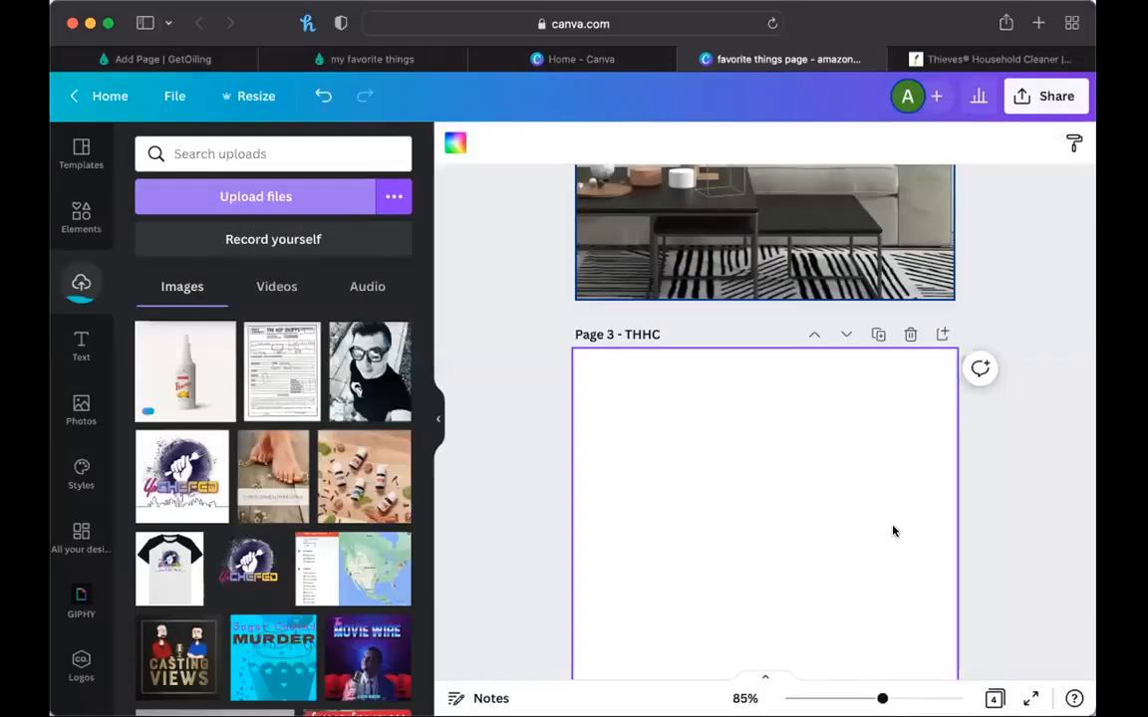
{"action": "left_click_drag", "start_coordinate": [711, 496], "coordinate": [711, 493]}
{"action": "right_click", "coordinate": [711, 493]}
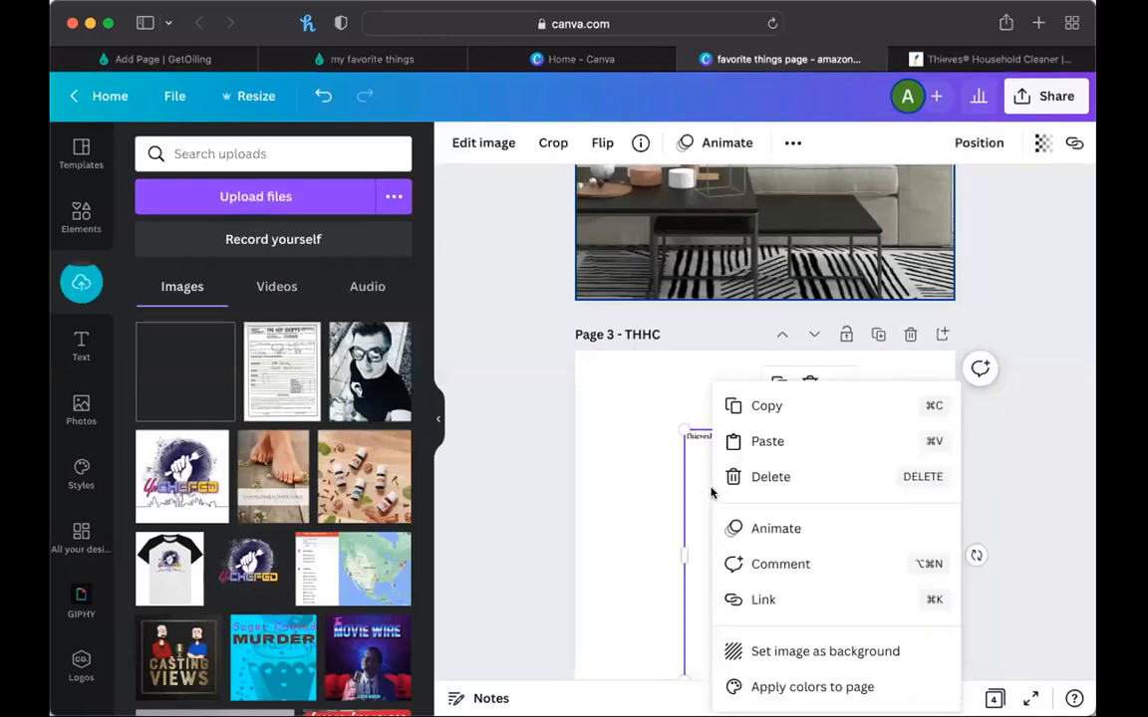
{"action": "left_click", "coordinate": [805, 648]}
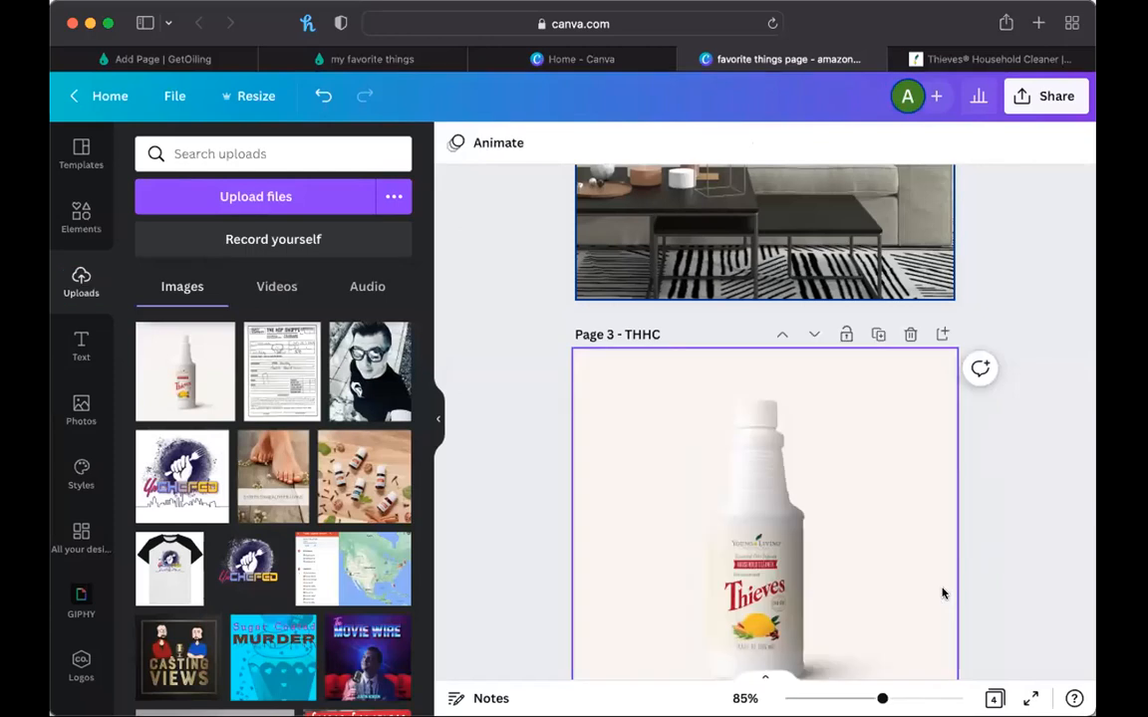
{"action": "scroll", "coordinate": [939, 594], "scroll_direction": "down", "scroll_amount": 3}
{"action": "scroll", "coordinate": [993, 310], "scroll_direction": "up", "scroll_amount": 1}
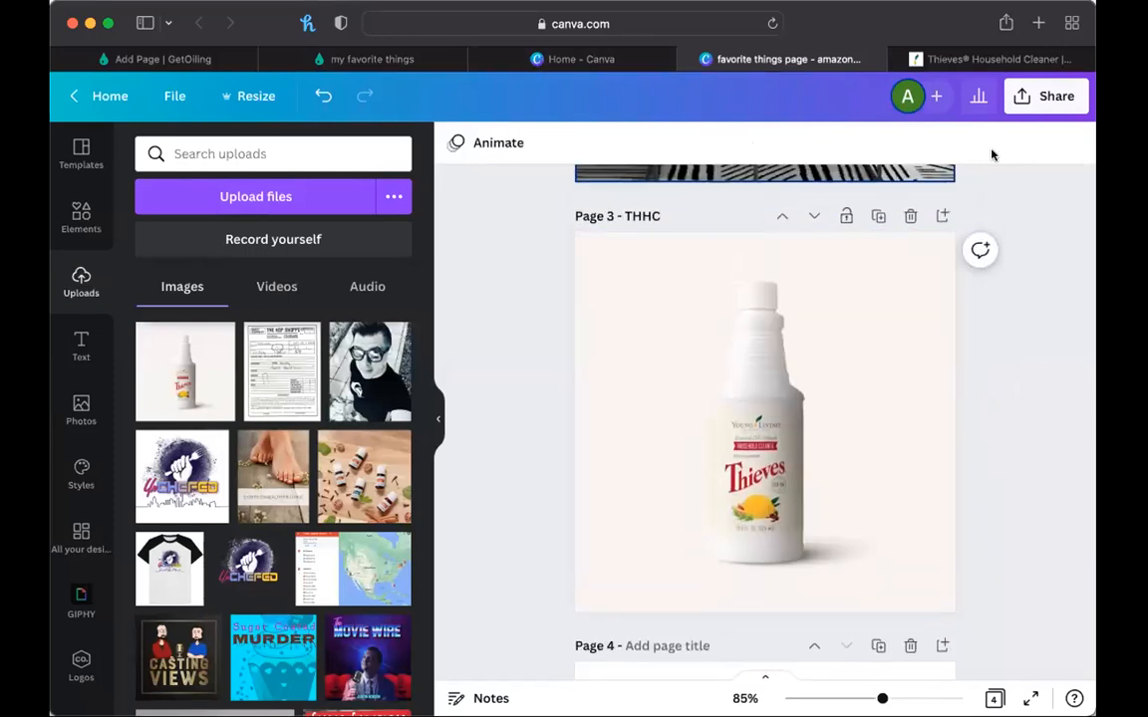
{"action": "left_click", "coordinate": [1026, 97]}
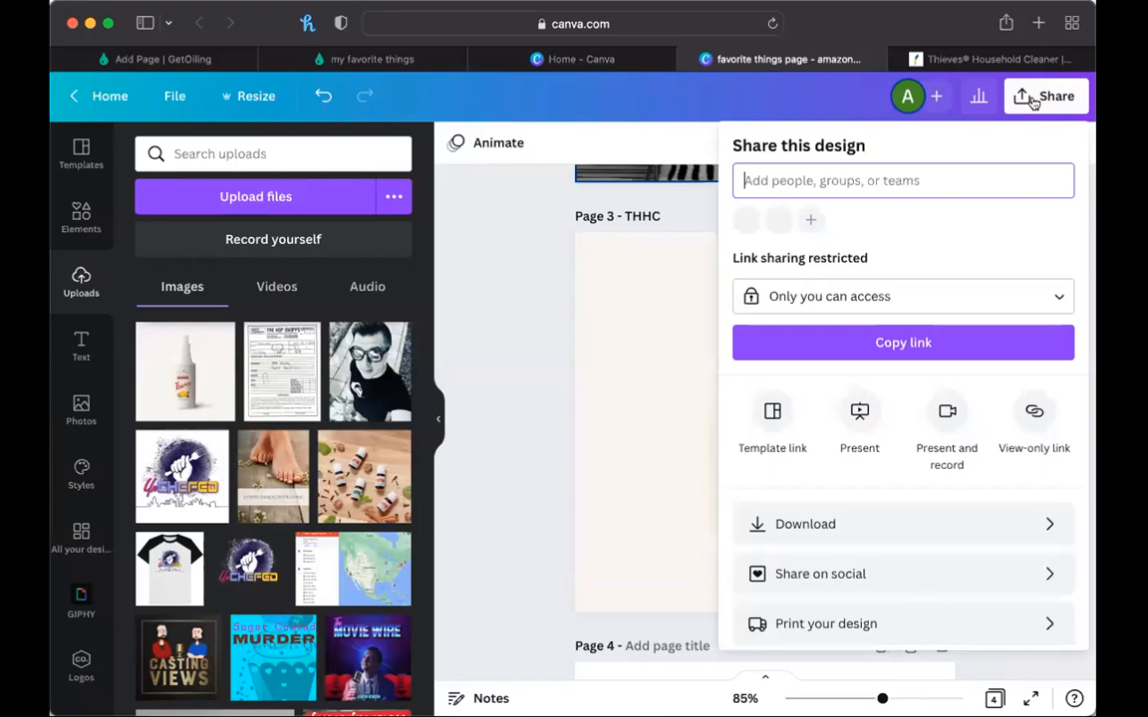
{"action": "left_click", "coordinate": [794, 525]}
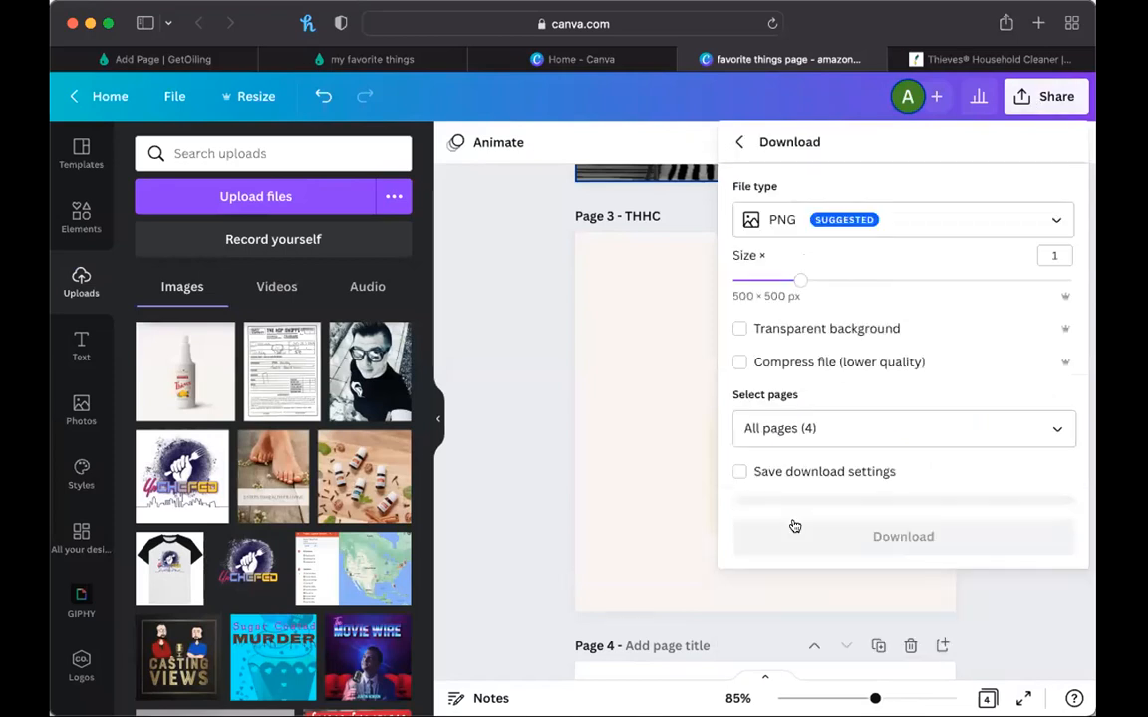
{"action": "left_click", "coordinate": [528, 240]}
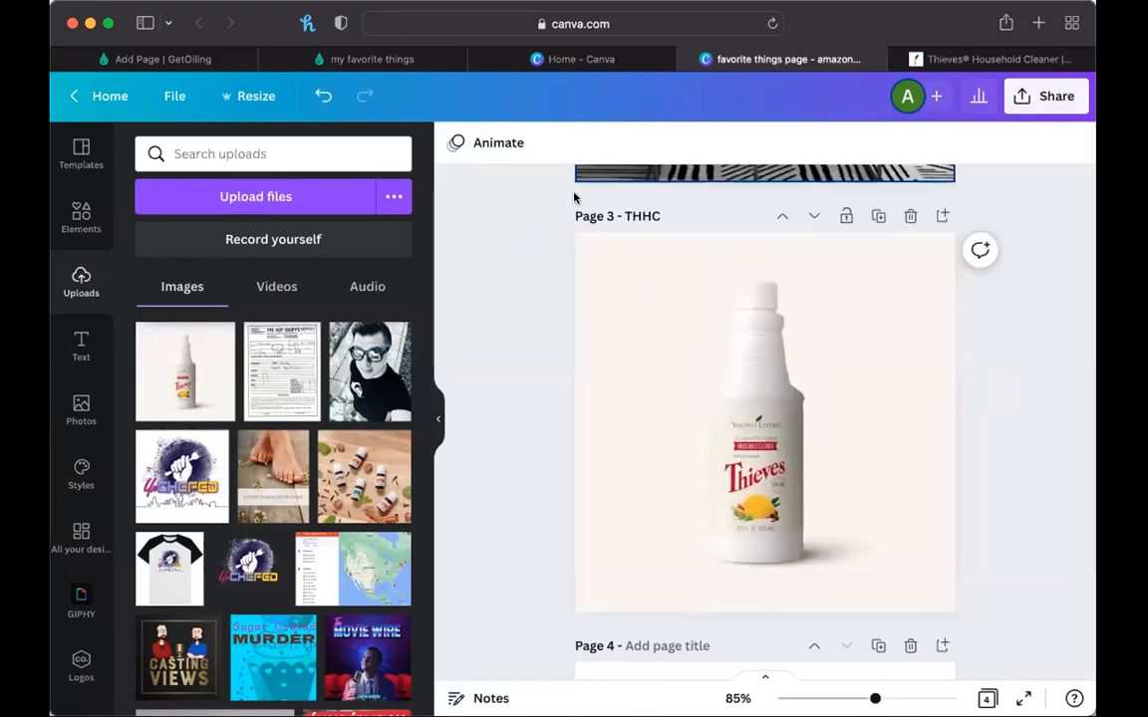
Save the Canva design and return to the GetOiling page editor.
{"action": "left_click", "coordinate": [165, 97]}
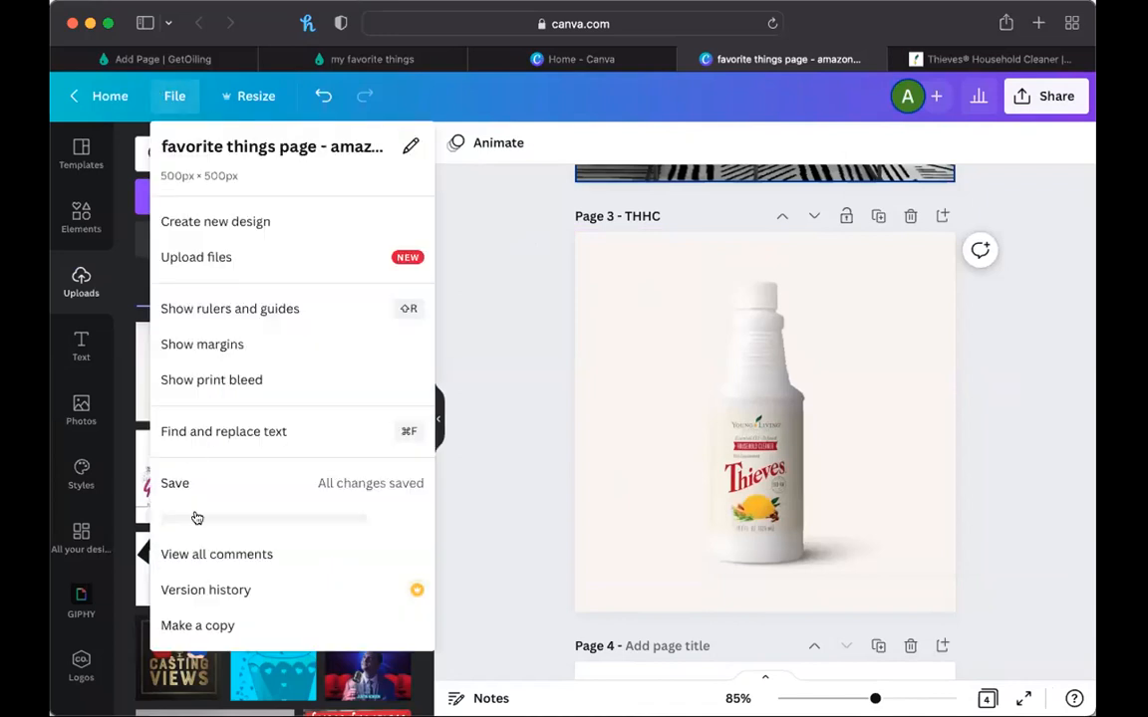
{"action": "left_click", "coordinate": [177, 482]}
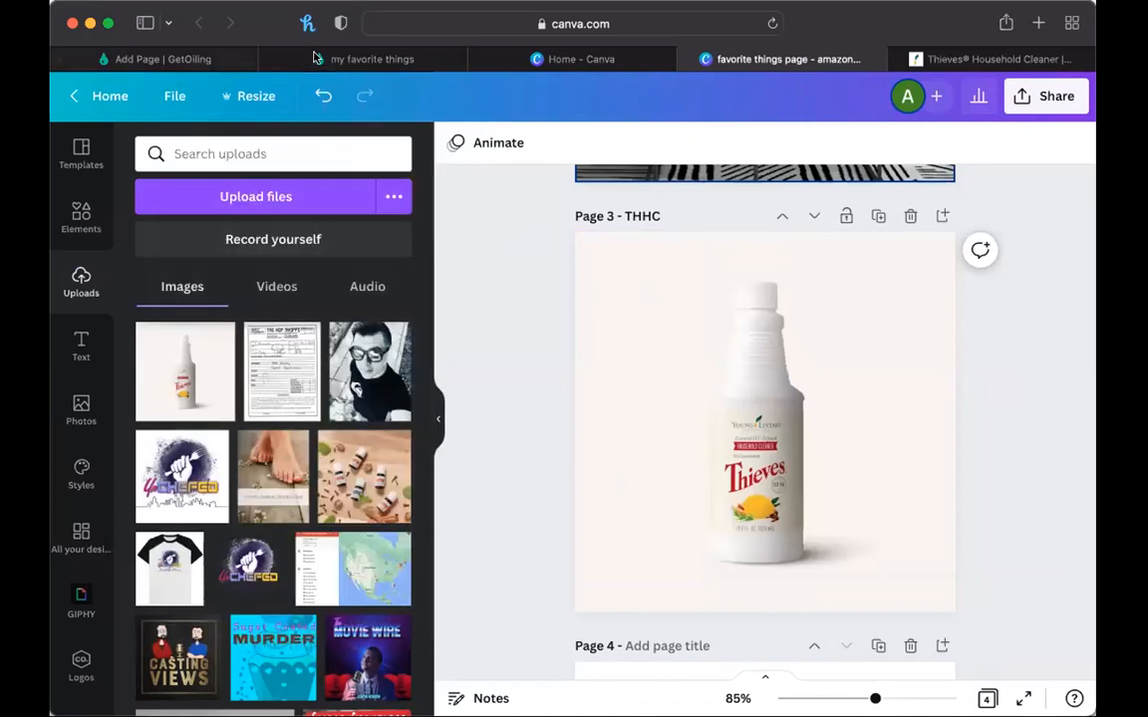
{"action": "left_click", "coordinate": [165, 60]}
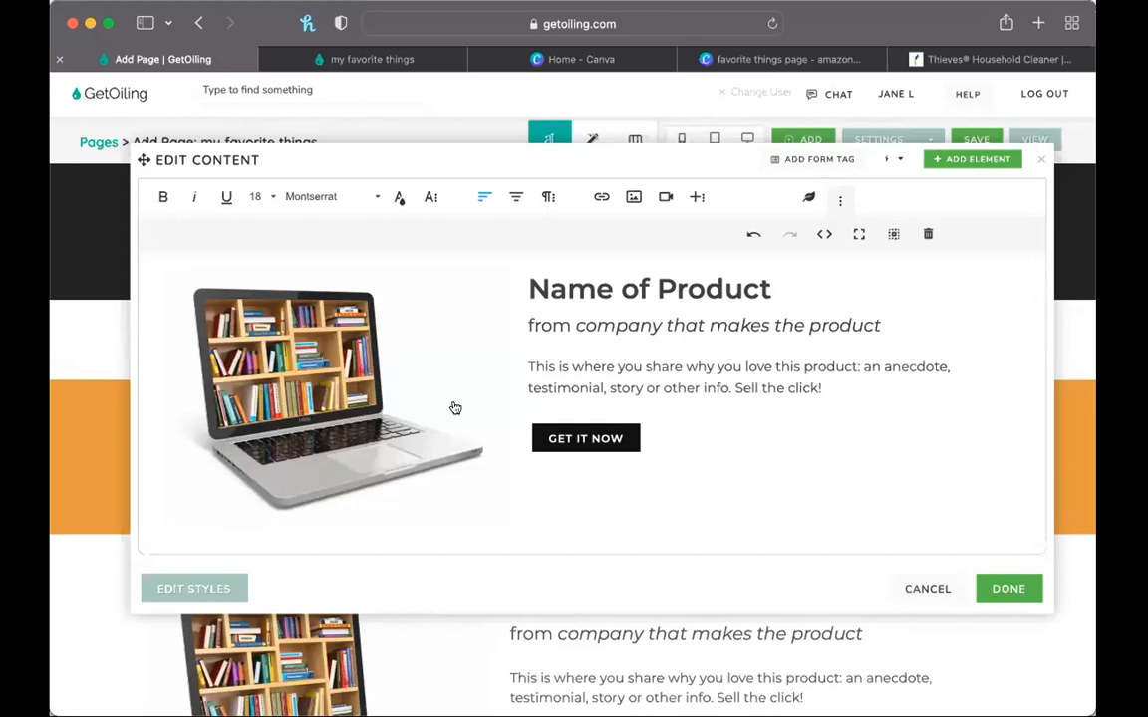
Start replacing the laptop placeholder image with a Canva design of type Logo, as an image at default size.
{"action": "left_click", "coordinate": [297, 371]}
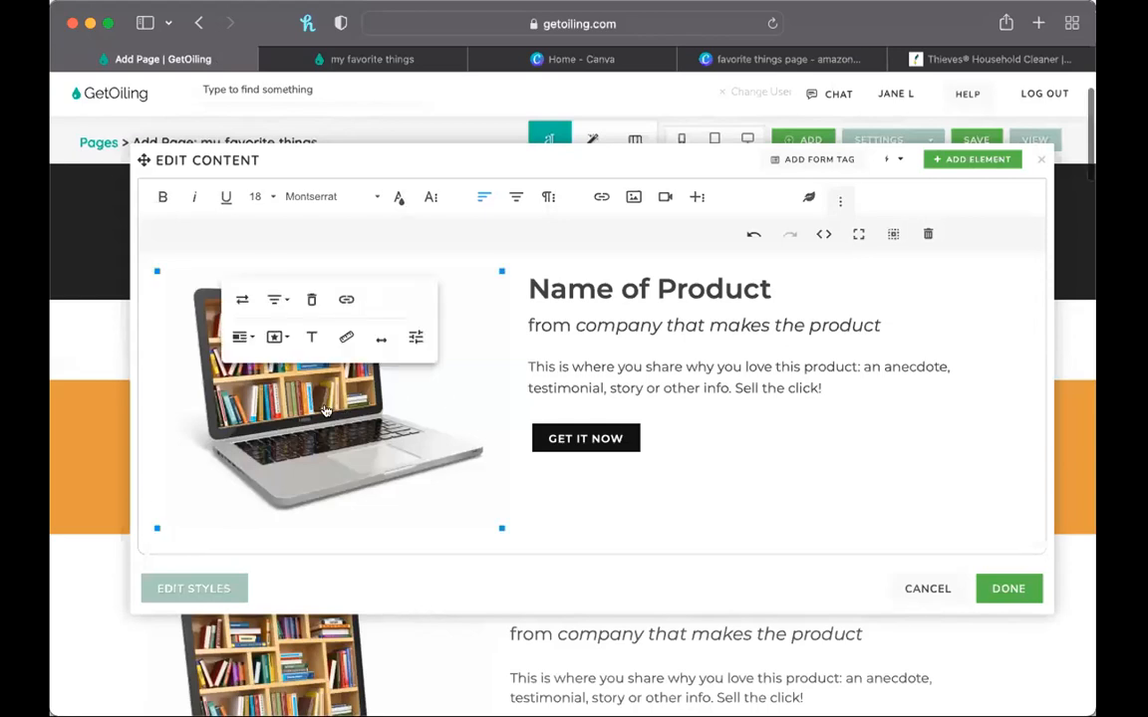
{"action": "left_click", "coordinate": [242, 300]}
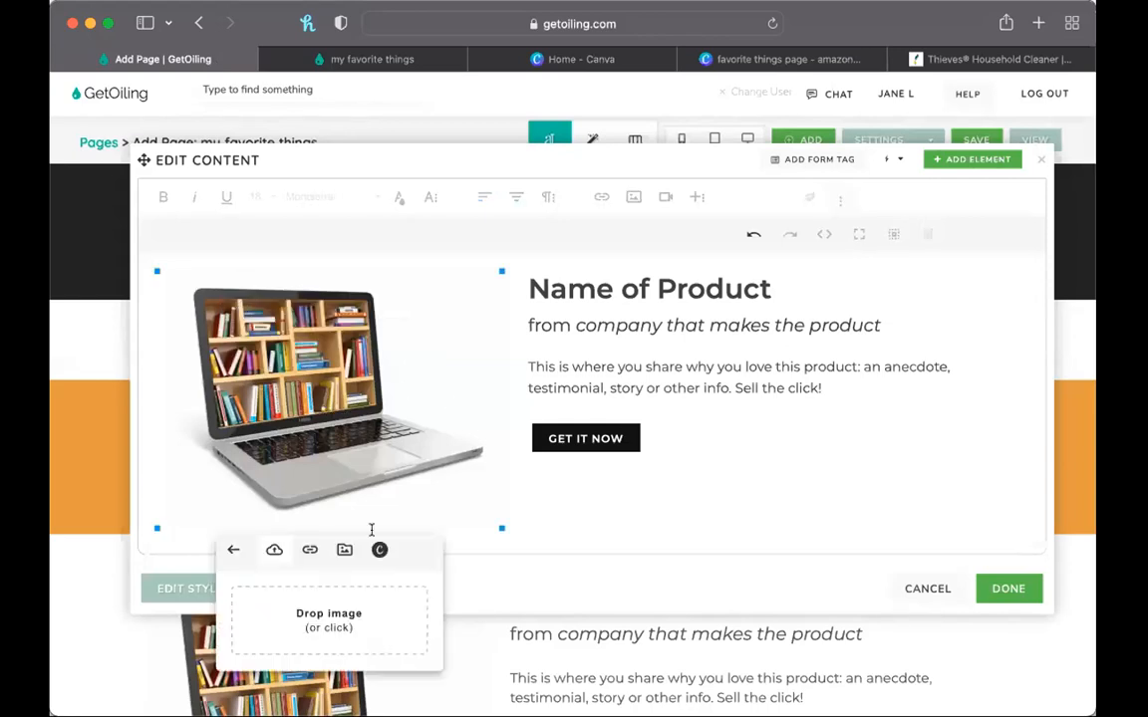
{"action": "left_click", "coordinate": [380, 549]}
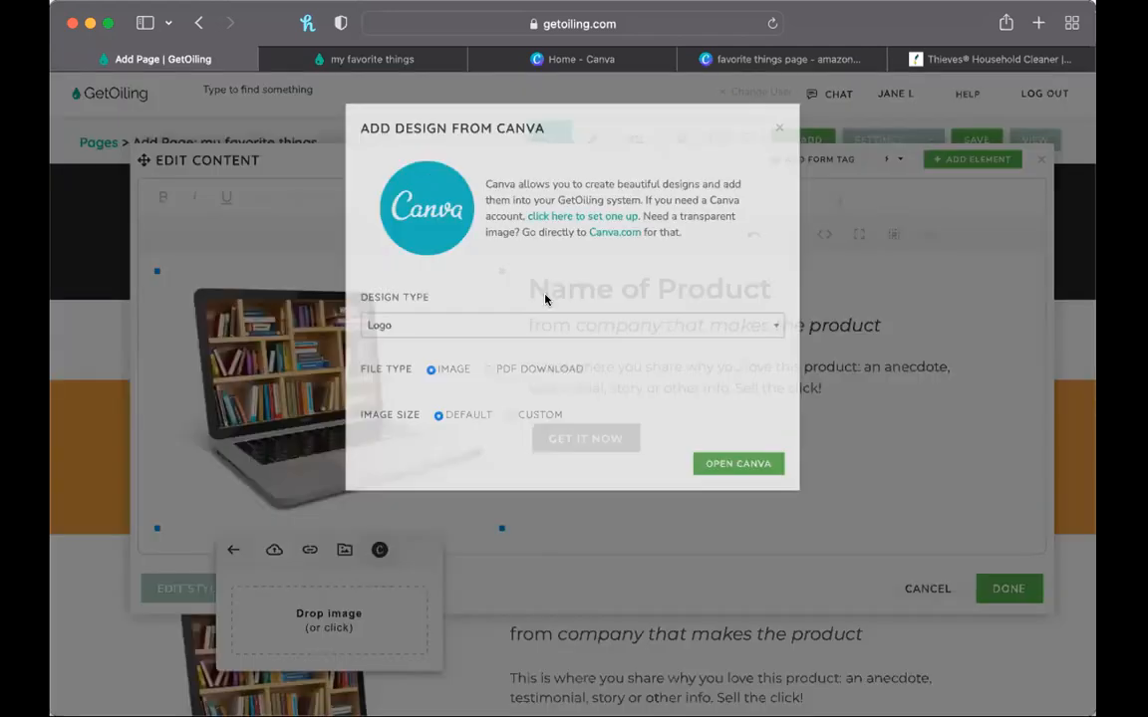
{"action": "left_click", "coordinate": [528, 327]}
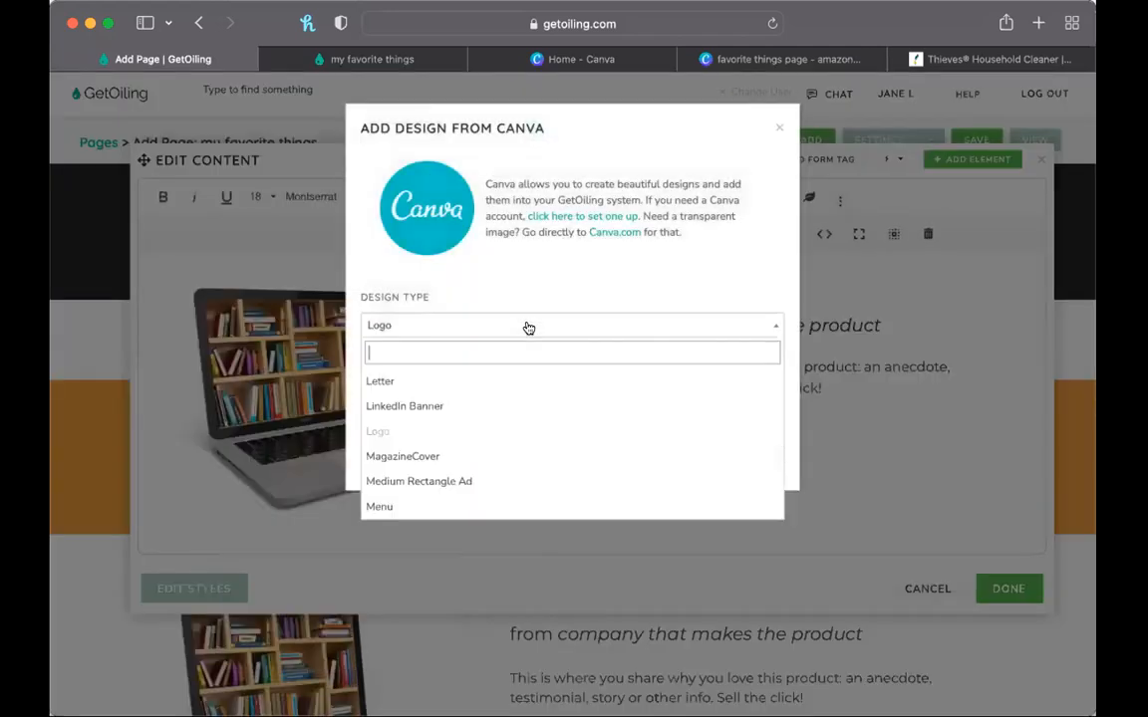
{"action": "left_click", "coordinate": [522, 321]}
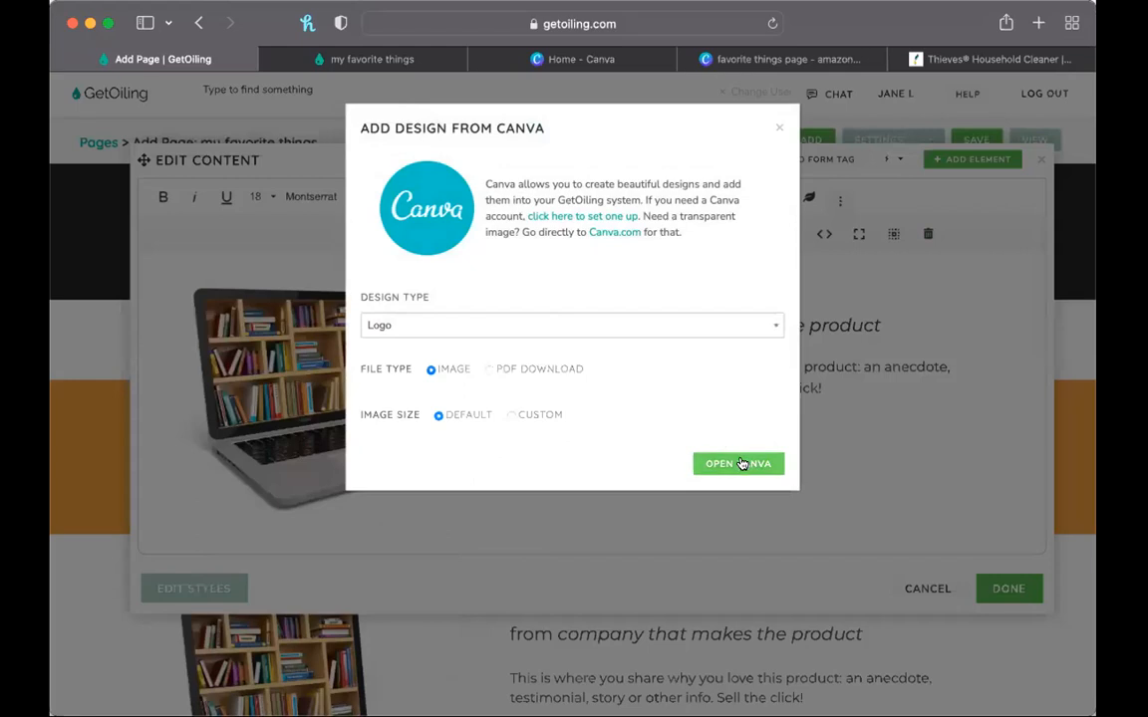
{"action": "left_click", "coordinate": [738, 463]}
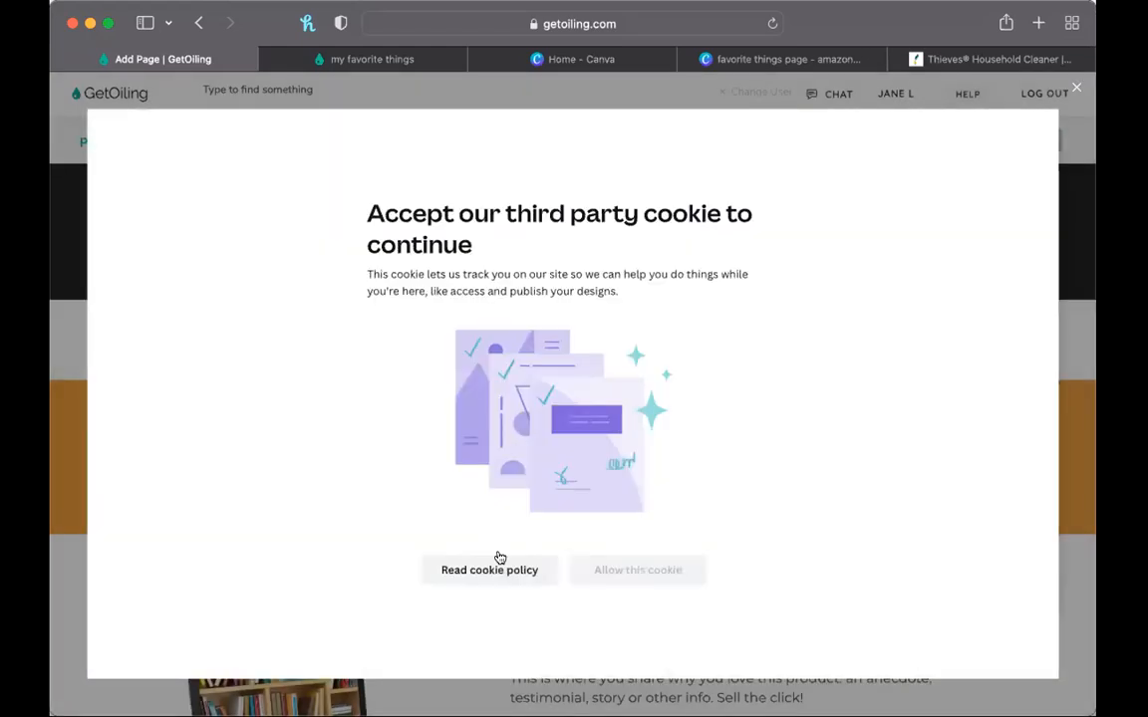
Allow canva.com to use its third-party cookies and website data on getoiling.com.
{"action": "left_click", "coordinate": [501, 559]}
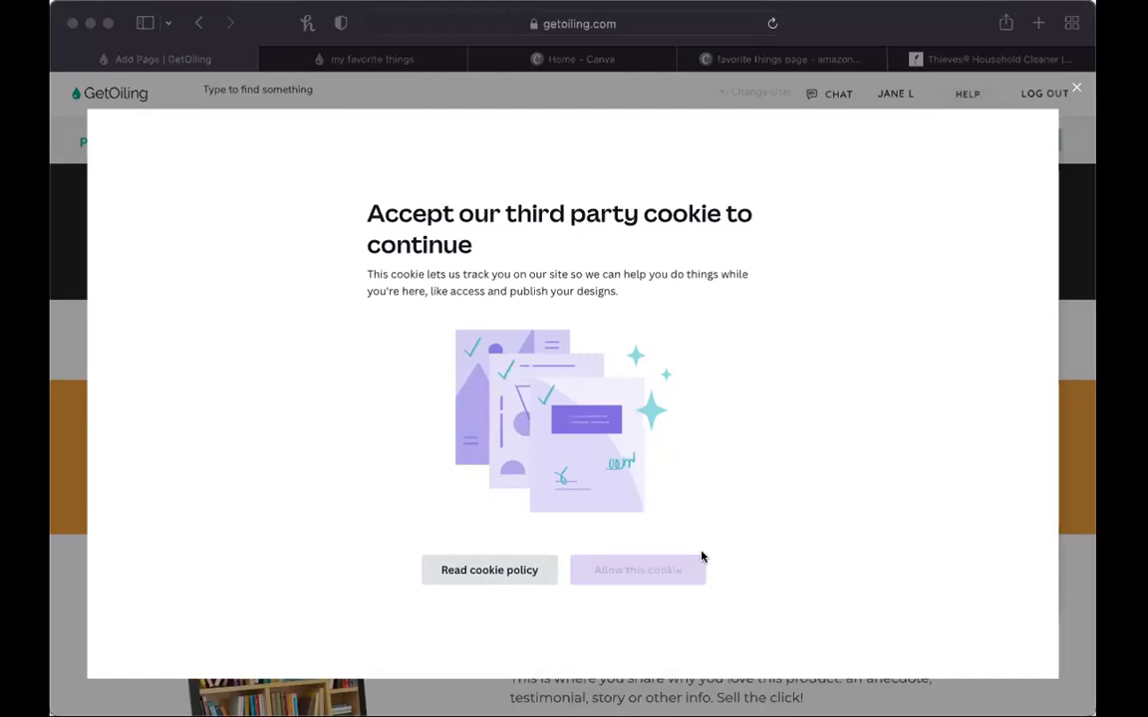
{"action": "left_click", "coordinate": [690, 572]}
{"action": "left_click", "coordinate": [656, 573]}
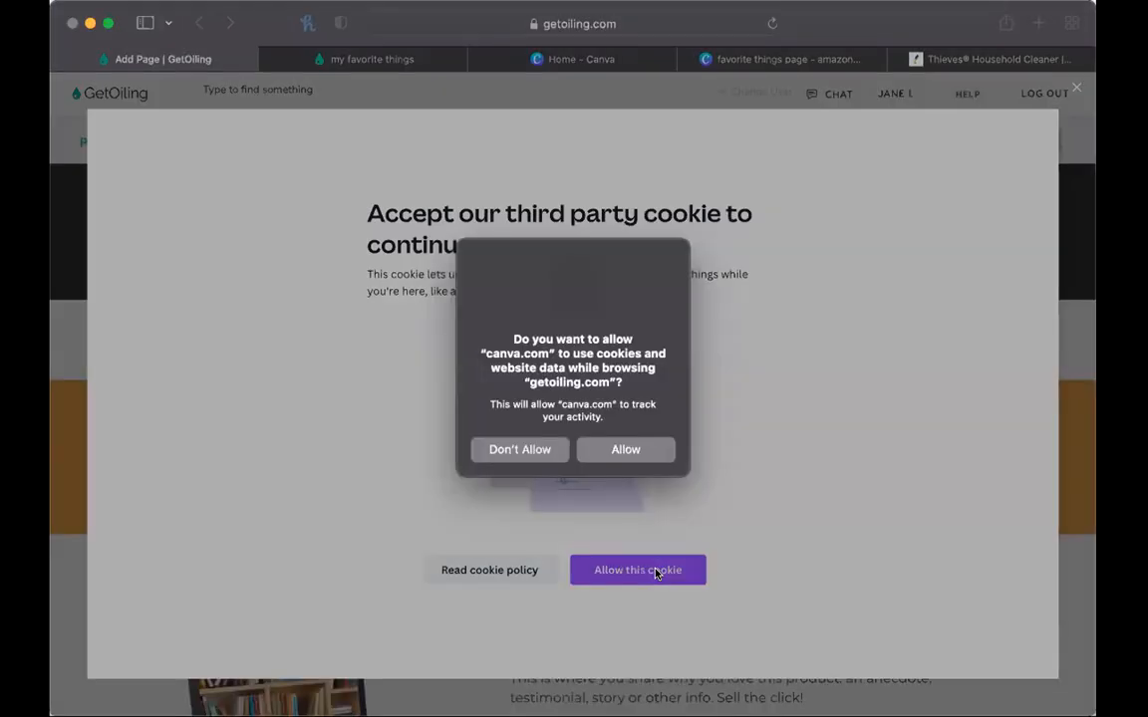
{"action": "left_click", "coordinate": [625, 449]}
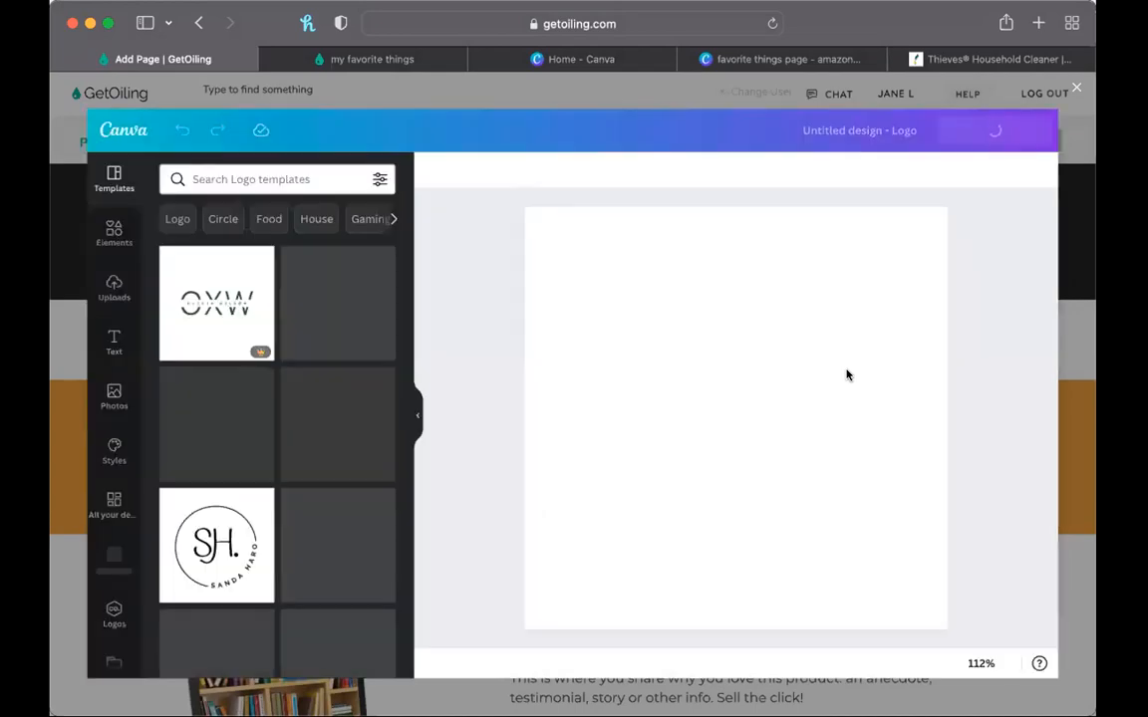
Find "favorite things page - amazon" among all your designs and apply its third page, the Thieves bottle, to the blank canvas.
{"action": "scroll", "coordinate": [115, 622], "scroll_direction": "down", "scroll_amount": 2}
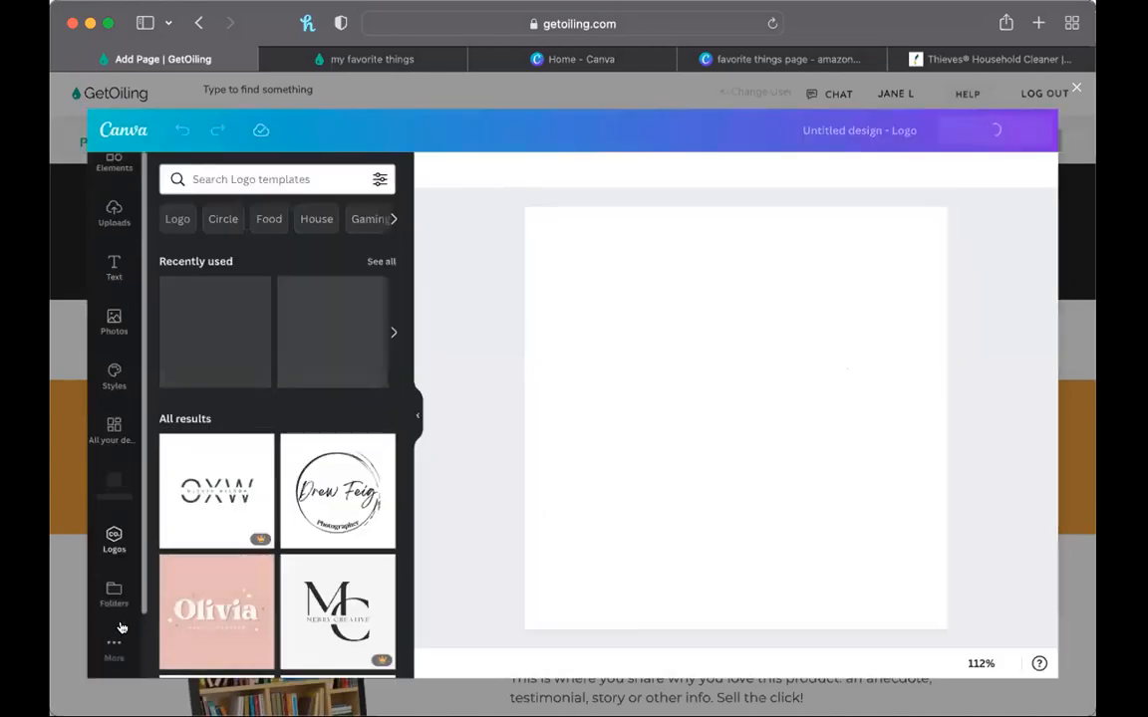
{"action": "scroll", "coordinate": [111, 591], "scroll_direction": "up", "scroll_amount": 2}
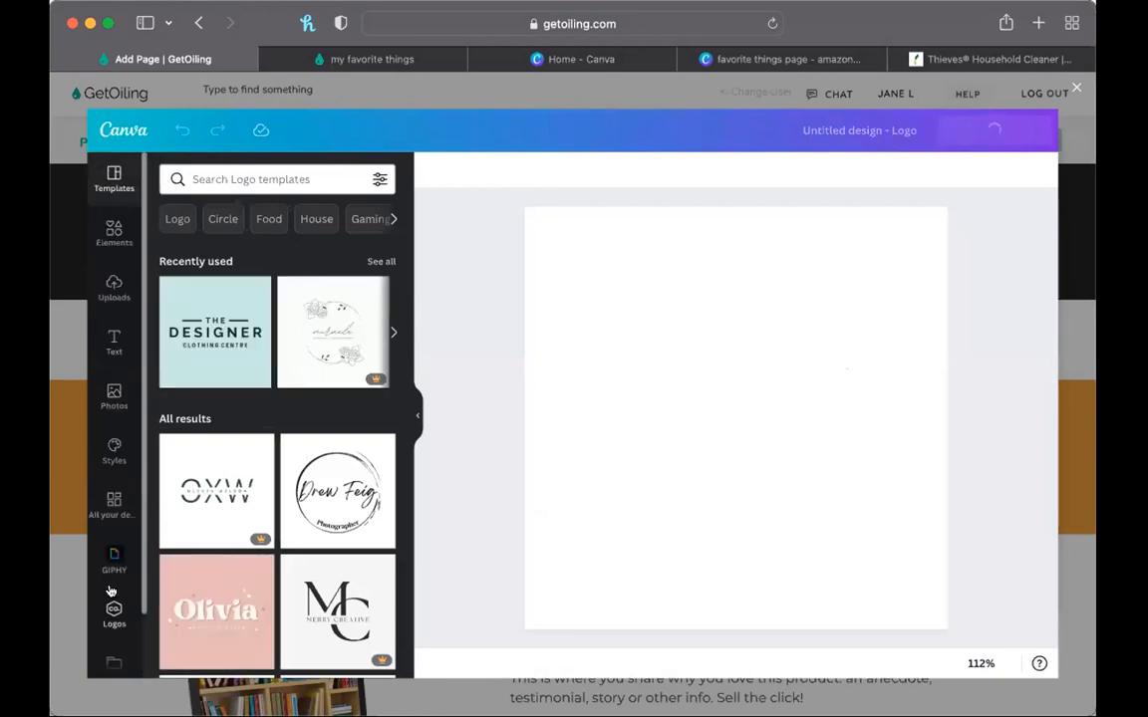
{"action": "scroll", "coordinate": [126, 625], "scroll_direction": "down", "scroll_amount": 2}
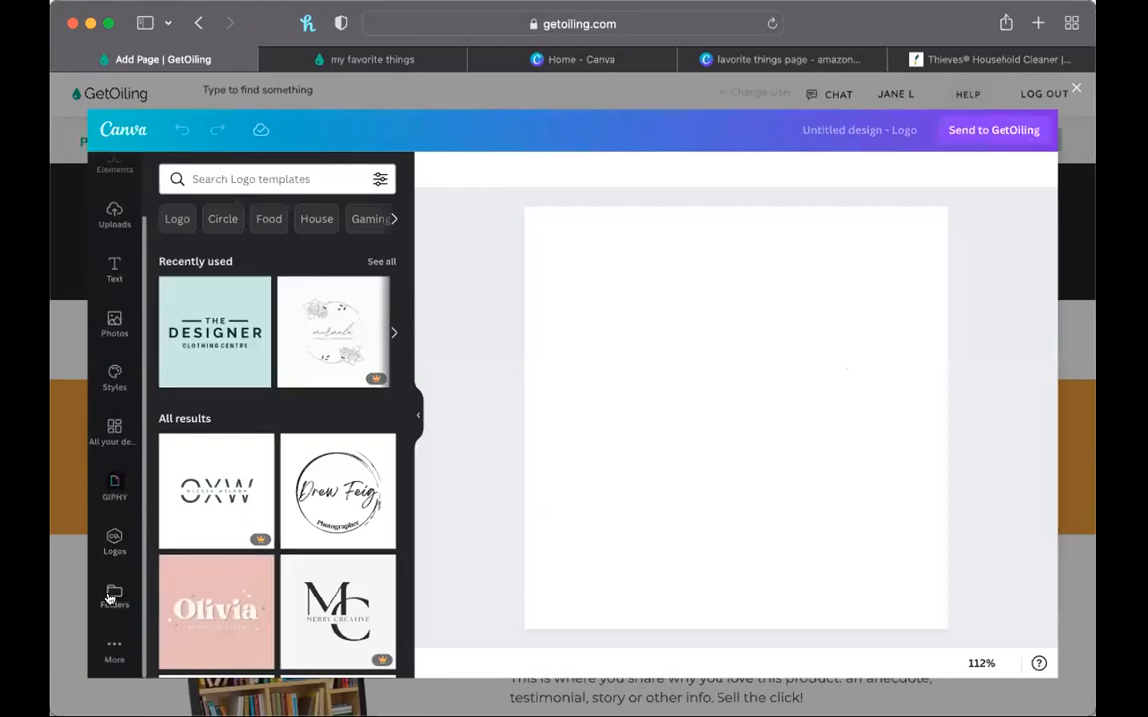
{"action": "left_click", "coordinate": [113, 593]}
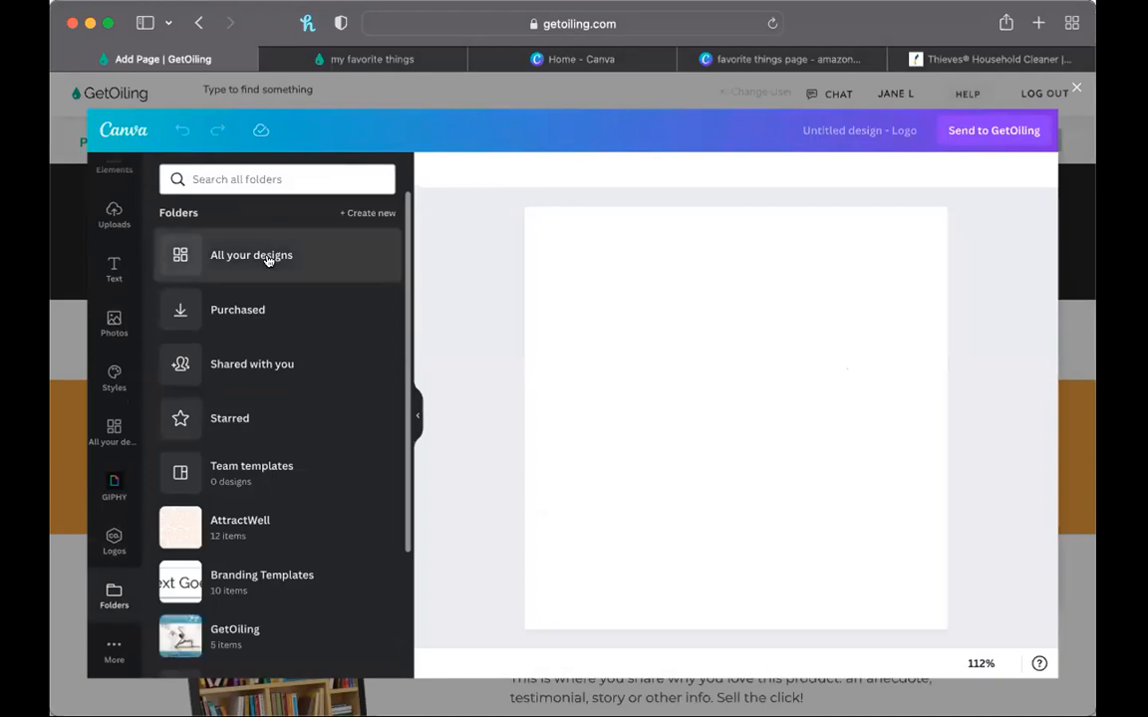
{"action": "left_click", "coordinate": [264, 257]}
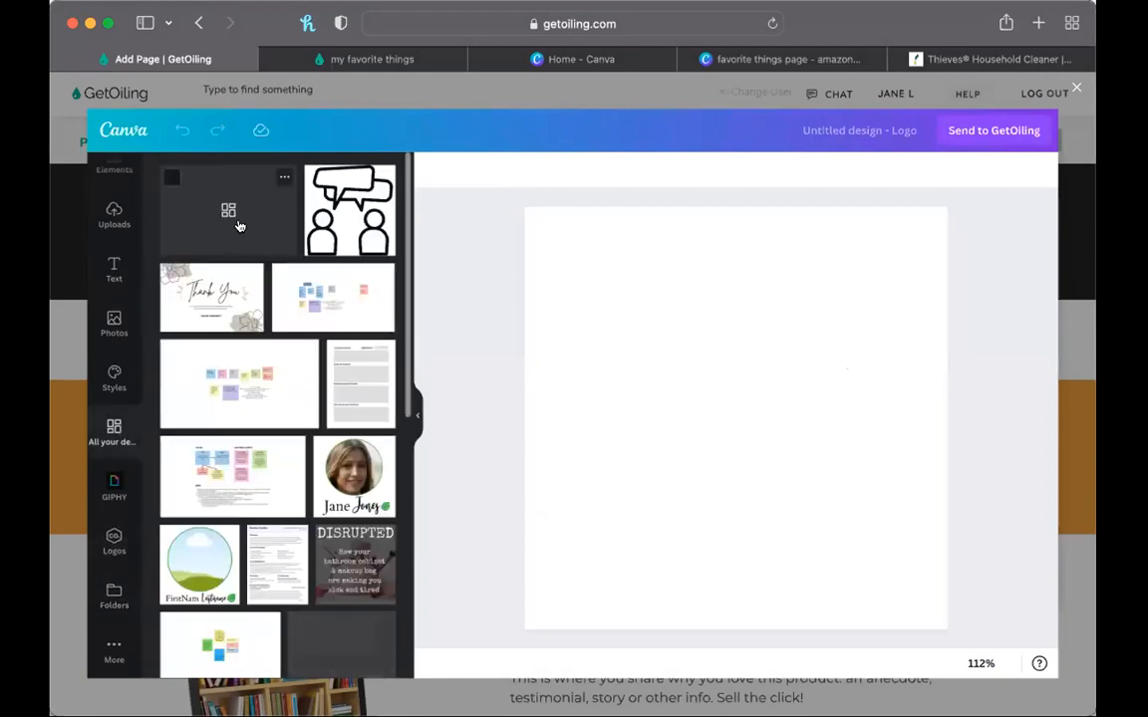
{"action": "left_click", "coordinate": [199, 212]}
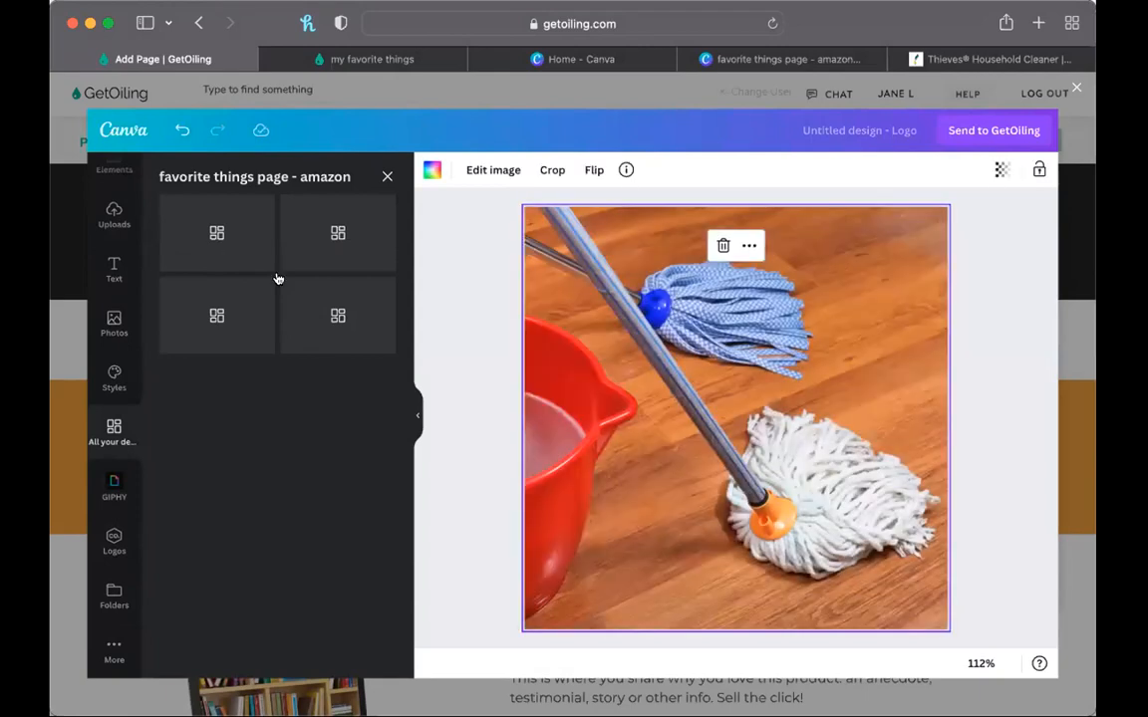
{"action": "left_click", "coordinate": [215, 319]}
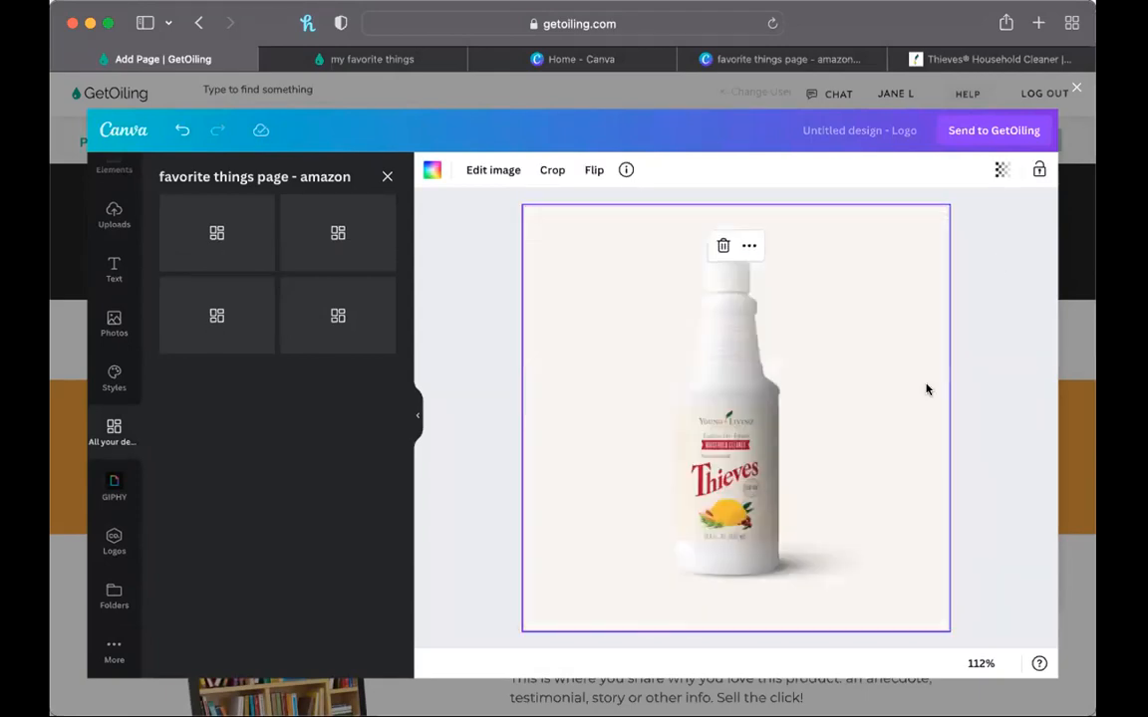
Send the Thieves bottle design to GetOiling as the product entry's image and check it in the content editor.
{"action": "left_click", "coordinate": [996, 130]}
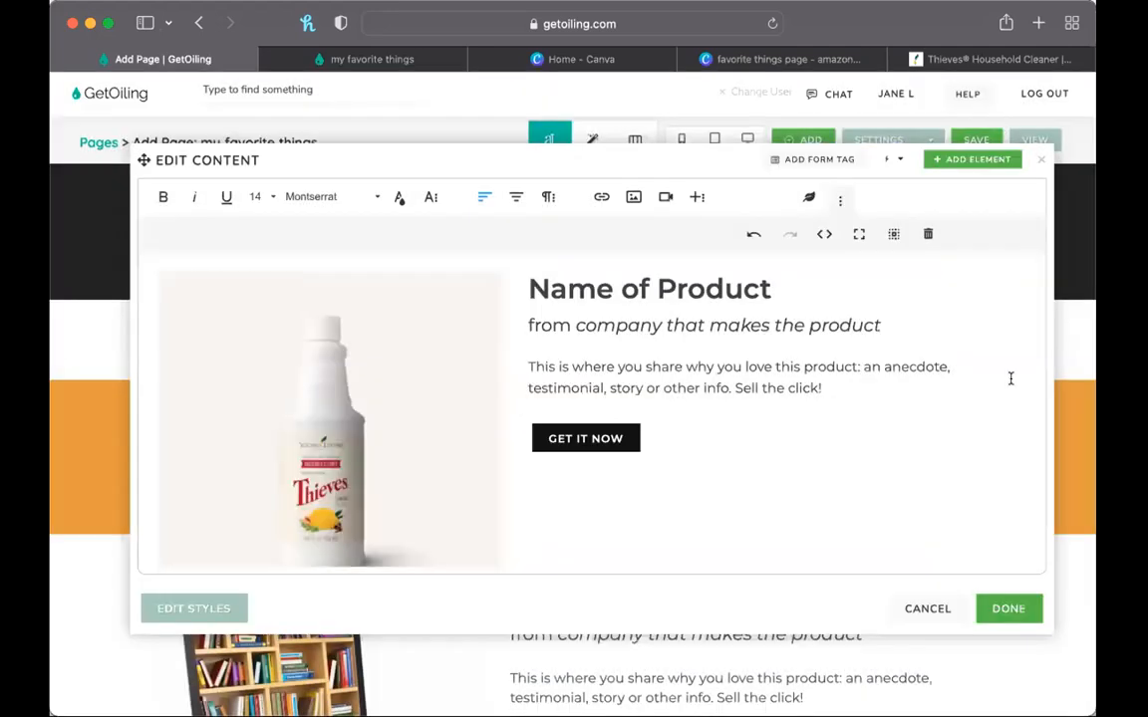
{"action": "scroll", "coordinate": [1010, 378], "scroll_direction": "down", "scroll_amount": 2}
{"action": "scroll", "coordinate": [1011, 378], "scroll_direction": "up", "scroll_amount": 2}
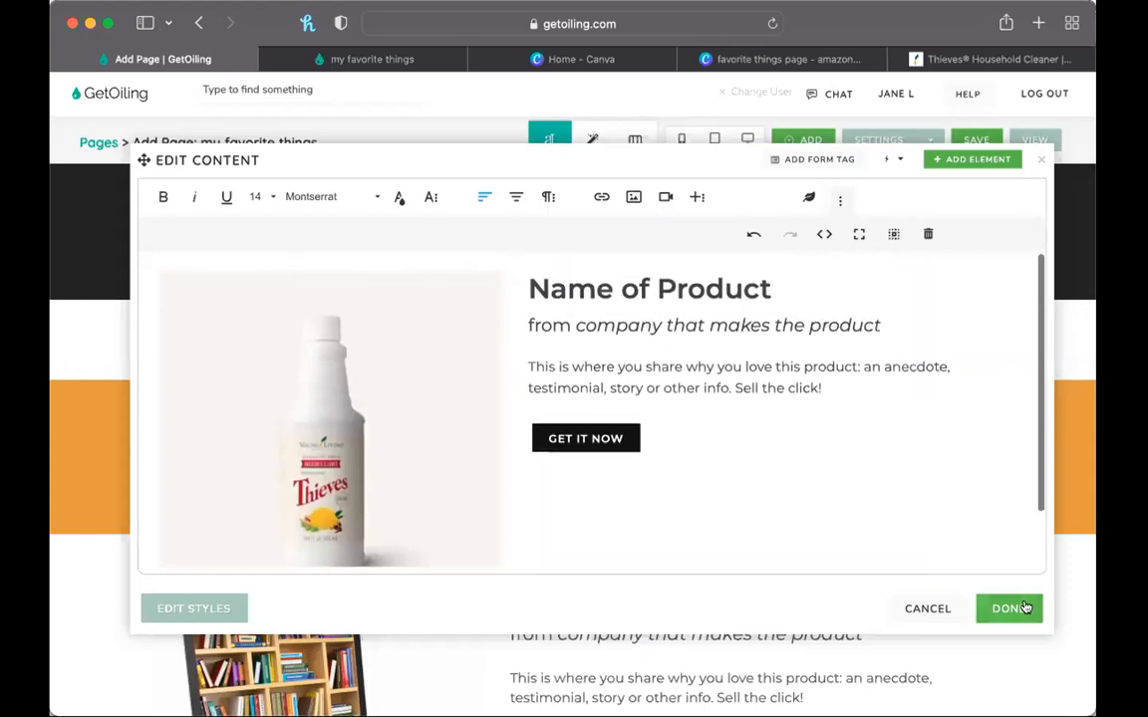
Apply the Thieves bottle image to the product section and replace its "Name of Product" heading with "Thieves Household Cleaner".
{"action": "left_click", "coordinate": [1014, 608]}
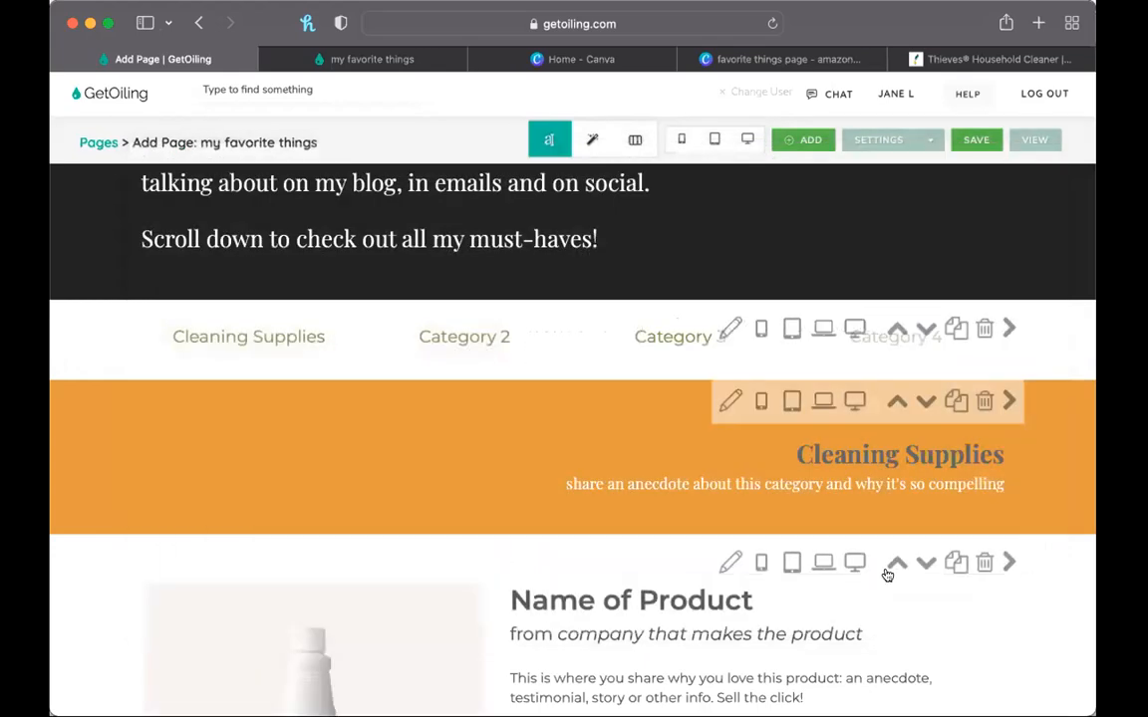
{"action": "scroll", "coordinate": [886, 575], "scroll_direction": "down", "scroll_amount": 5}
{"action": "left_click", "coordinate": [637, 291]}
{"action": "left_click", "coordinate": [665, 321]}
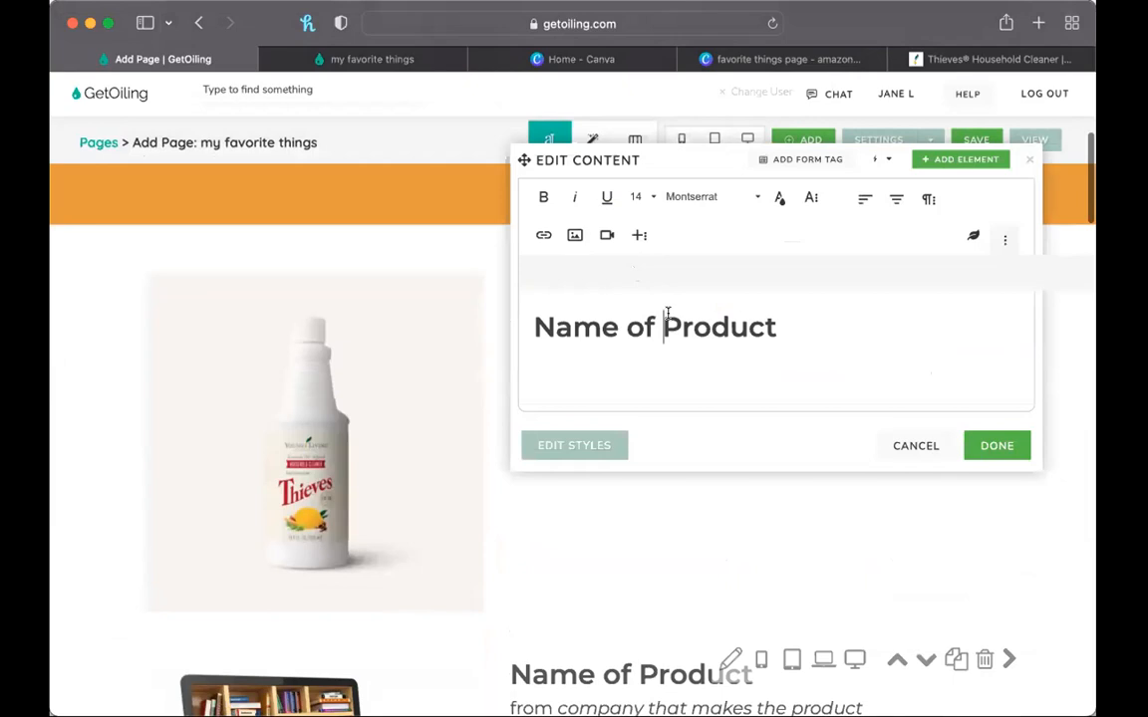
{"action": "triple_click", "coordinate": [668, 315]}
{"action": "type", "text": "Thiesves"}
{"action": "key", "text": "BackSpace"}
{"action": "key", "text": "BackSpace"}
{"action": "key", "text": "BackSpace"}
{"action": "type", "text": "ves Household Cleaner"}
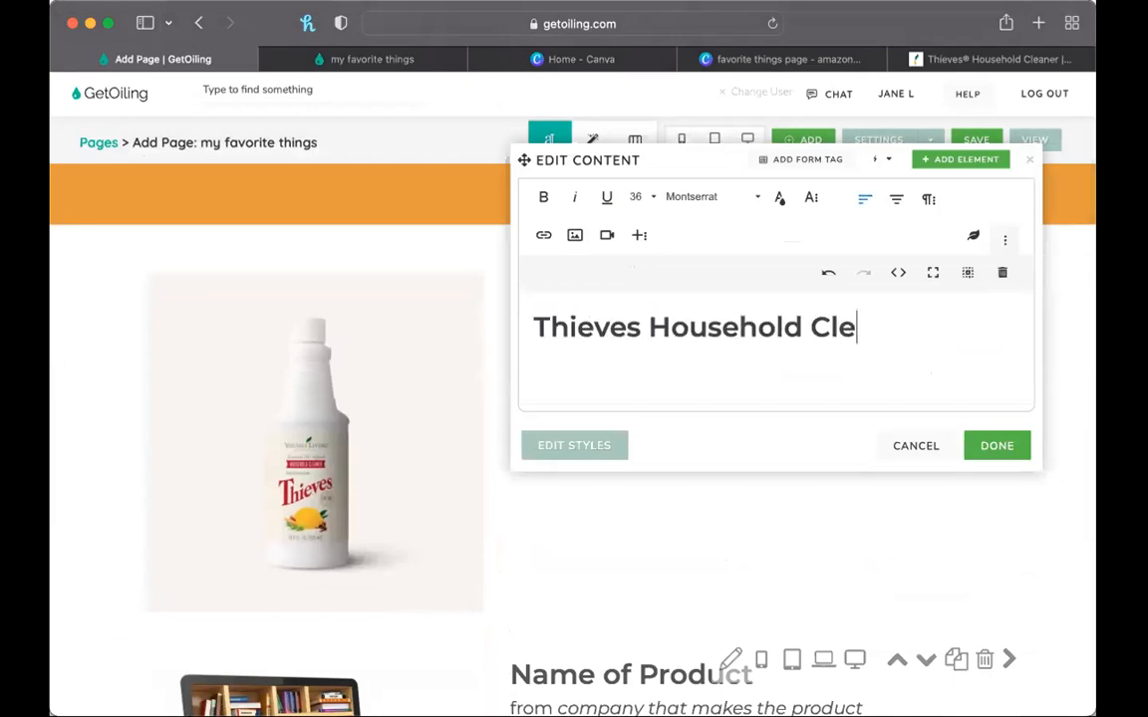
{"action": "left_click", "coordinate": [1011, 445]}
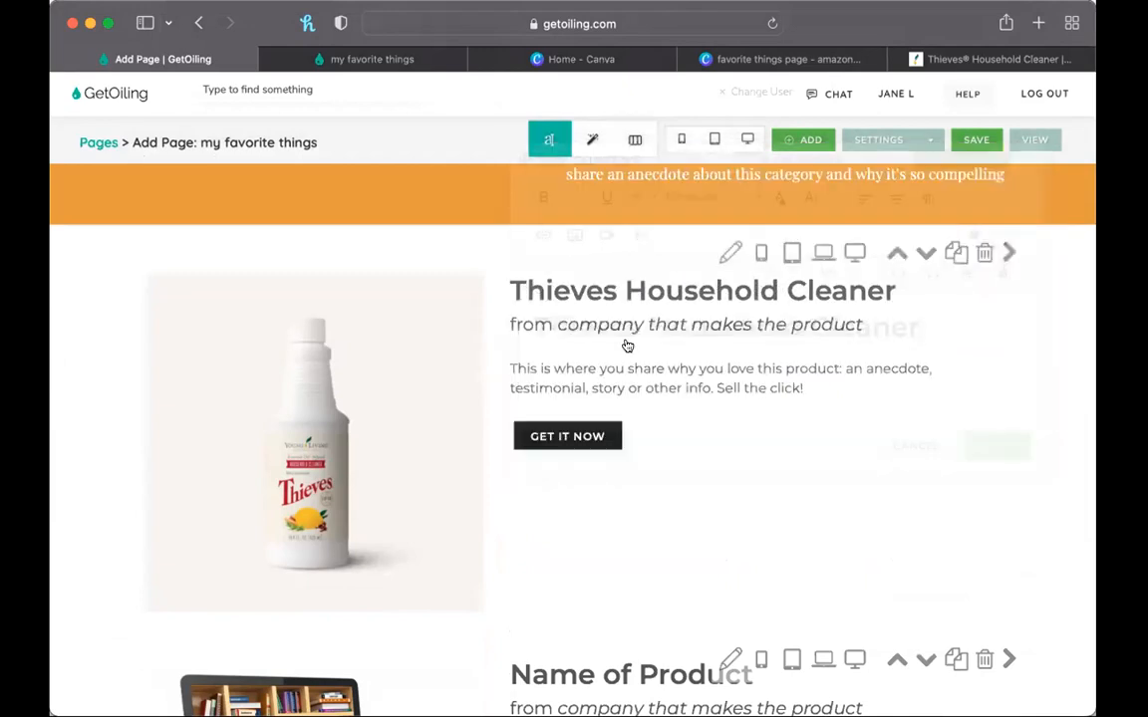
Delete the "from company that makes the product" line beneath the Thieves Household Cleaner heading.
{"action": "left_click", "coordinate": [635, 320]}
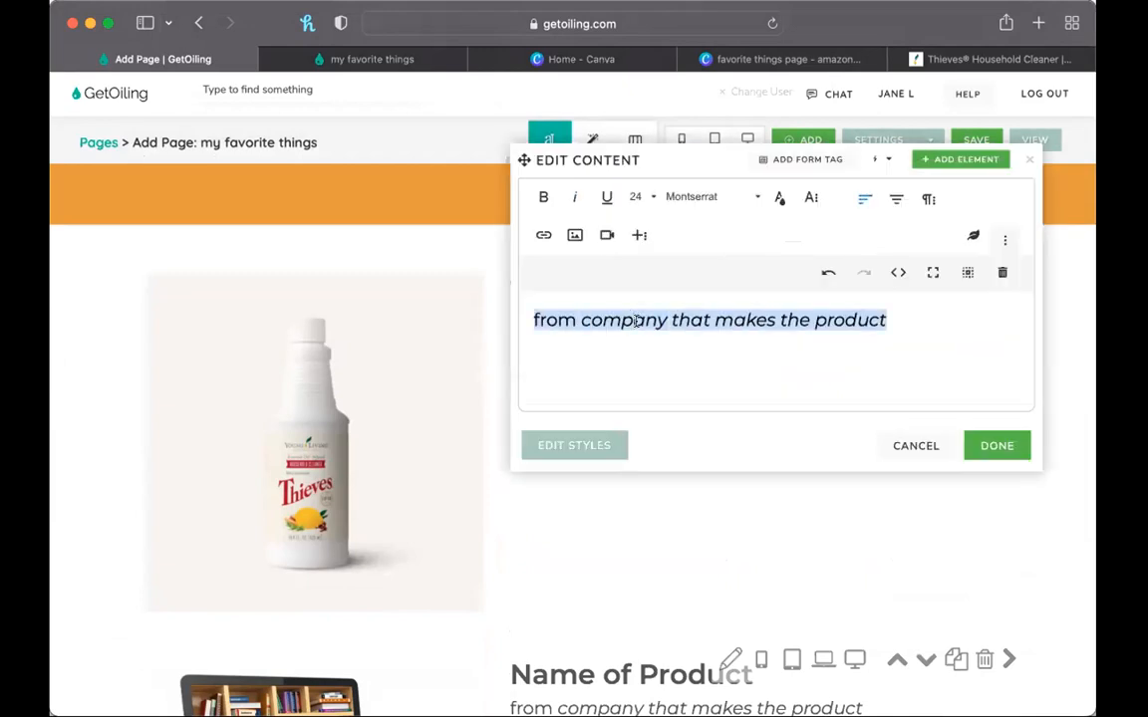
{"action": "key", "text": "BackSpace"}
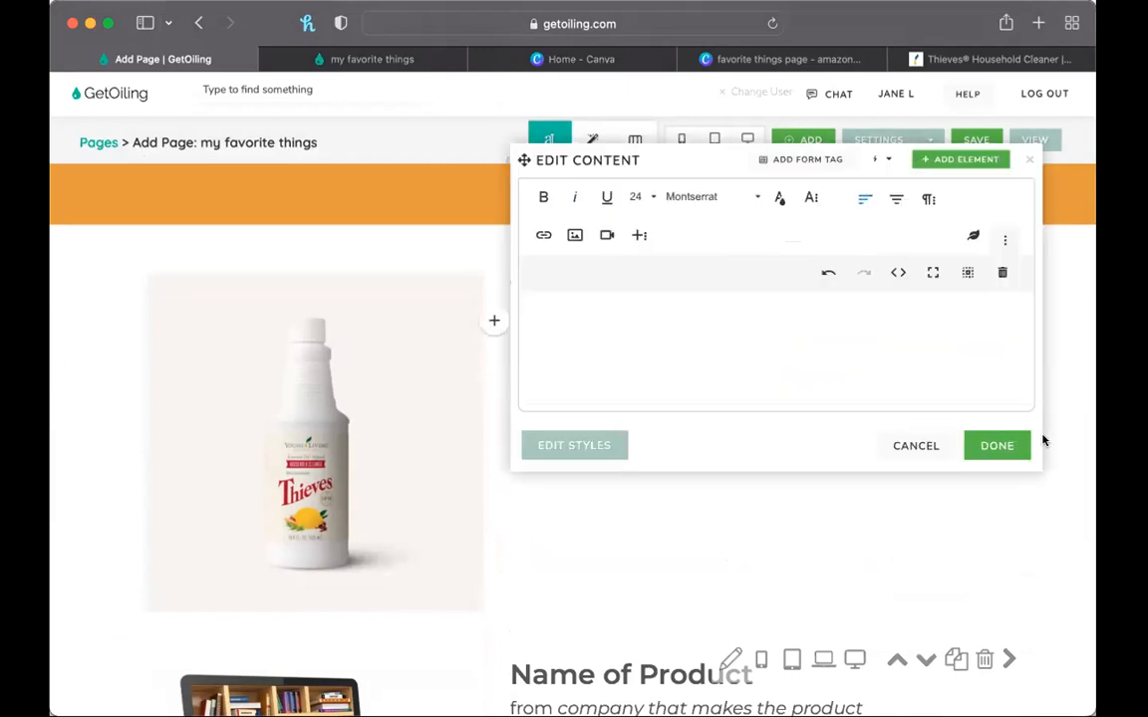
{"action": "left_click", "coordinate": [991, 445]}
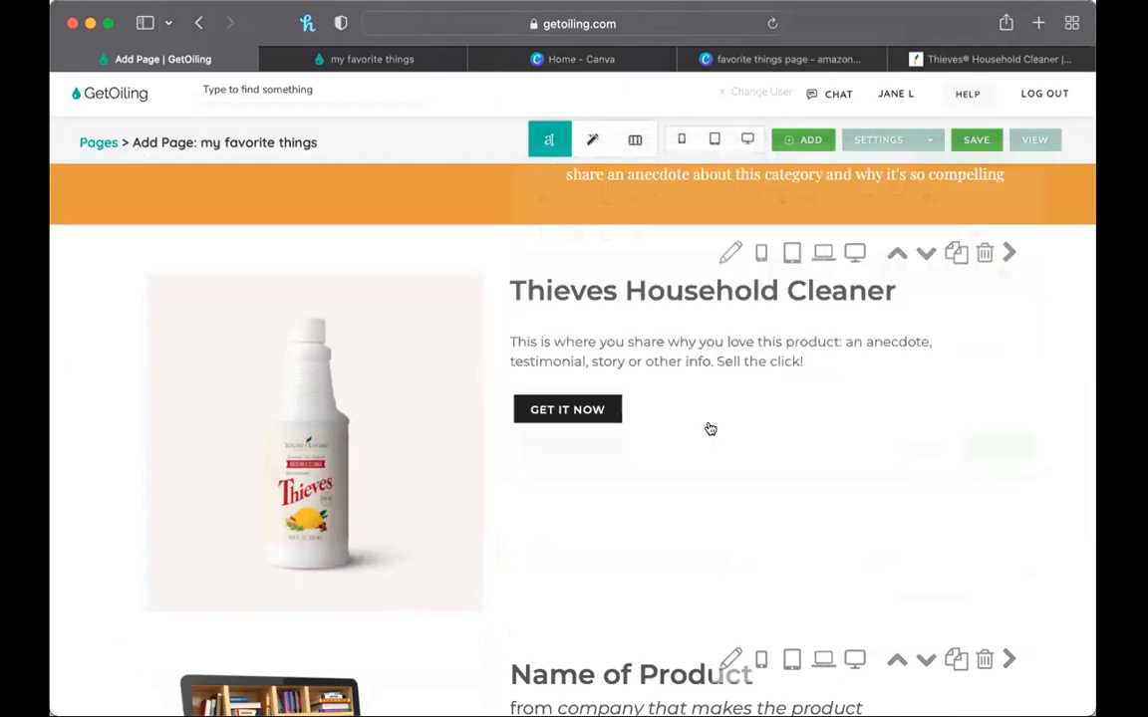
Examine the placeholder description and the overall layout of the Thieves Household Cleaner entry in the content editor.
{"action": "left_click", "coordinate": [684, 361]}
{"action": "left_click_drag", "start_coordinate": [532, 313], "coordinate": [924, 335]}
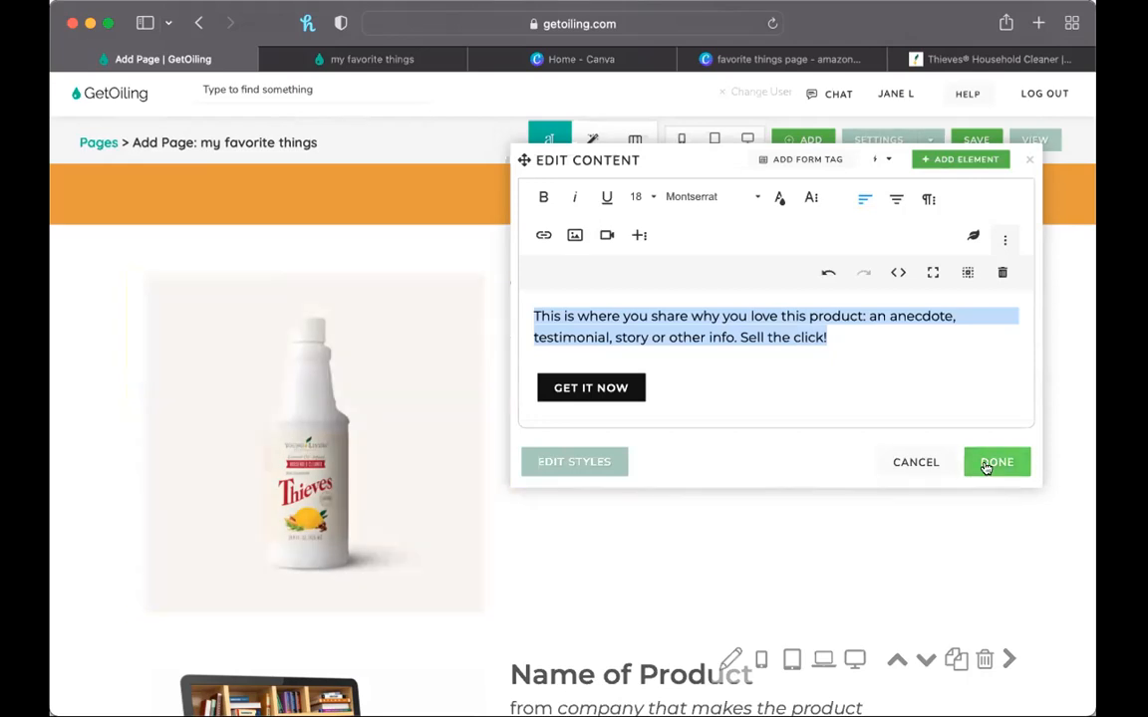
{"action": "left_click", "coordinate": [927, 544]}
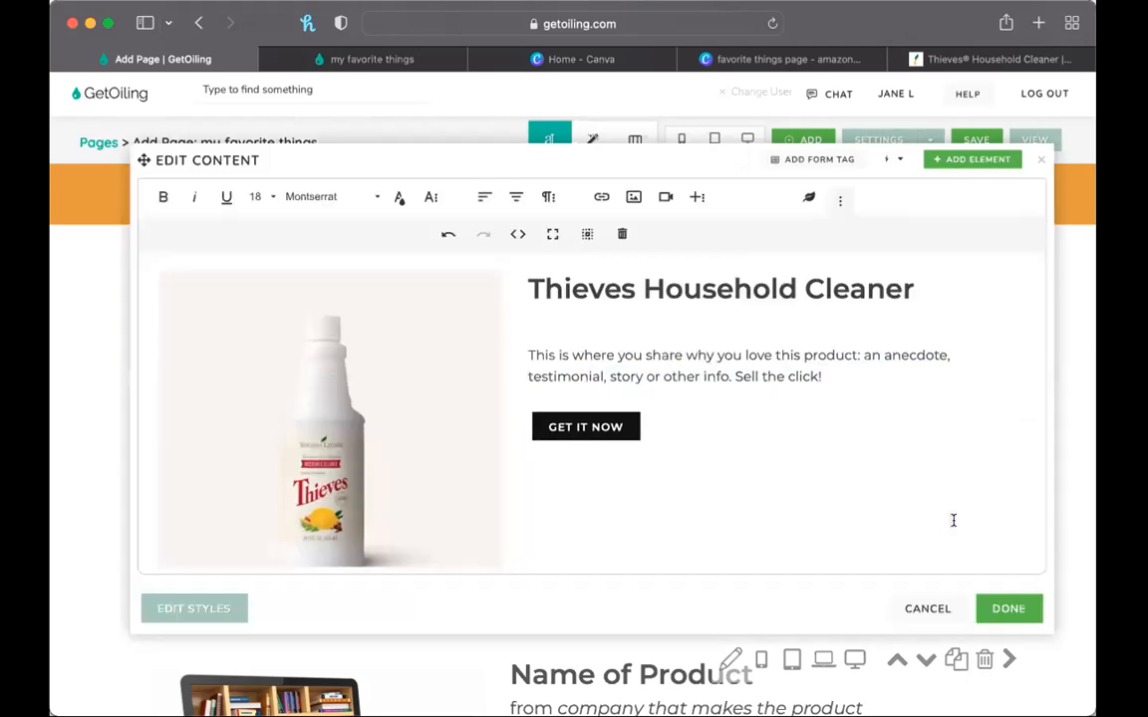
{"action": "left_click", "coordinate": [1017, 608]}
Review the page's category banners and remaining placeholder product entries from the welcome text downward.
{"action": "scroll", "coordinate": [1023, 608], "scroll_direction": "down", "scroll_amount": 2}
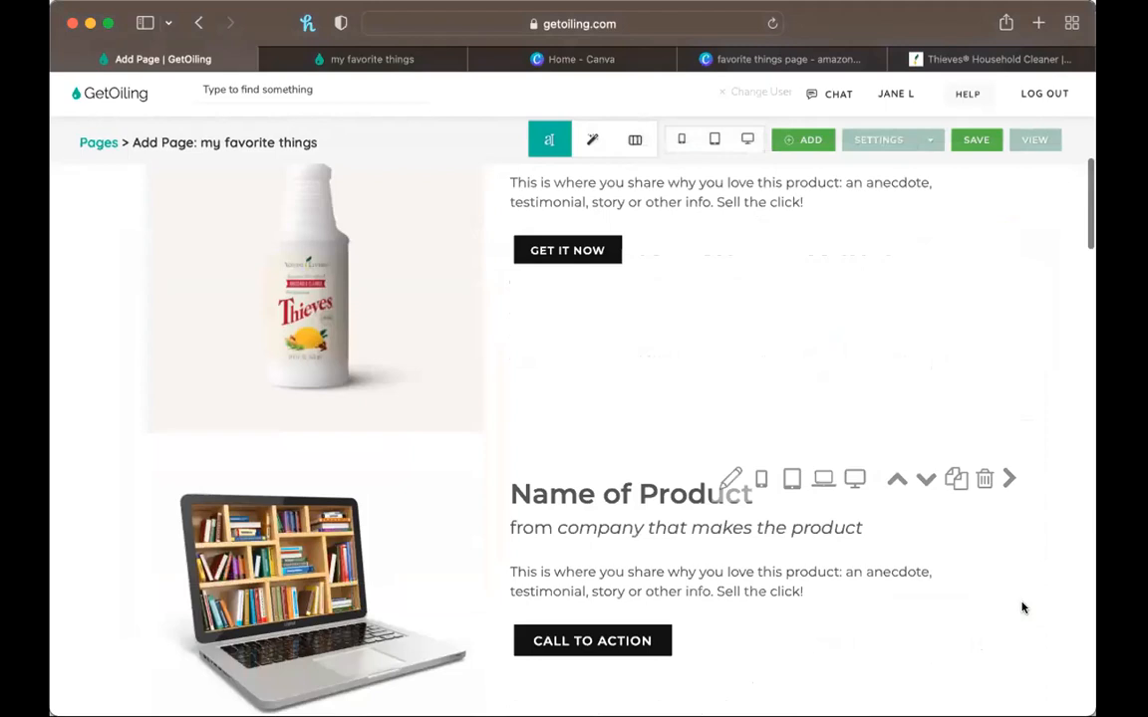
{"action": "scroll", "coordinate": [1023, 608], "scroll_direction": "up", "scroll_amount": 6}
{"action": "scroll", "coordinate": [1023, 624], "scroll_direction": "down", "scroll_amount": 1}
{"action": "scroll", "coordinate": [1021, 624], "scroll_direction": "down", "scroll_amount": 10}
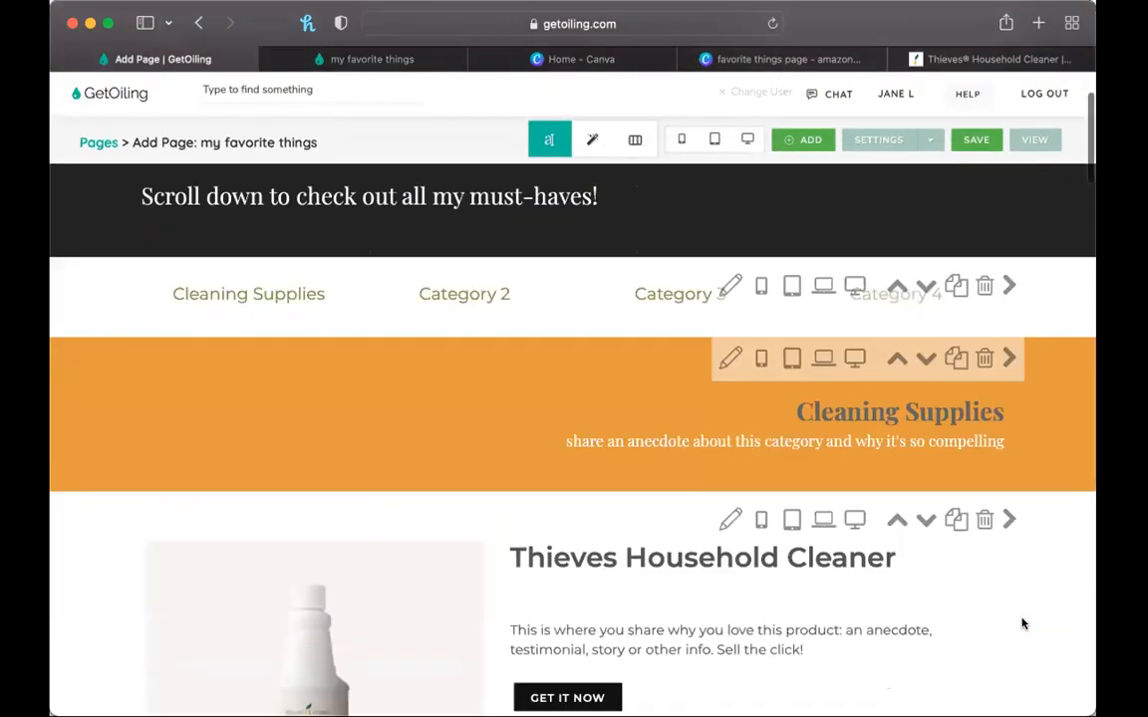
{"action": "scroll", "coordinate": [1021, 624], "scroll_direction": "down", "scroll_amount": 8}
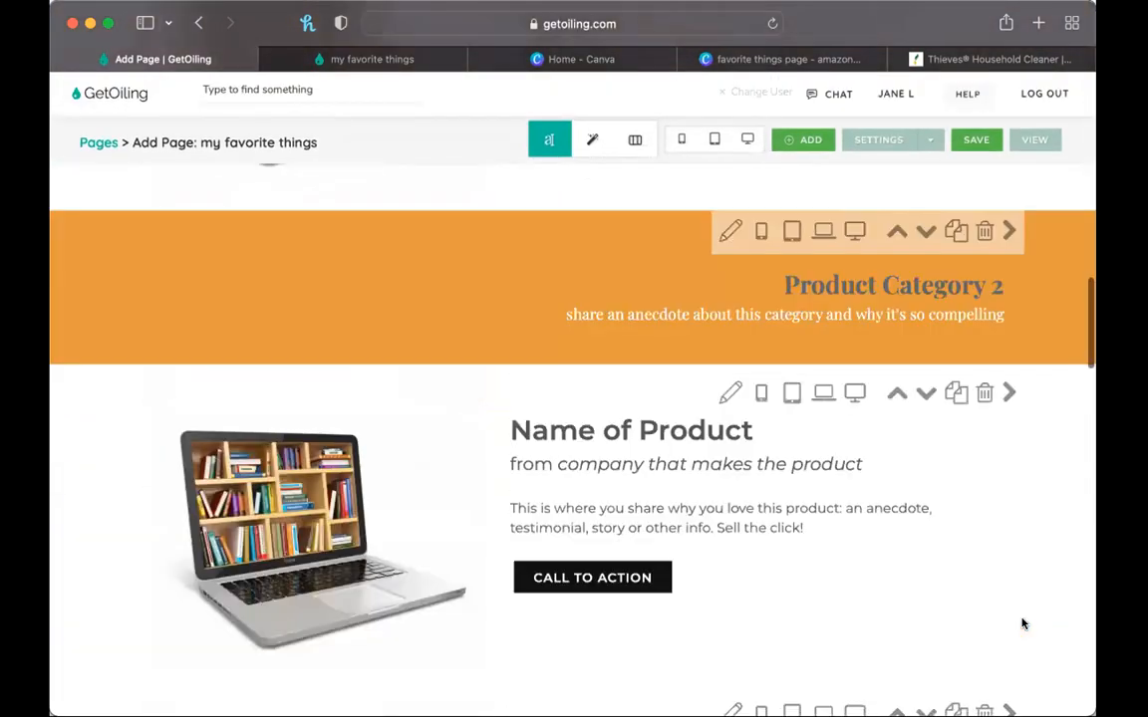
{"action": "scroll", "coordinate": [1021, 624], "scroll_direction": "down", "scroll_amount": 10}
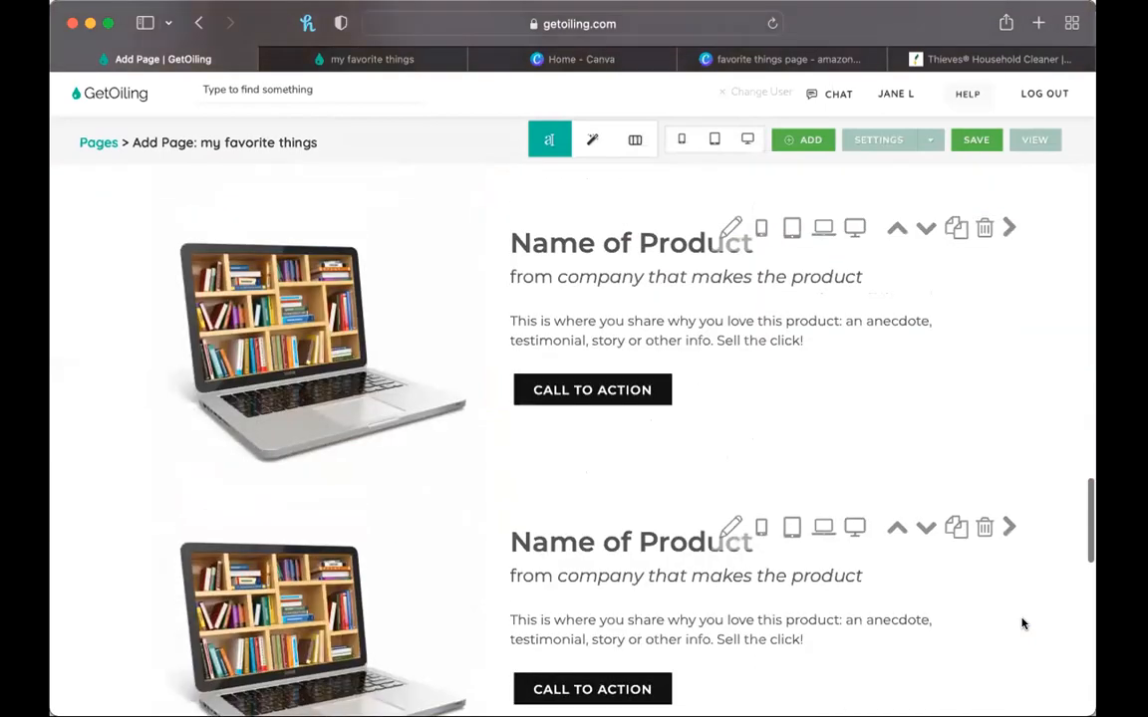
{"action": "scroll", "coordinate": [1021, 623], "scroll_direction": "up", "scroll_amount": 20}
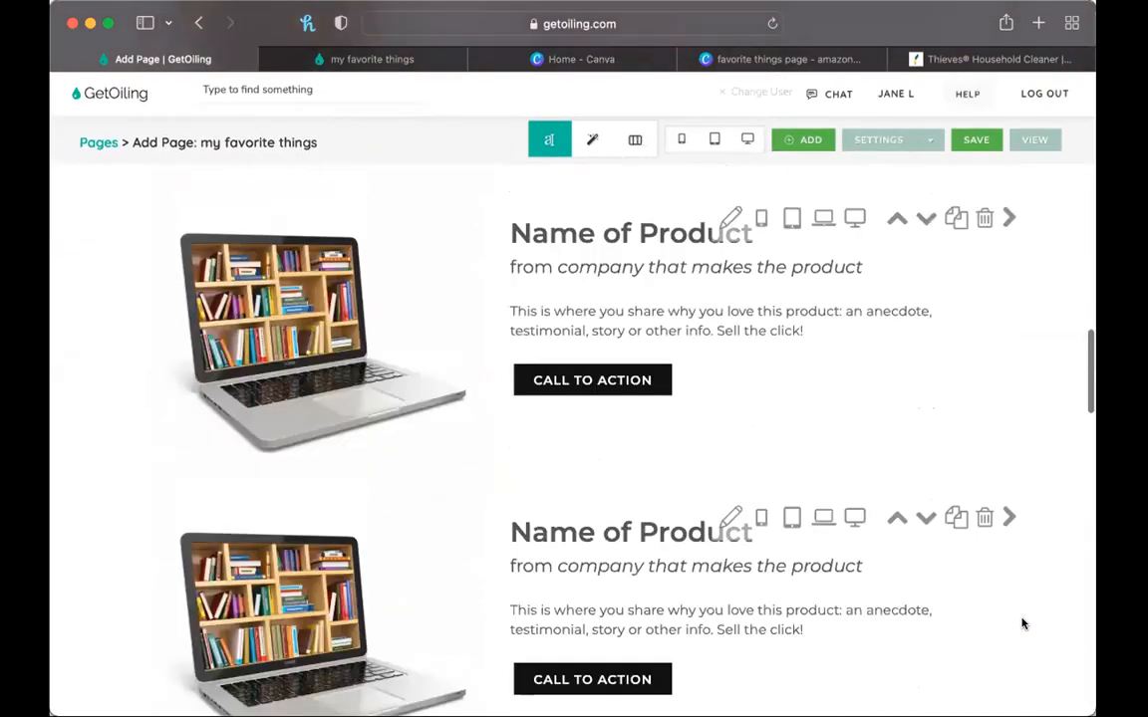
{"action": "scroll", "coordinate": [1012, 597], "scroll_direction": "up", "scroll_amount": 1}
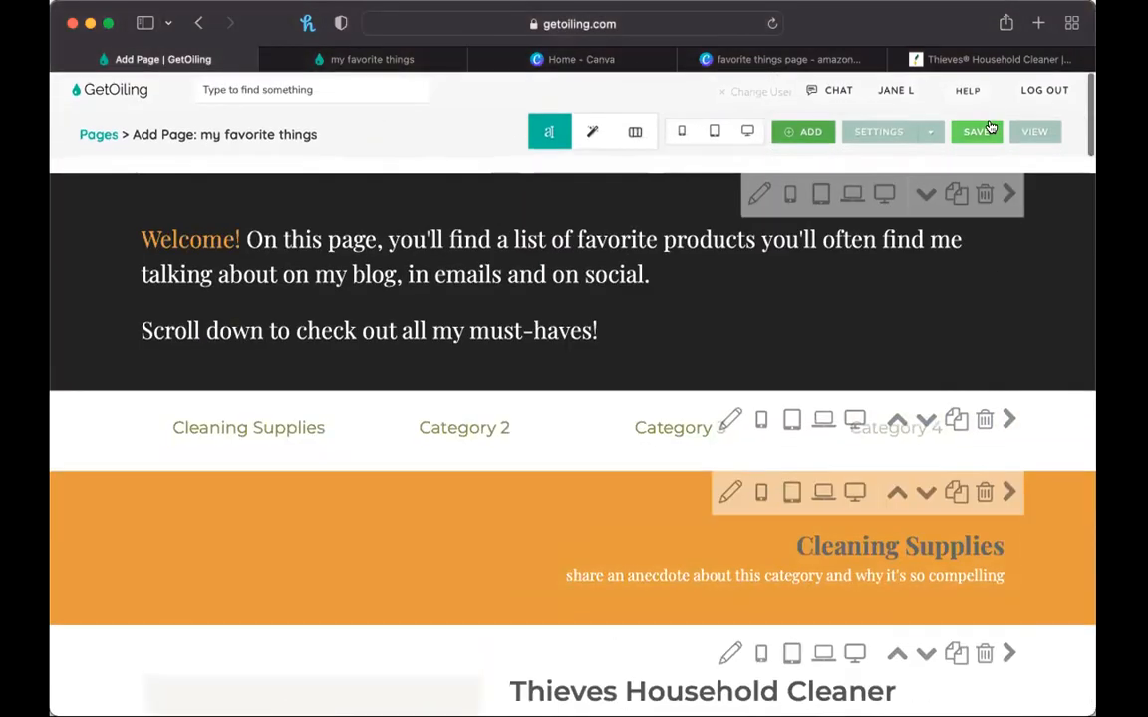
Save the "my favorite things" page, leave the page builder and open the website's menu settings.
{"action": "left_click", "coordinate": [985, 129]}
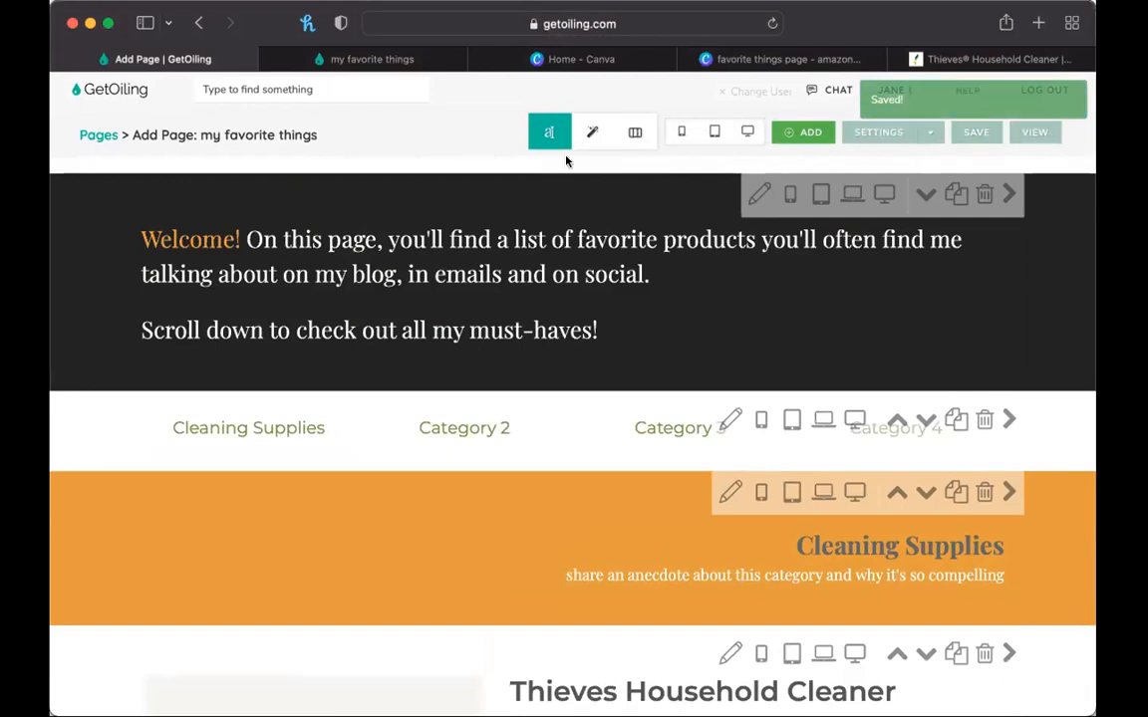
{"action": "left_click", "coordinate": [99, 136]}
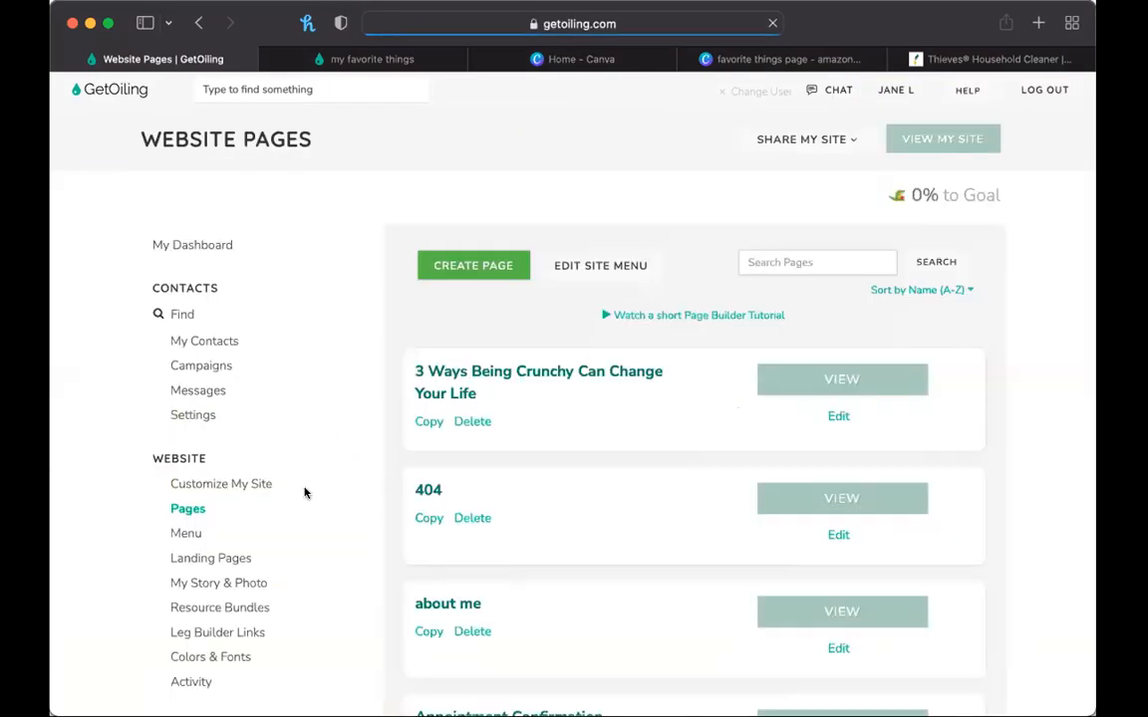
{"action": "scroll", "coordinate": [303, 492], "scroll_direction": "down", "scroll_amount": 3}
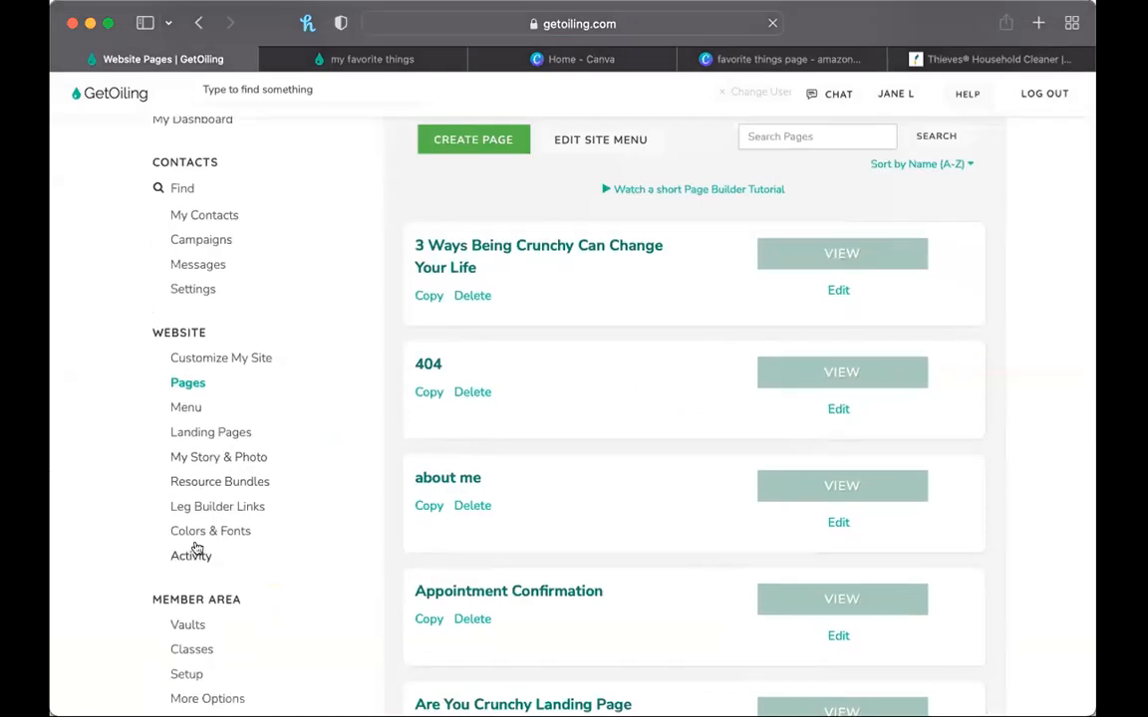
{"action": "left_click", "coordinate": [184, 405]}
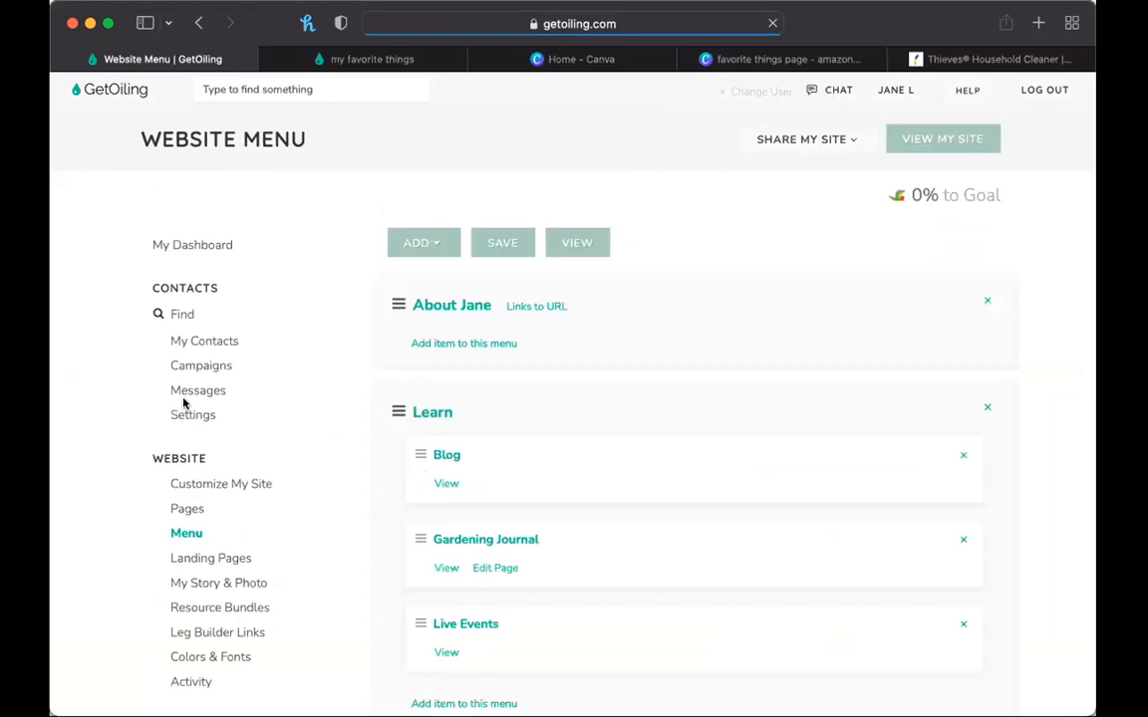
Start a new website page item under the Learn menu and link it to the "my favorite things" page.
{"action": "scroll", "coordinate": [732, 366], "scroll_direction": "down", "scroll_amount": 9}
{"action": "scroll", "coordinate": [732, 364], "scroll_direction": "down", "scroll_amount": 5}
{"action": "scroll", "coordinate": [732, 364], "scroll_direction": "up", "scroll_amount": 8}
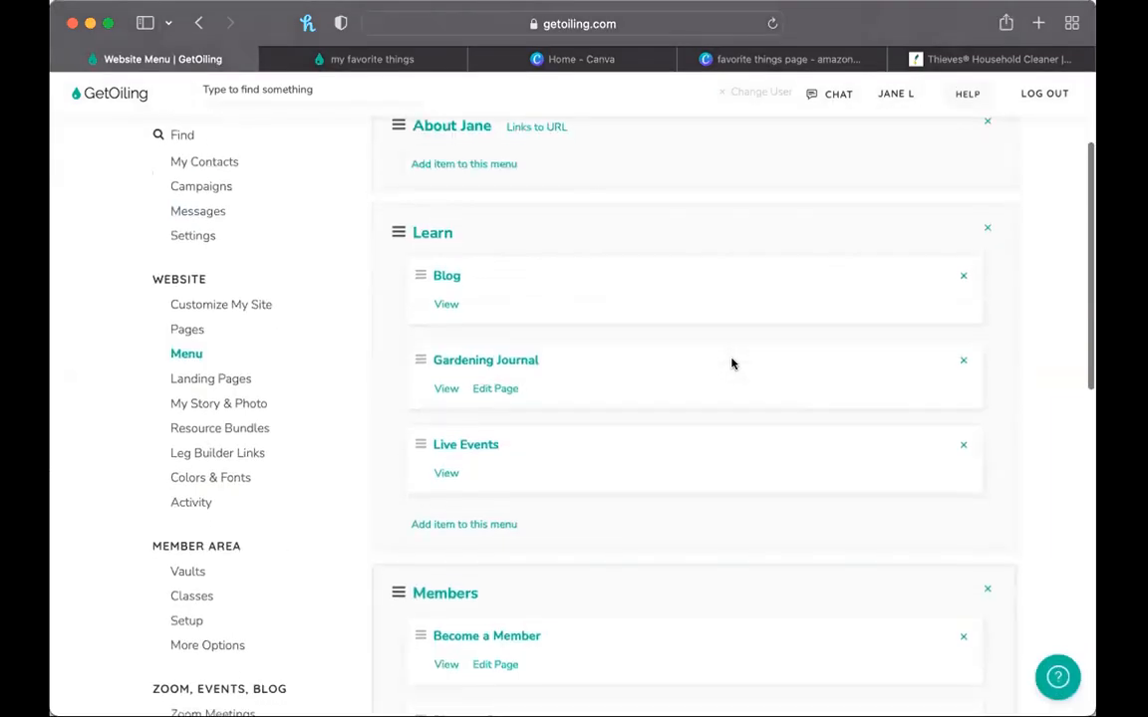
{"action": "scroll", "coordinate": [731, 364], "scroll_direction": "down", "scroll_amount": 1}
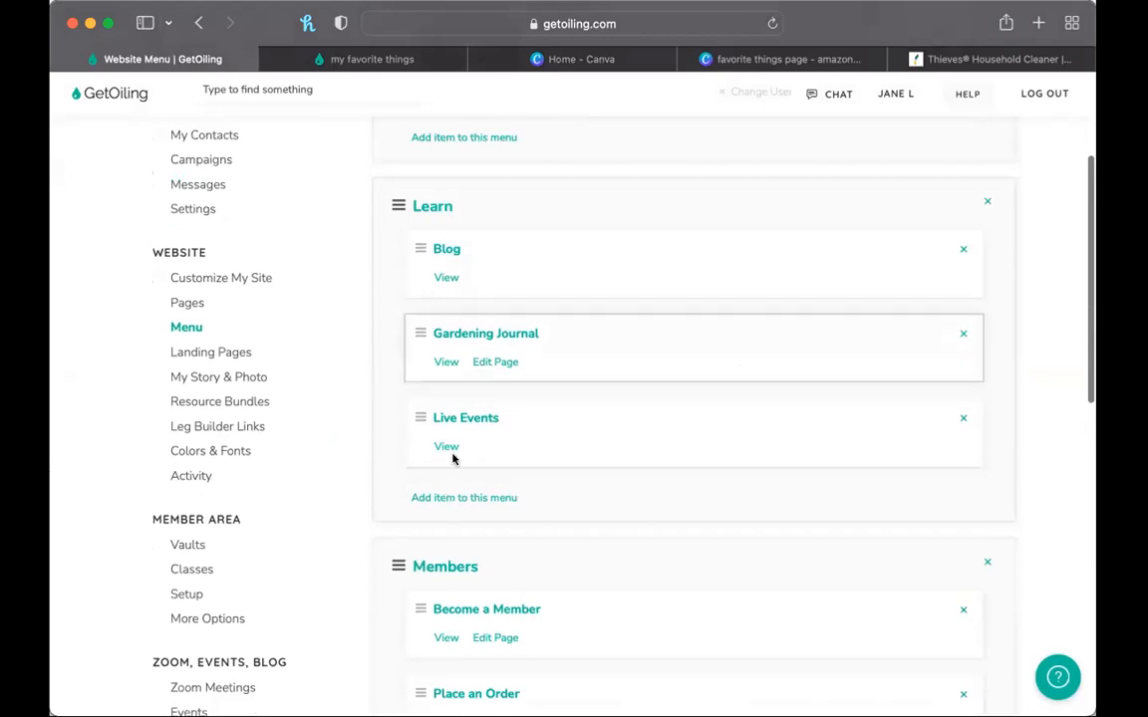
{"action": "left_click", "coordinate": [450, 498]}
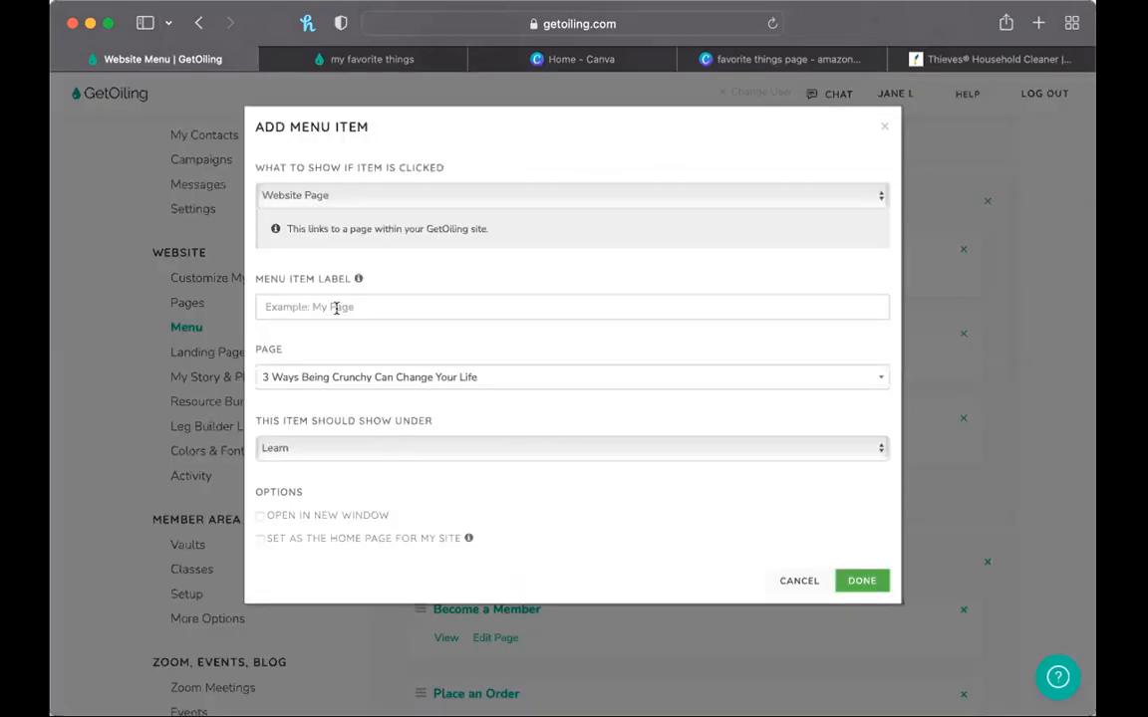
{"action": "left_click", "coordinate": [311, 384]}
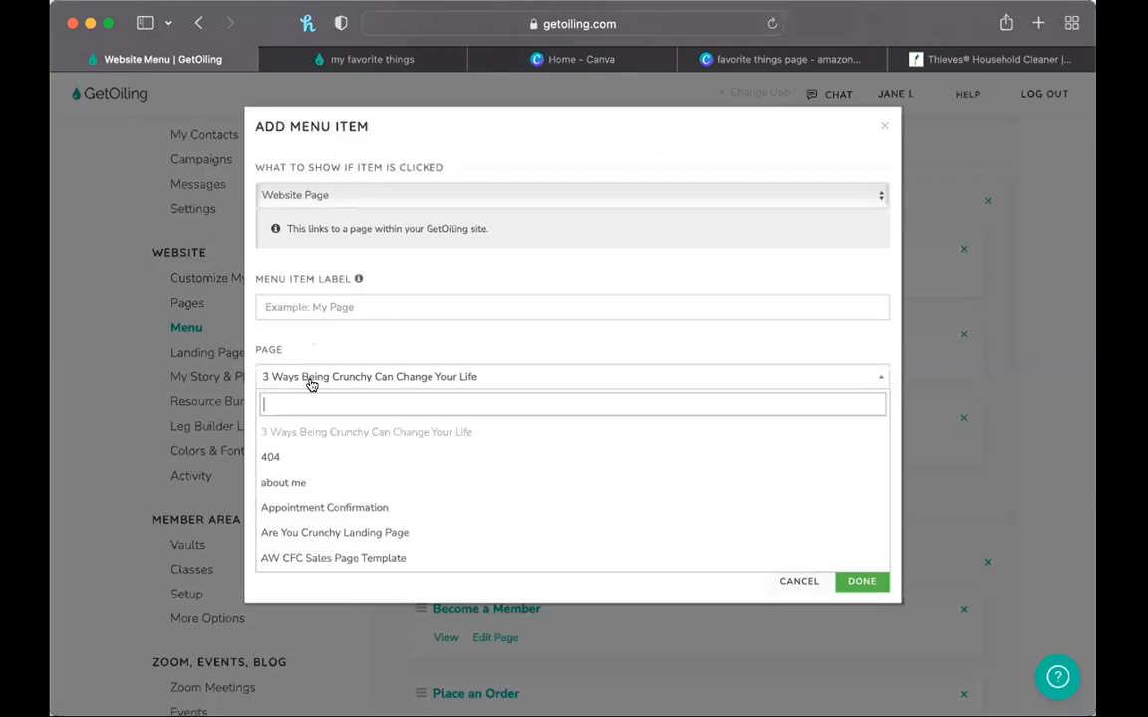
{"action": "type", "text": "fav"}
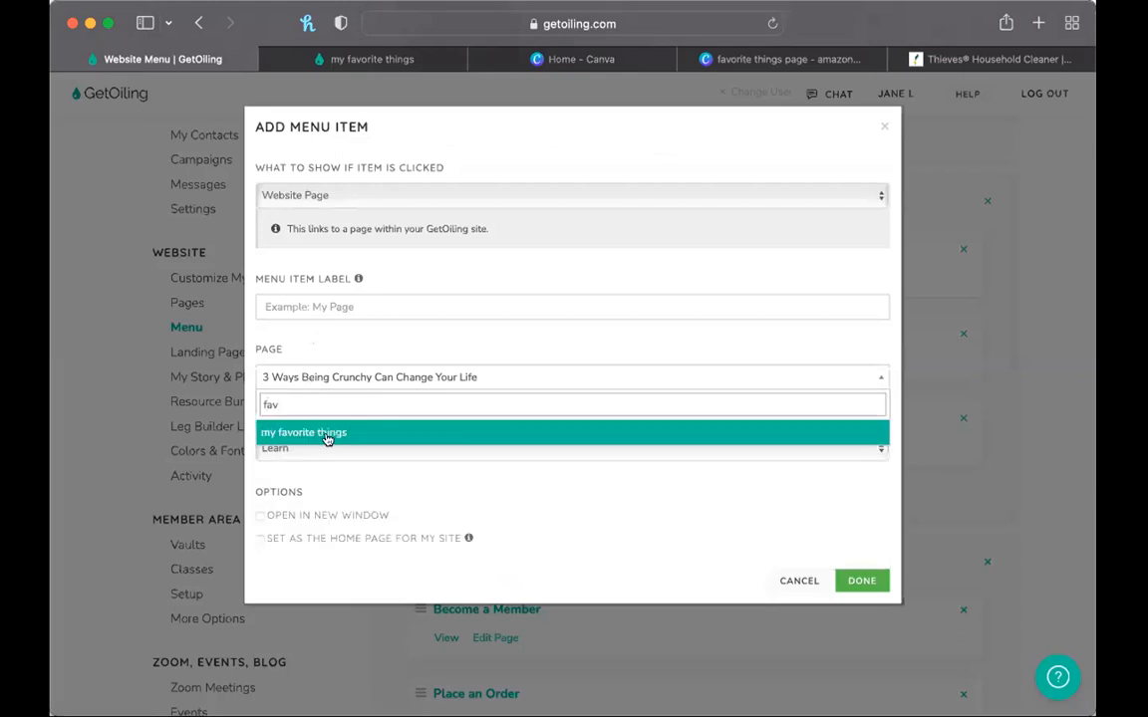
{"action": "left_click", "coordinate": [326, 432]}
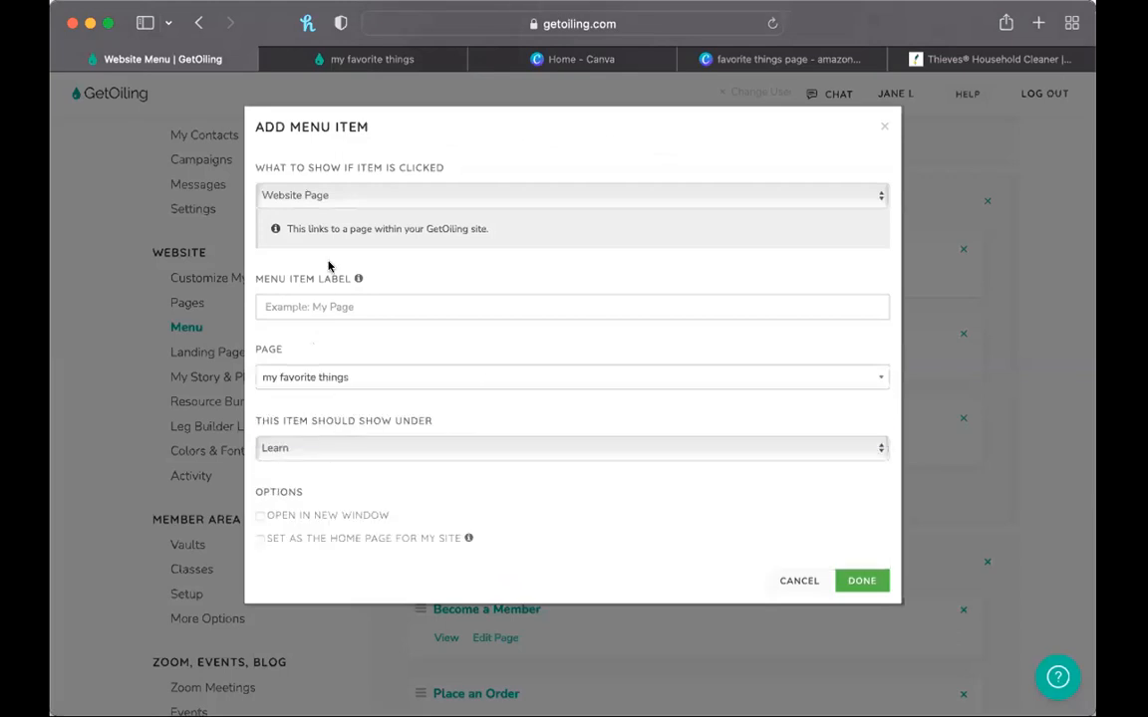
Label the new menu item "My Favorite Things", add it and save the website menu.
{"action": "left_click", "coordinate": [332, 311]}
{"action": "type", "text": "My Favorite Things"}
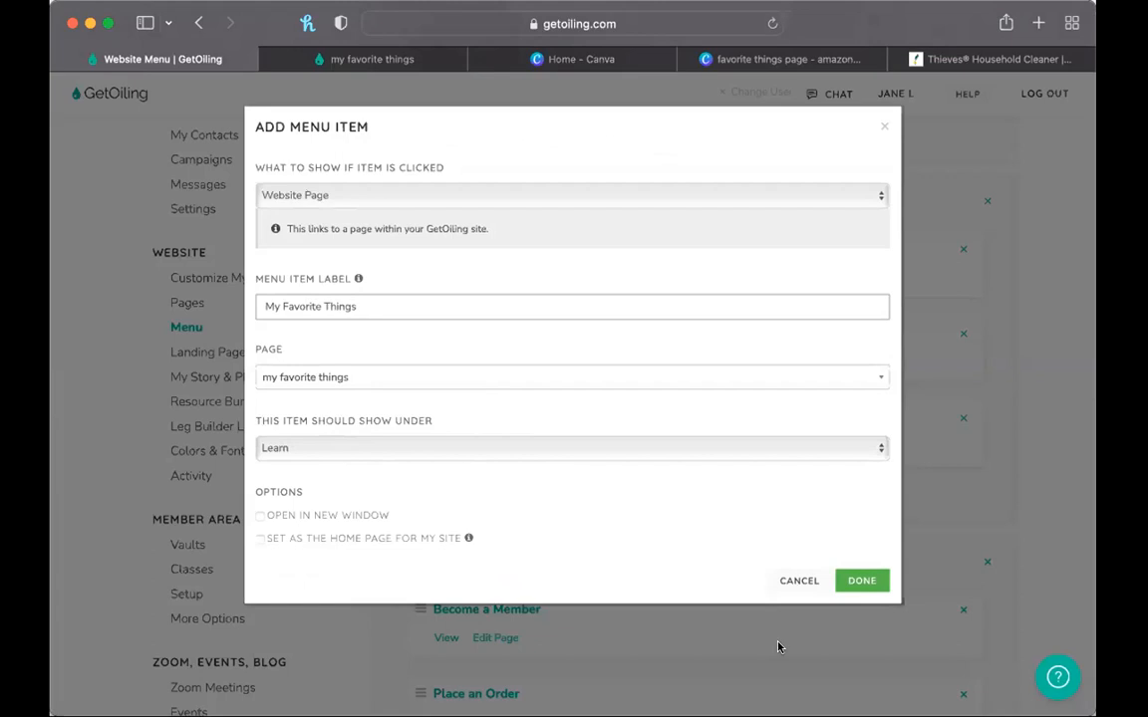
{"action": "left_click", "coordinate": [858, 579]}
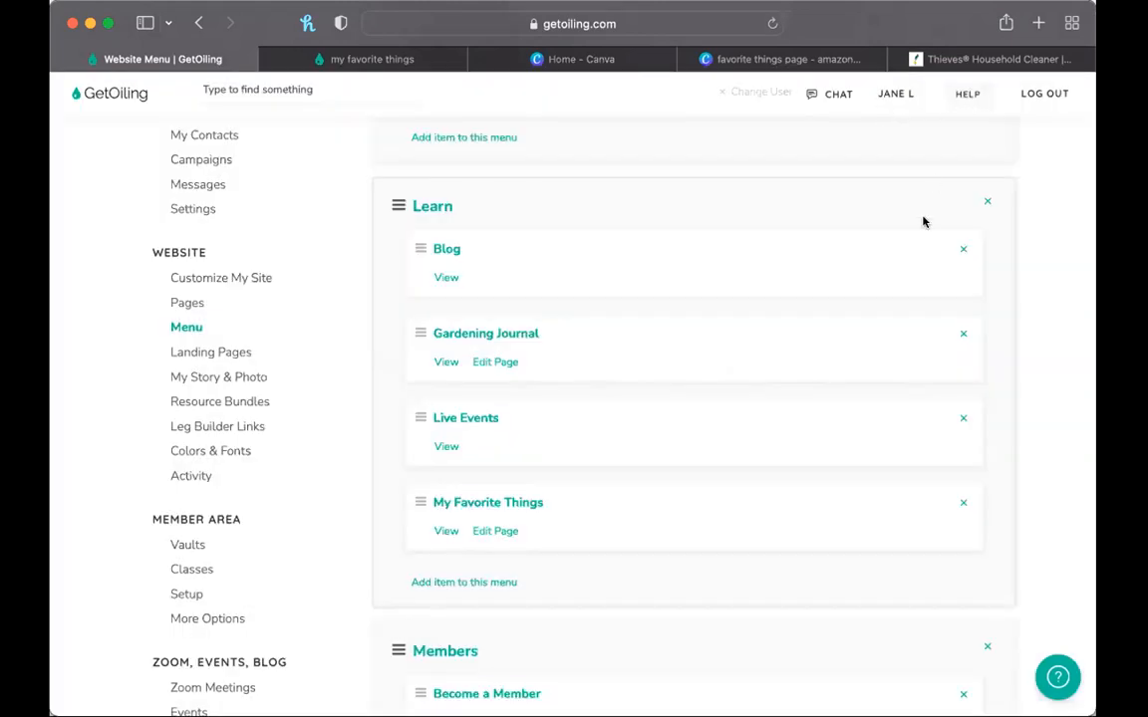
{"action": "scroll", "coordinate": [925, 220], "scroll_direction": "up", "scroll_amount": 3}
{"action": "left_click", "coordinate": [502, 243]}
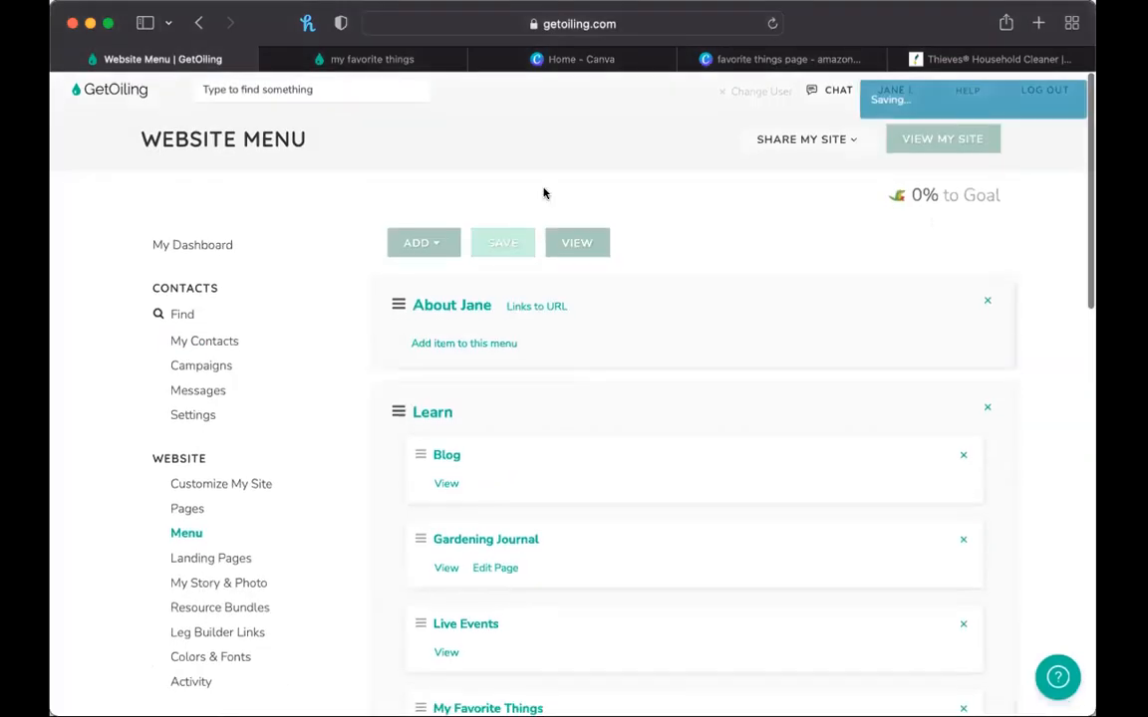
View the live site, open My Favorite Things under Learn and examine the published page's categories and product entries.
{"action": "left_click", "coordinate": [918, 149]}
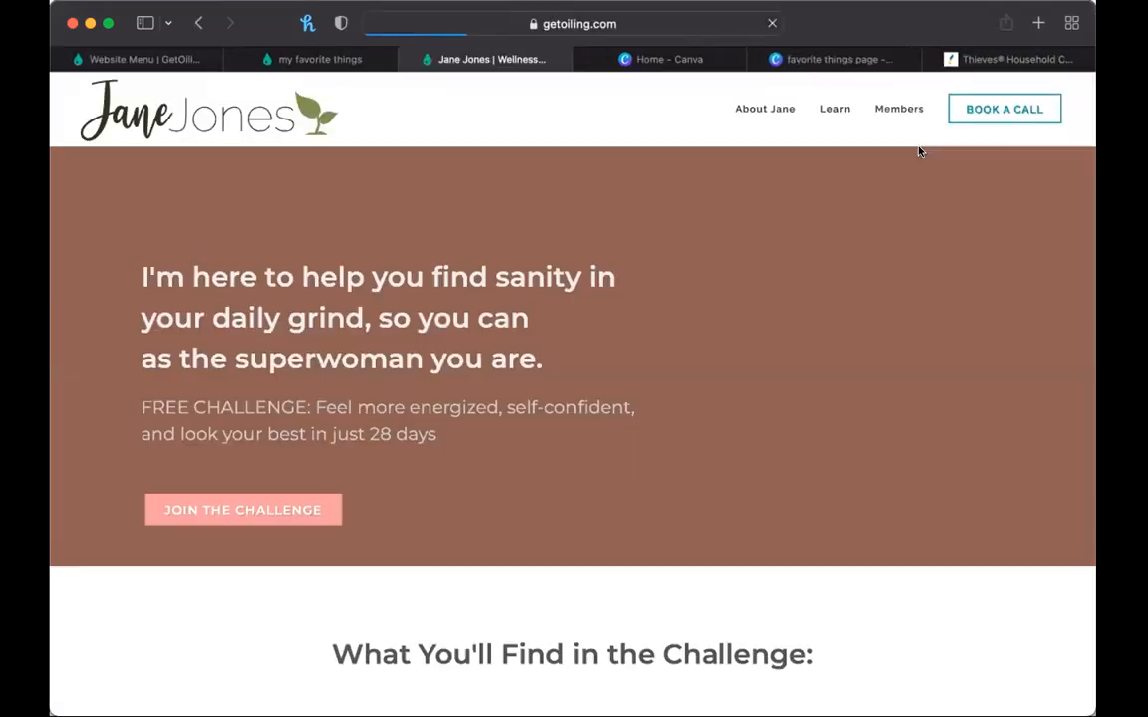
{"action": "mouse_move", "coordinate": [832, 109]}
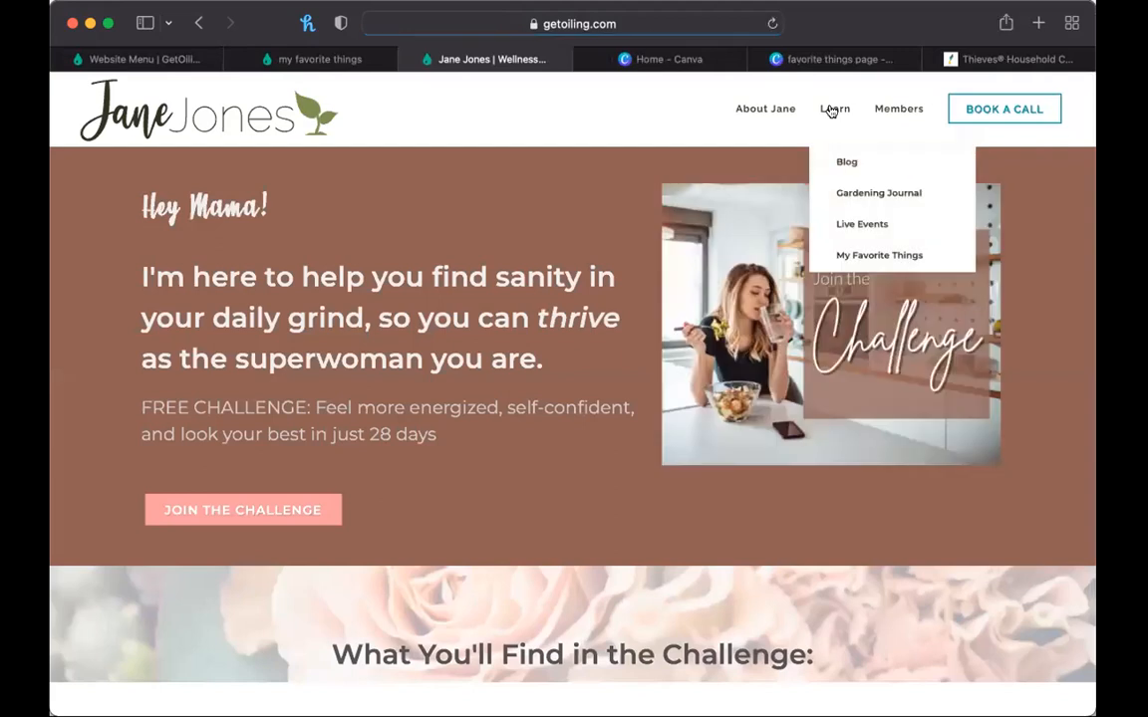
{"action": "left_click", "coordinate": [864, 254]}
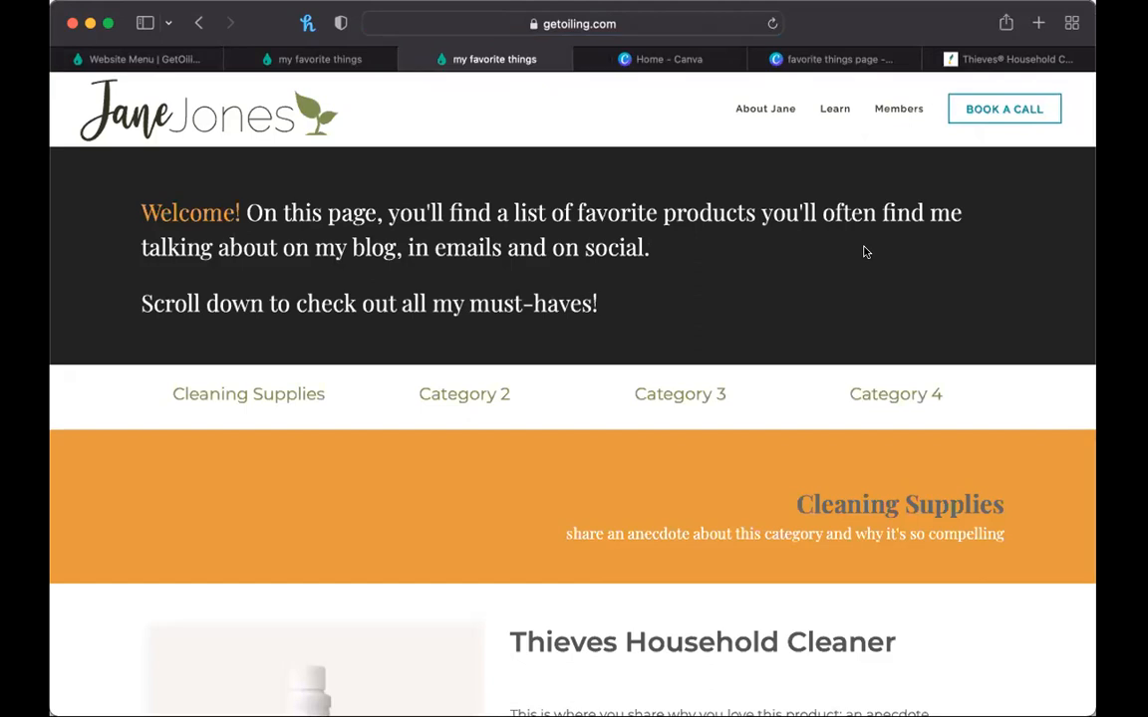
{"action": "scroll", "coordinate": [863, 252], "scroll_direction": "down", "scroll_amount": 1}
{"action": "scroll", "coordinate": [864, 252], "scroll_direction": "up", "scroll_amount": 2}
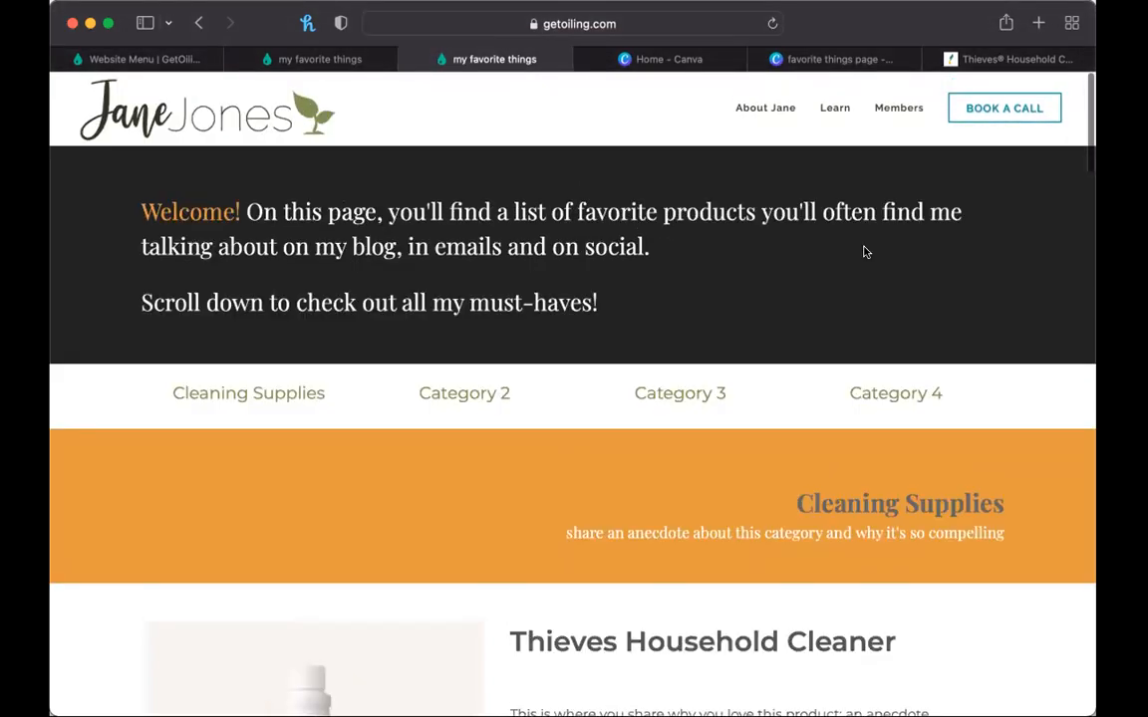
{"action": "scroll", "coordinate": [864, 253], "scroll_direction": "down", "scroll_amount": 7}
{"action": "scroll", "coordinate": [865, 252], "scroll_direction": "down", "scroll_amount": 5}
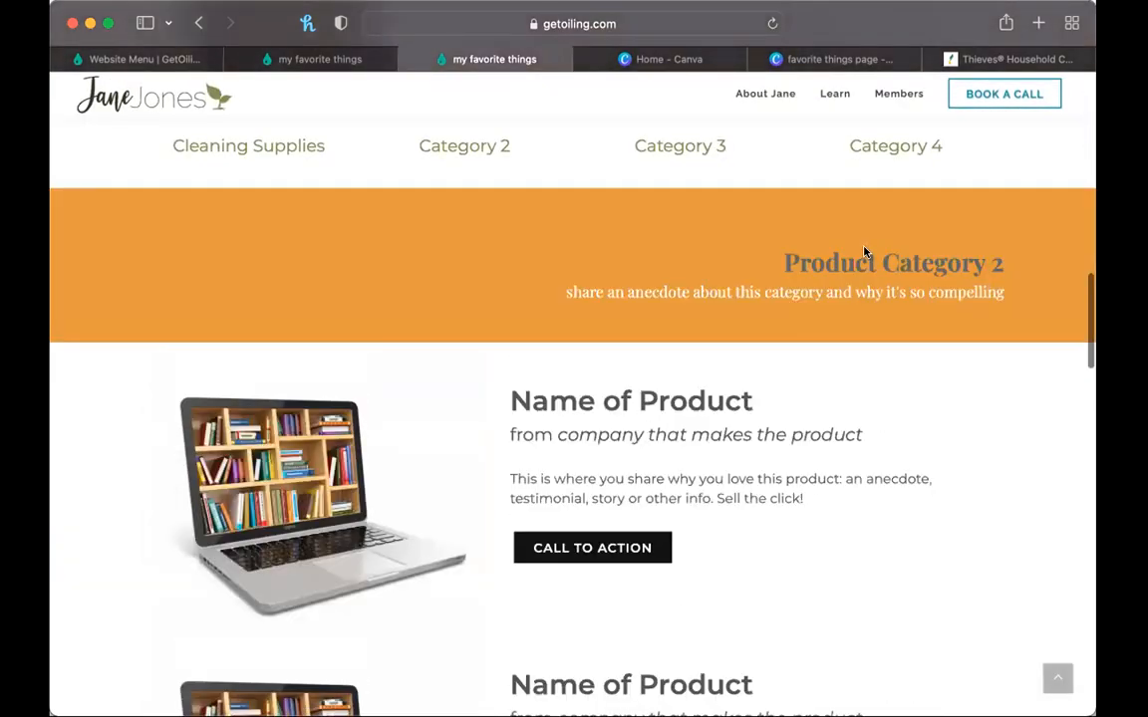
{"action": "scroll", "coordinate": [865, 252], "scroll_direction": "down", "scroll_amount": 10}
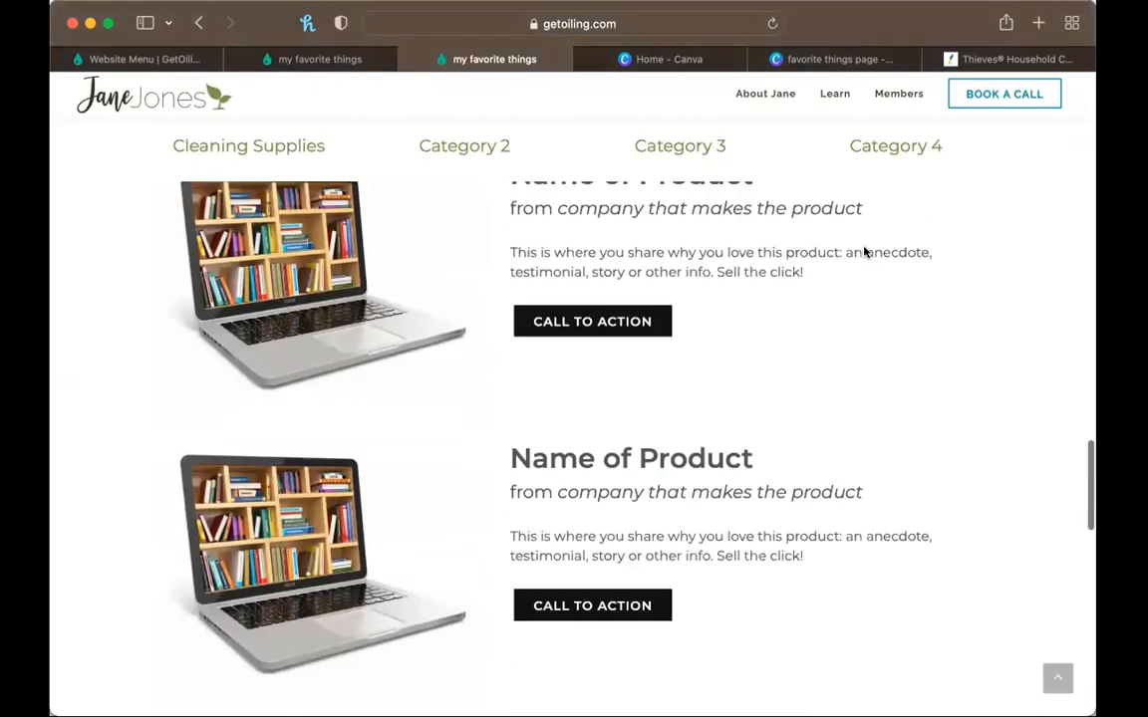
{"action": "scroll", "coordinate": [863, 254], "scroll_direction": "up", "scroll_amount": 5}
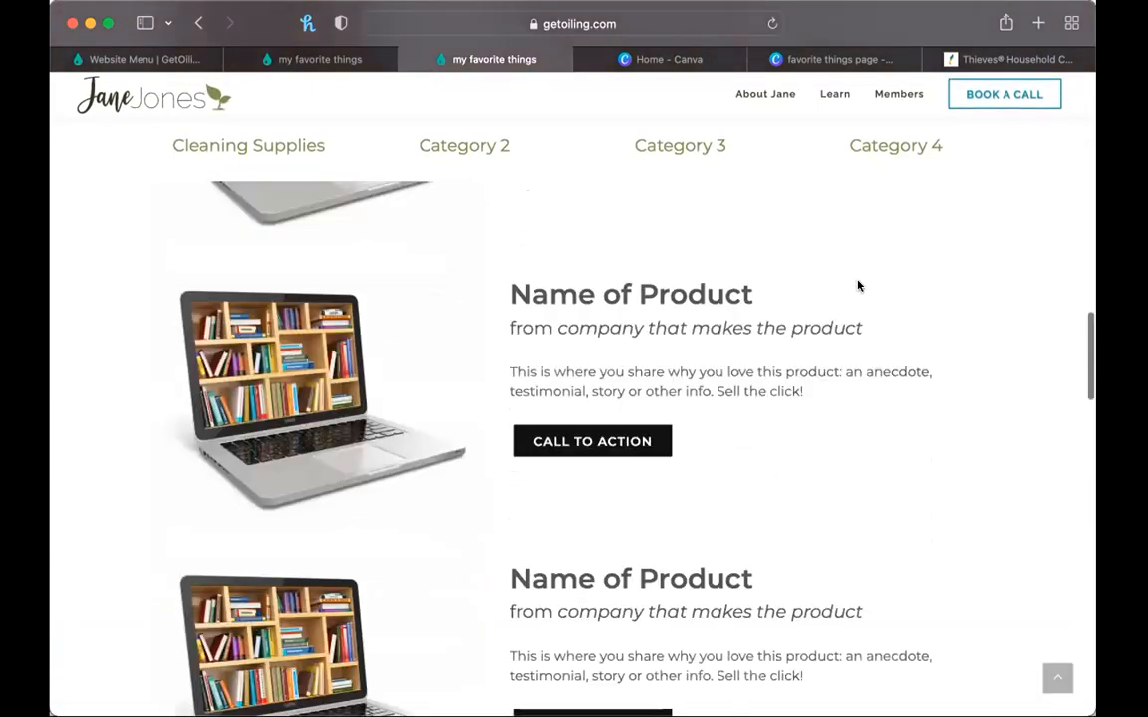
Review the published page's layout from the welcome banner and category links through the Product Category 4 section.
{"action": "scroll", "coordinate": [858, 286], "scroll_direction": "up", "scroll_amount": 10}
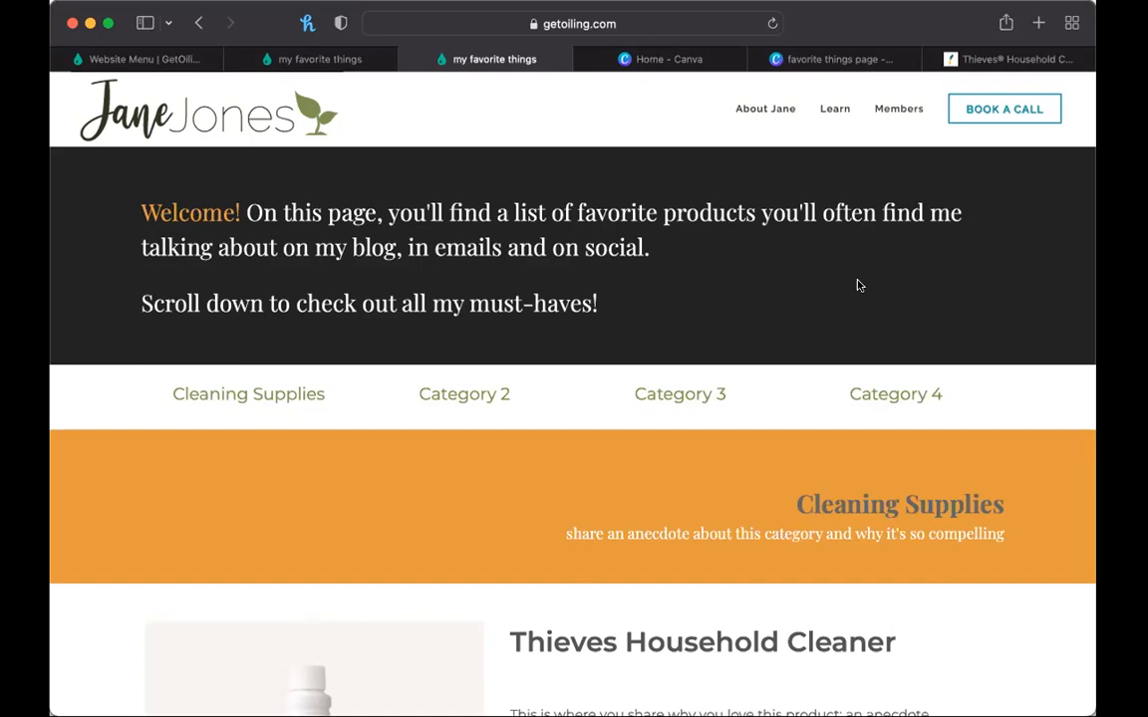
{"action": "scroll", "coordinate": [630, 337], "scroll_direction": "down", "scroll_amount": 5}
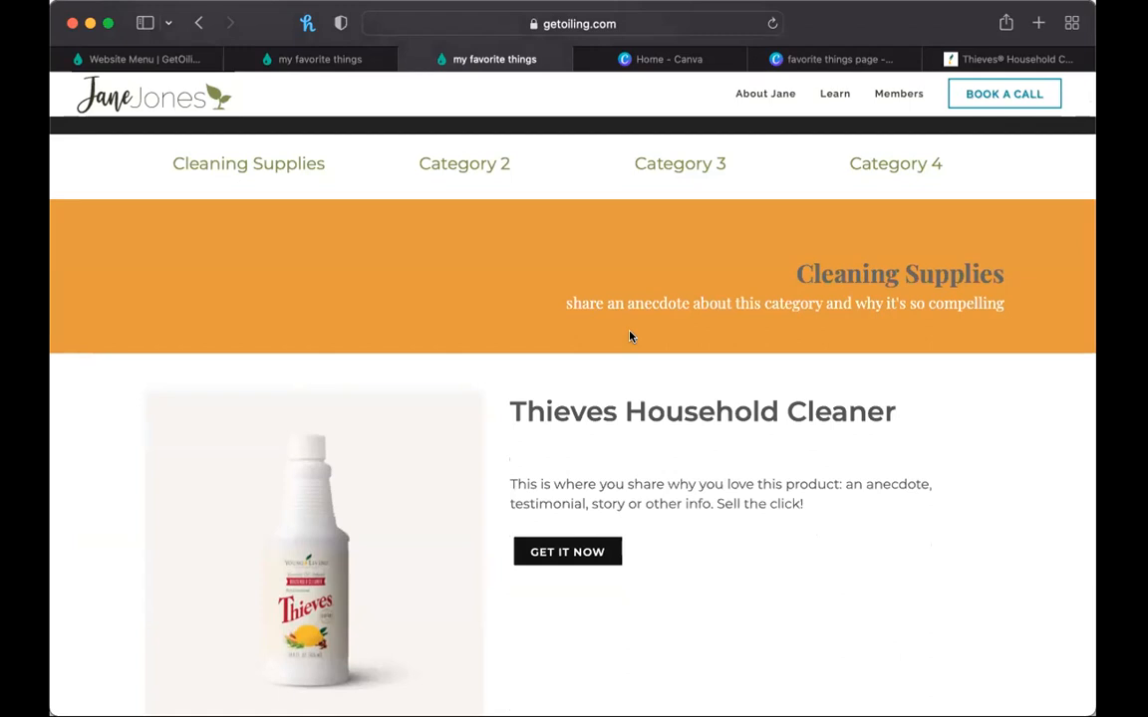
{"action": "scroll", "coordinate": [699, 196], "scroll_direction": "up", "scroll_amount": 5}
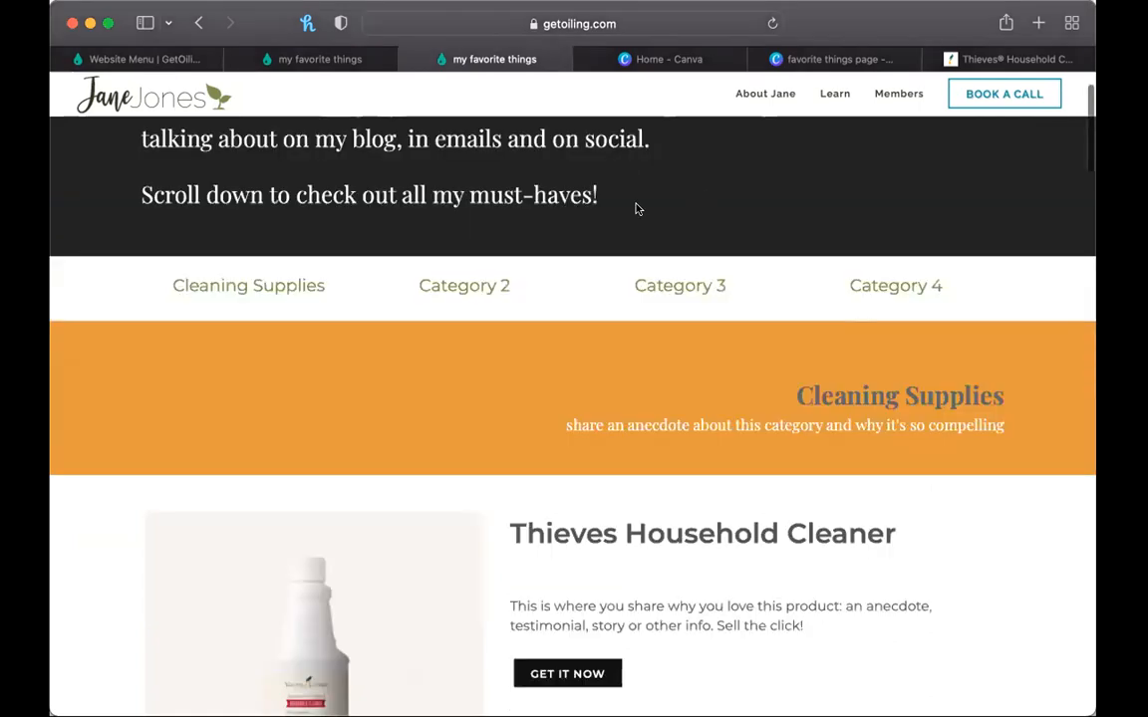
{"action": "scroll", "coordinate": [625, 435], "scroll_direction": "down", "scroll_amount": 5}
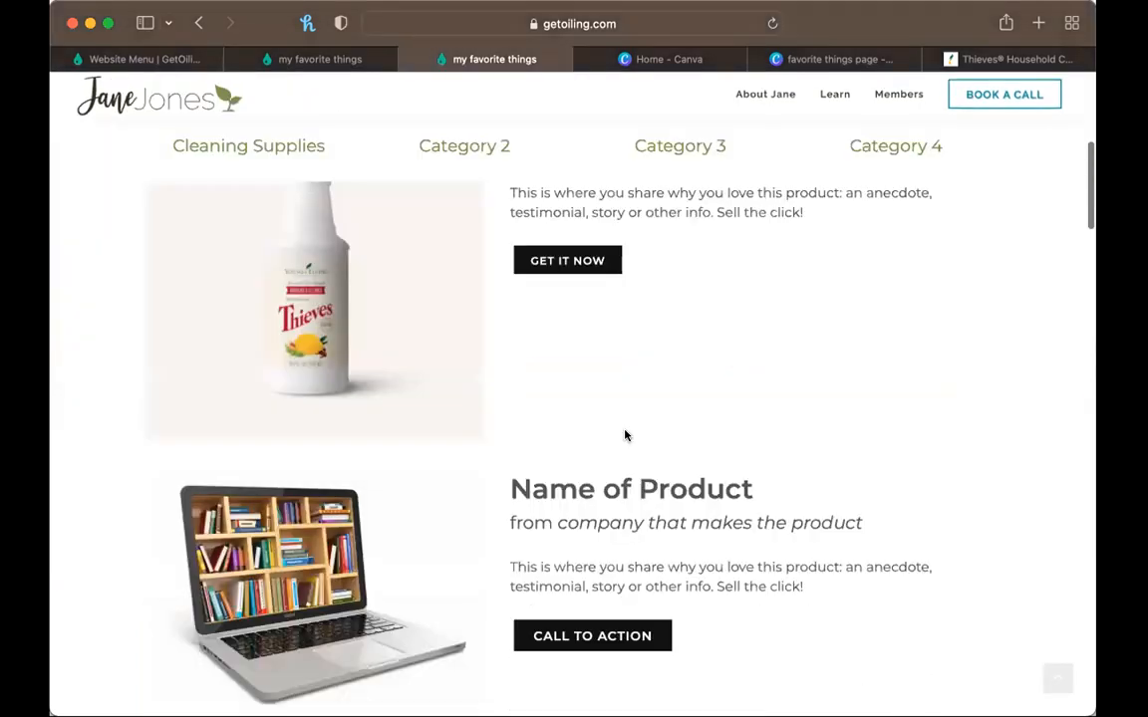
{"action": "scroll", "coordinate": [625, 434], "scroll_direction": "down", "scroll_amount": 4}
{"action": "scroll", "coordinate": [625, 434], "scroll_direction": "down", "scroll_amount": 5}
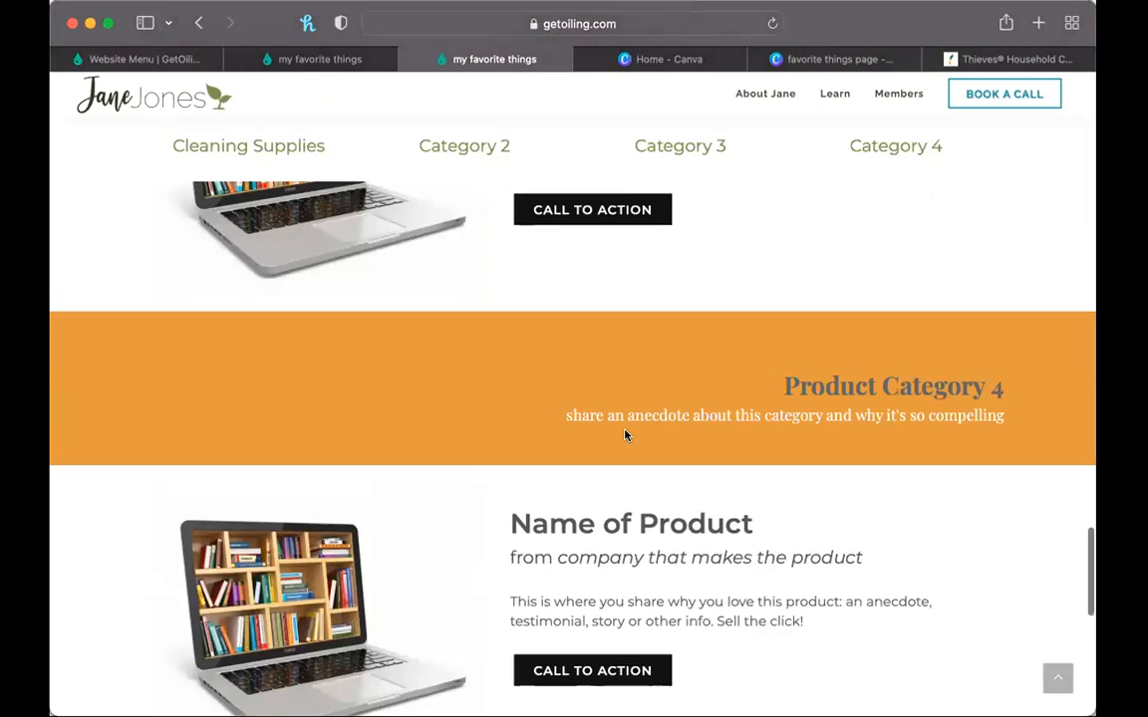
{"action": "scroll", "coordinate": [626, 435], "scroll_direction": "up", "scroll_amount": 10}
{"action": "scroll", "coordinate": [625, 434], "scroll_direction": "up", "scroll_amount": 5}
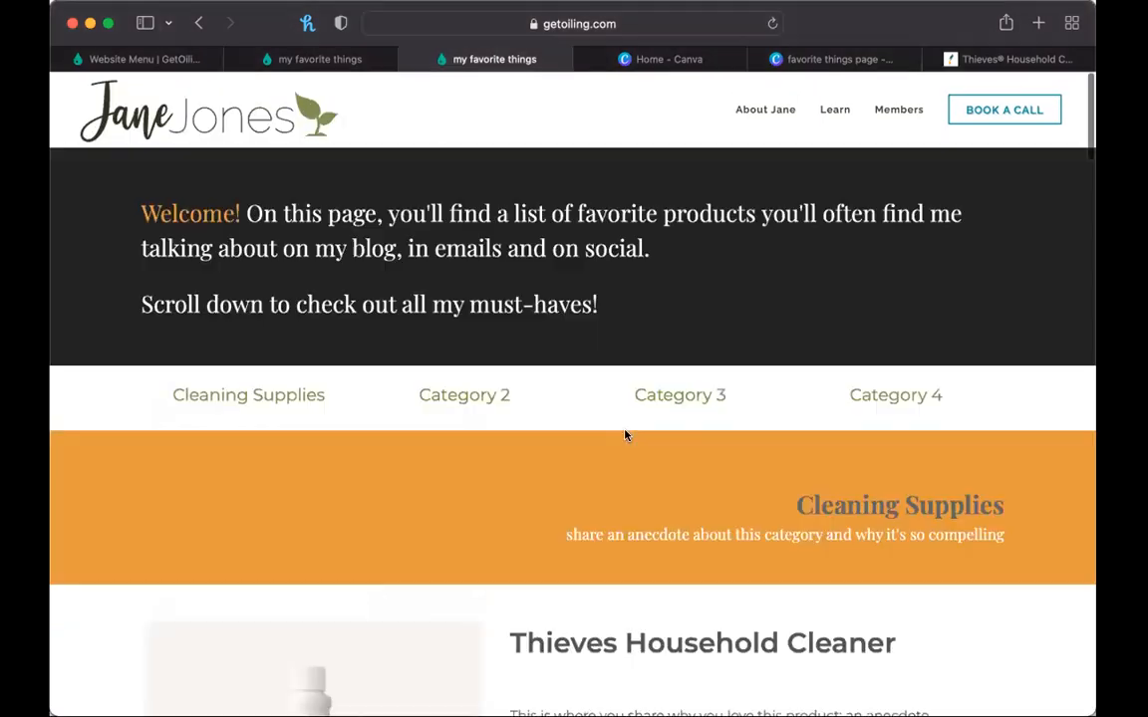
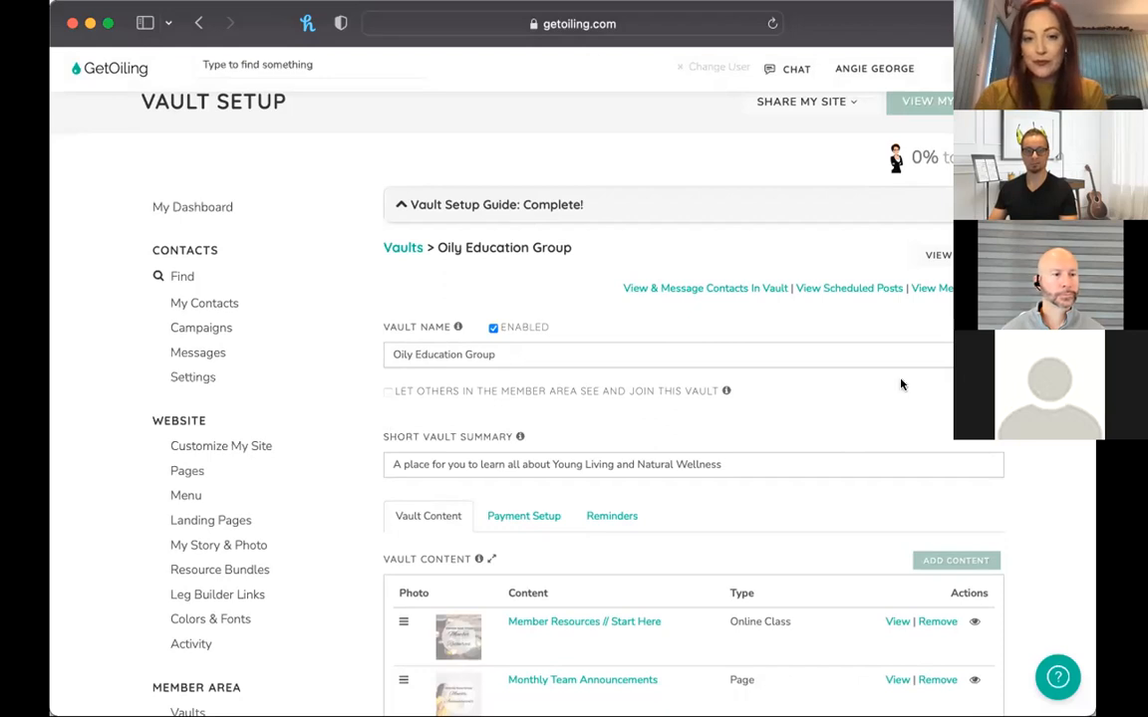
Examine the Oily Education Group vault's setup, including its content list and the option letting member-area visitors see and join it.
{"action": "scroll", "coordinate": [902, 384], "scroll_direction": "down", "scroll_amount": 3}
{"action": "scroll", "coordinate": [865, 476], "scroll_direction": "down", "scroll_amount": 5}
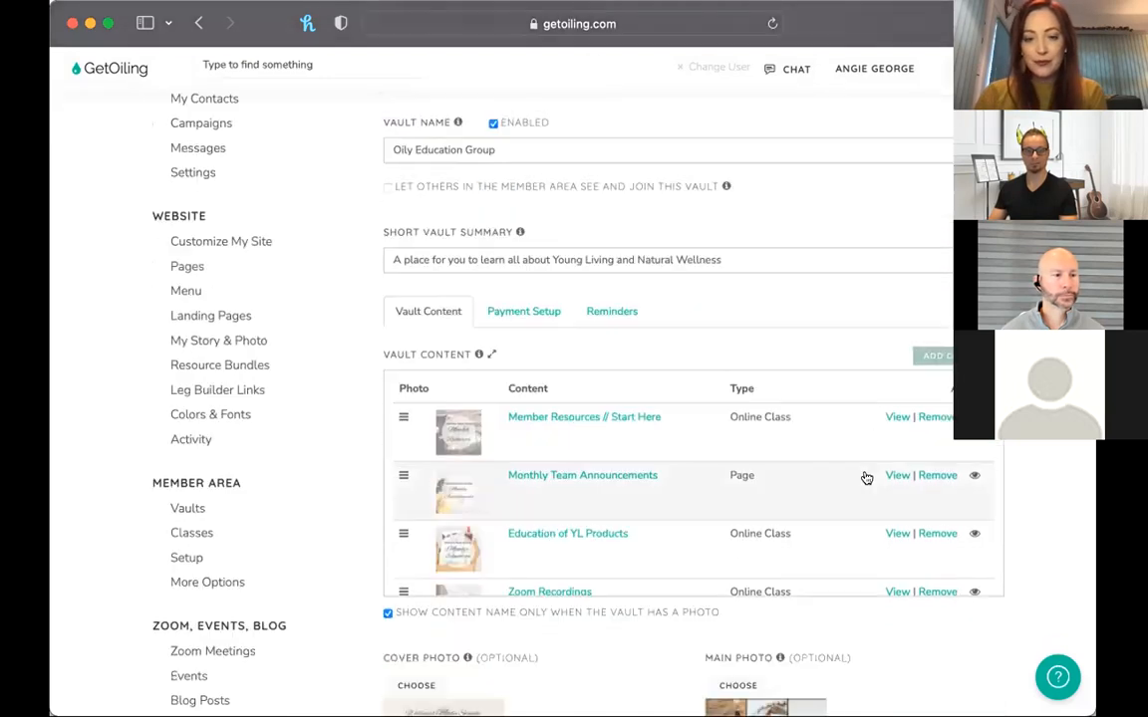
{"action": "scroll", "coordinate": [867, 478], "scroll_direction": "up", "scroll_amount": 3}
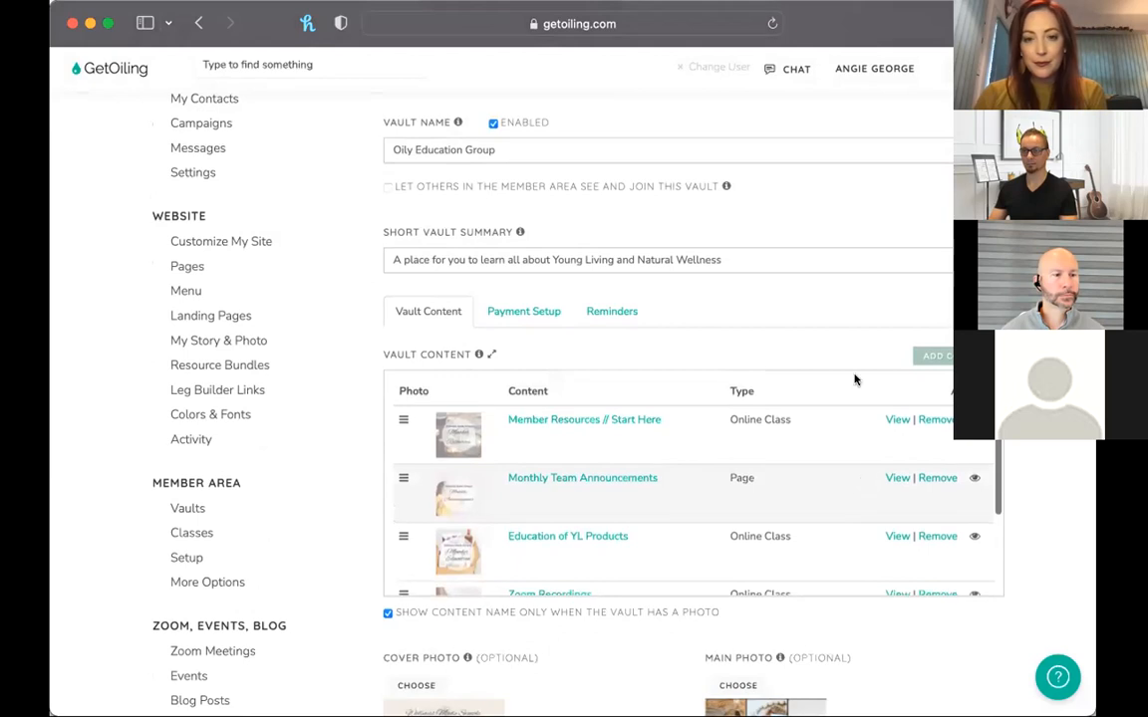
{"action": "scroll", "coordinate": [845, 295], "scroll_direction": "up", "scroll_amount": 3}
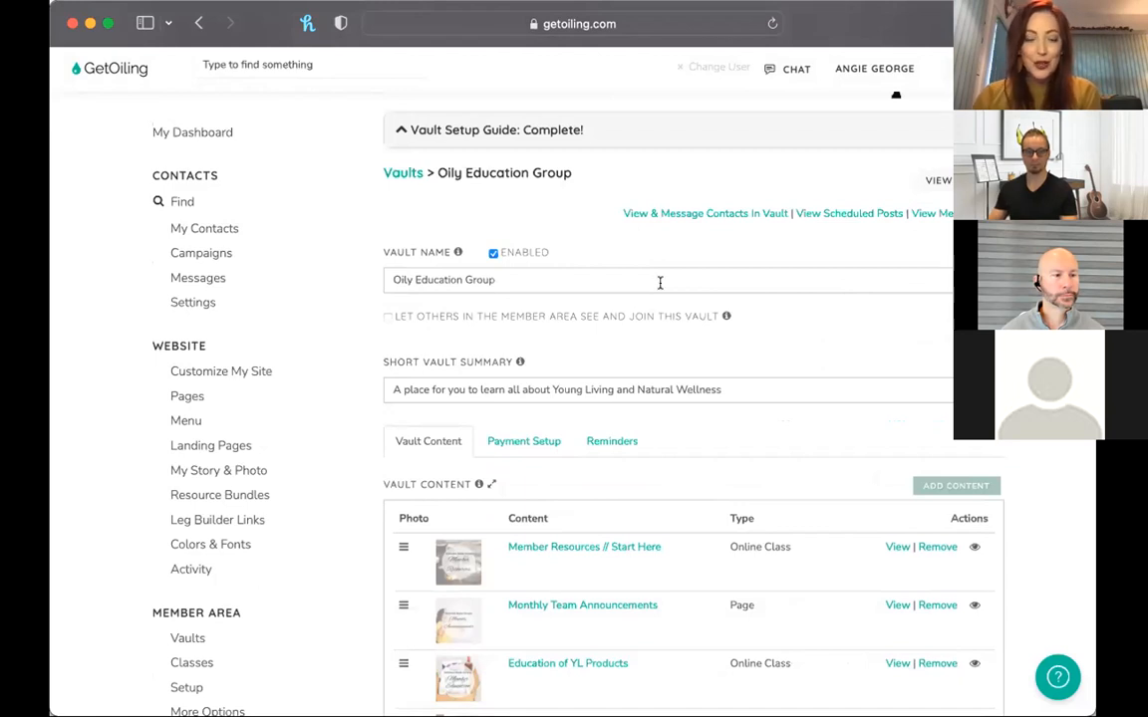
{"action": "scroll", "coordinate": [397, 327], "scroll_direction": "up", "scroll_amount": 5}
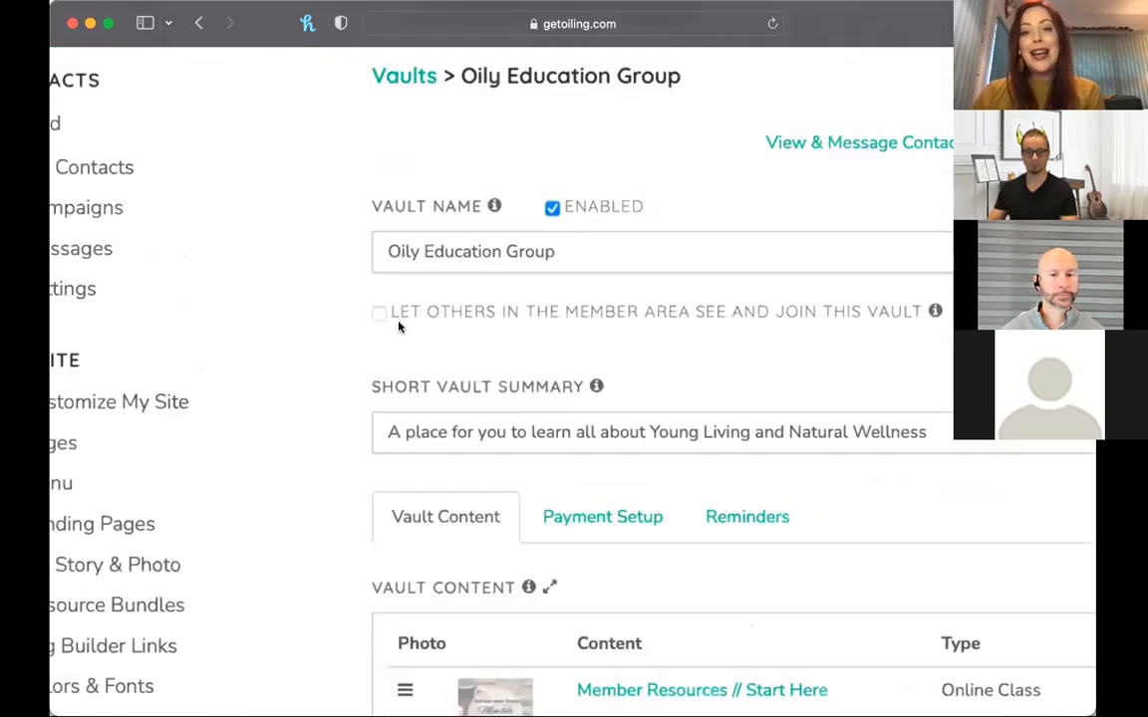
{"action": "scroll", "coordinate": [398, 326], "scroll_direction": "down", "scroll_amount": 5}
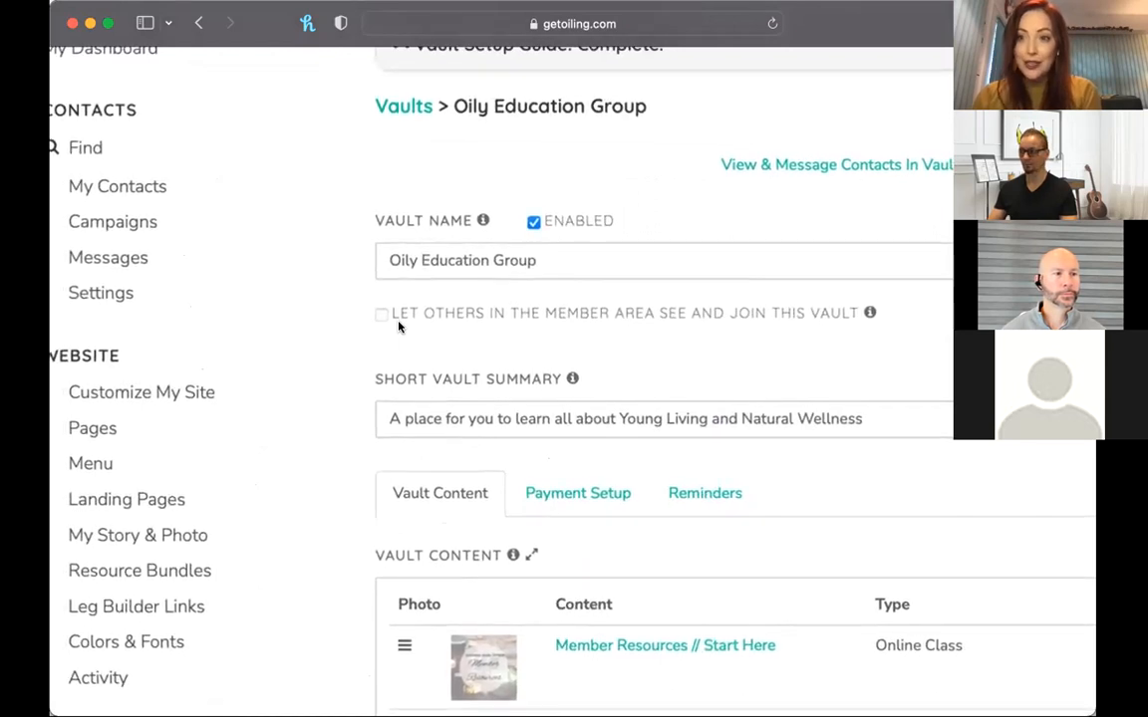
{"action": "mouse_move", "coordinate": [399, 327]}
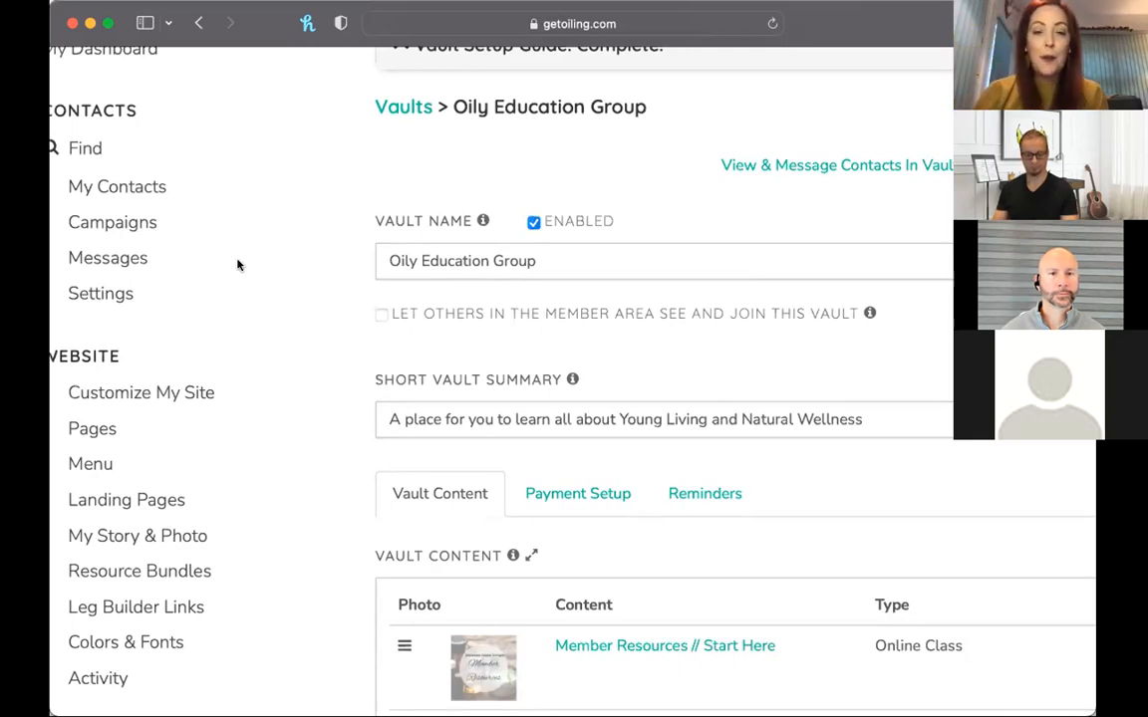
{"action": "scroll", "coordinate": [489, 301], "scroll_direction": "down", "scroll_amount": 1}
{"action": "scroll", "coordinate": [512, 263], "scroll_direction": "down", "scroll_amount": 5}
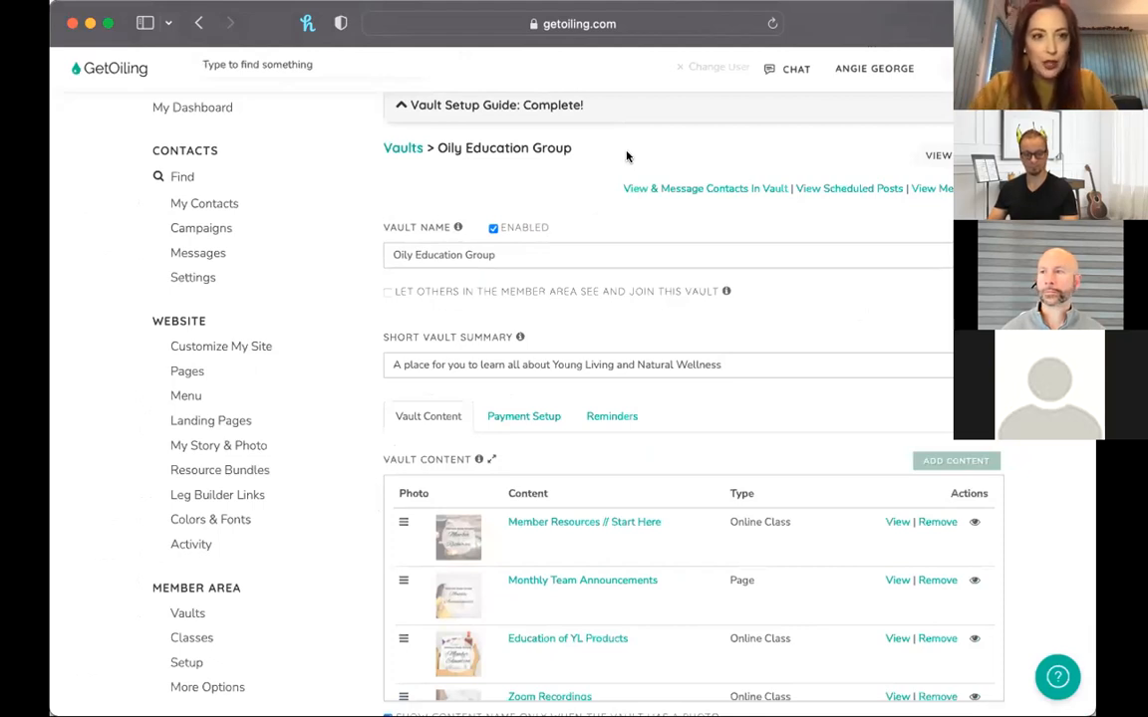
Open the GetOiling YouTube channel at youtube.com/getoiling in a new browser tab.
{"action": "key", "text": "super+t"}
{"action": "type", "text": "youtube.com/"}
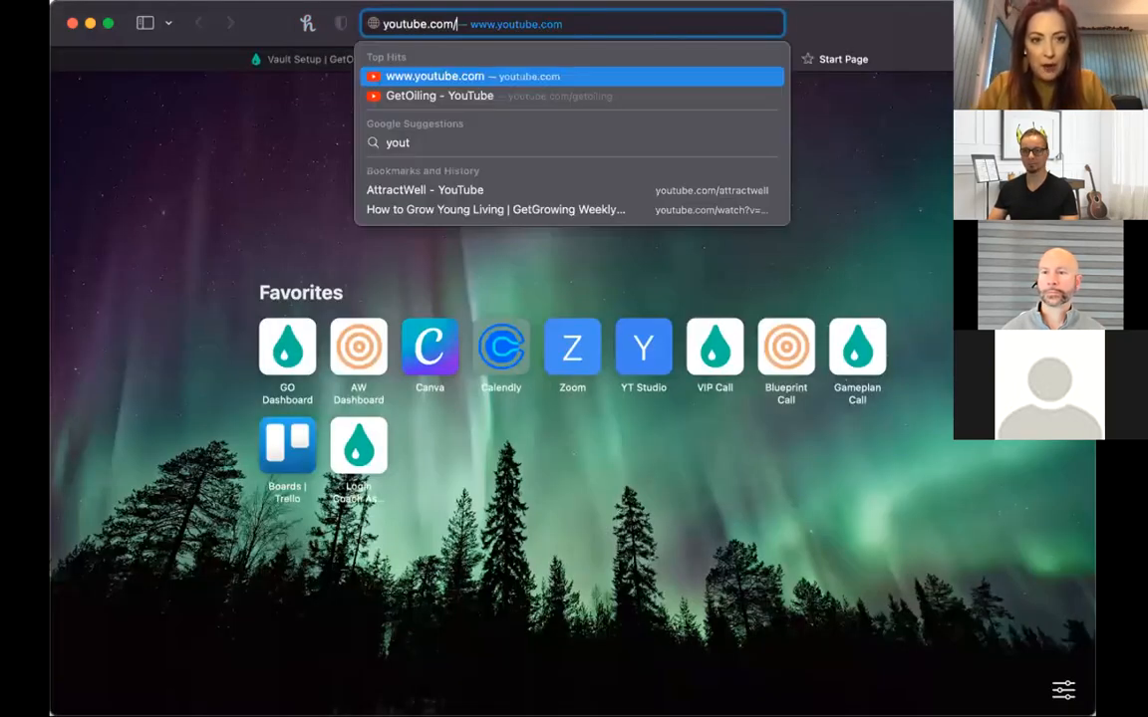
{"action": "type", "text": "getoiling"}
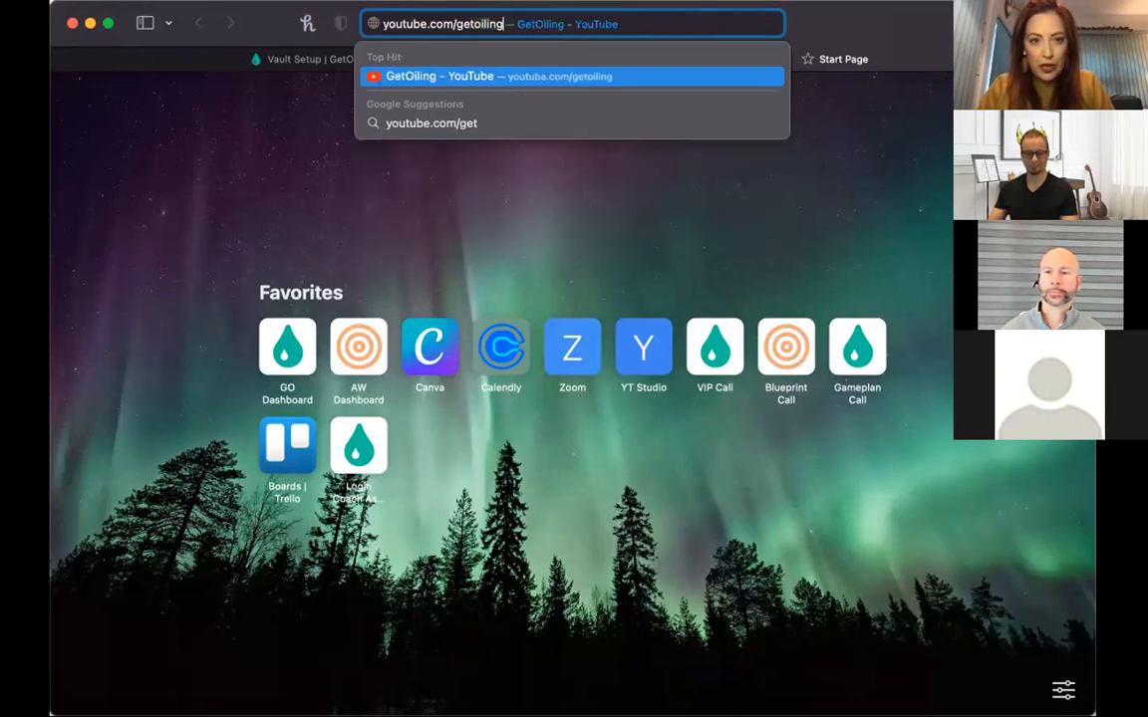
{"action": "key", "text": "Return"}
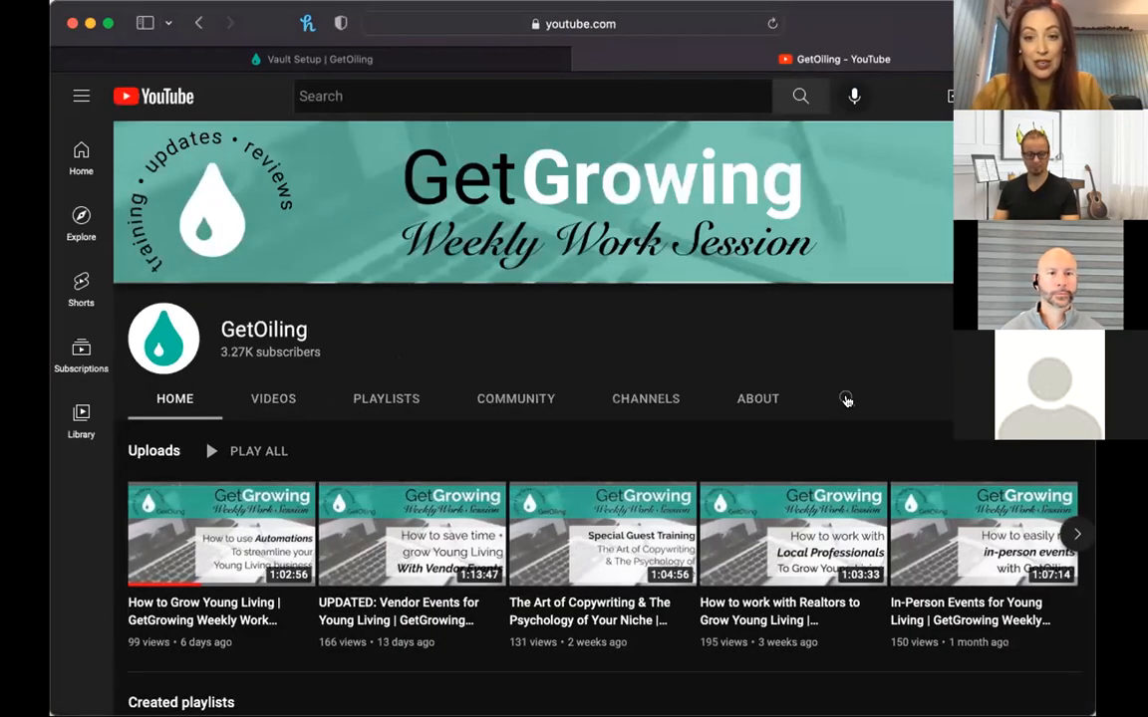
Search the GetOiling channel for "permission", look through the matching videos and close the YouTube tab.
{"action": "left_click", "coordinate": [846, 400]}
{"action": "type", "text": "permiss"}
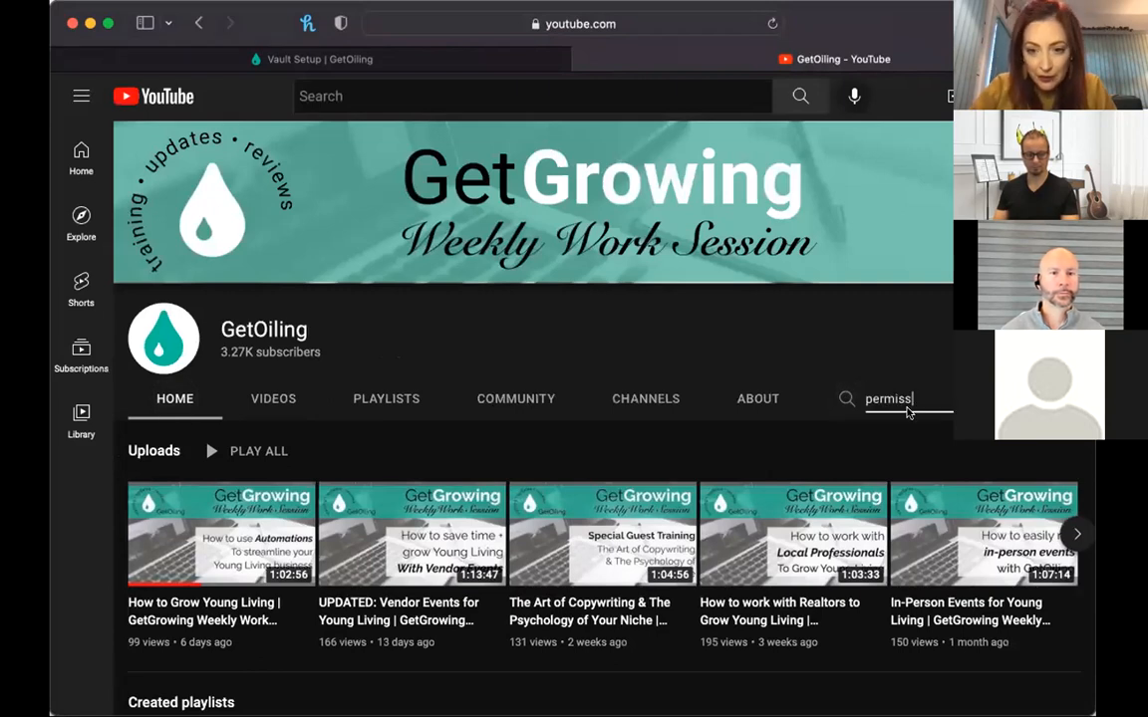
{"action": "type", "text": "ion"}
{"action": "key", "text": "Return"}
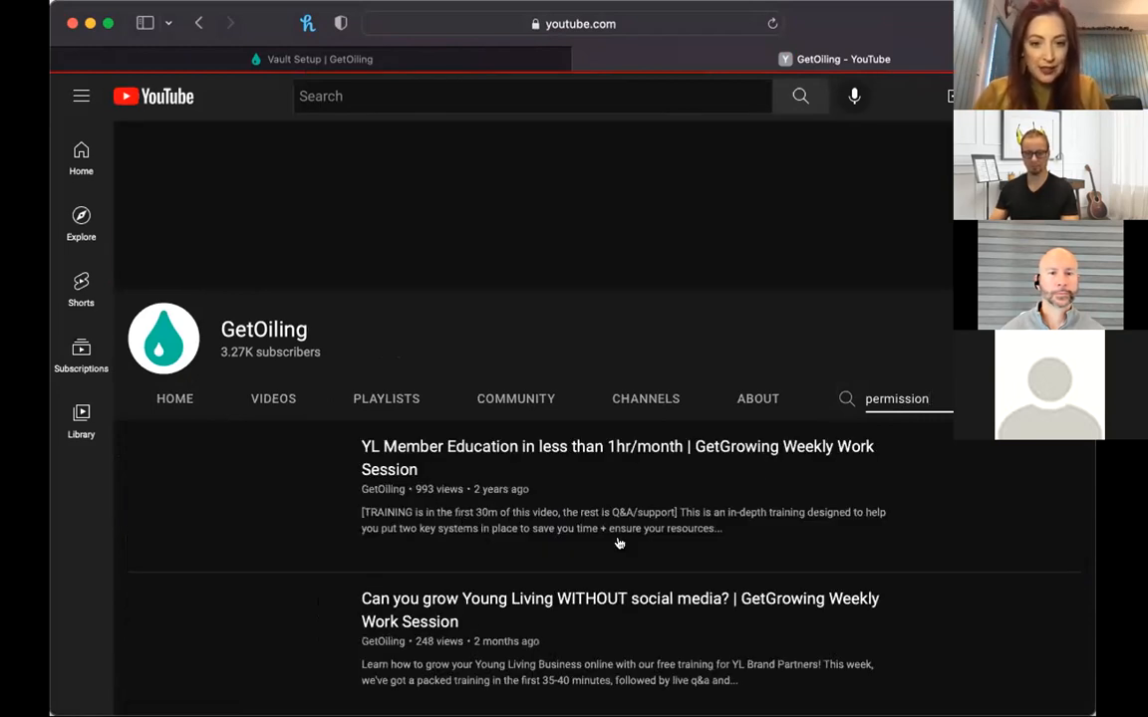
{"action": "scroll", "coordinate": [617, 543], "scroll_direction": "down", "scroll_amount": 3}
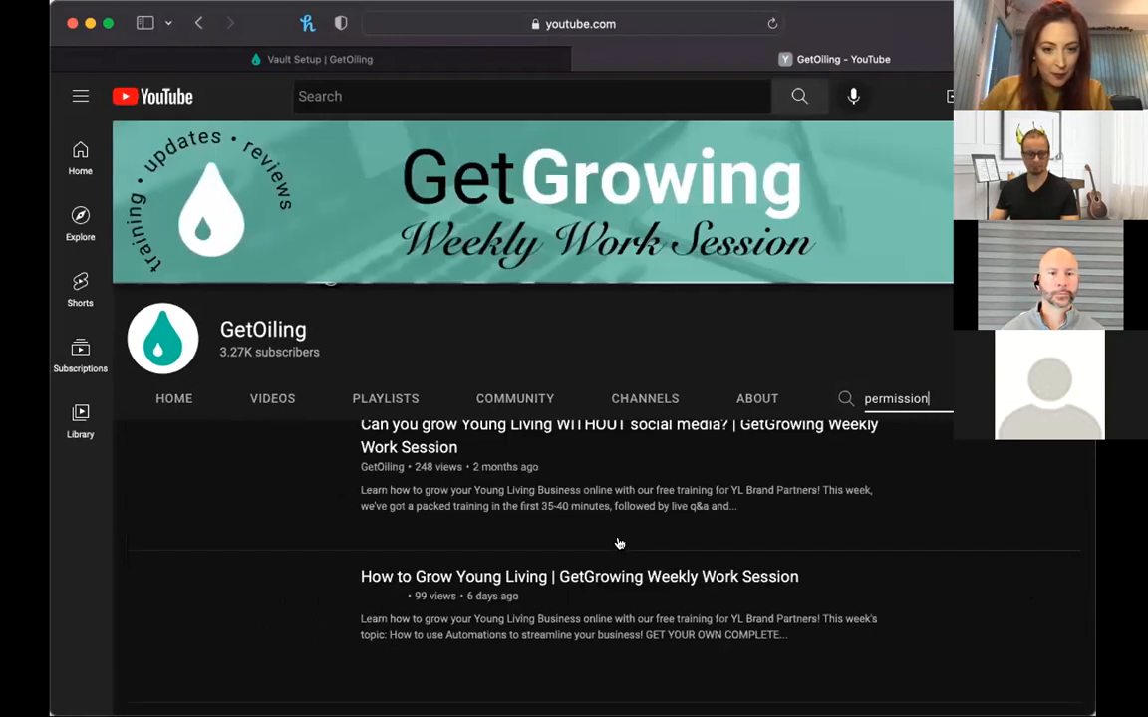
{"action": "scroll", "coordinate": [618, 542], "scroll_direction": "up", "scroll_amount": 3}
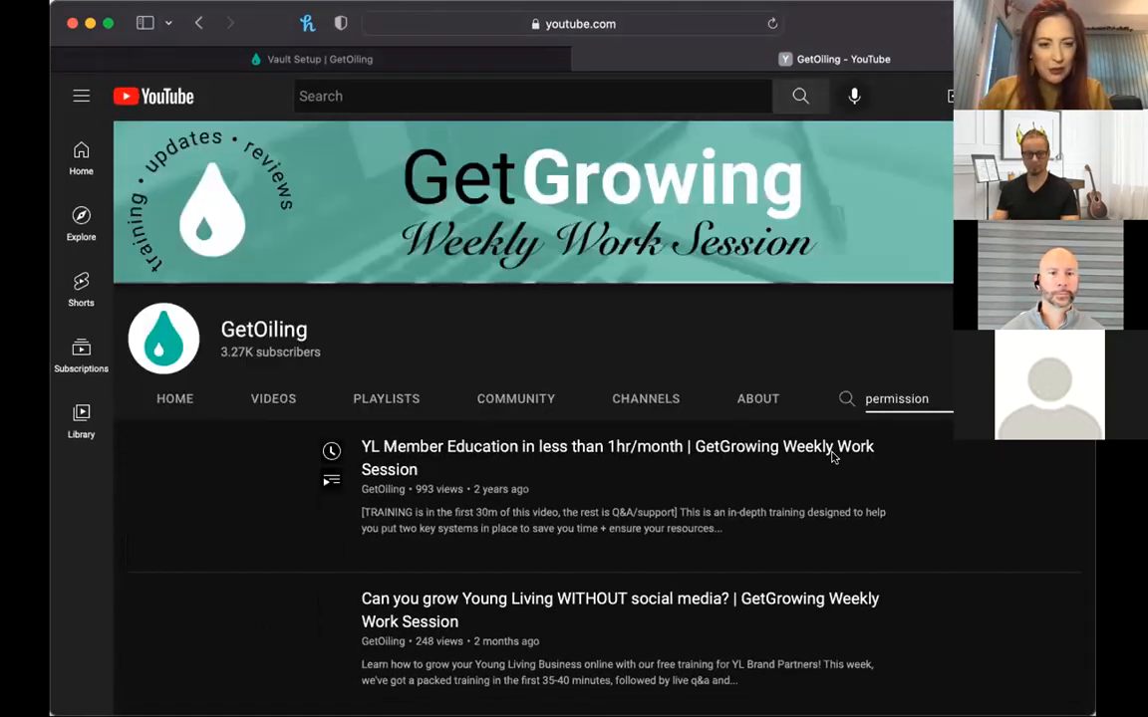
{"action": "scroll", "coordinate": [686, 434], "scroll_direction": "down", "scroll_amount": 5}
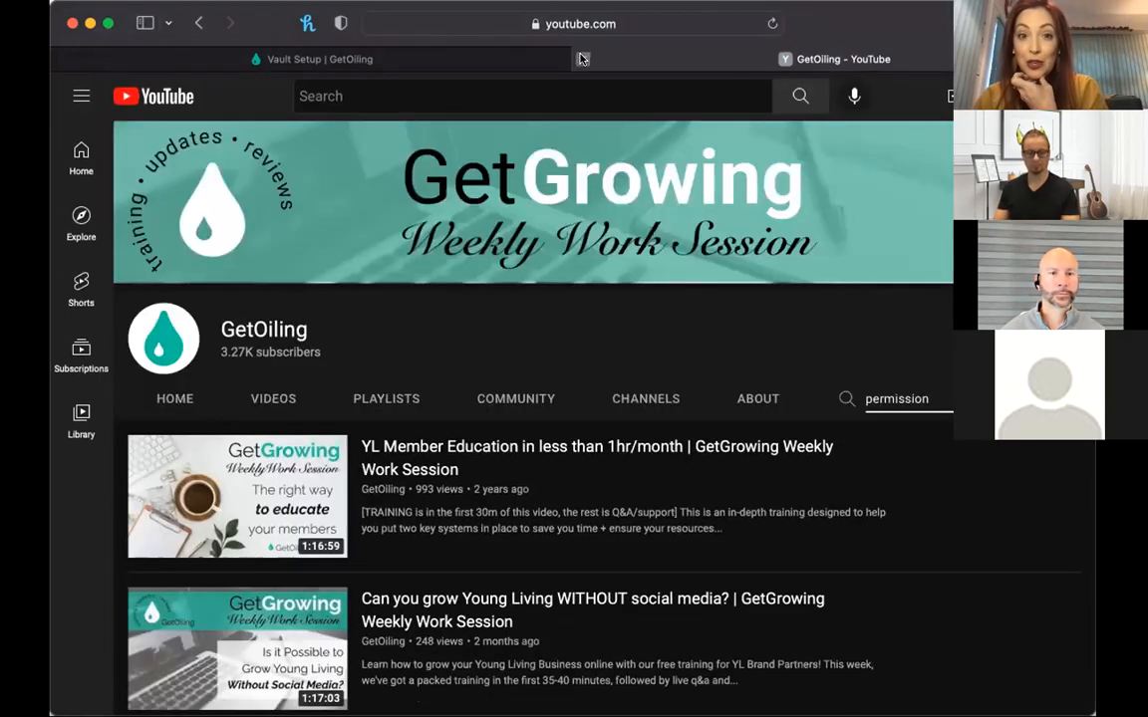
{"action": "left_click", "coordinate": [583, 59]}
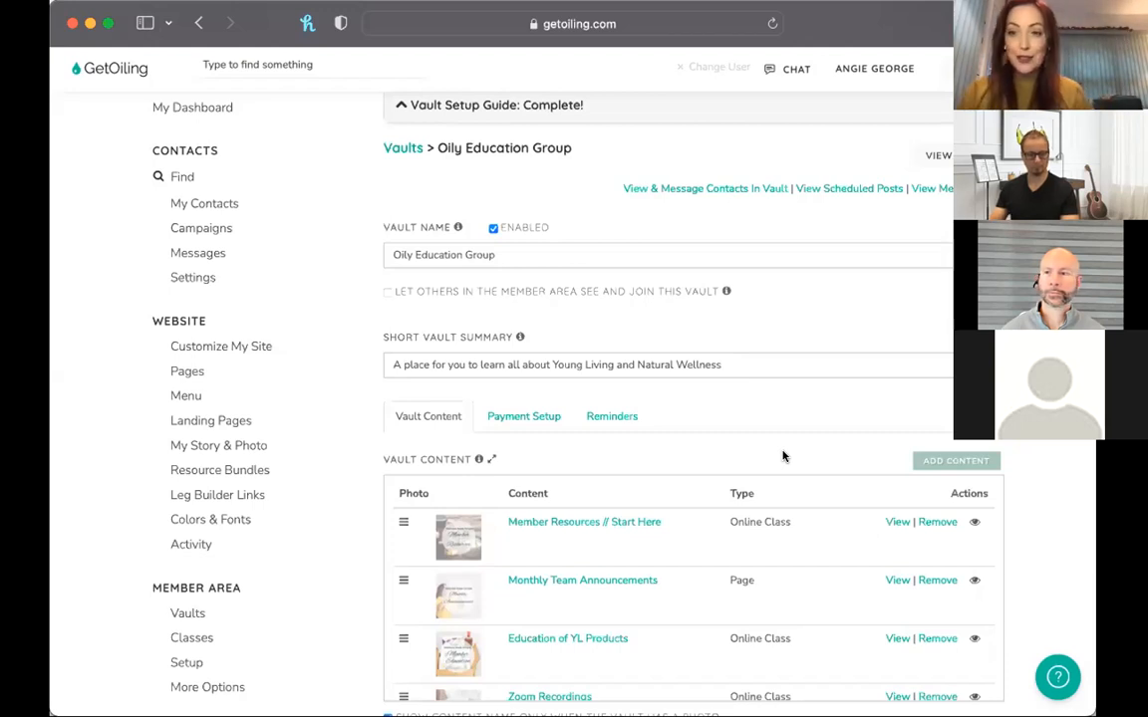
Open the My Account settings and look over the available plan, add-on and training options.
{"action": "scroll", "coordinate": [289, 553], "scroll_direction": "down", "scroll_amount": 3}
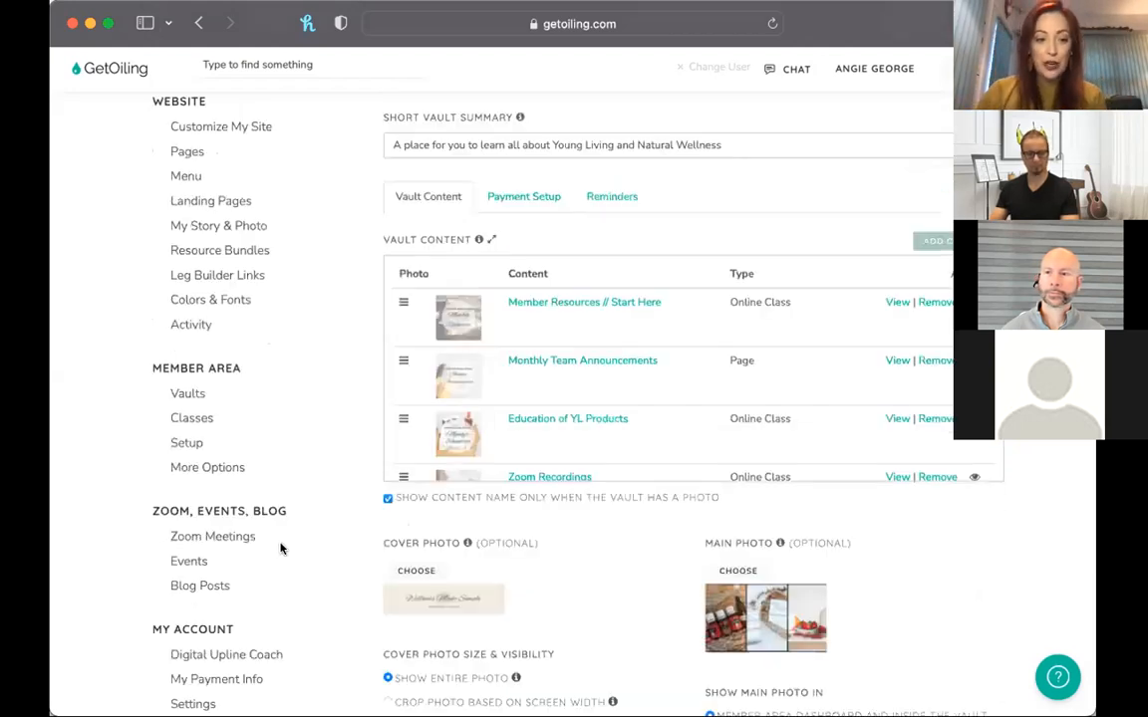
{"action": "scroll", "coordinate": [204, 443], "scroll_direction": "down", "scroll_amount": 3}
{"action": "left_click", "coordinate": [198, 421]}
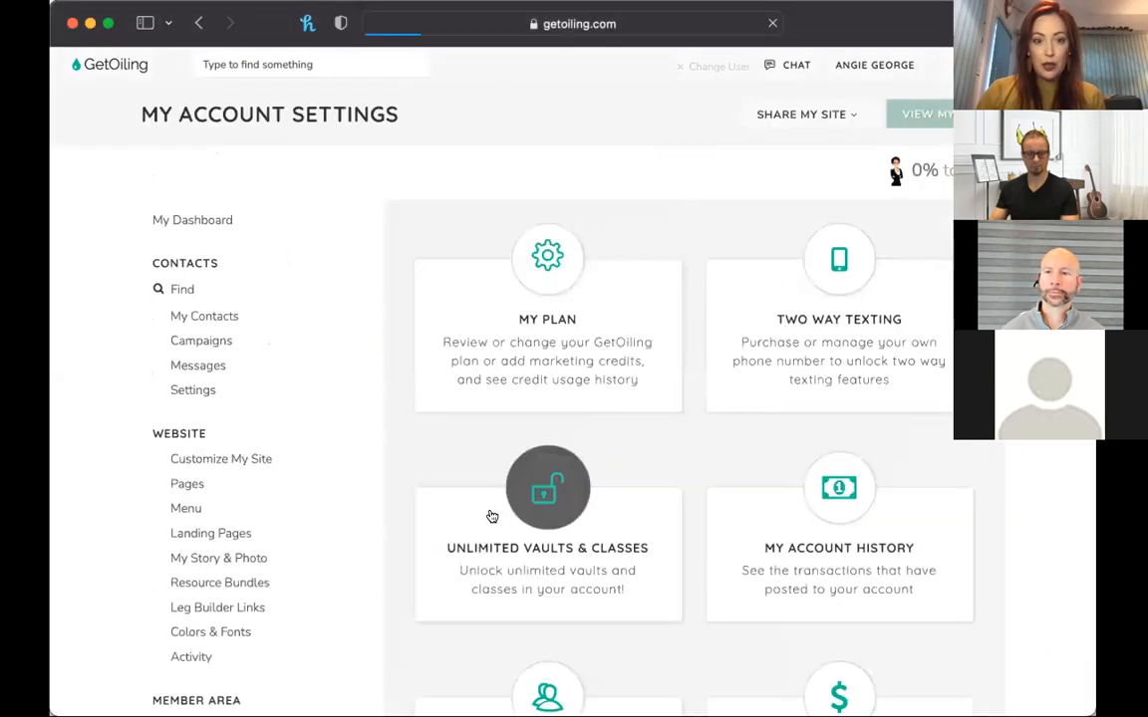
{"action": "scroll", "coordinate": [491, 516], "scroll_direction": "down", "scroll_amount": 9}
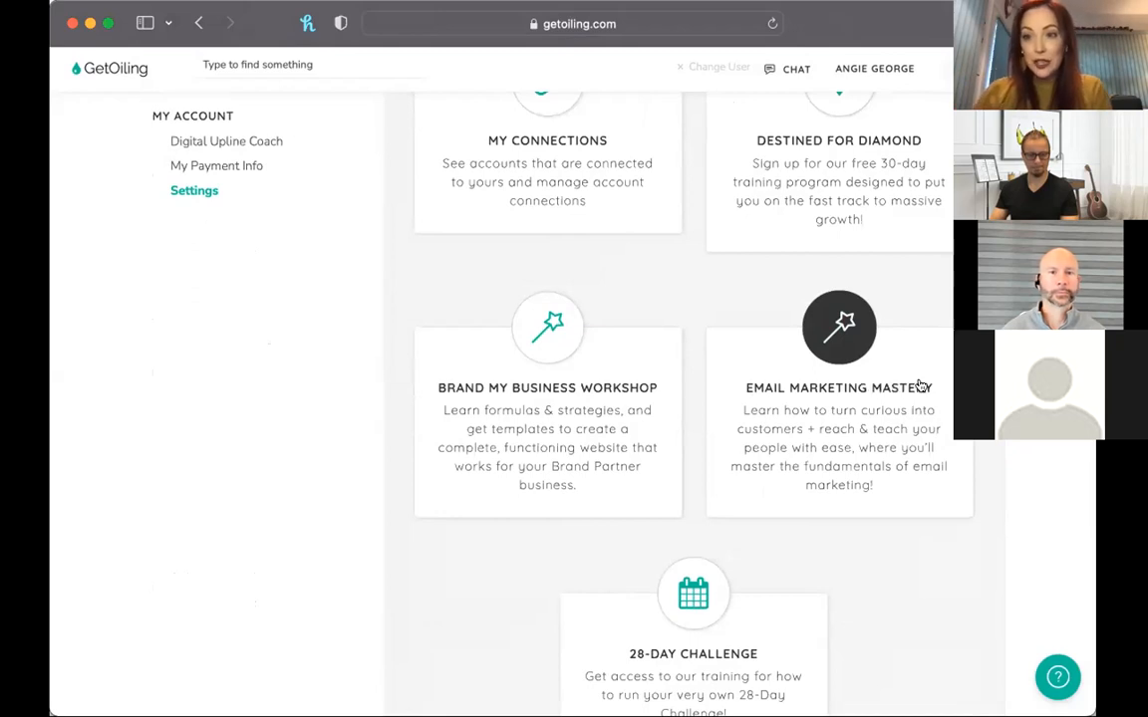
{"action": "scroll", "coordinate": [742, 454], "scroll_direction": "up", "scroll_amount": 7}
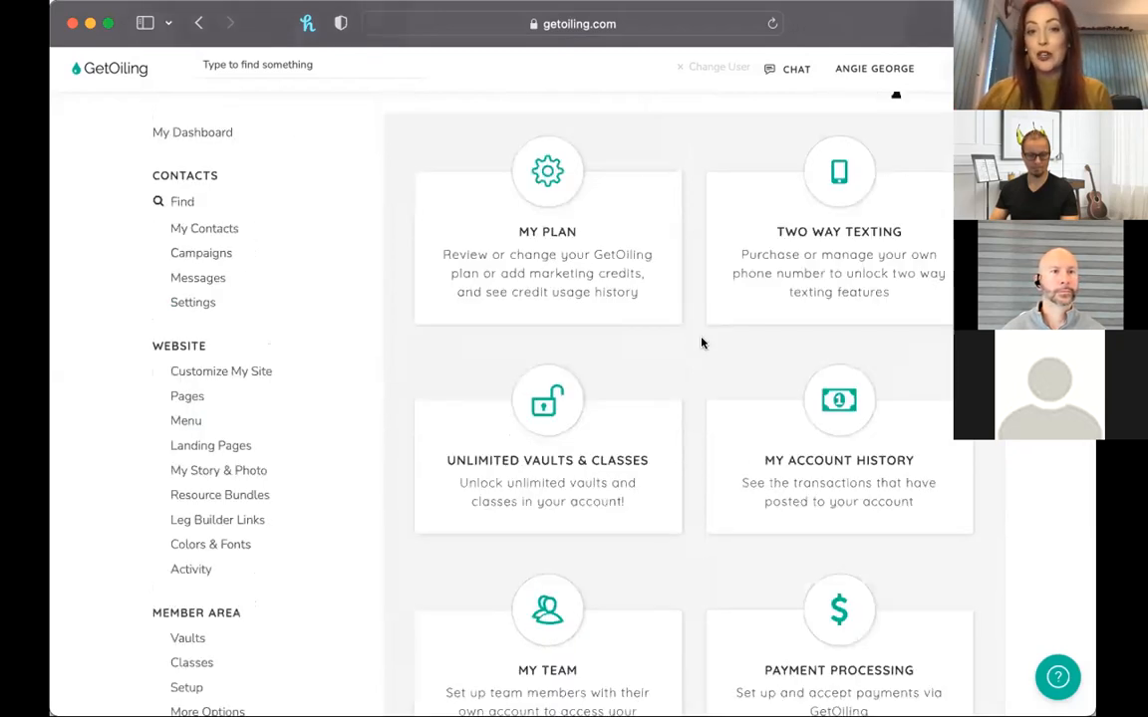
{"action": "scroll", "coordinate": [702, 344], "scroll_direction": "left", "scroll_amount": 5}
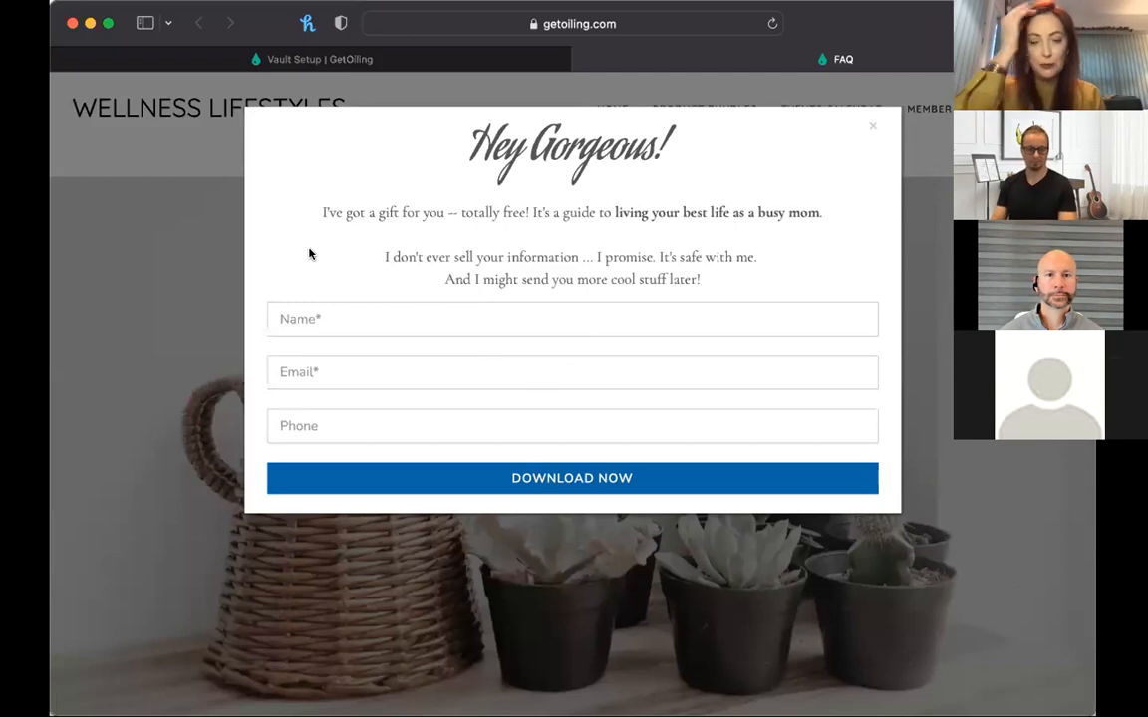
Dismiss the free-gift pop-up on the Wellness Lifestyles FAQ page and read the Young Living ordering guide through Placing An Order.
{"action": "left_click", "coordinate": [159, 274]}
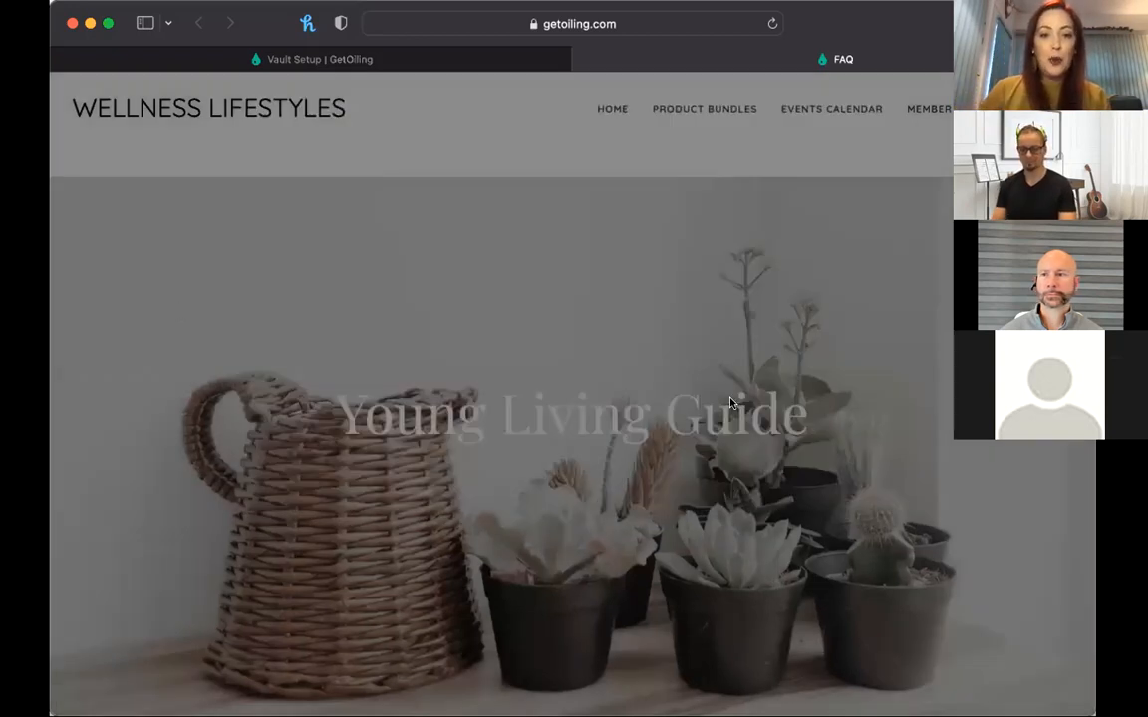
{"action": "scroll", "coordinate": [639, 459], "scroll_direction": "down", "scroll_amount": 5}
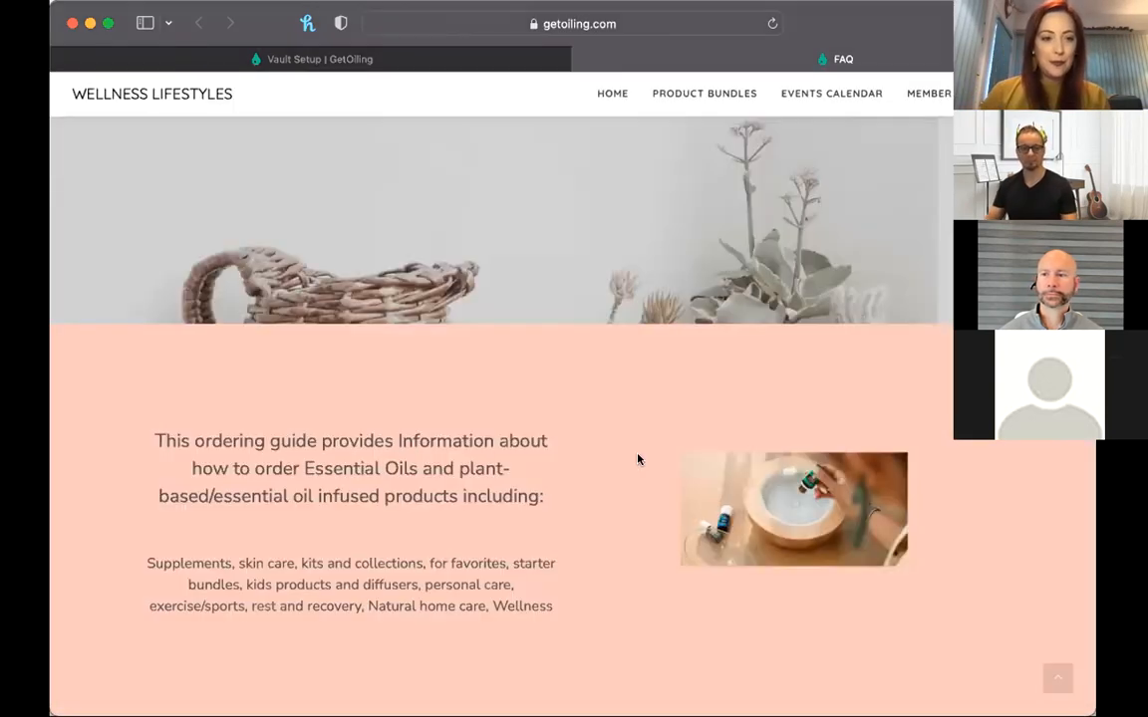
{"action": "scroll", "coordinate": [637, 461], "scroll_direction": "down", "scroll_amount": 3}
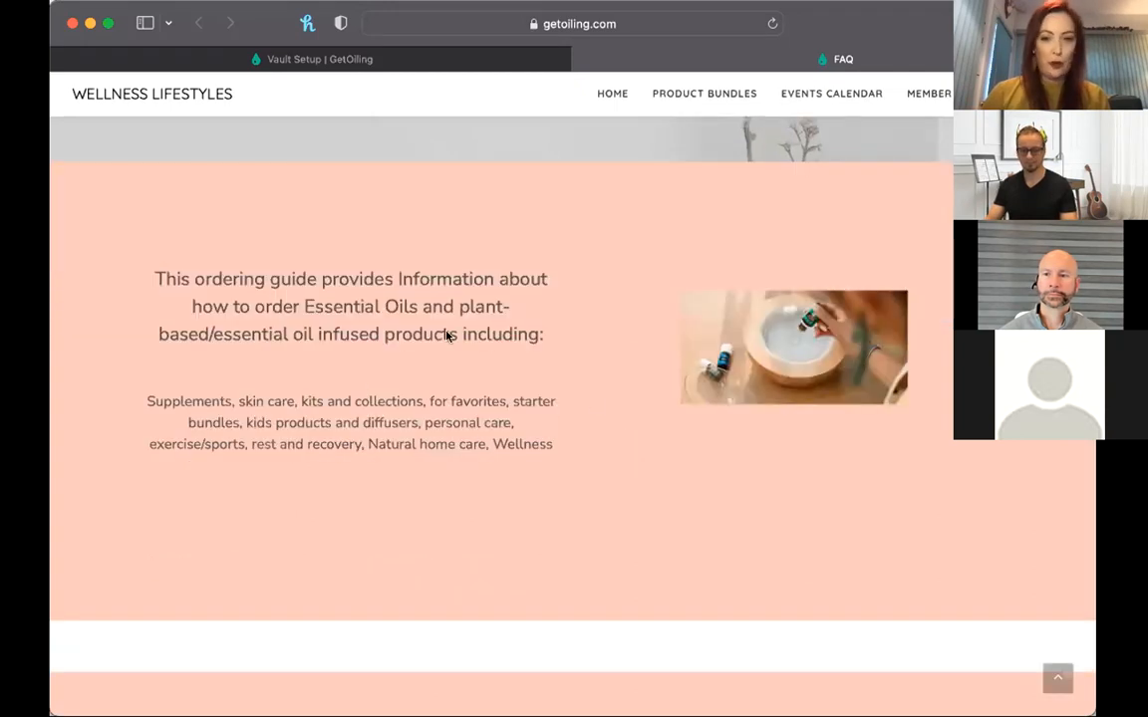
{"action": "scroll", "coordinate": [566, 483], "scroll_direction": "down", "scroll_amount": 2}
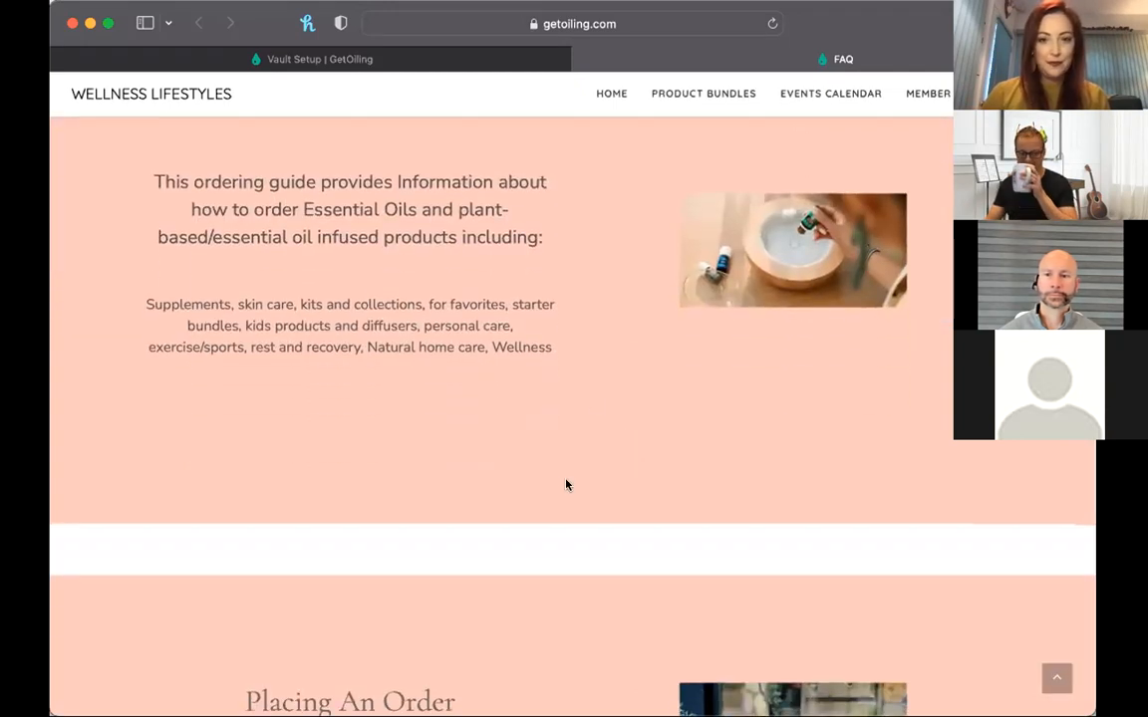
{"action": "scroll", "coordinate": [566, 485], "scroll_direction": "down", "scroll_amount": 5}
{"action": "scroll", "coordinate": [566, 485], "scroll_direction": "down", "scroll_amount": 2}
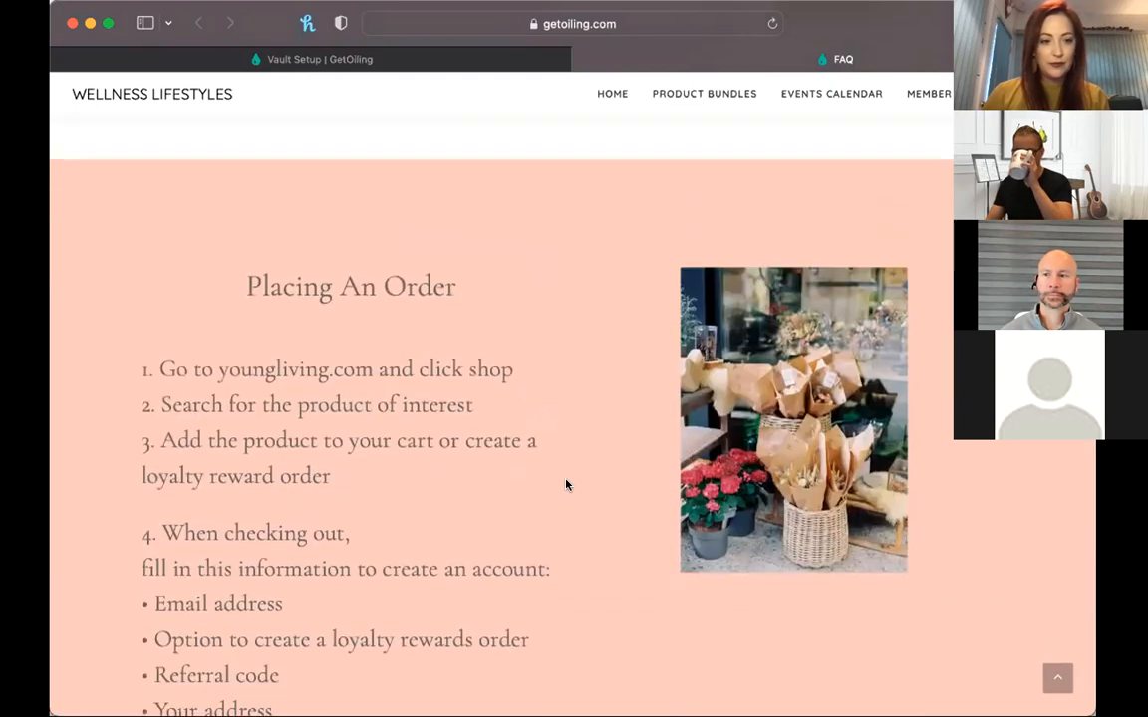
{"action": "scroll", "coordinate": [566, 485], "scroll_direction": "down", "scroll_amount": 2}
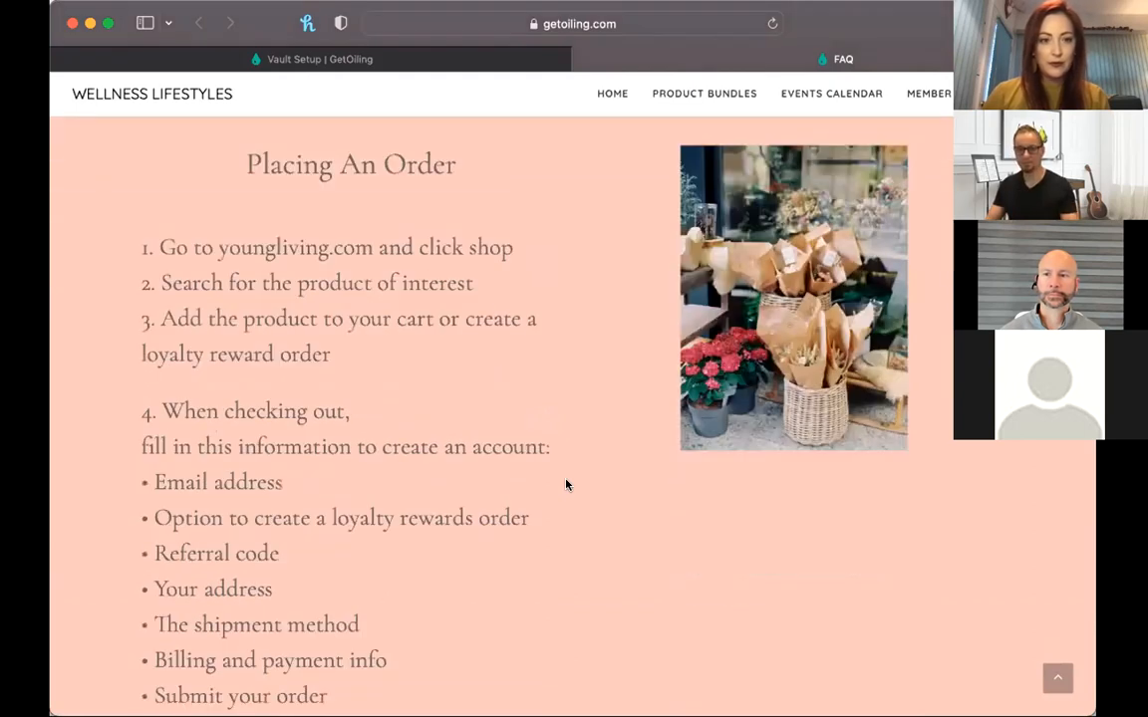
{"action": "scroll", "coordinate": [566, 485], "scroll_direction": "down", "scroll_amount": 1}
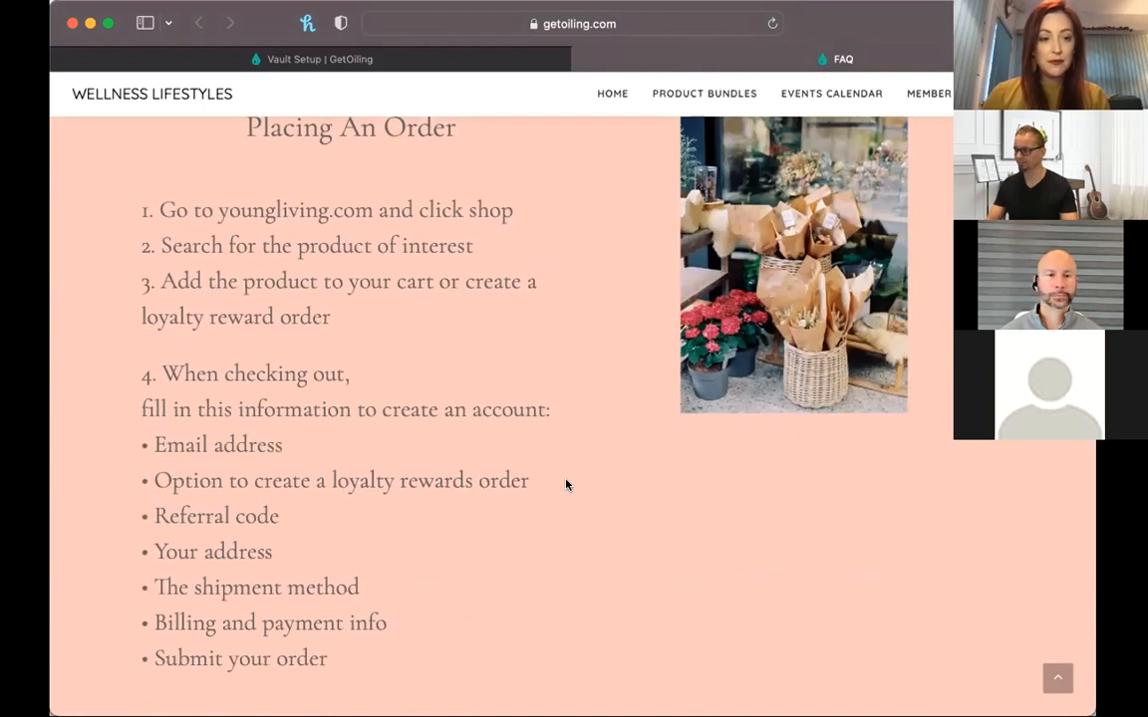
Review the rest of the FAQ page, including the starter kit and savings sections, and return to the Young Living Guide heading.
{"action": "scroll", "coordinate": [566, 485], "scroll_direction": "down", "scroll_amount": 5}
{"action": "scroll", "coordinate": [566, 485], "scroll_direction": "down", "scroll_amount": 15}
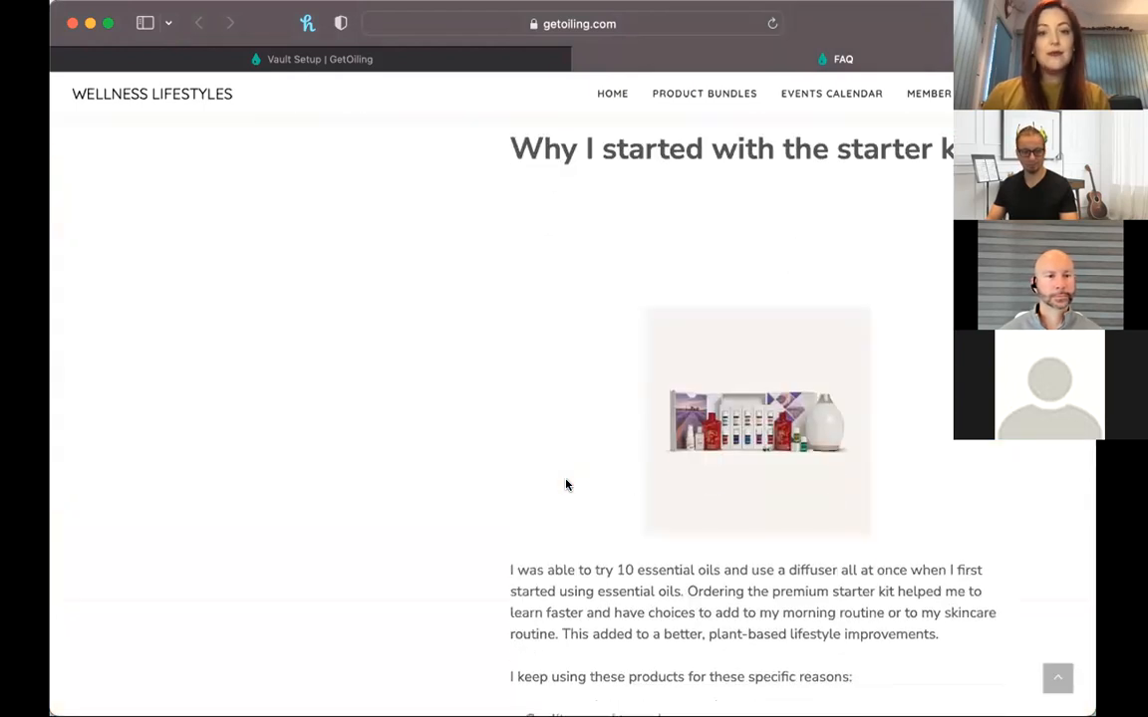
{"action": "scroll", "coordinate": [566, 485], "scroll_direction": "down", "scroll_amount": 13}
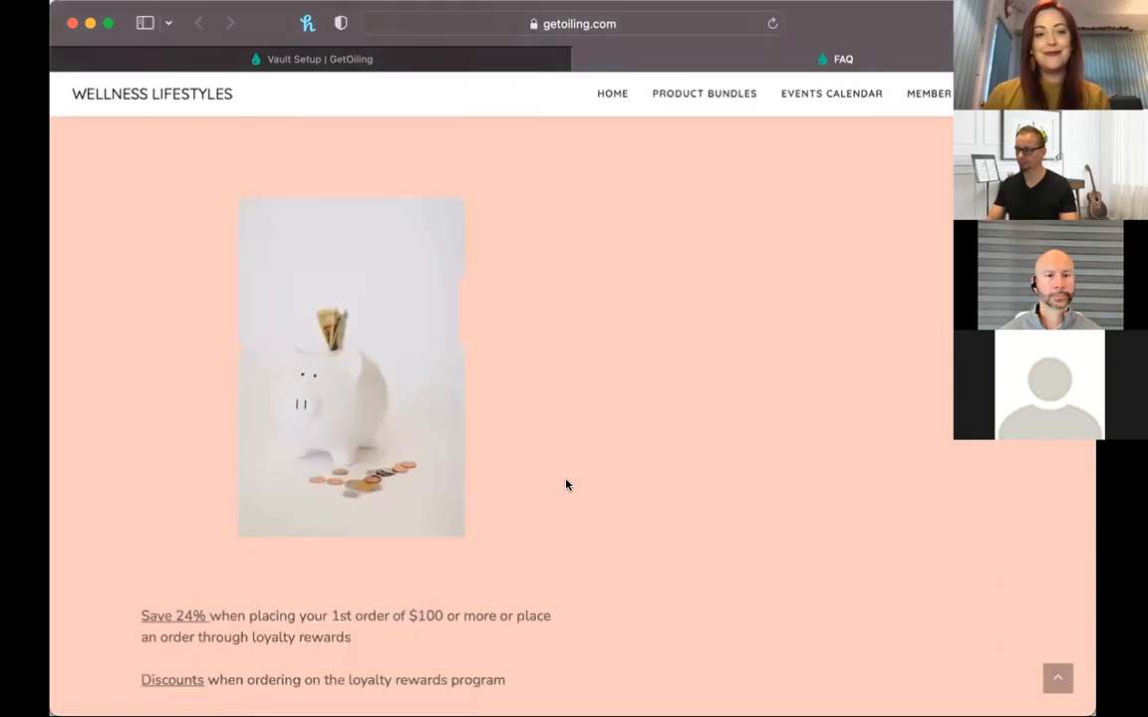
{"action": "scroll", "coordinate": [566, 485], "scroll_direction": "down", "scroll_amount": 7}
{"action": "scroll", "coordinate": [566, 485], "scroll_direction": "up", "scroll_amount": 20}
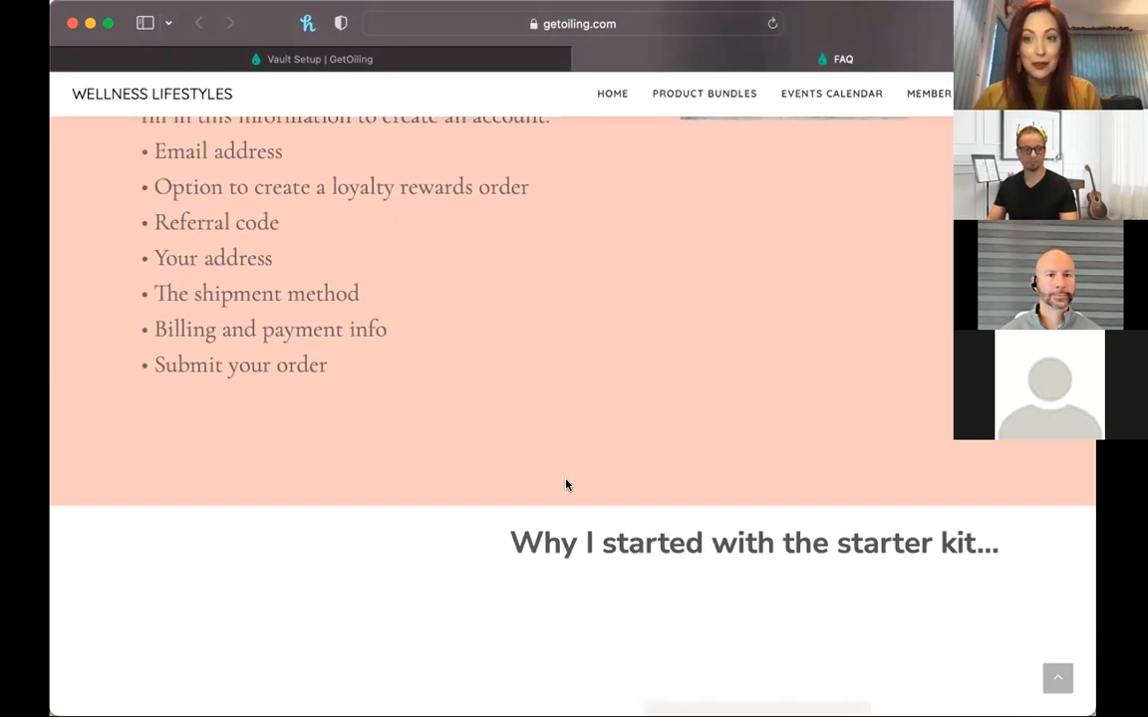
{"action": "scroll", "coordinate": [566, 485], "scroll_direction": "up", "scroll_amount": 3}
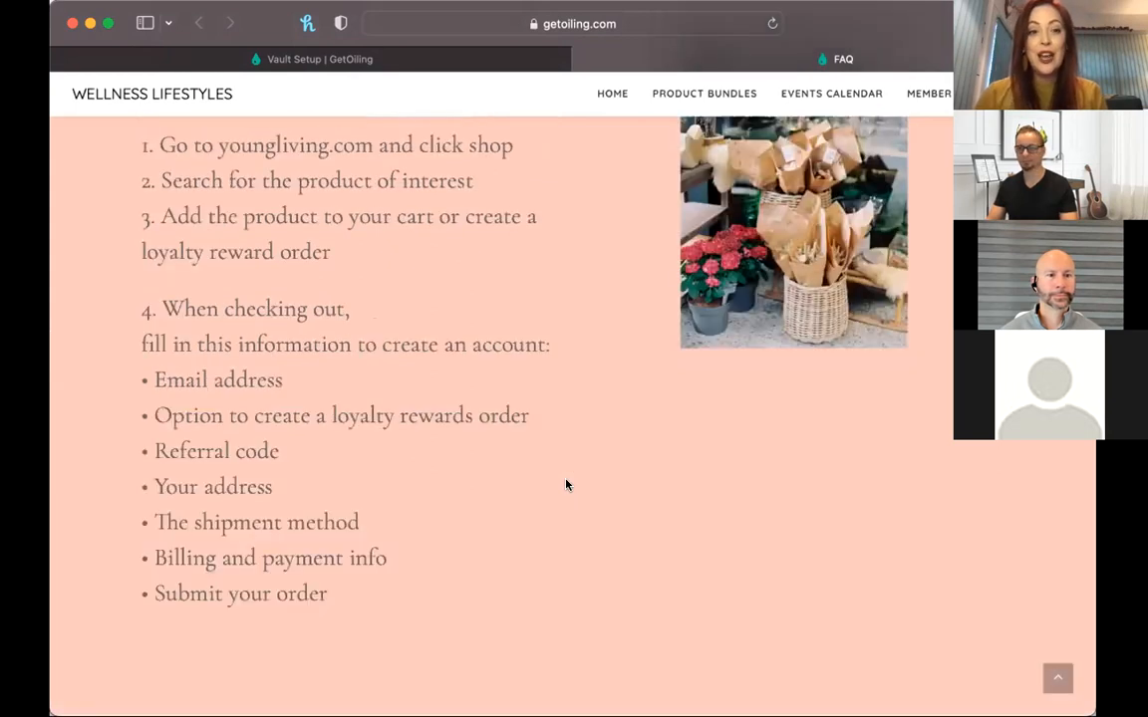
{"action": "scroll", "coordinate": [566, 486], "scroll_direction": "up", "scroll_amount": 5}
{"action": "scroll", "coordinate": [566, 486], "scroll_direction": "up", "scroll_amount": 4}
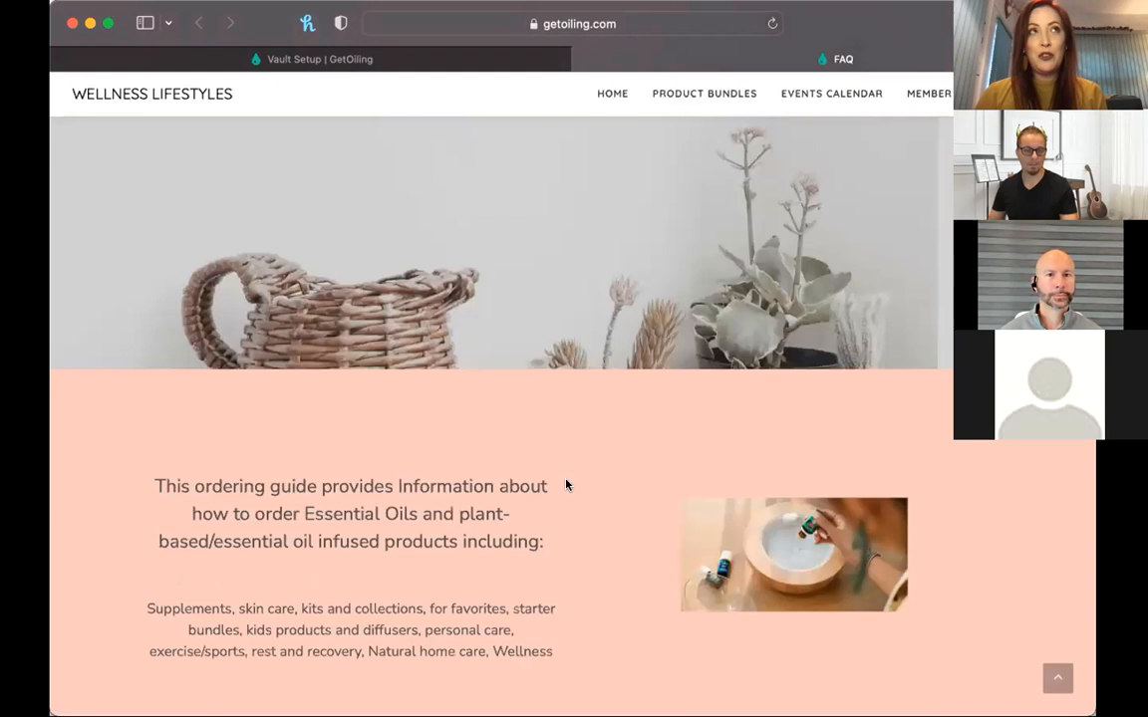
{"action": "scroll", "coordinate": [566, 487], "scroll_direction": "up", "scroll_amount": 4}
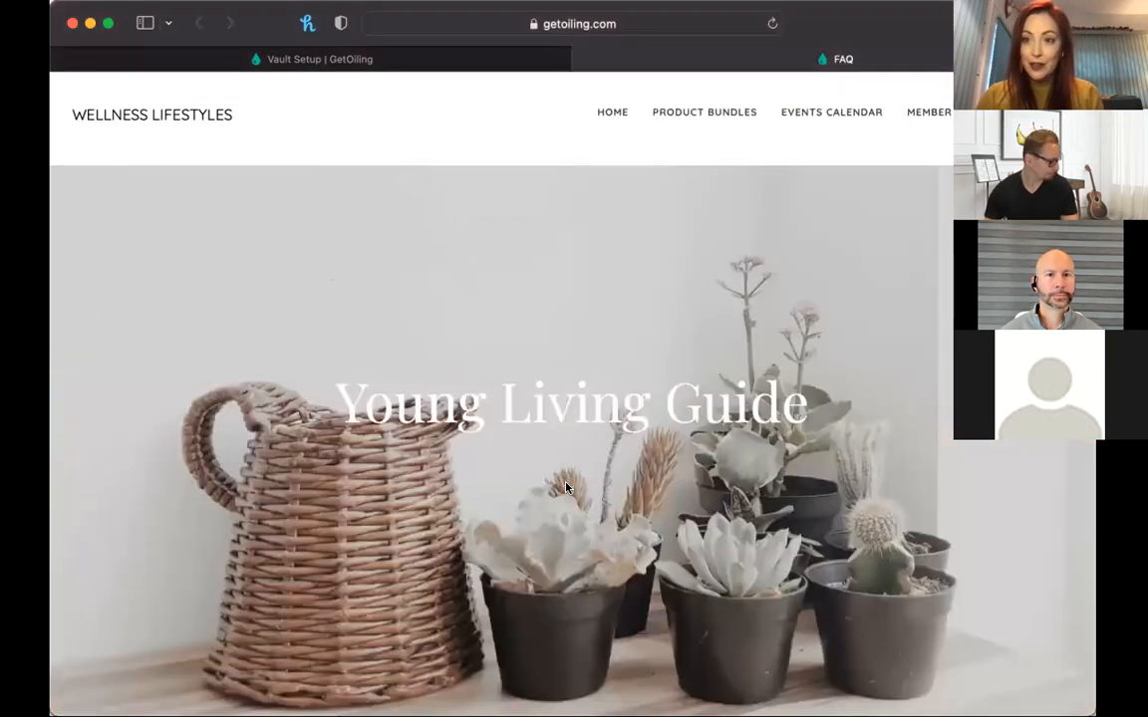
Reread the ordering guide's introduction and the numbered instructions under Placing An Order.
{"action": "scroll", "coordinate": [565, 487], "scroll_direction": "down", "scroll_amount": 5}
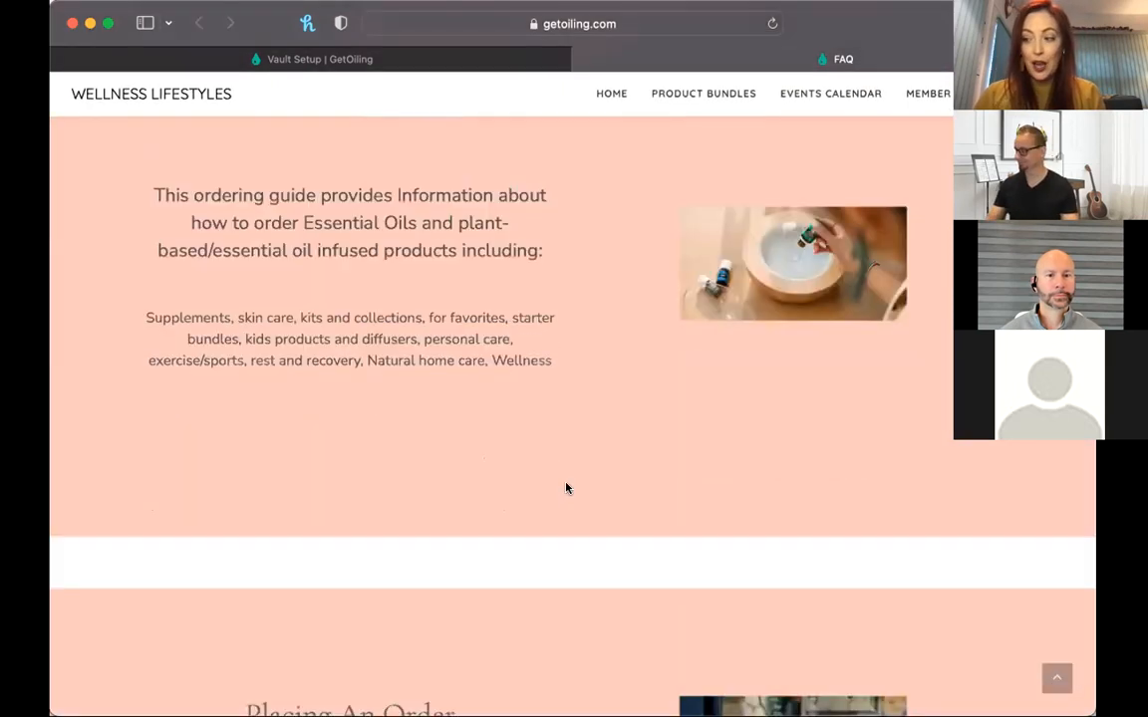
{"action": "scroll", "coordinate": [566, 488], "scroll_direction": "up", "scroll_amount": 1}
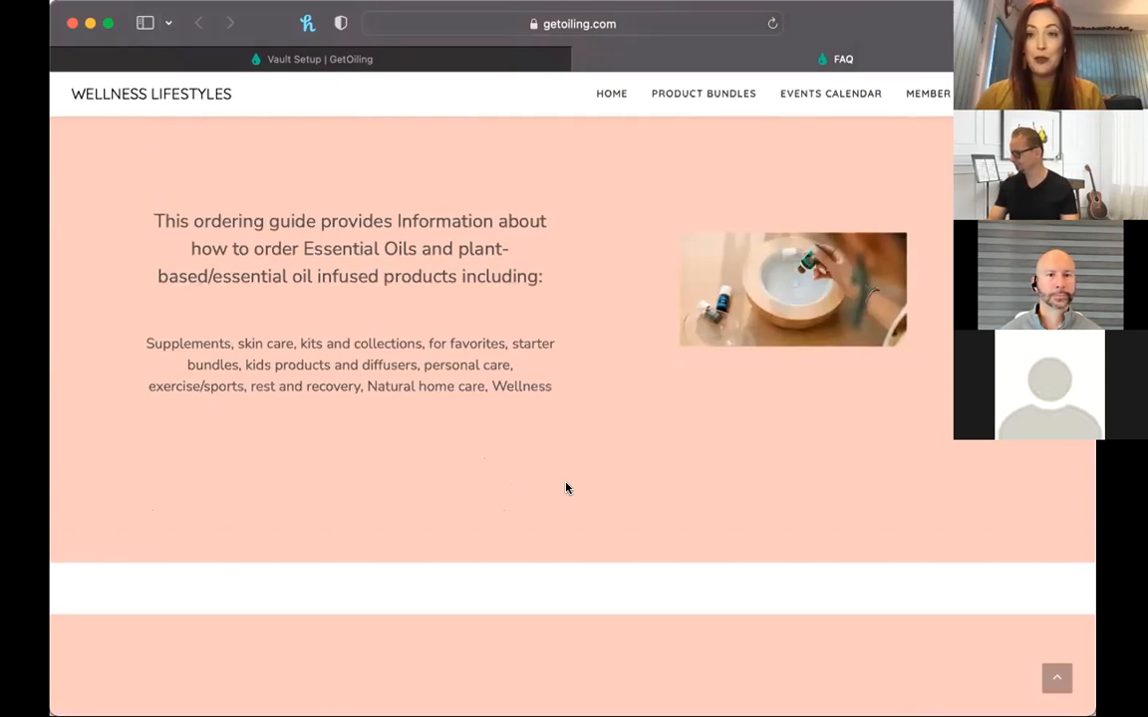
{"action": "scroll", "coordinate": [565, 488], "scroll_direction": "up", "scroll_amount": 5}
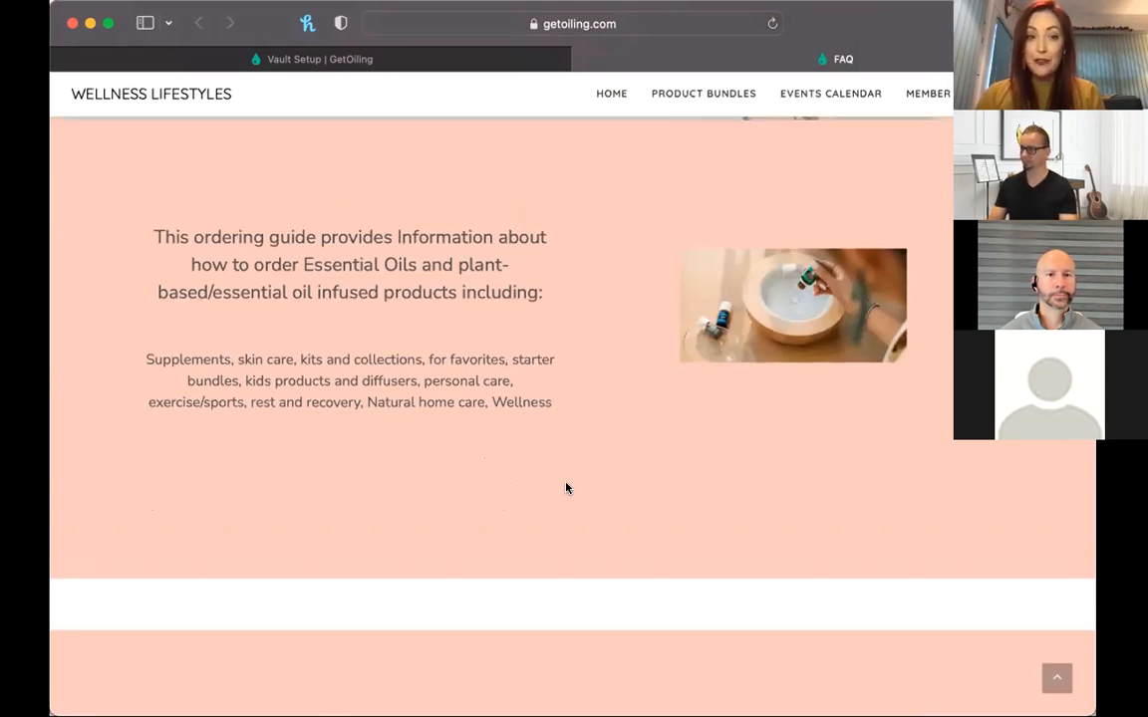
{"action": "scroll", "coordinate": [566, 489], "scroll_direction": "down", "scroll_amount": 6}
{"action": "scroll", "coordinate": [565, 488], "scroll_direction": "down", "scroll_amount": 2}
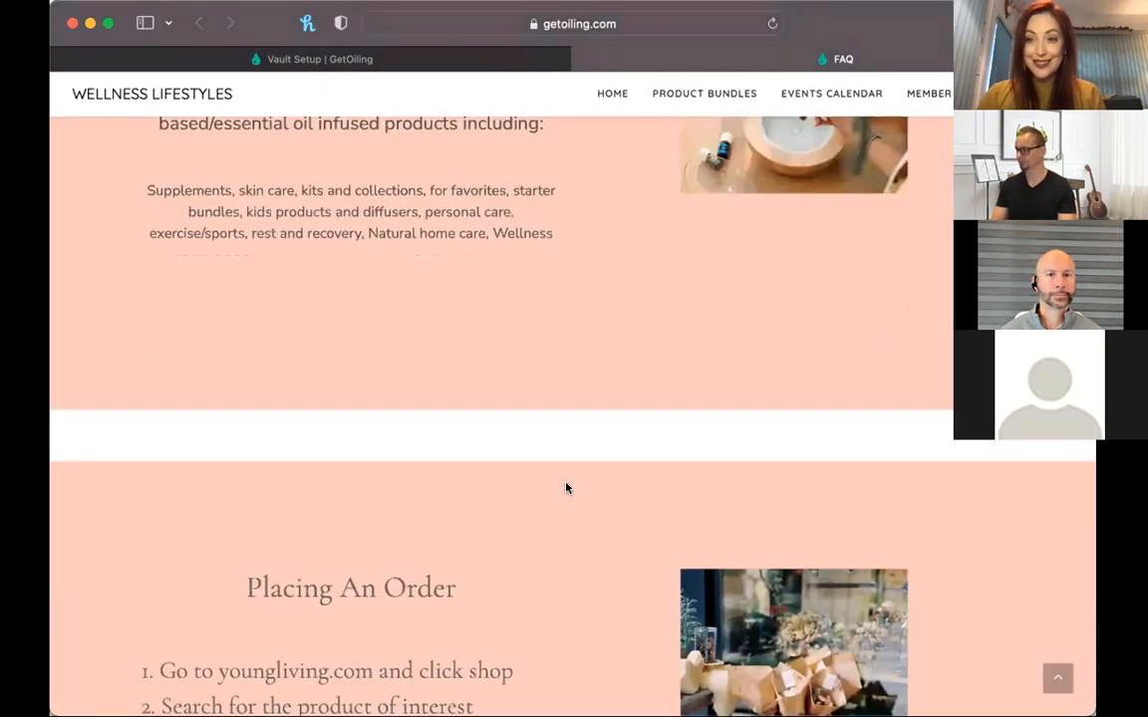
{"action": "scroll", "coordinate": [566, 488], "scroll_direction": "down", "scroll_amount": 4}
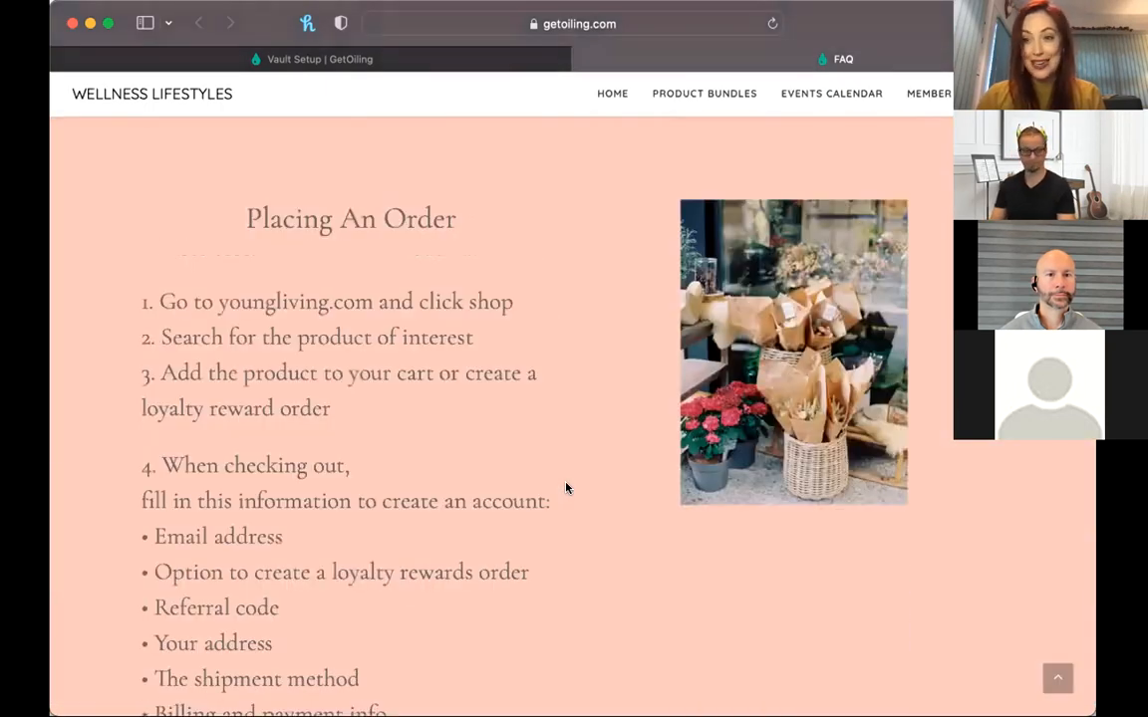
{"action": "scroll", "coordinate": [566, 488], "scroll_direction": "down", "scroll_amount": 2}
{"action": "scroll", "coordinate": [566, 488], "scroll_direction": "up", "scroll_amount": 1}
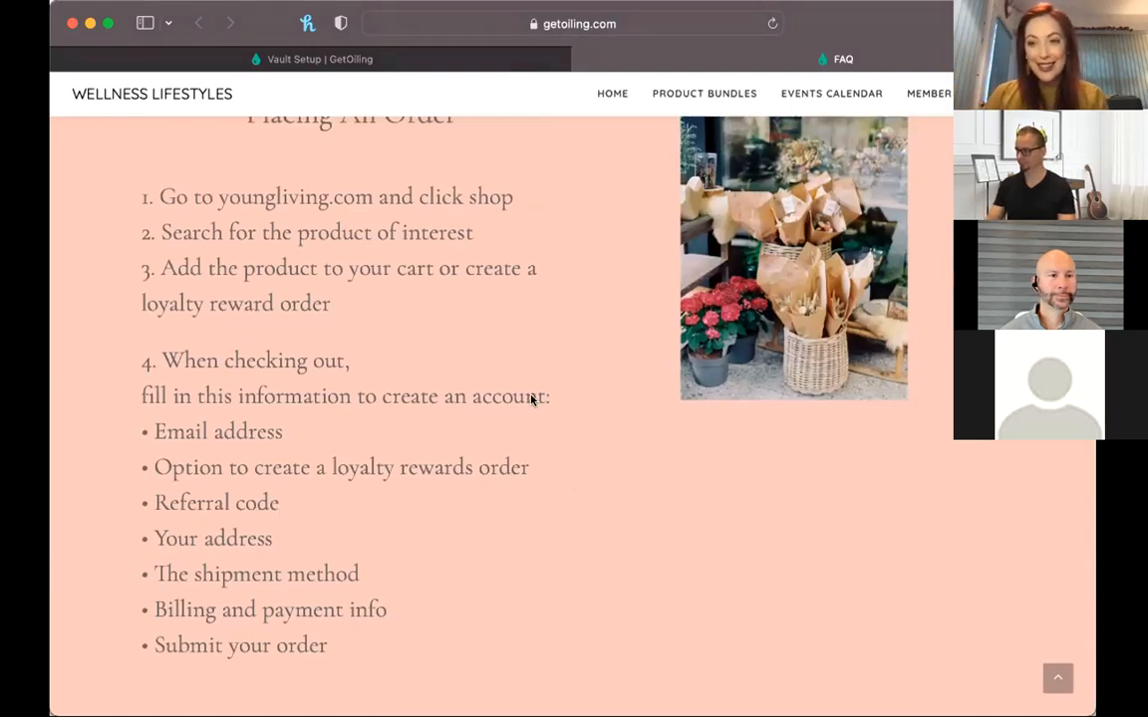
{"action": "scroll", "coordinate": [531, 399], "scroll_direction": "down", "scroll_amount": 1}
{"action": "scroll", "coordinate": [223, 193], "scroll_direction": "up", "scroll_amount": 1}
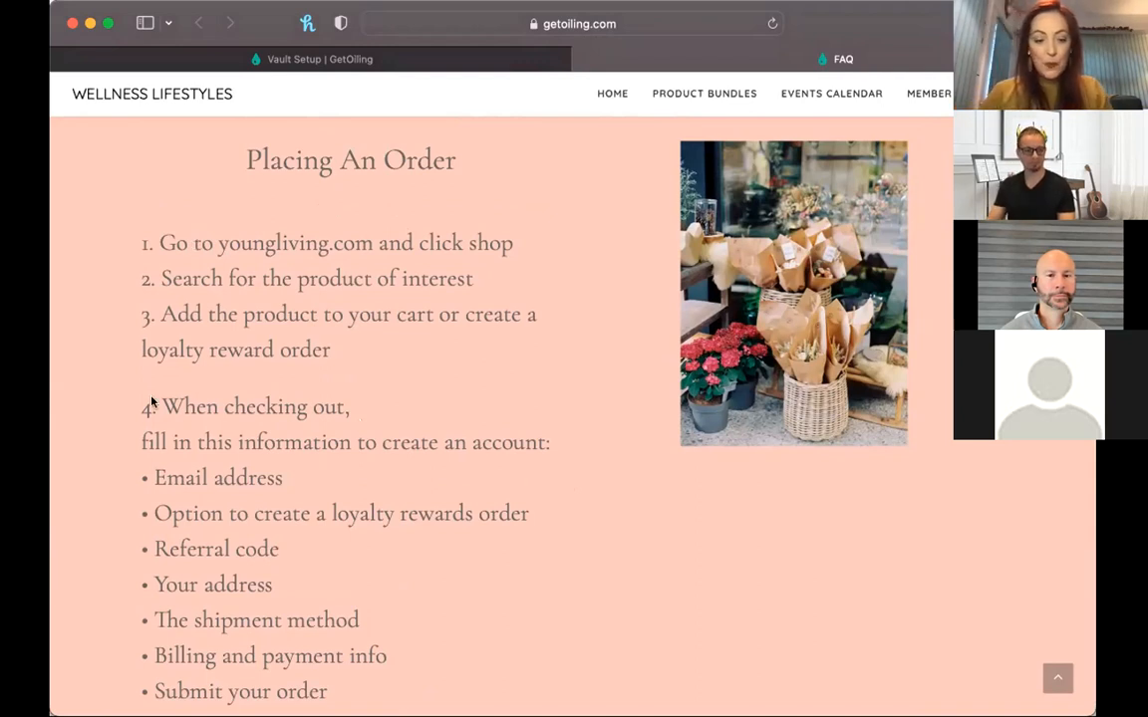
Open youngliving.com in a new browser tab and go to its Loyalty Rewards page.
{"action": "key", "text": "super+t"}
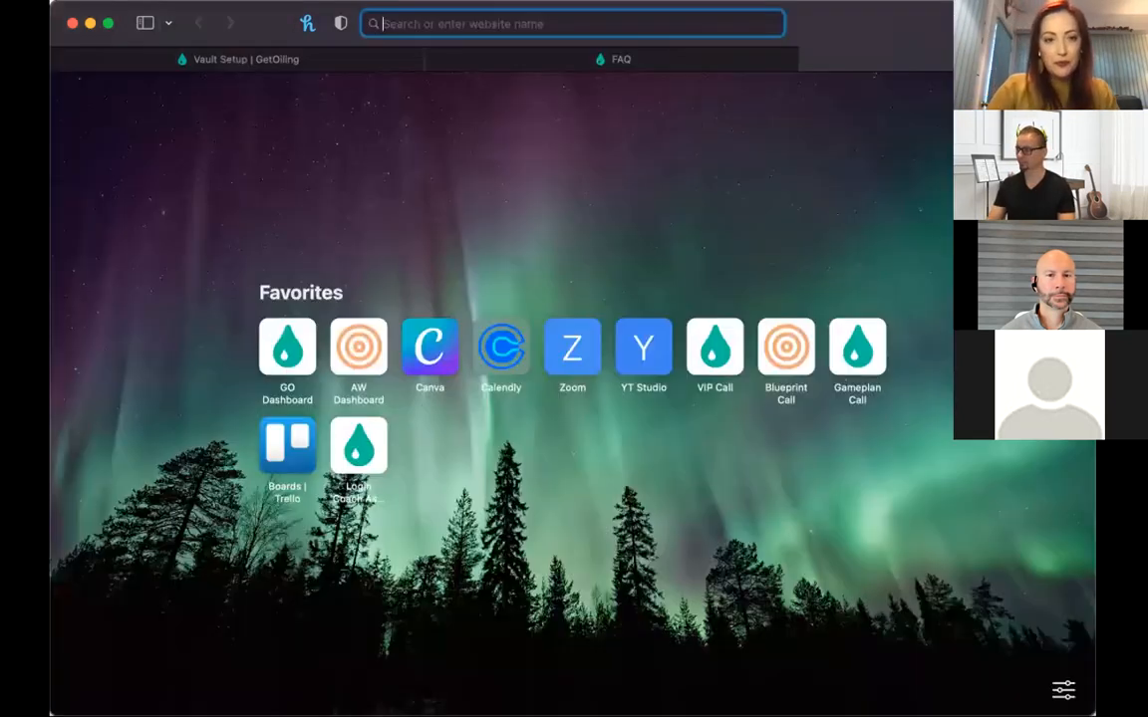
{"action": "type", "text": "youngliving.com/"}
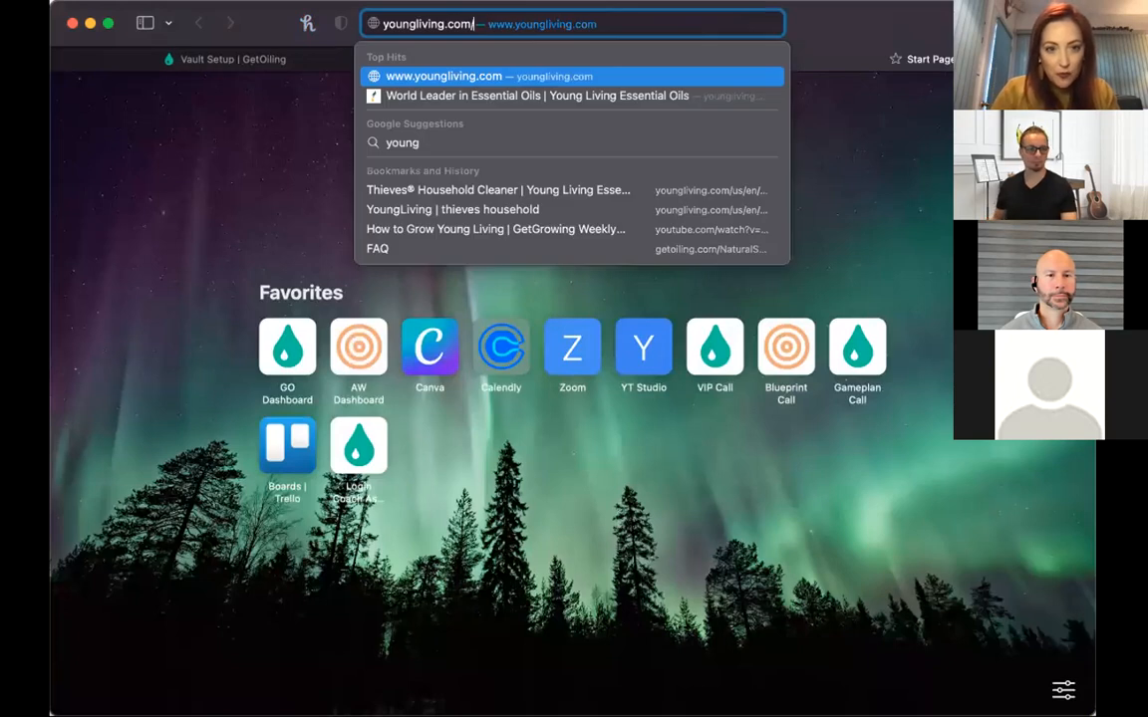
{"action": "key", "text": "Return"}
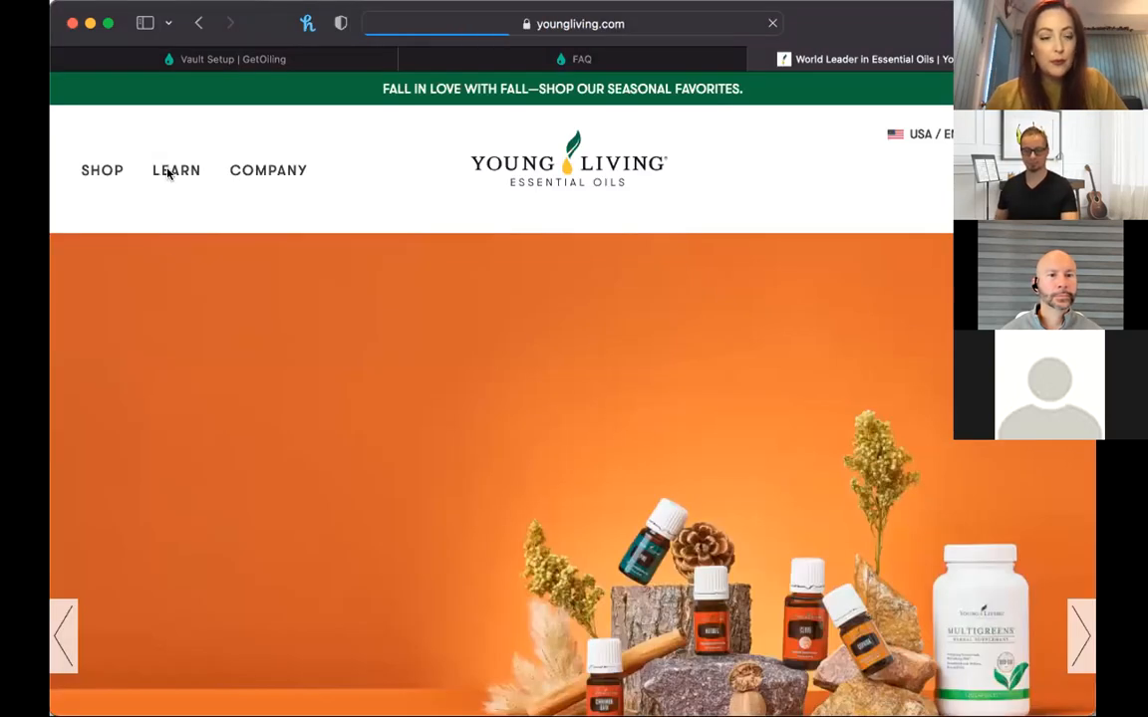
{"action": "mouse_move", "coordinate": [165, 174]}
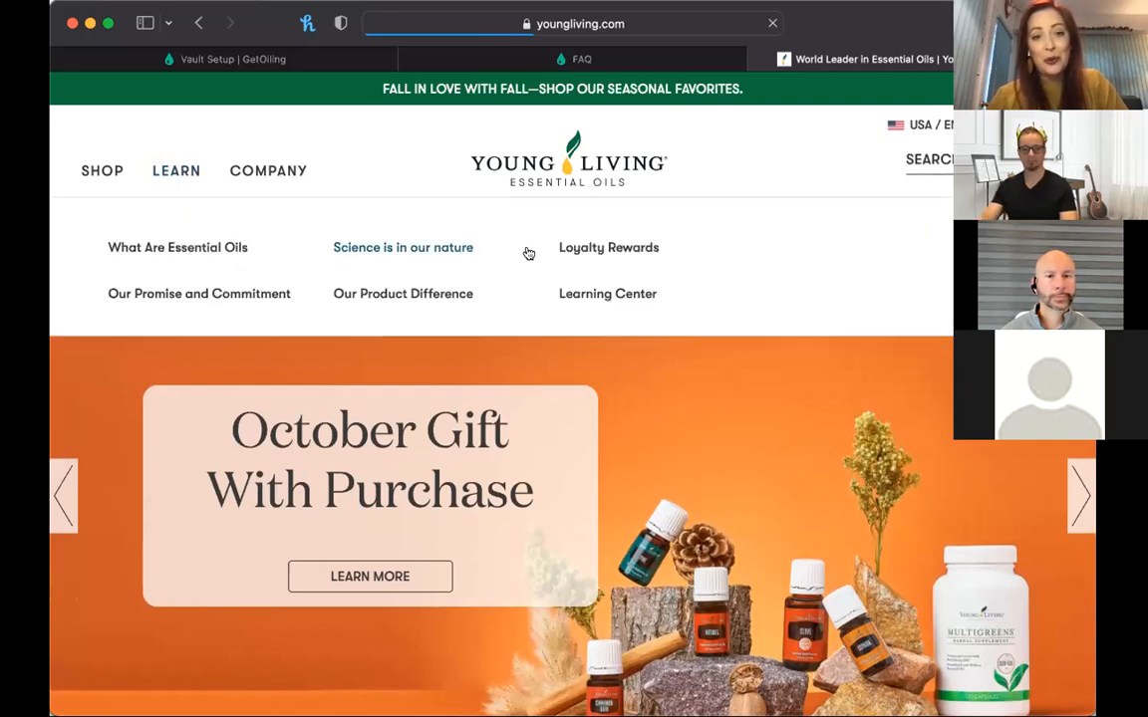
{"action": "left_click", "coordinate": [603, 251]}
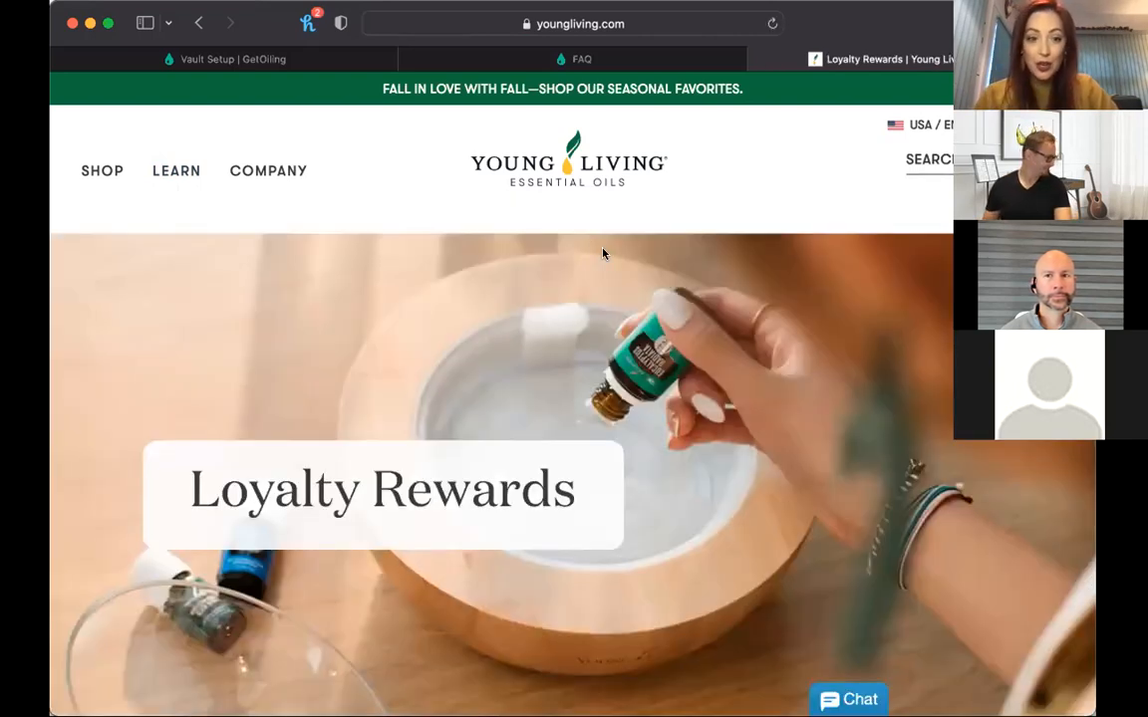
Look through the Loyalty Rewards page for how loyalty points and gifts are earned, then return to its beginning.
{"action": "scroll", "coordinate": [604, 398], "scroll_direction": "down", "scroll_amount": 2}
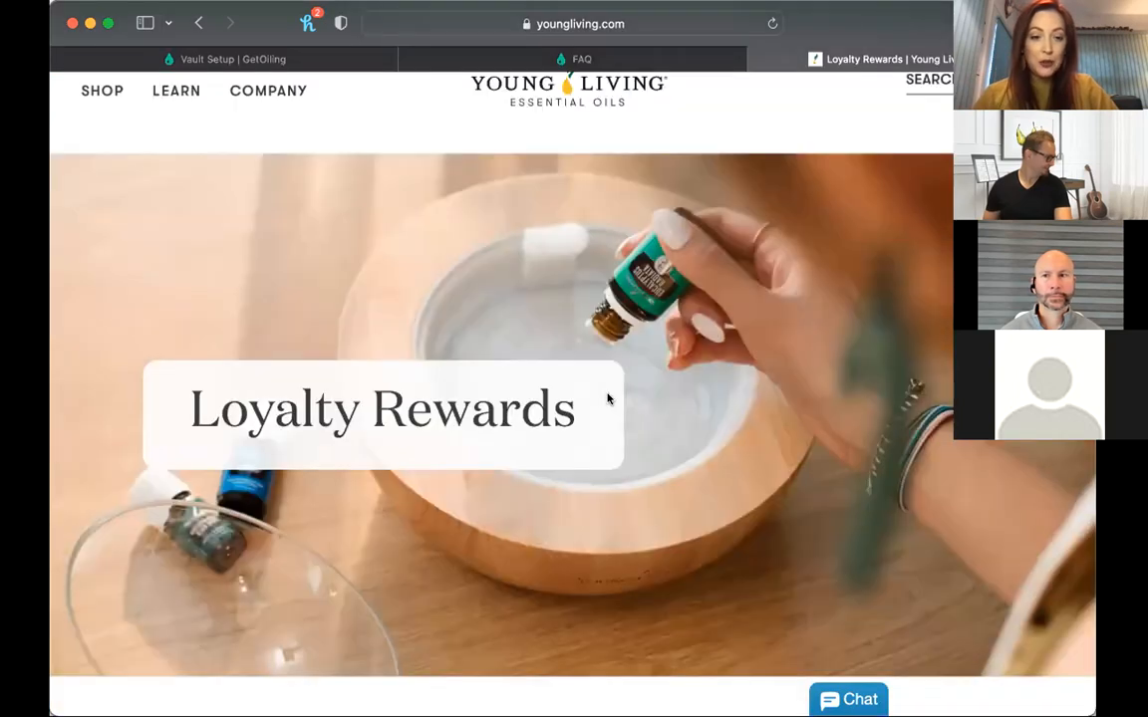
{"action": "scroll", "coordinate": [588, 359], "scroll_direction": "down", "scroll_amount": 3}
{"action": "scroll", "coordinate": [738, 453], "scroll_direction": "up", "scroll_amount": 5}
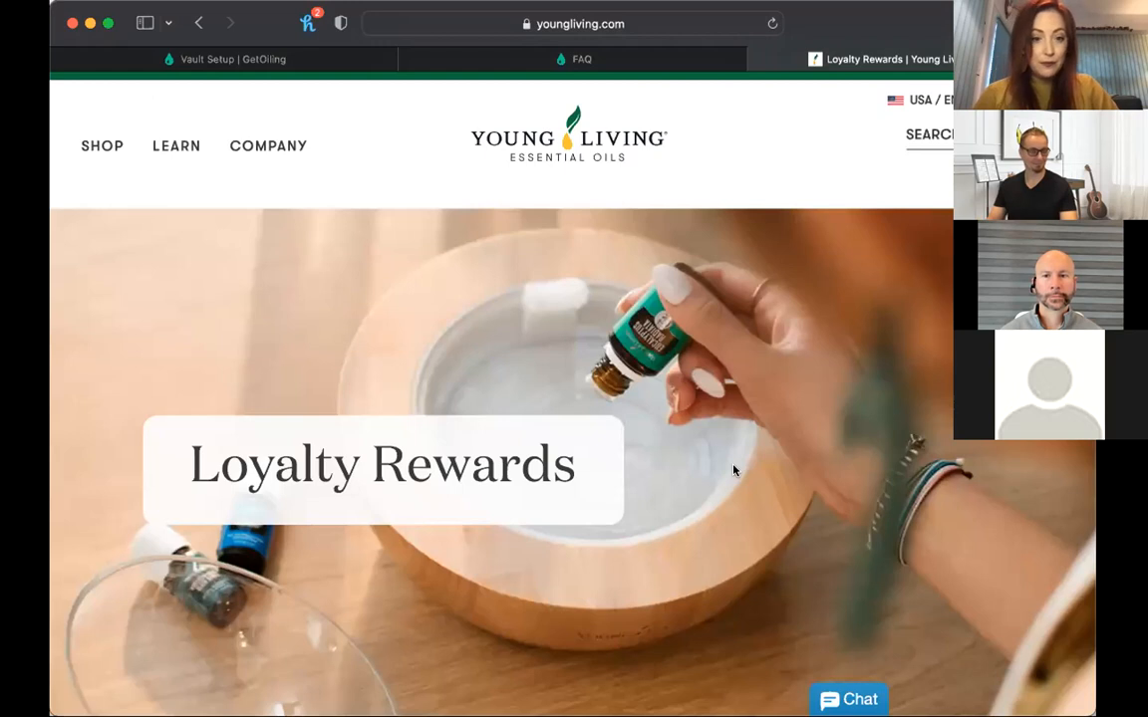
{"action": "scroll", "coordinate": [733, 470], "scroll_direction": "down", "scroll_amount": 5}
{"action": "scroll", "coordinate": [733, 470], "scroll_direction": "down", "scroll_amount": 5}
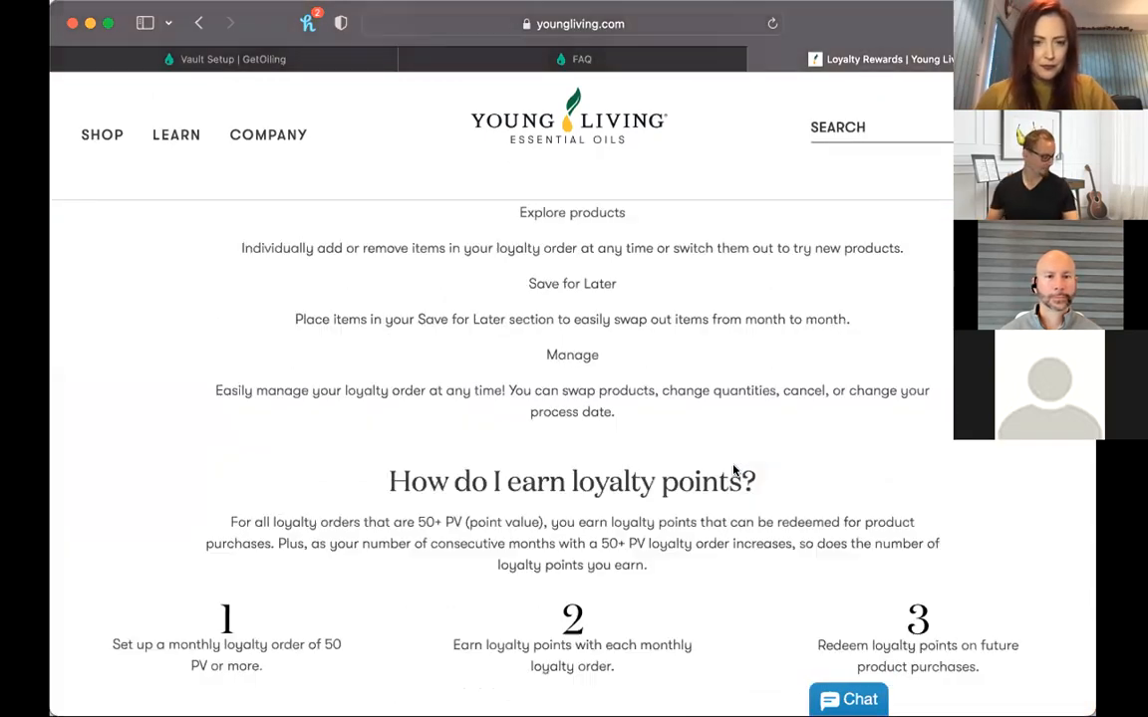
{"action": "scroll", "coordinate": [733, 470], "scroll_direction": "down", "scroll_amount": 5}
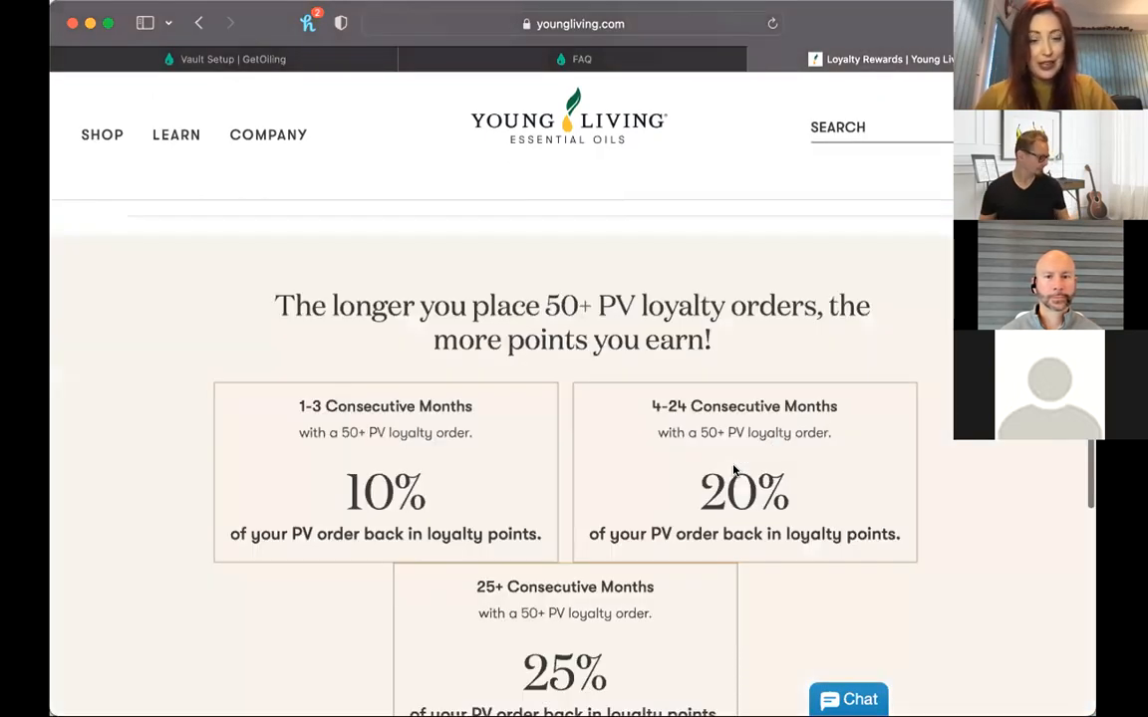
{"action": "scroll", "coordinate": [733, 470], "scroll_direction": "down", "scroll_amount": 5}
{"action": "scroll", "coordinate": [734, 470], "scroll_direction": "up", "scroll_amount": 2}
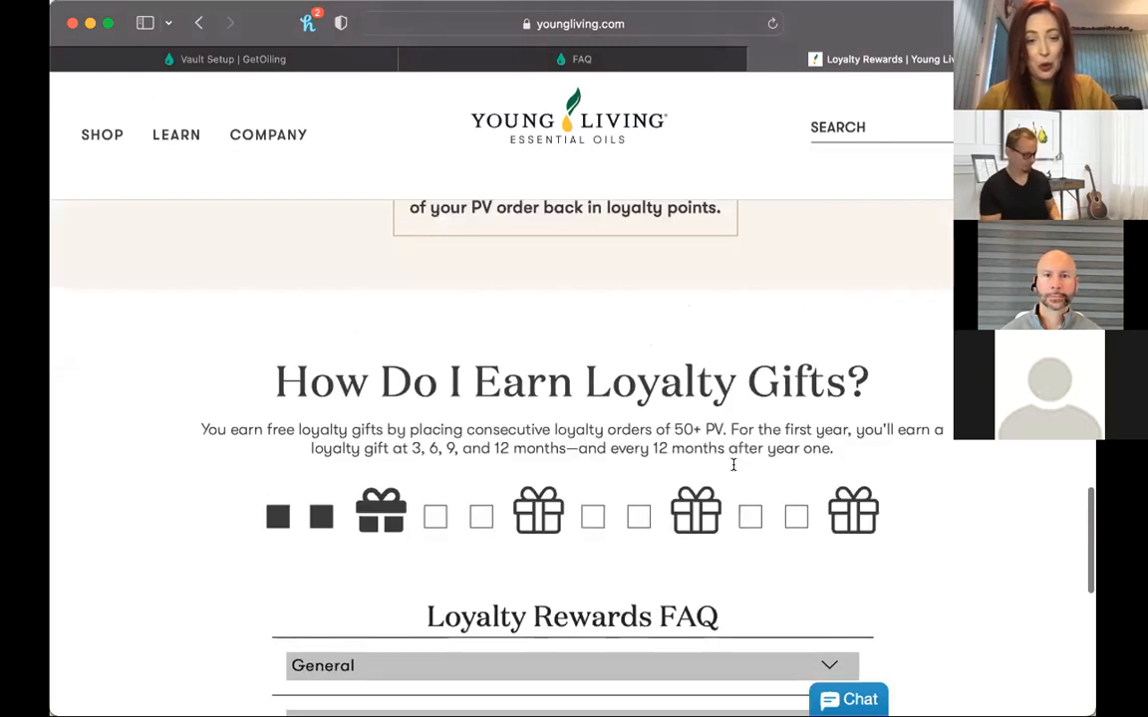
{"action": "scroll", "coordinate": [733, 470], "scroll_direction": "up", "scroll_amount": 8}
{"action": "scroll", "coordinate": [736, 461], "scroll_direction": "up", "scroll_amount": 15}
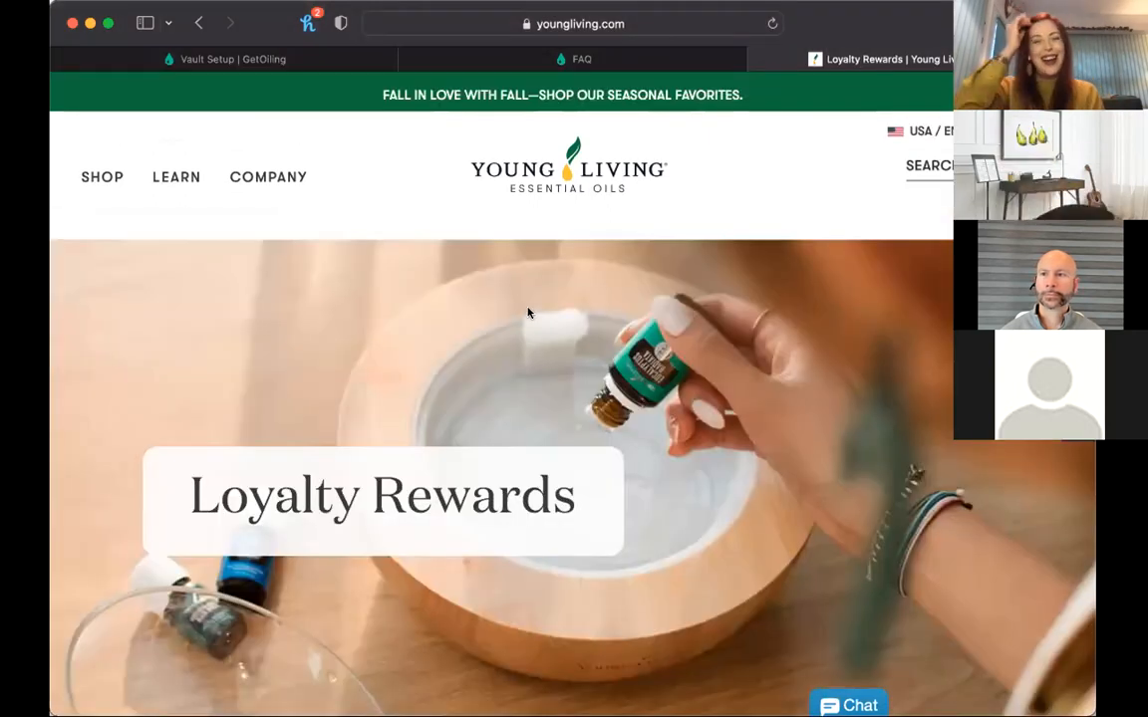
Compare the FAQ's Placing An Order instructions with the Young Living site, ending back on the FAQ page.
{"action": "left_click", "coordinate": [488, 62]}
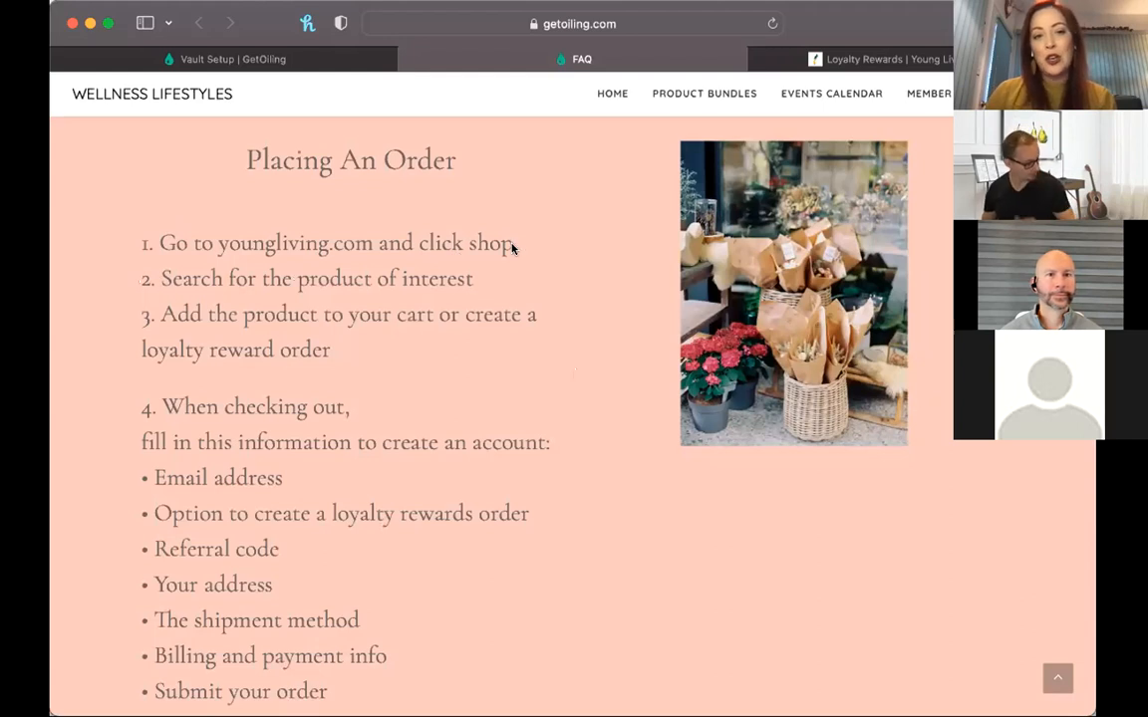
{"action": "left_click", "coordinate": [846, 62]}
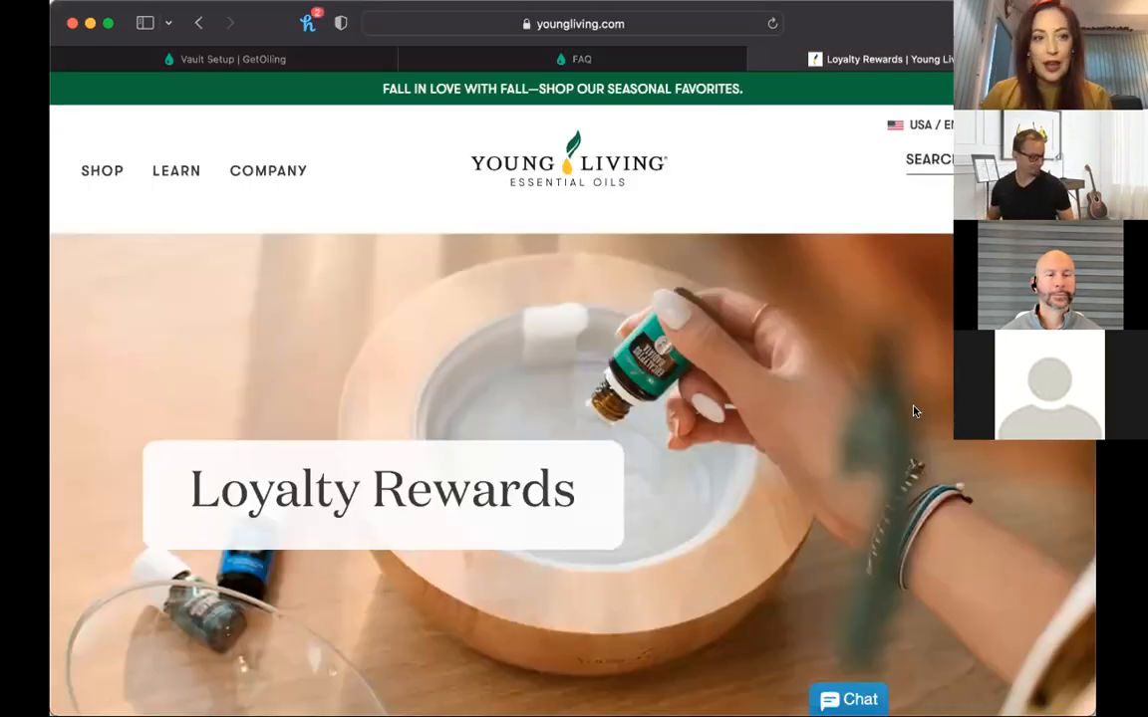
{"action": "left_click", "coordinate": [89, 172]}
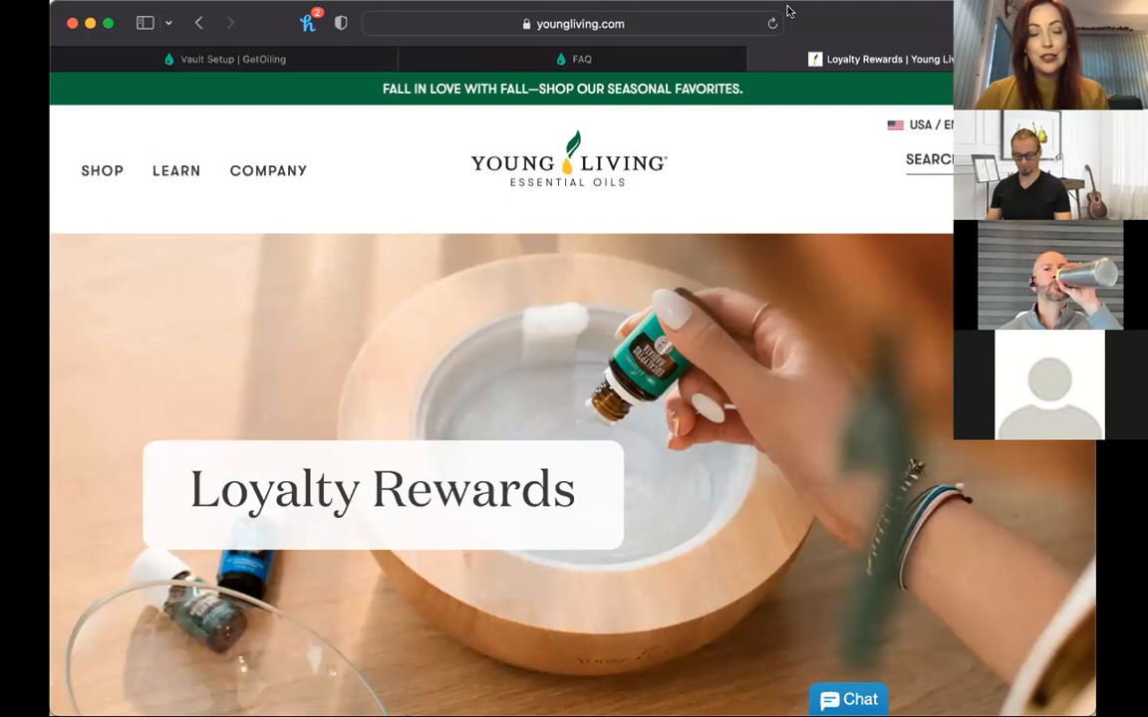
{"action": "left_click", "coordinate": [302, 59]}
{"action": "left_click", "coordinate": [560, 58]}
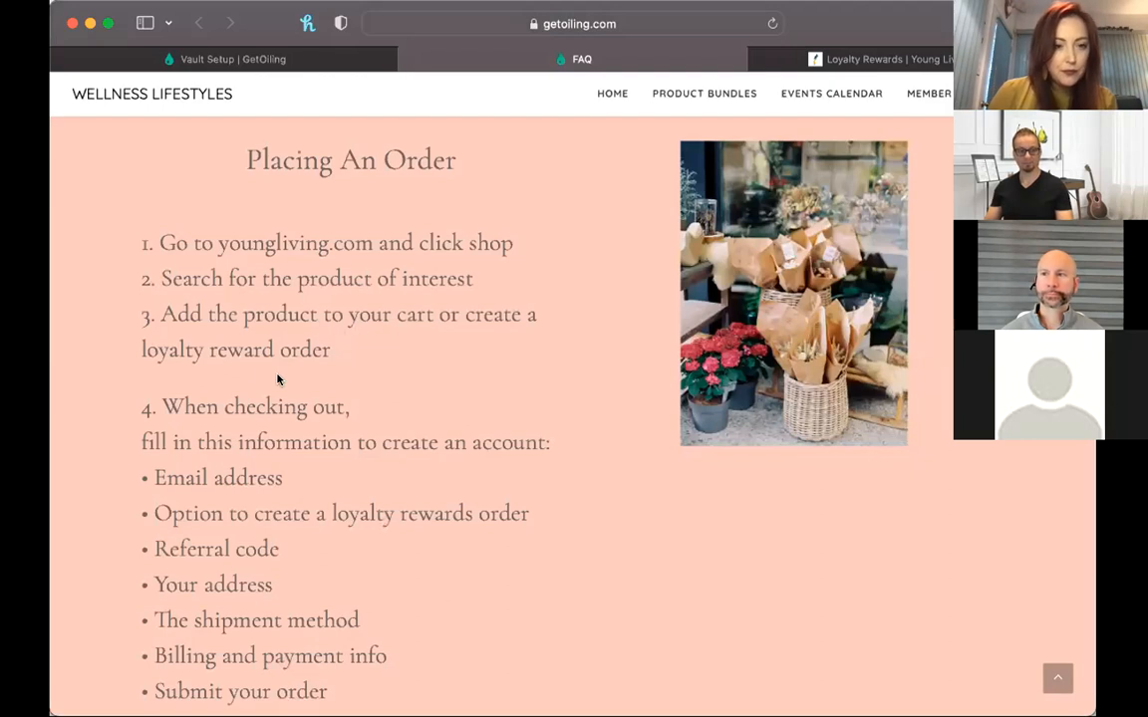
Highlight "Add the product to your cart or create a loyalty reward order" in instruction 3 and examine it with the checkout list.
{"action": "scroll", "coordinate": [277, 376], "scroll_direction": "down", "scroll_amount": 2}
{"action": "left_click_drag", "start_coordinate": [161, 242], "coordinate": [341, 274]}
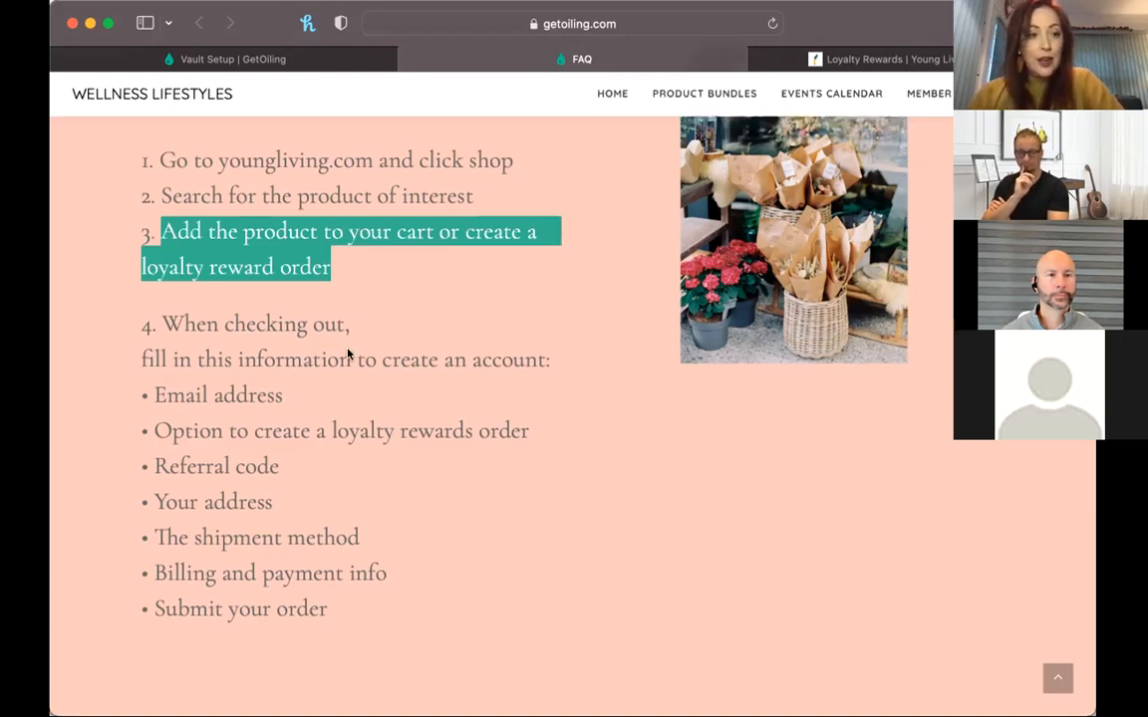
{"action": "scroll", "coordinate": [345, 353], "scroll_direction": "down", "scroll_amount": 3}
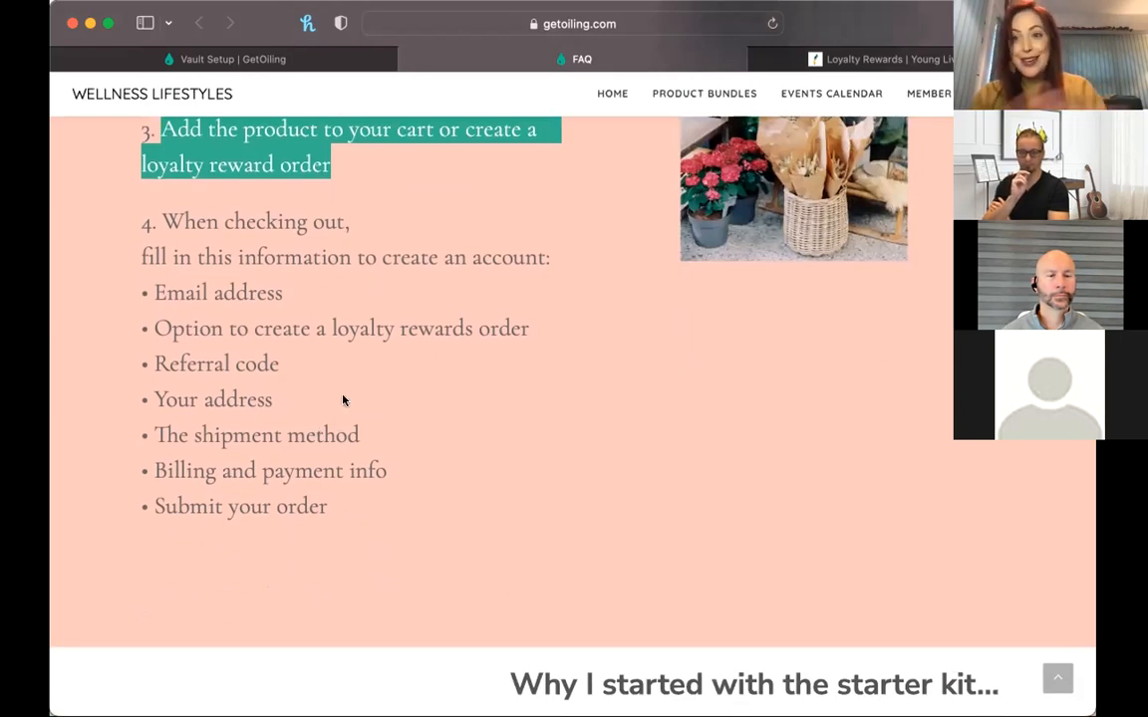
{"action": "scroll", "coordinate": [358, 327], "scroll_direction": "up", "scroll_amount": 2}
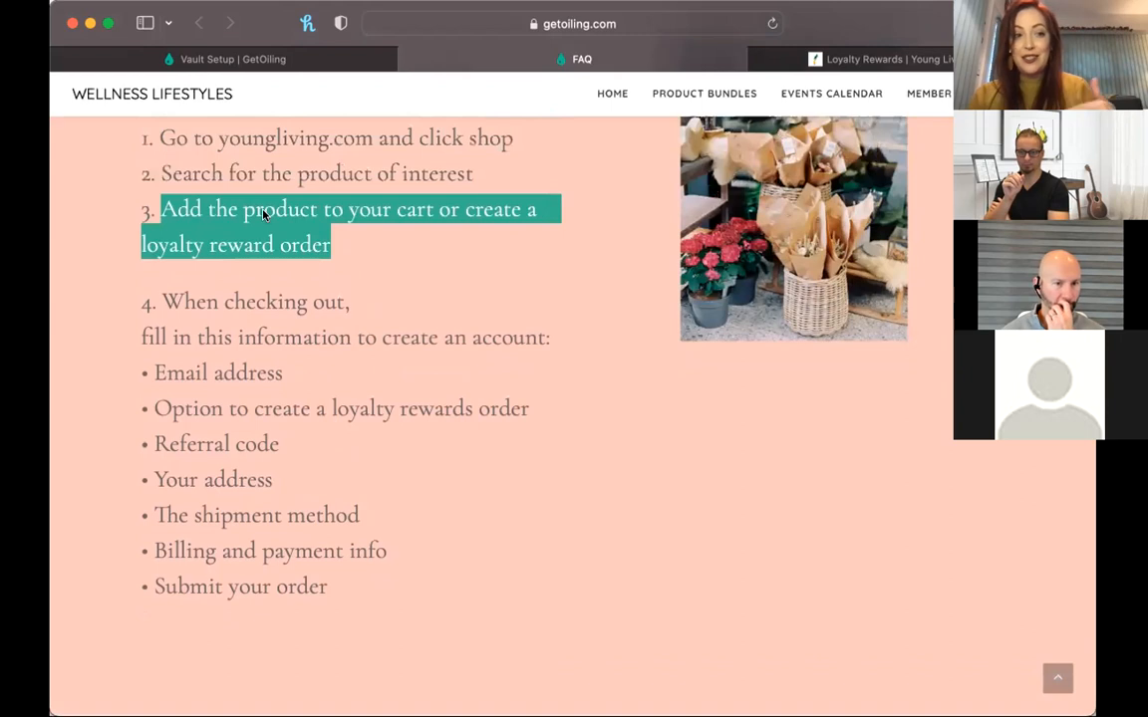
{"action": "scroll", "coordinate": [318, 207], "scroll_direction": "up", "scroll_amount": 2}
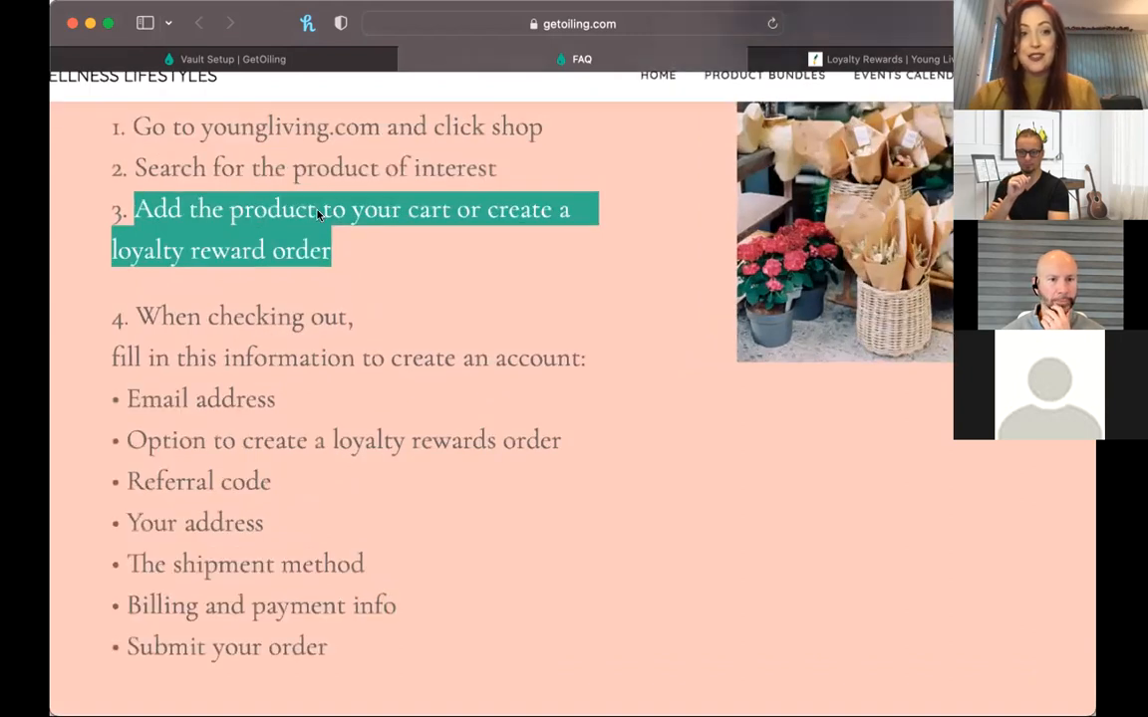
{"action": "scroll", "coordinate": [318, 207], "scroll_direction": "up", "scroll_amount": 2}
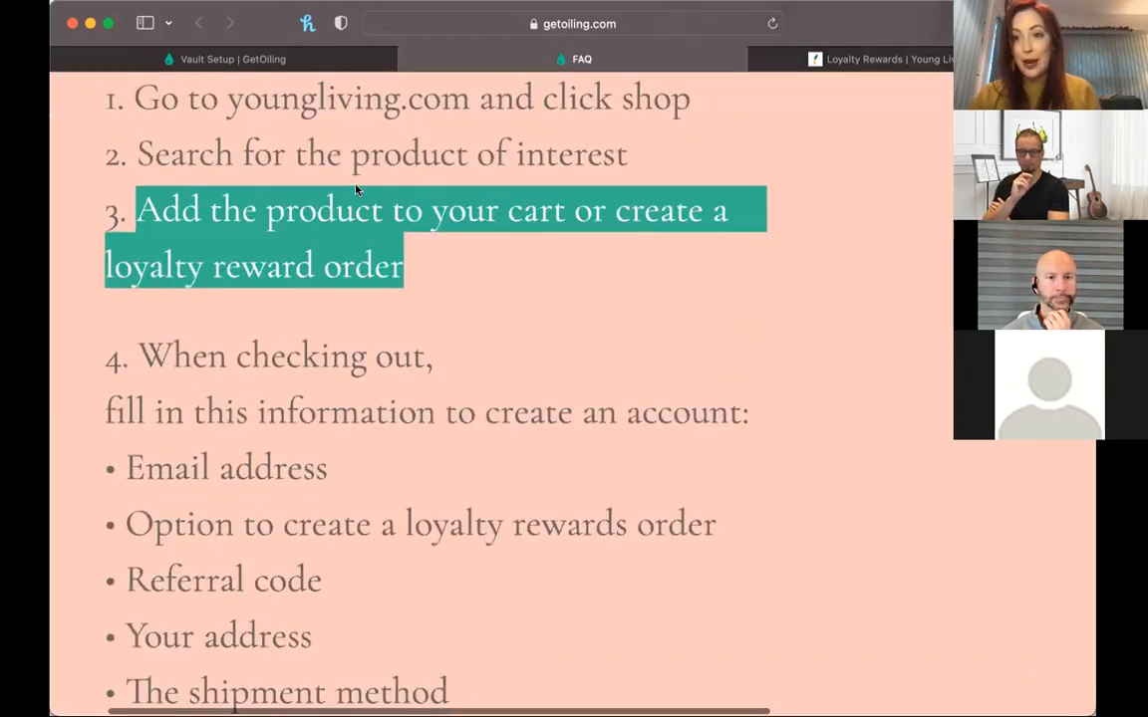
{"action": "scroll", "coordinate": [515, 325], "scroll_direction": "down", "scroll_amount": 2}
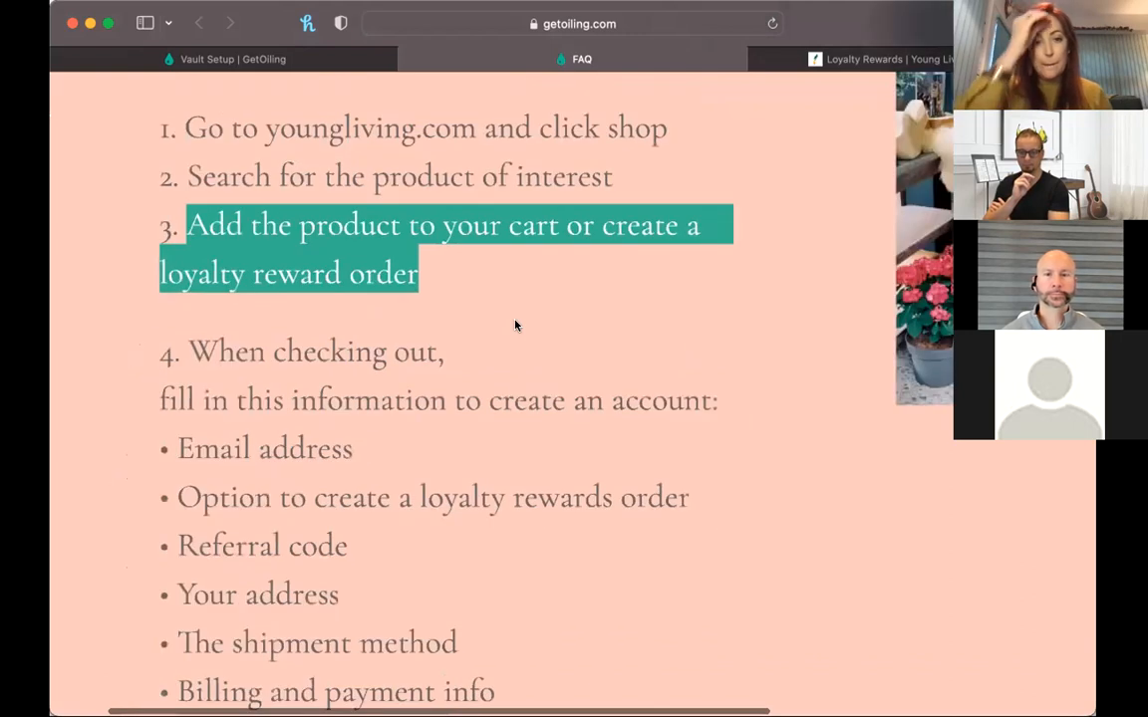
{"action": "scroll", "coordinate": [515, 325], "scroll_direction": "down", "scroll_amount": 2}
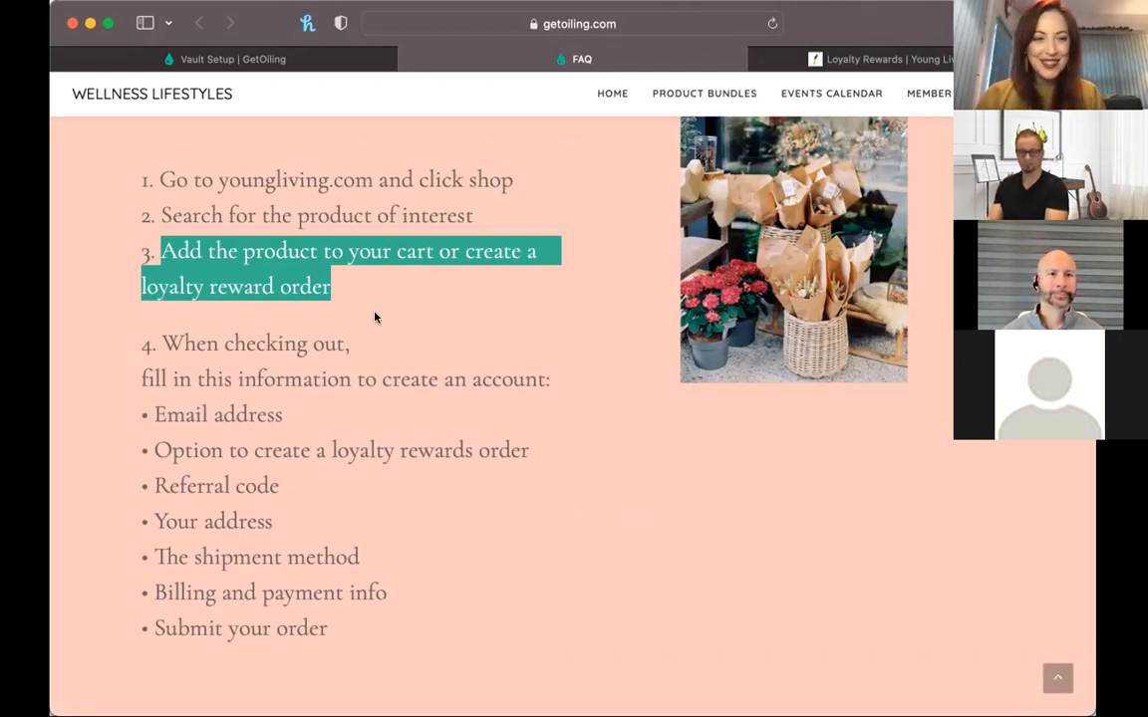
Review the FAQ page's ordering guide, from the checkout list back to the Young Living Guide header and its introduction.
{"action": "scroll", "coordinate": [637, 389], "scroll_direction": "down", "scroll_amount": 2}
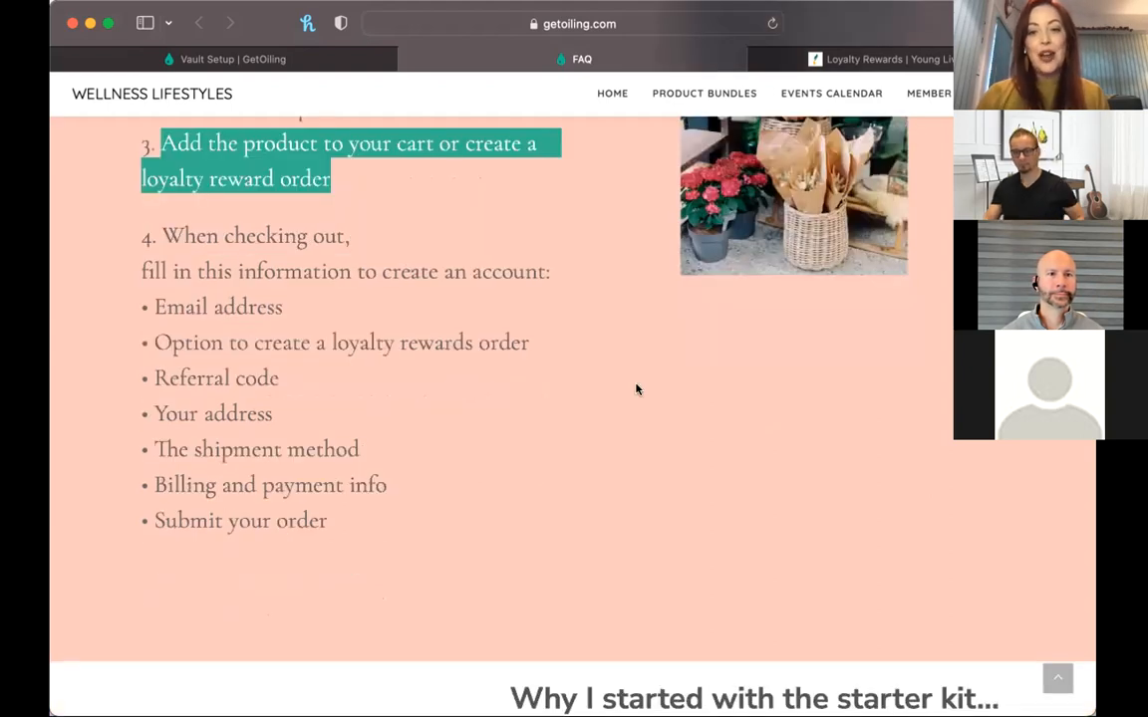
{"action": "scroll", "coordinate": [638, 390], "scroll_direction": "up", "scroll_amount": 8}
{"action": "scroll", "coordinate": [637, 389], "scroll_direction": "up", "scroll_amount": 7}
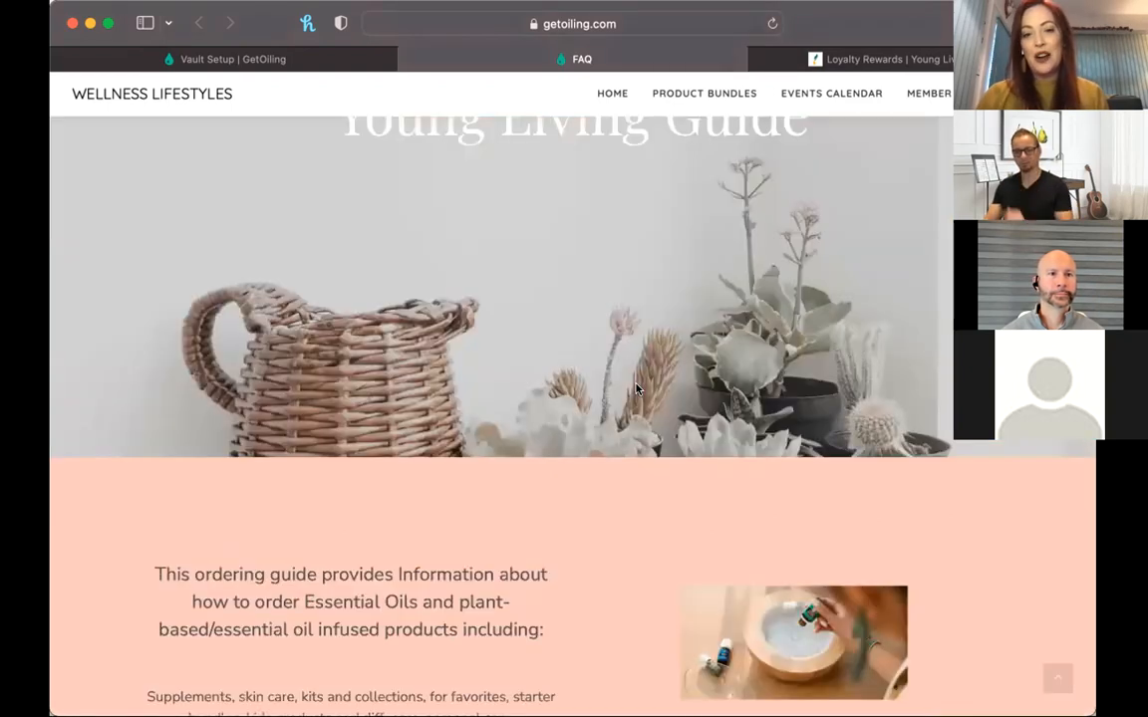
{"action": "scroll", "coordinate": [638, 389], "scroll_direction": "down", "scroll_amount": 6}
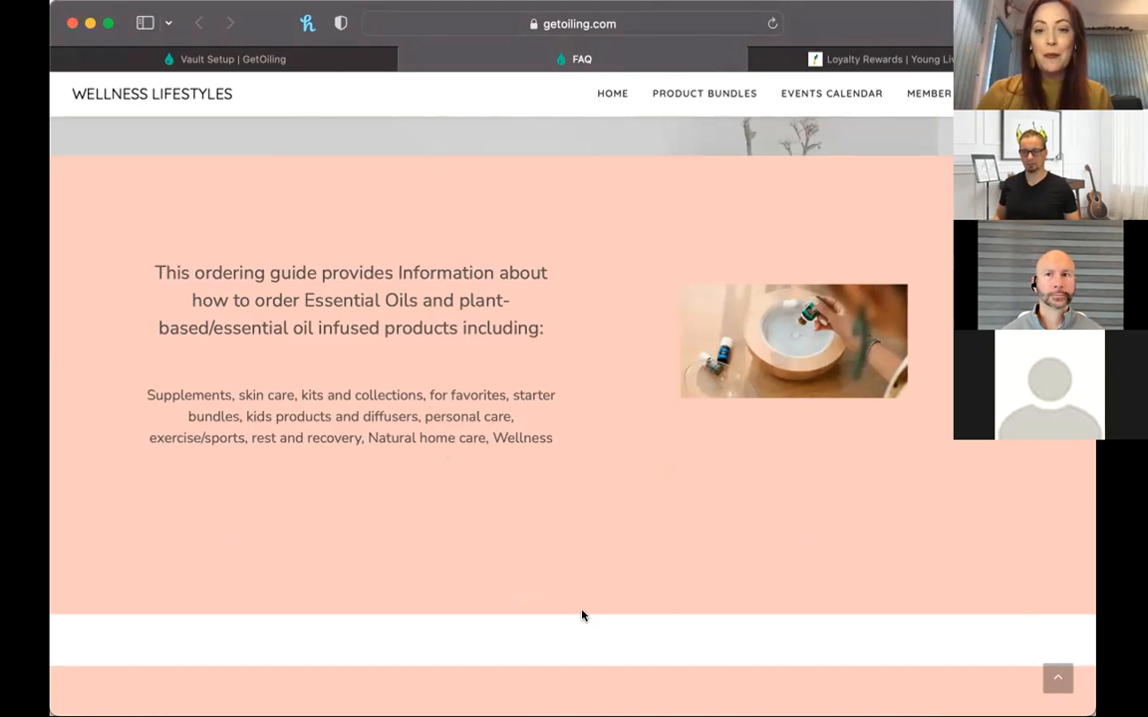
{"action": "scroll", "coordinate": [656, 489], "scroll_direction": "down", "scroll_amount": 2}
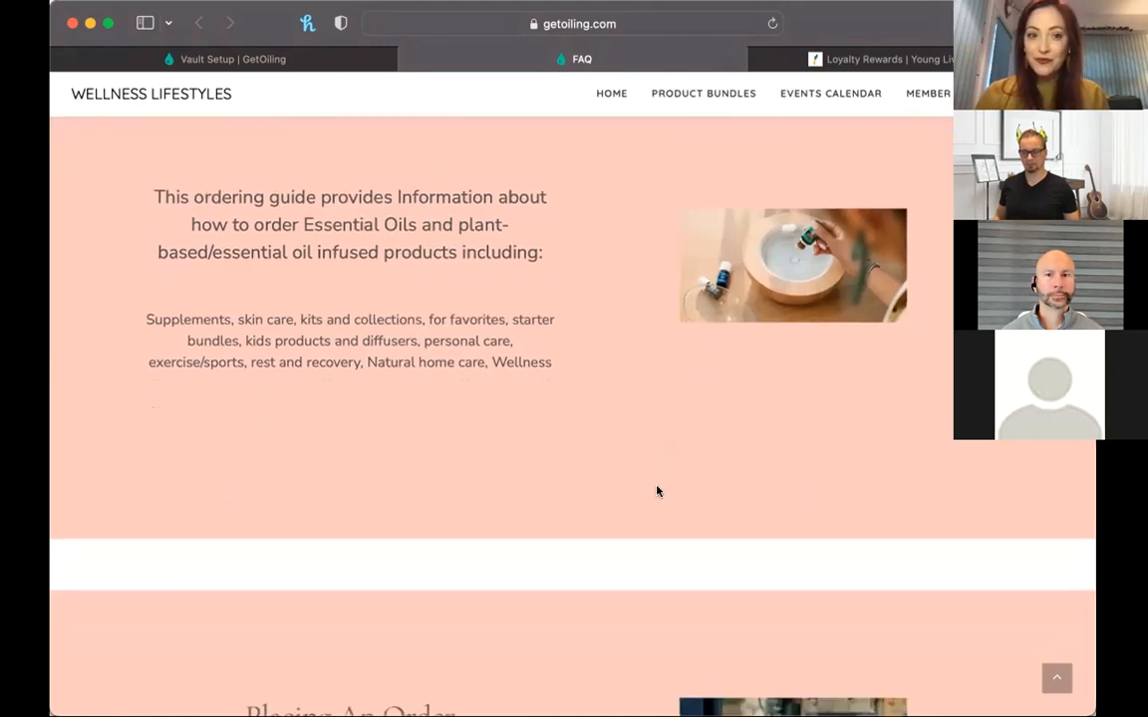
{"action": "scroll", "coordinate": [453, 202], "scroll_direction": "up", "scroll_amount": 2}
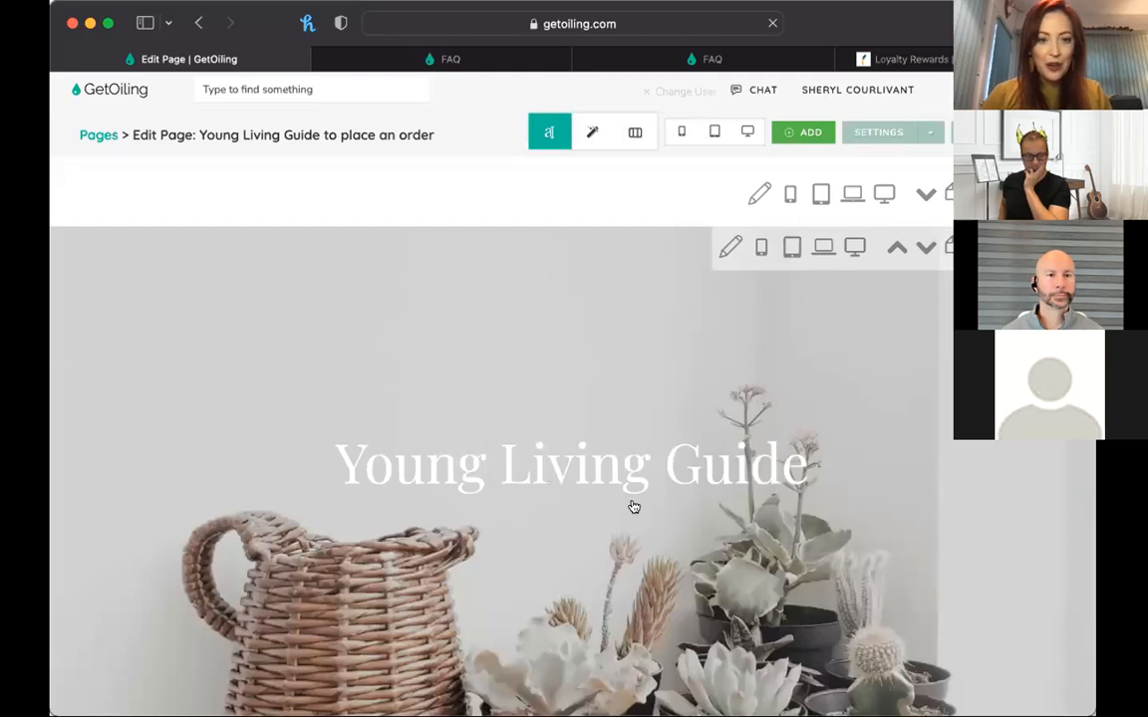
Add a "1 Column No Header" section between the Young Living Guide header and the peach ordering guide introduction.
{"action": "scroll", "coordinate": [632, 507], "scroll_direction": "down", "scroll_amount": 5}
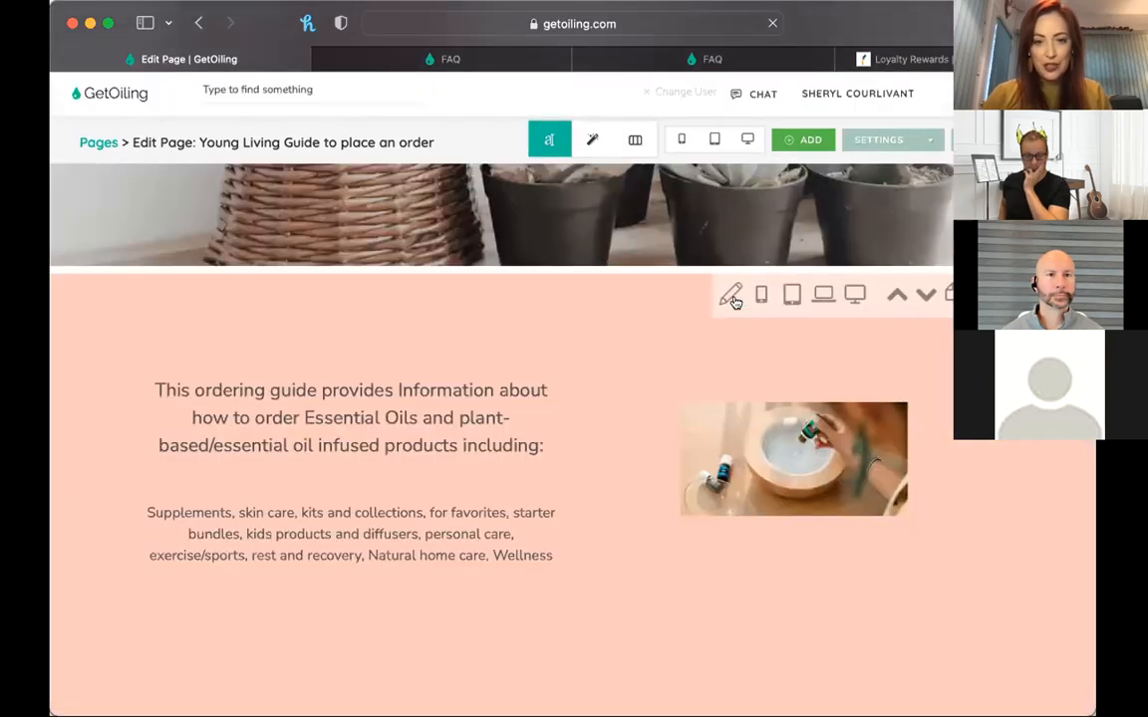
{"action": "left_click", "coordinate": [731, 297]}
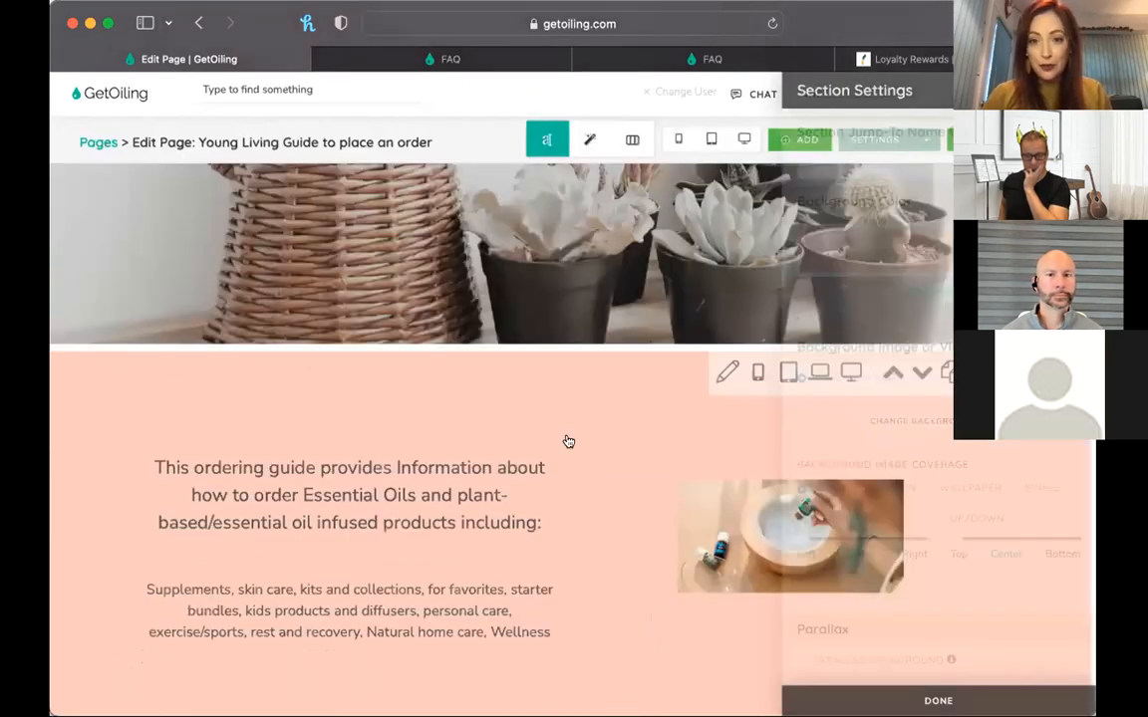
{"action": "scroll", "coordinate": [568, 441], "scroll_direction": "down", "scroll_amount": 3}
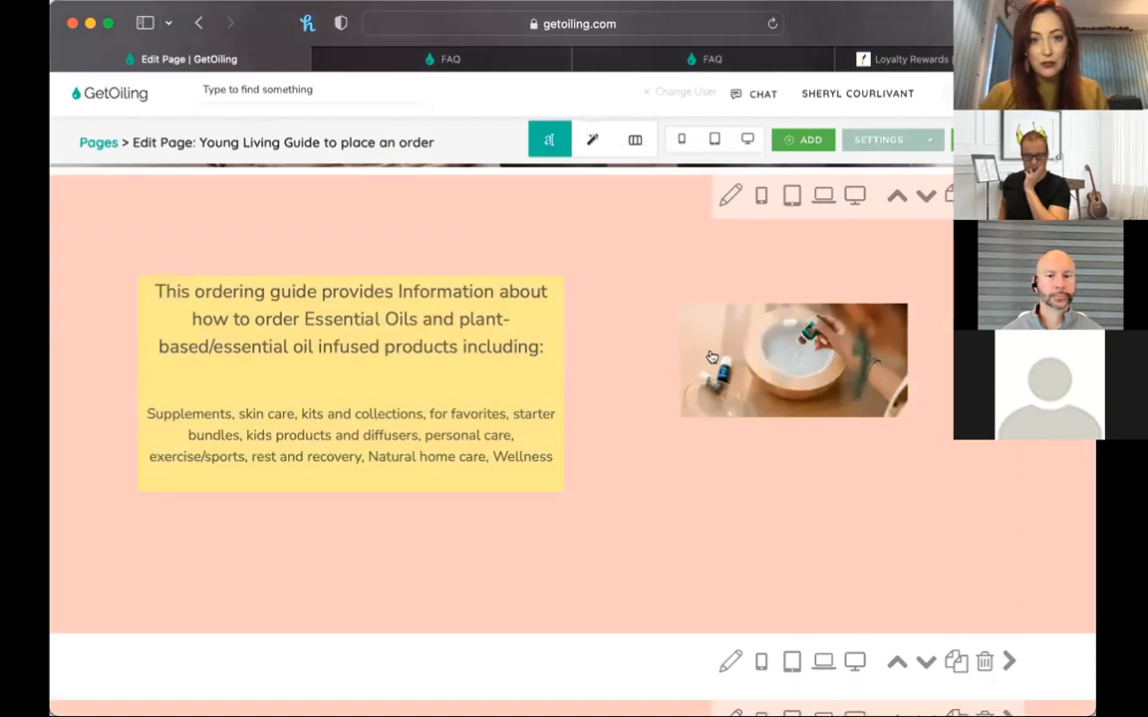
{"action": "scroll", "coordinate": [562, 194], "scroll_direction": "up", "scroll_amount": 1}
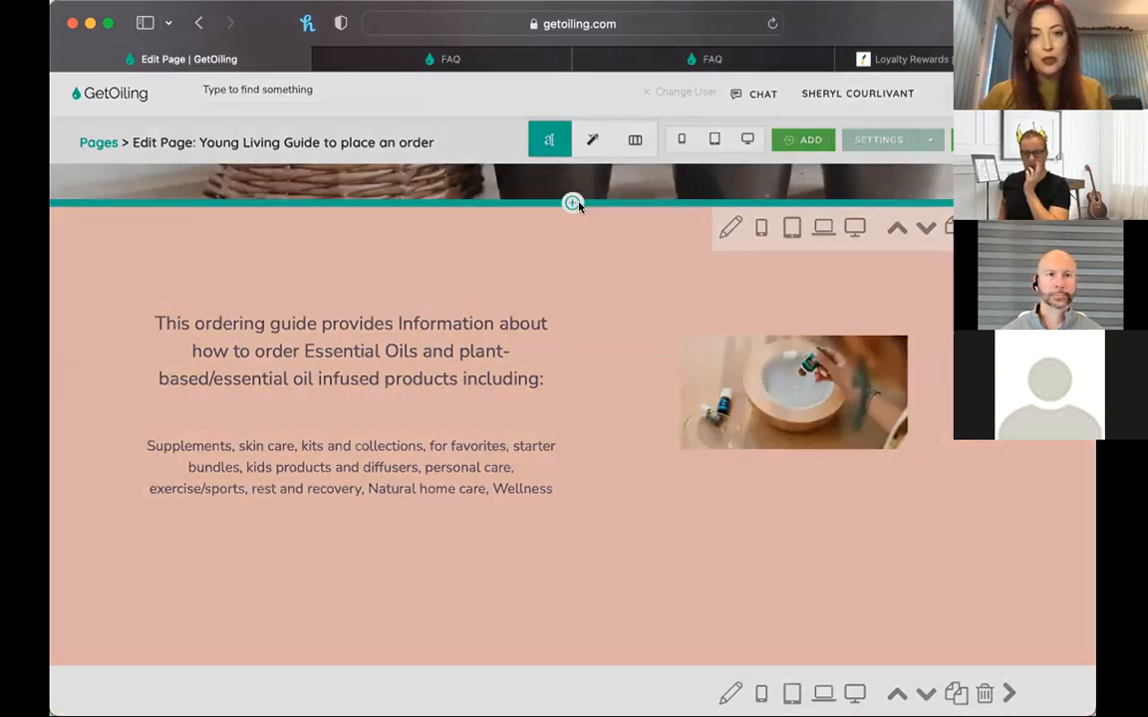
{"action": "left_click", "coordinate": [573, 203]}
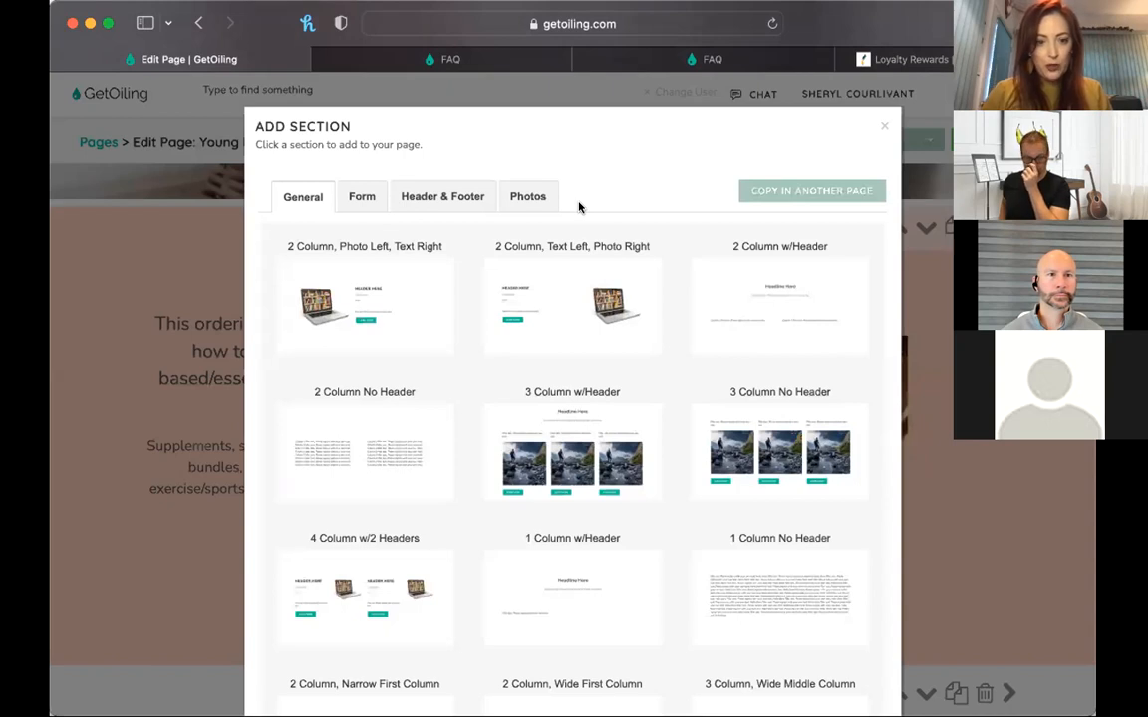
{"action": "left_click", "coordinate": [780, 589]}
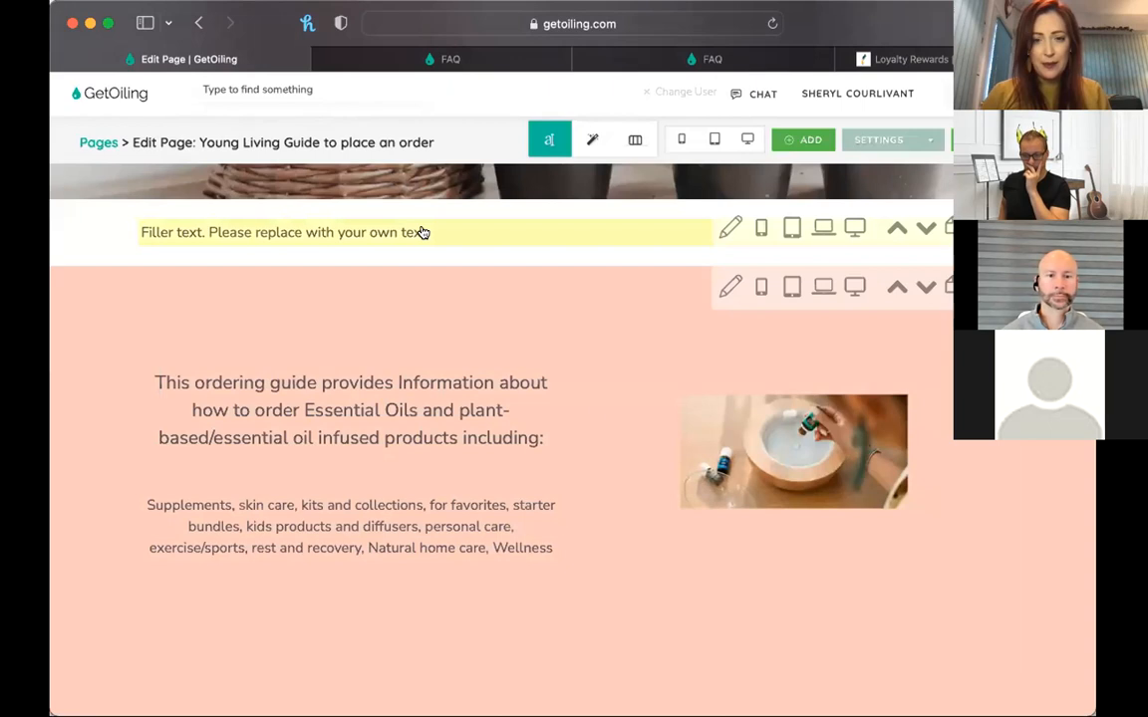
Set the new section's background image to the existing photo of the wooden bowl, candles and greenery.
{"action": "left_click", "coordinate": [733, 226]}
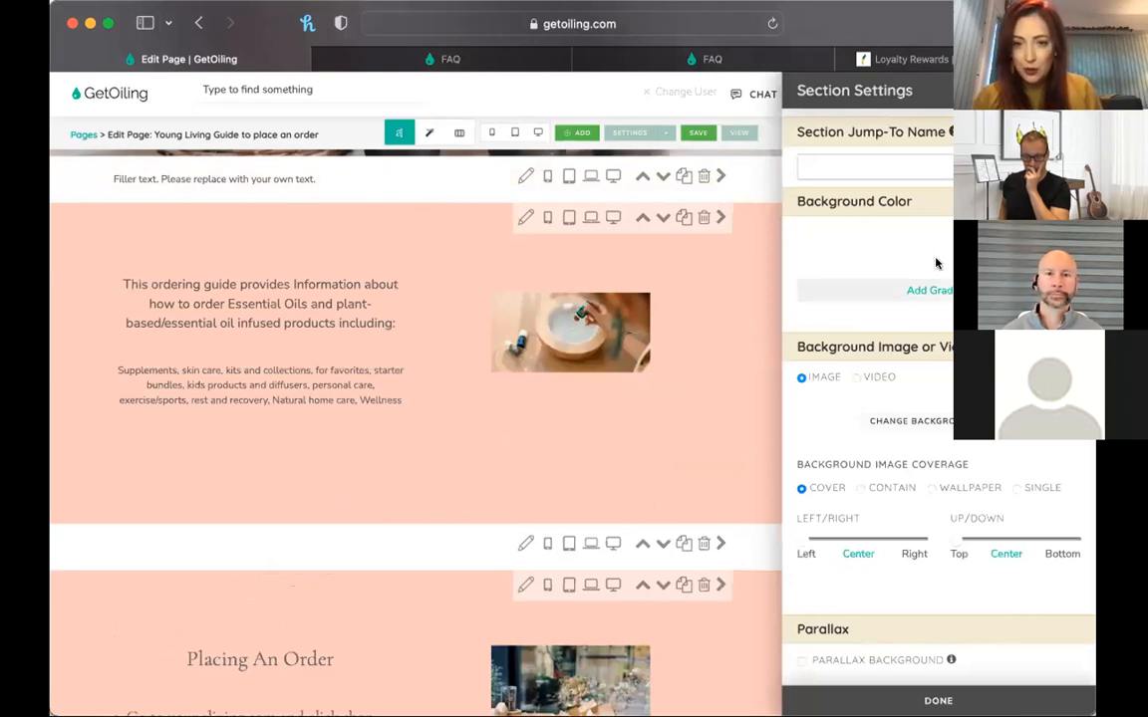
{"action": "scroll", "coordinate": [935, 297], "scroll_direction": "down", "scroll_amount": 3}
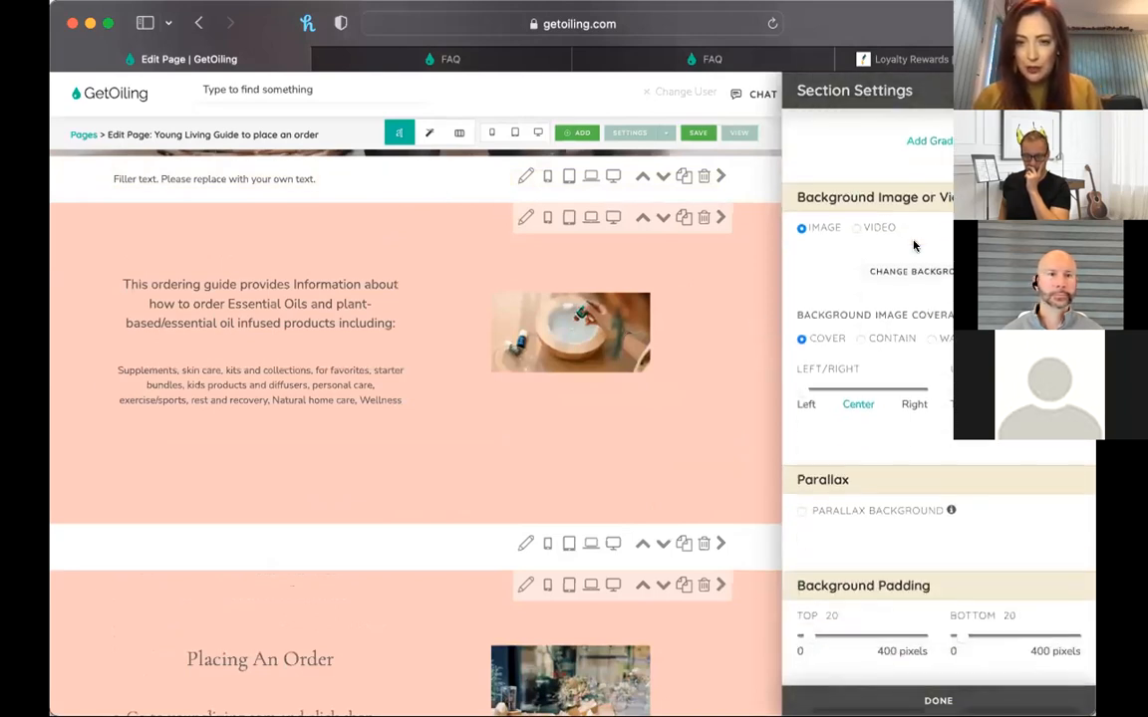
{"action": "left_click", "coordinate": [910, 272]}
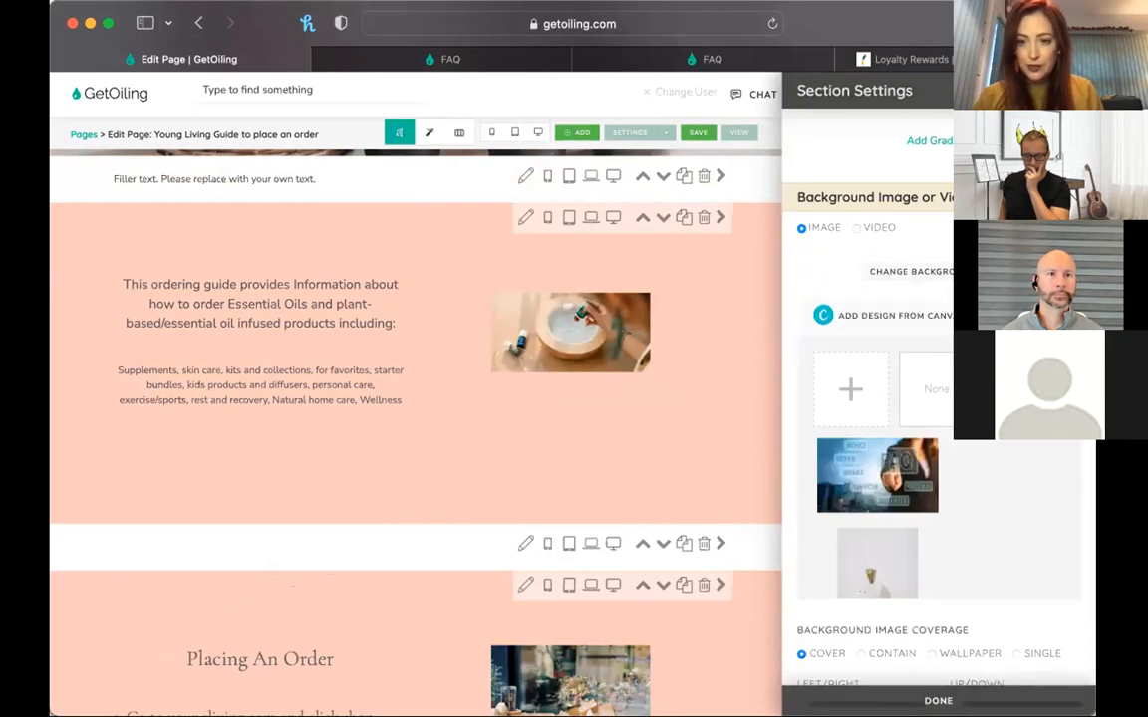
{"action": "scroll", "coordinate": [896, 469], "scroll_direction": "down", "scroll_amount": 1}
{"action": "scroll", "coordinate": [1022, 471], "scroll_direction": "down", "scroll_amount": 5}
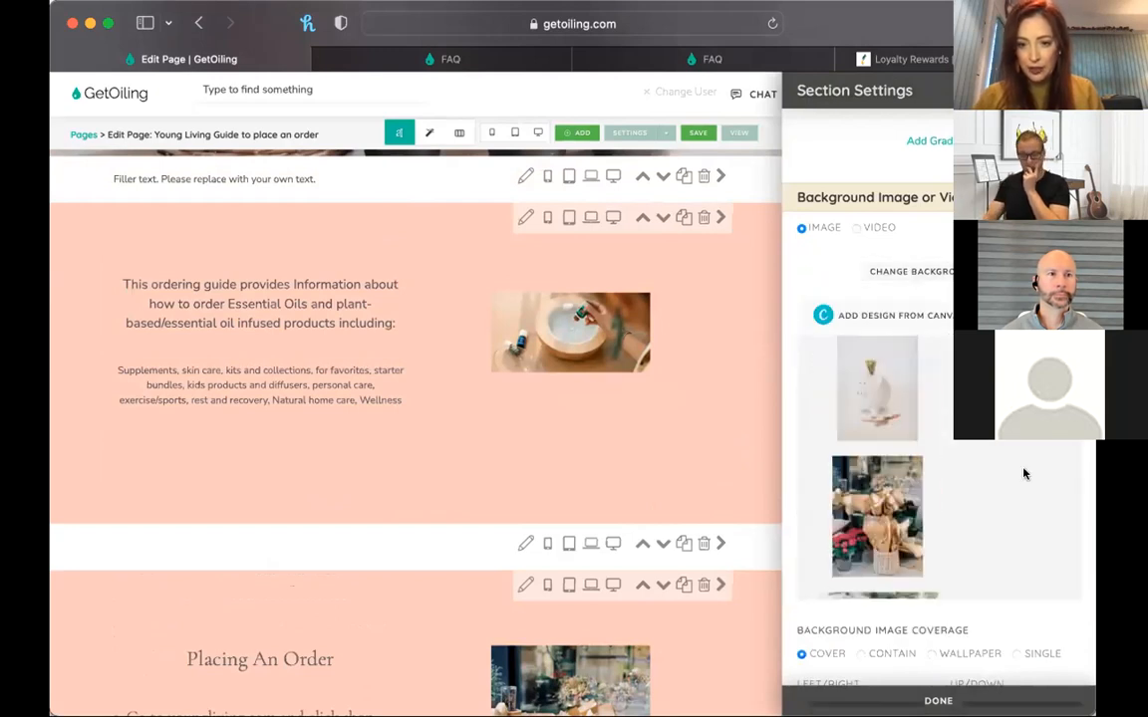
{"action": "scroll", "coordinate": [1022, 481], "scroll_direction": "down", "scroll_amount": 5}
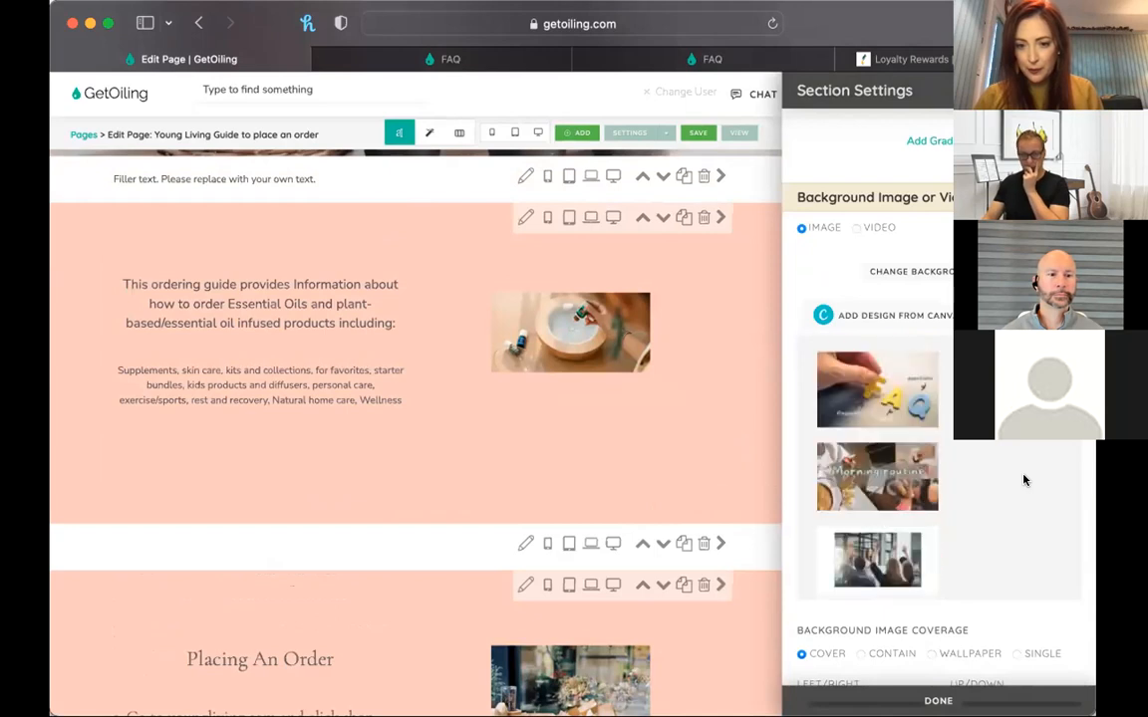
{"action": "scroll", "coordinate": [1022, 480], "scroll_direction": "up", "scroll_amount": 3}
{"action": "scroll", "coordinate": [1024, 480], "scroll_direction": "up", "scroll_amount": 6}
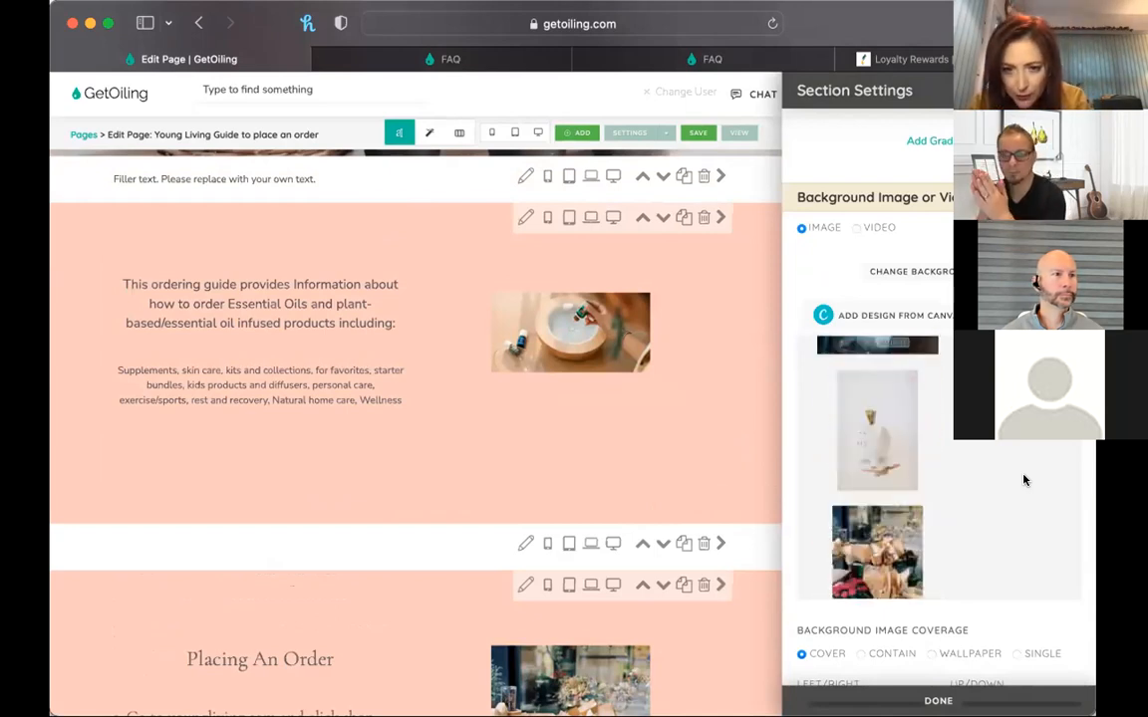
{"action": "scroll", "coordinate": [1023, 480], "scroll_direction": "down", "scroll_amount": 1}
{"action": "scroll", "coordinate": [1023, 481], "scroll_direction": "down", "scroll_amount": 5}
{"action": "scroll", "coordinate": [1014, 461], "scroll_direction": "up", "scroll_amount": 4}
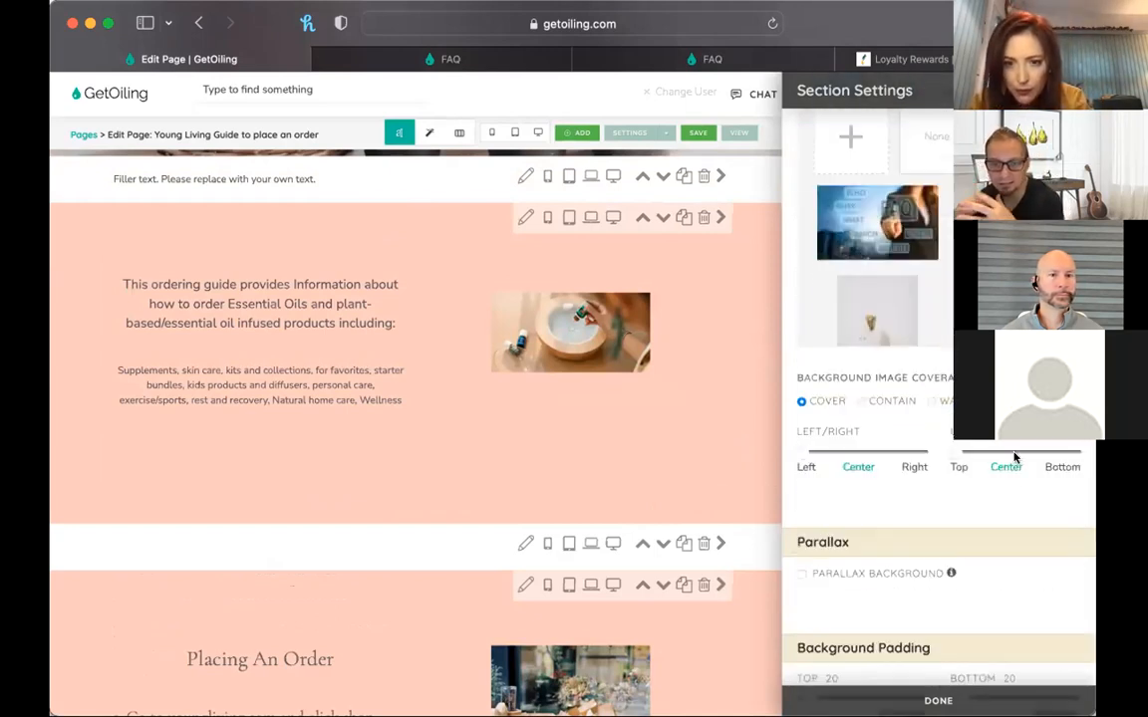
{"action": "scroll", "coordinate": [896, 370], "scroll_direction": "down", "scroll_amount": 2}
{"action": "scroll", "coordinate": [897, 370], "scroll_direction": "down", "scroll_amount": 6}
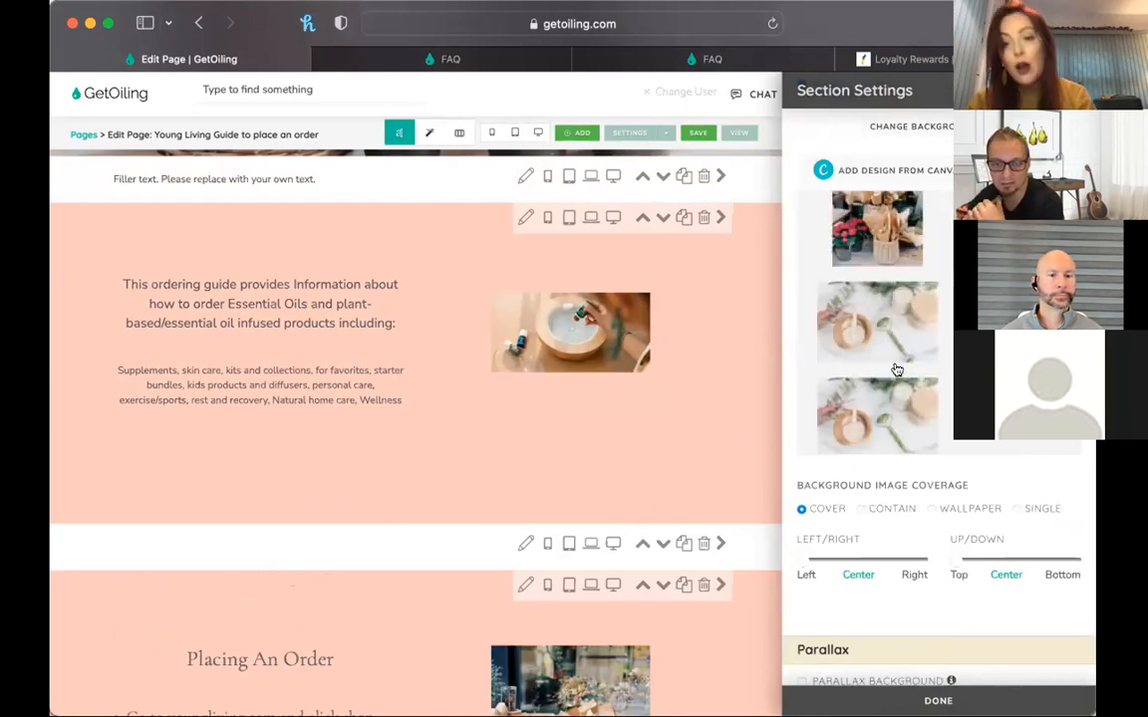
{"action": "scroll", "coordinate": [886, 358], "scroll_direction": "up", "scroll_amount": 4}
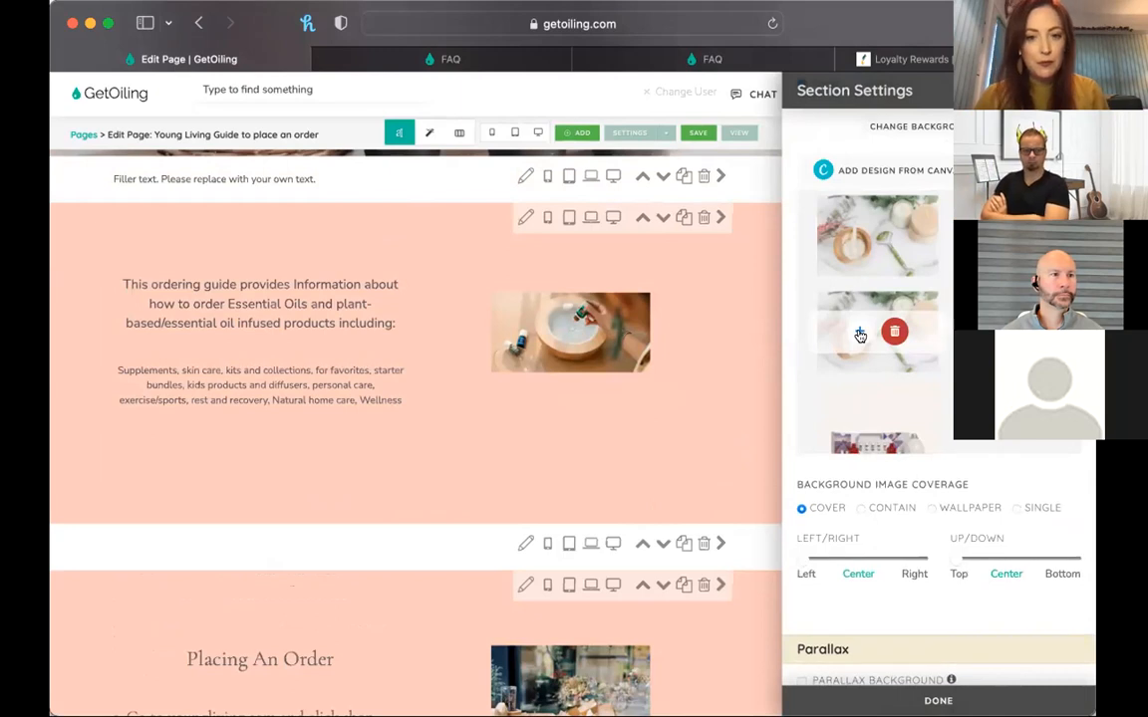
{"action": "left_click", "coordinate": [859, 335]}
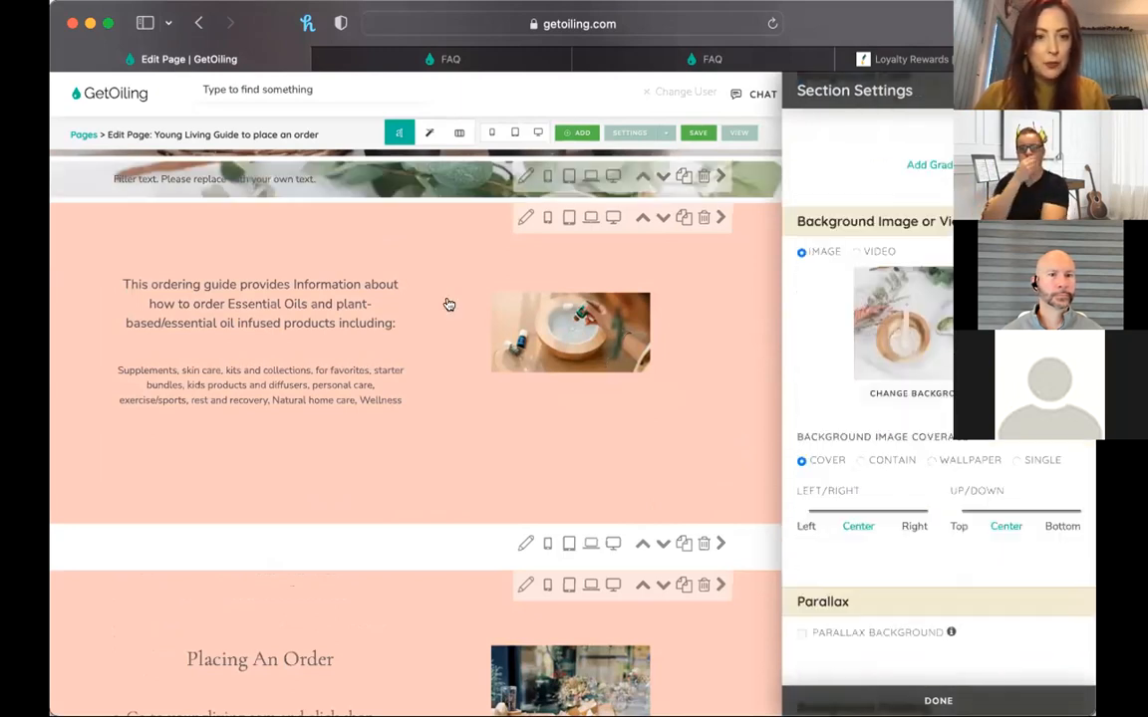
Copy the whole ordering guide introduction text from the peach section, then close its content editor and the section settings.
{"action": "scroll", "coordinate": [438, 304], "scroll_direction": "up", "scroll_amount": 3}
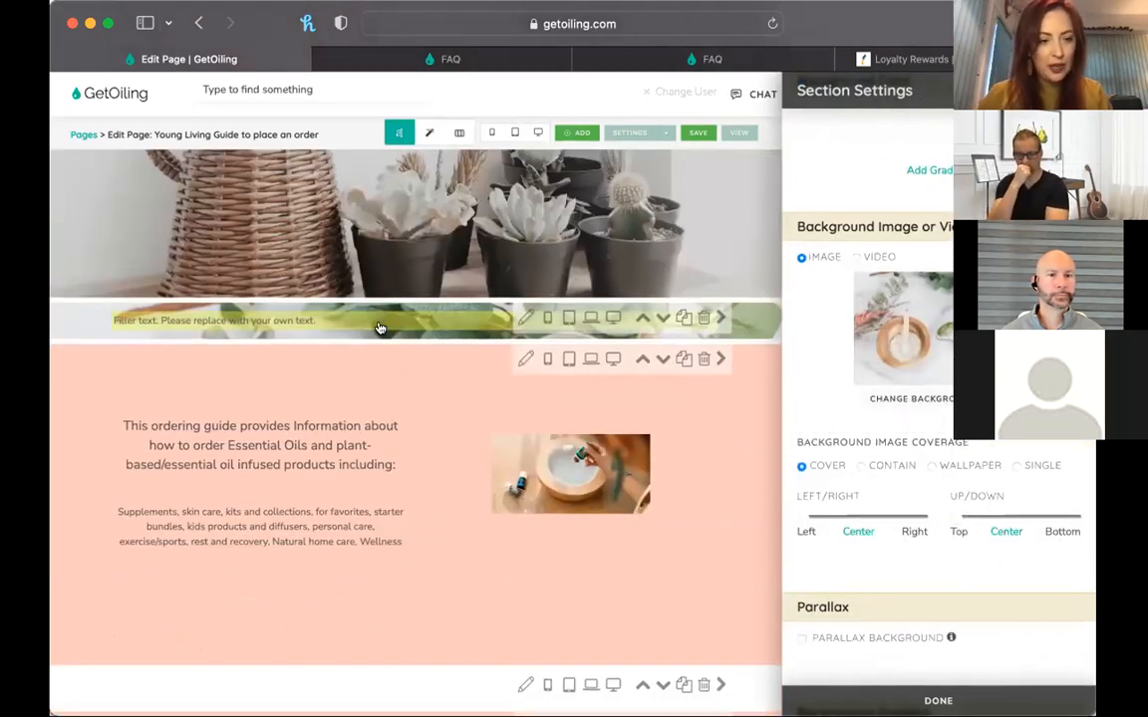
{"action": "left_click", "coordinate": [307, 476]}
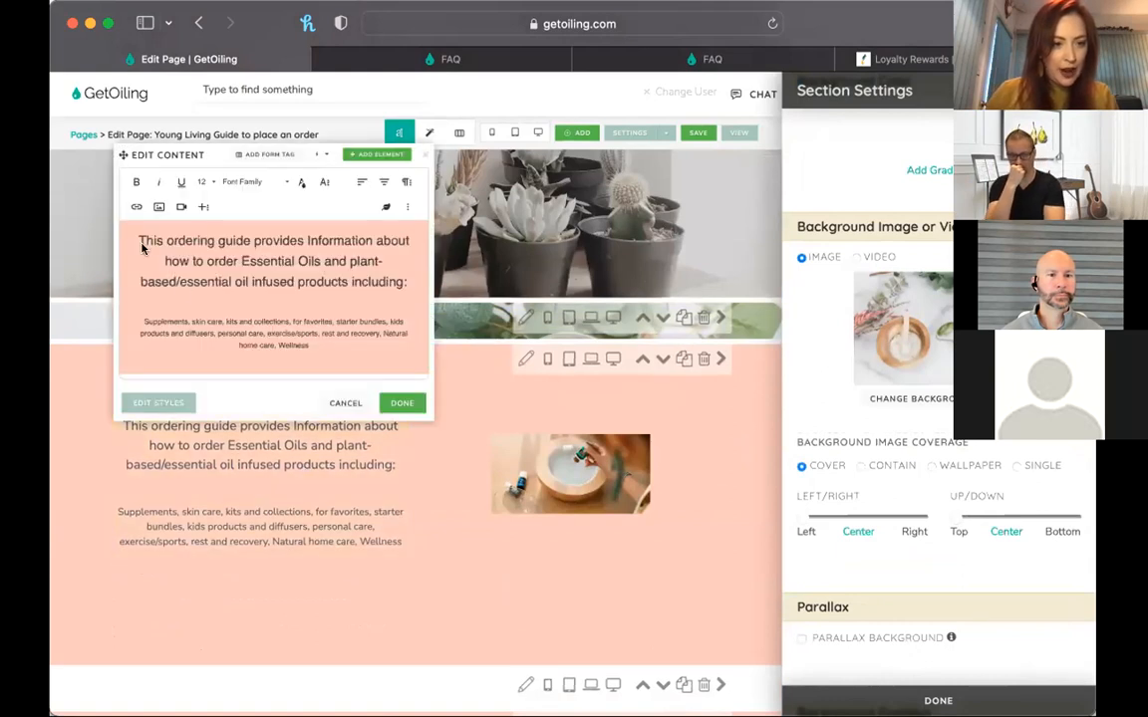
{"action": "left_click_drag", "start_coordinate": [141, 235], "coordinate": [371, 346]}
{"action": "key", "text": "super+c"}
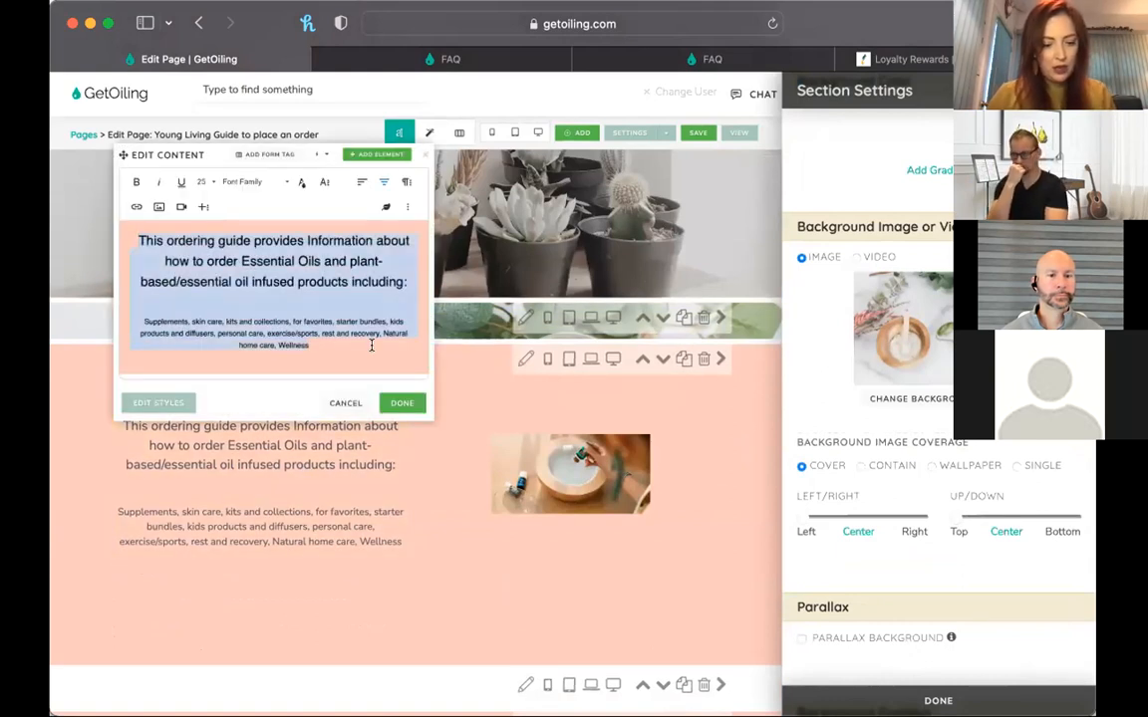
{"action": "left_click", "coordinate": [405, 404]}
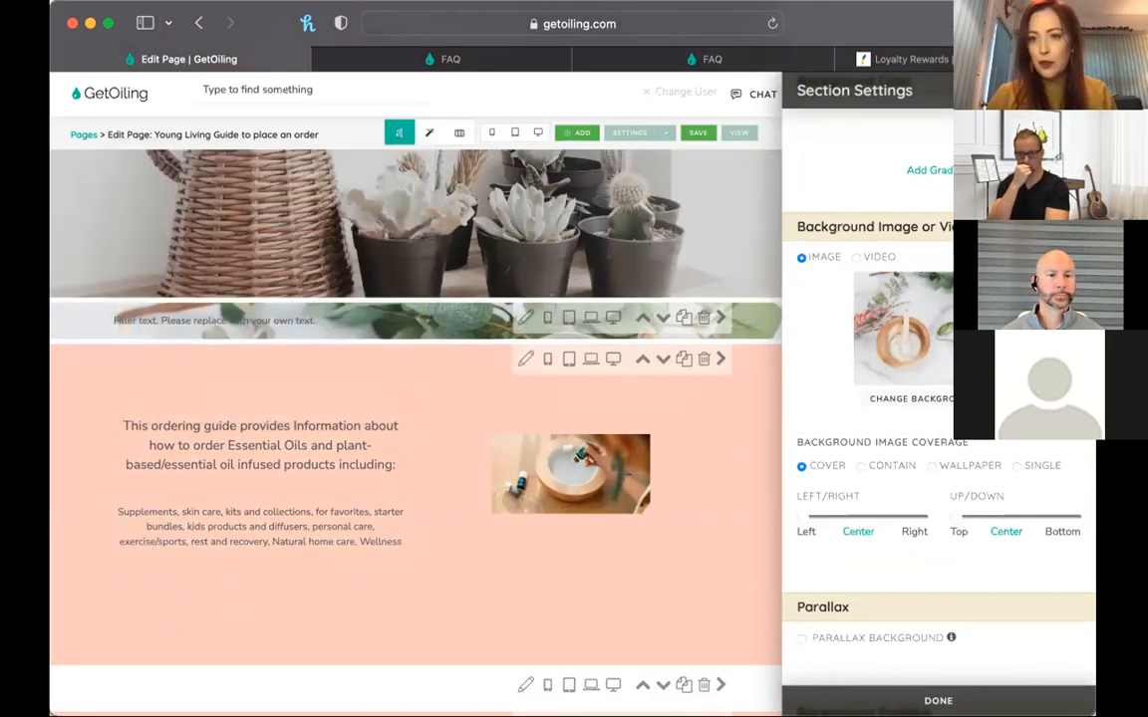
{"action": "left_click", "coordinate": [937, 700]}
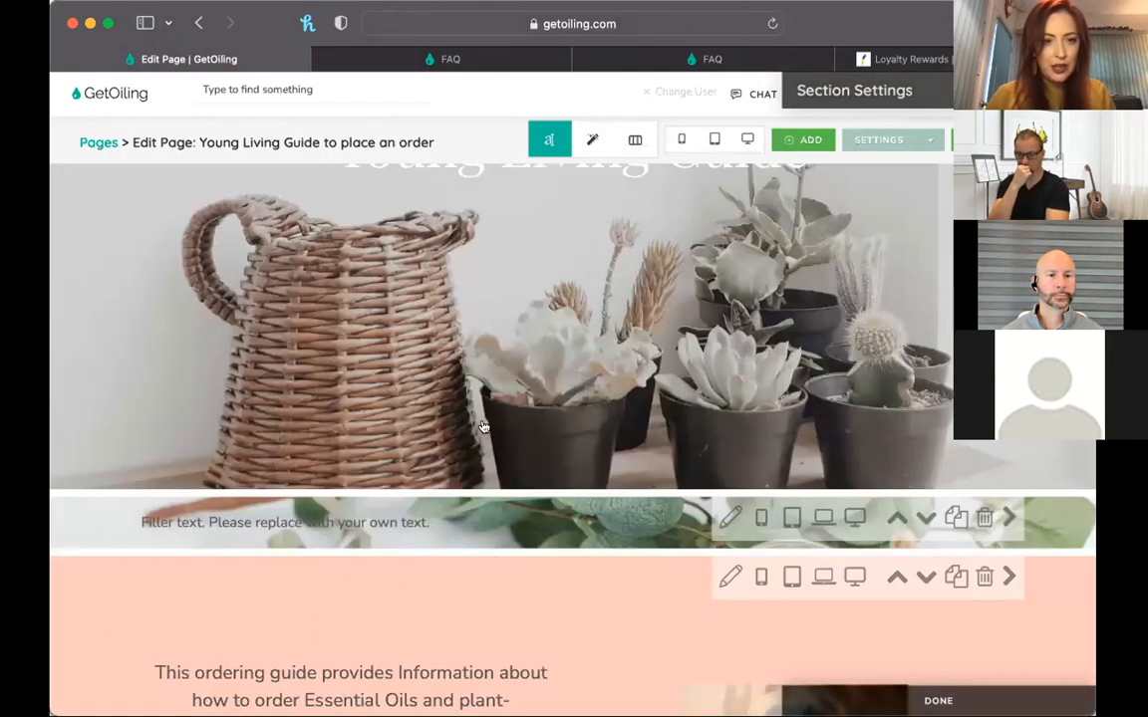
Replace the new section's filler text with the copied ordering guide introduction.
{"action": "scroll", "coordinate": [483, 426], "scroll_direction": "down", "scroll_amount": 1}
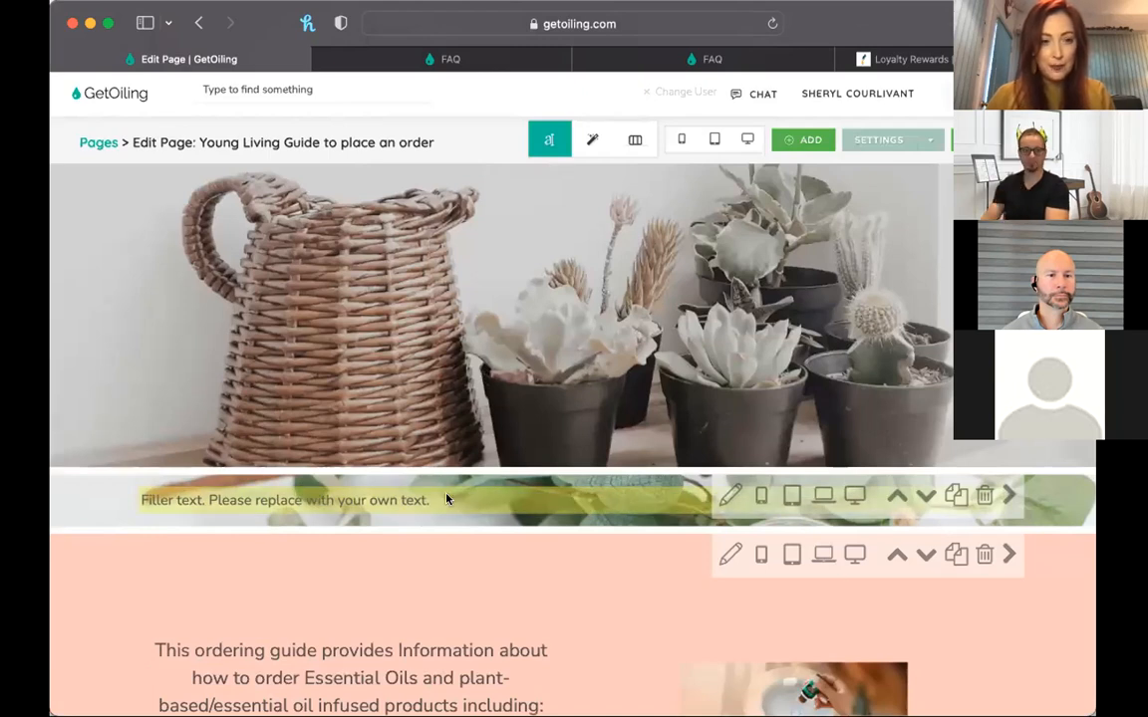
{"action": "left_click", "coordinate": [446, 499]}
{"action": "left_click", "coordinate": [460, 291]}
{"action": "key", "text": "super+a"}
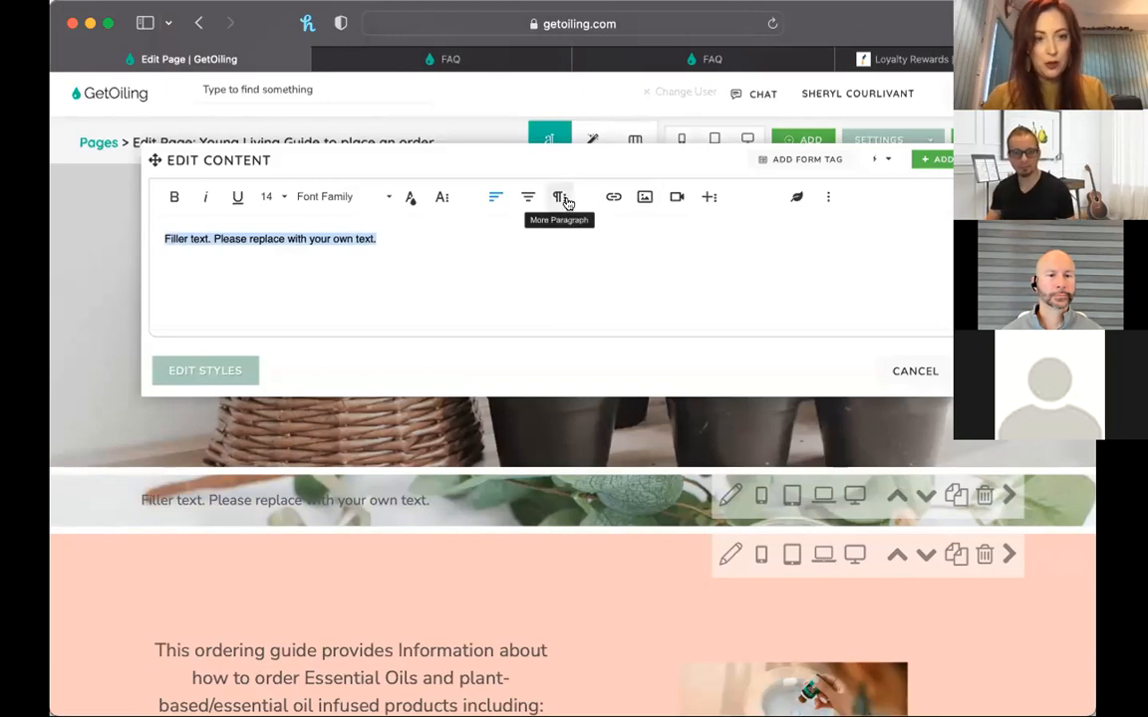
{"action": "key", "text": "super+v"}
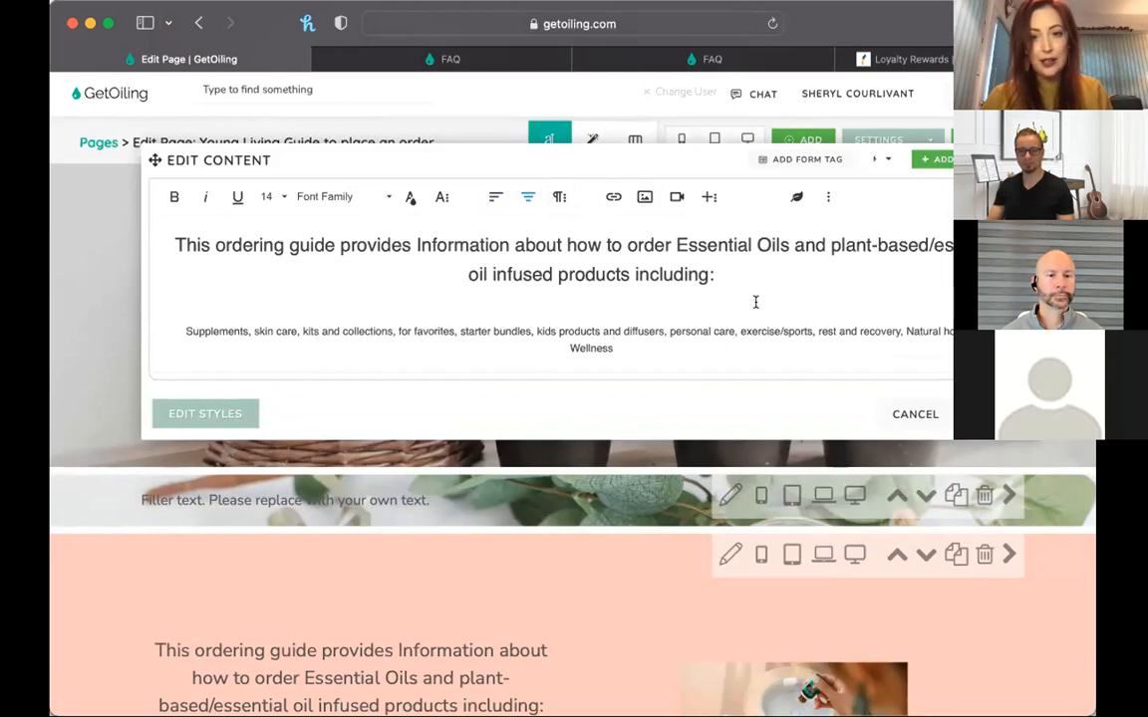
{"action": "left_click", "coordinate": [995, 414]}
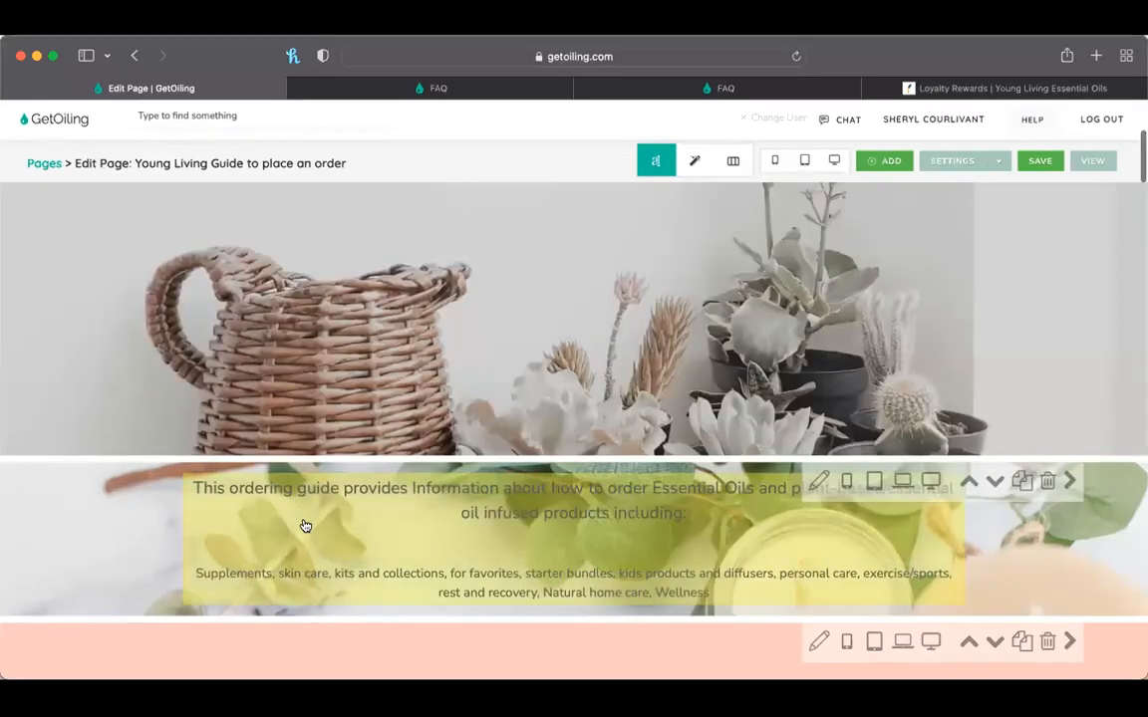
Close the pasted text's content editor without edits and switch the page editor to element style editing.
{"action": "left_click", "coordinate": [304, 526]}
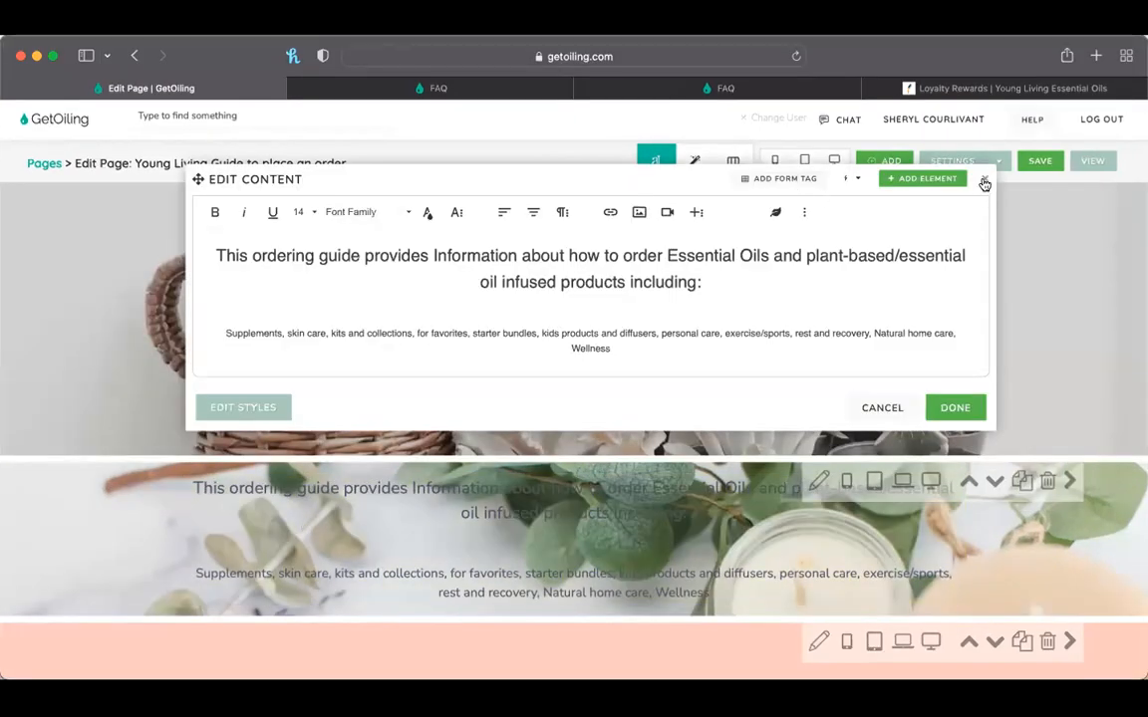
{"action": "left_click", "coordinate": [984, 183]}
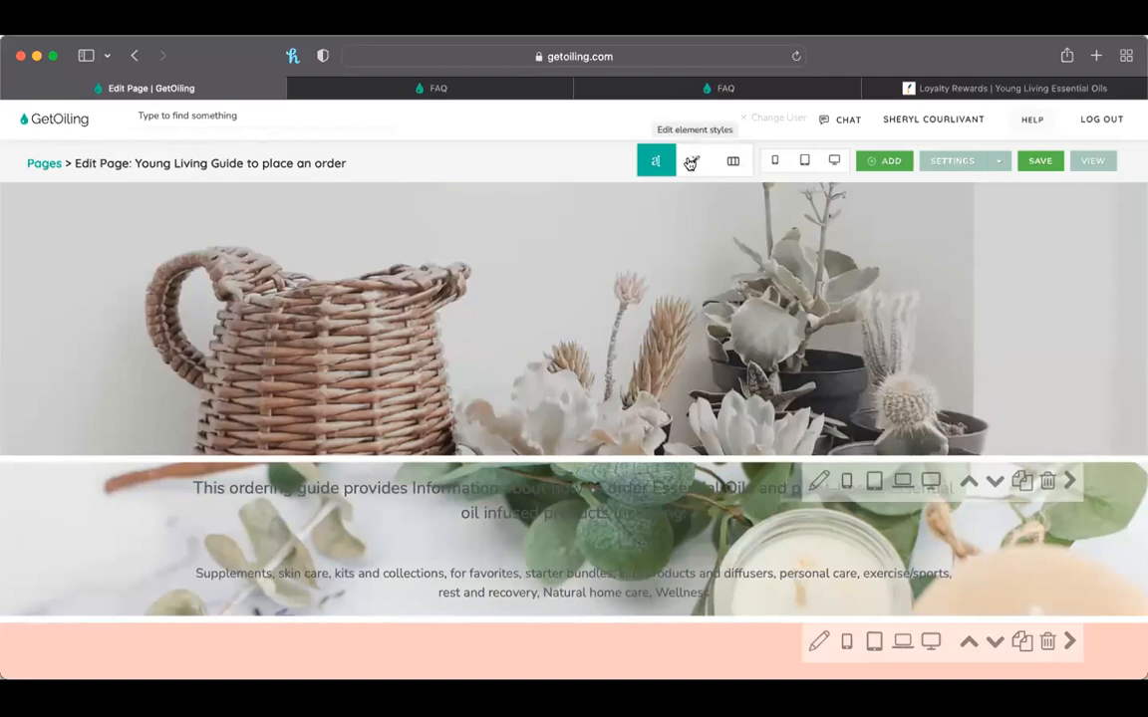
{"action": "scroll", "coordinate": [689, 163], "scroll_direction": "up", "scroll_amount": 1}
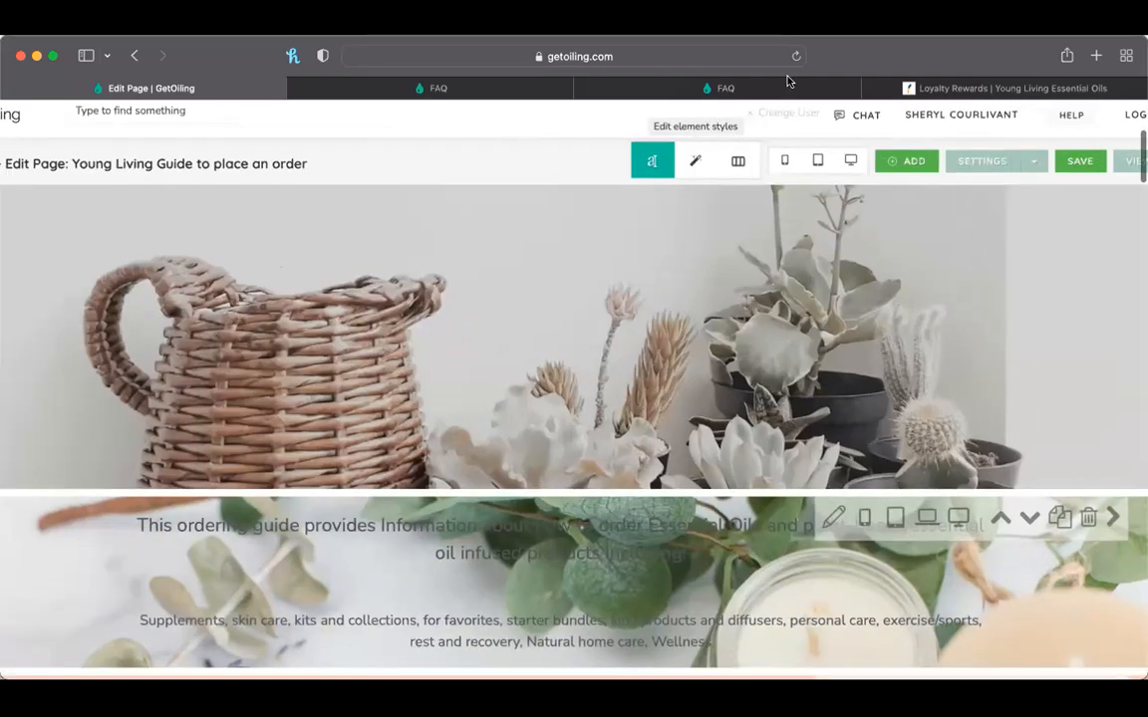
{"action": "scroll", "coordinate": [782, 267], "scroll_direction": "up", "scroll_amount": 2}
{"action": "scroll", "coordinate": [746, 187], "scroll_direction": "down", "scroll_amount": 2}
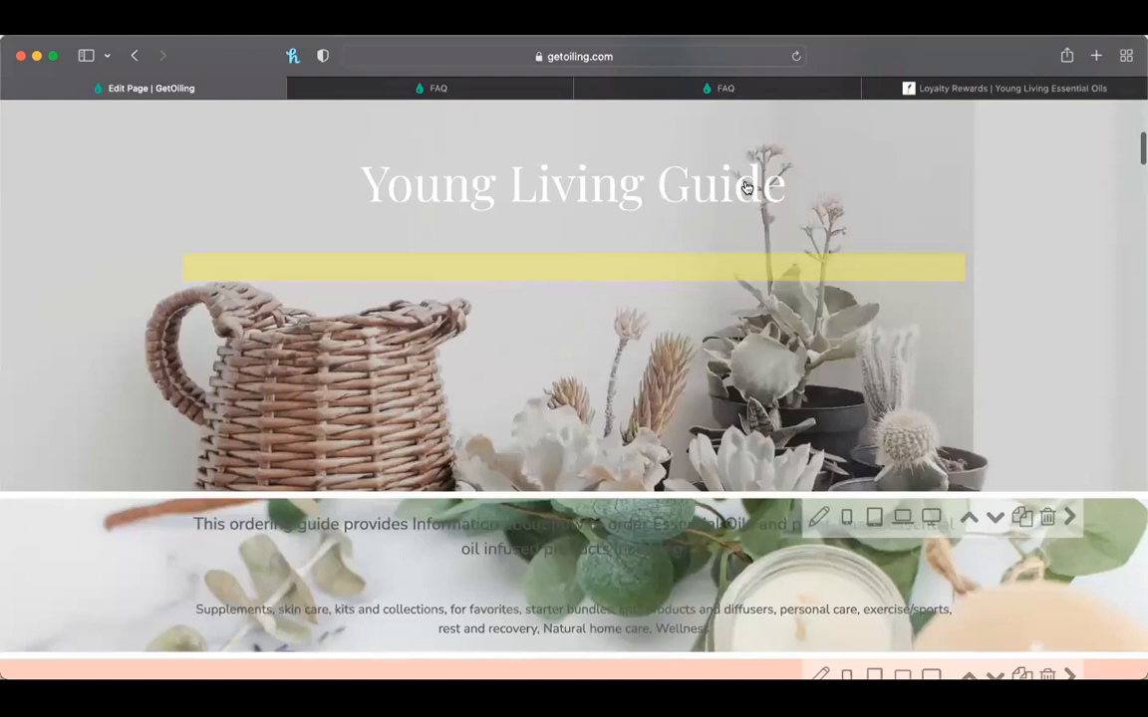
{"action": "scroll", "coordinate": [697, 167], "scroll_direction": "up", "scroll_amount": 3}
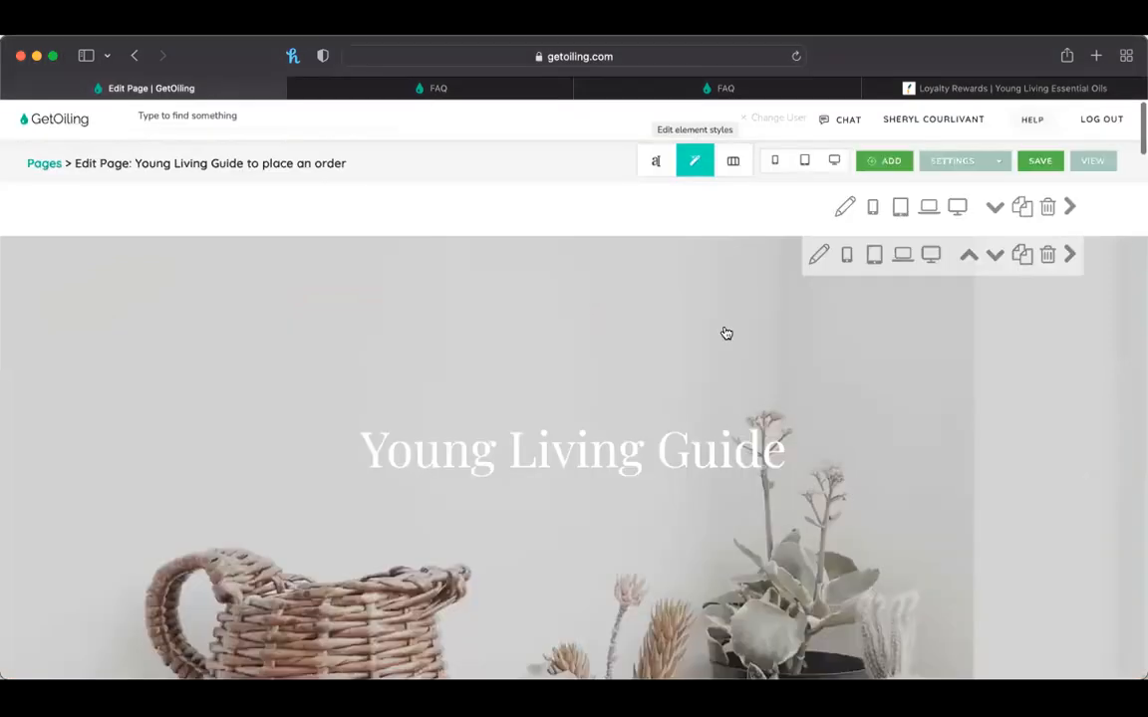
Give the introduction text block over the photo a white background at about three-quarters opacity with a slight background blur.
{"action": "scroll", "coordinate": [726, 333], "scroll_direction": "down", "scroll_amount": 3}
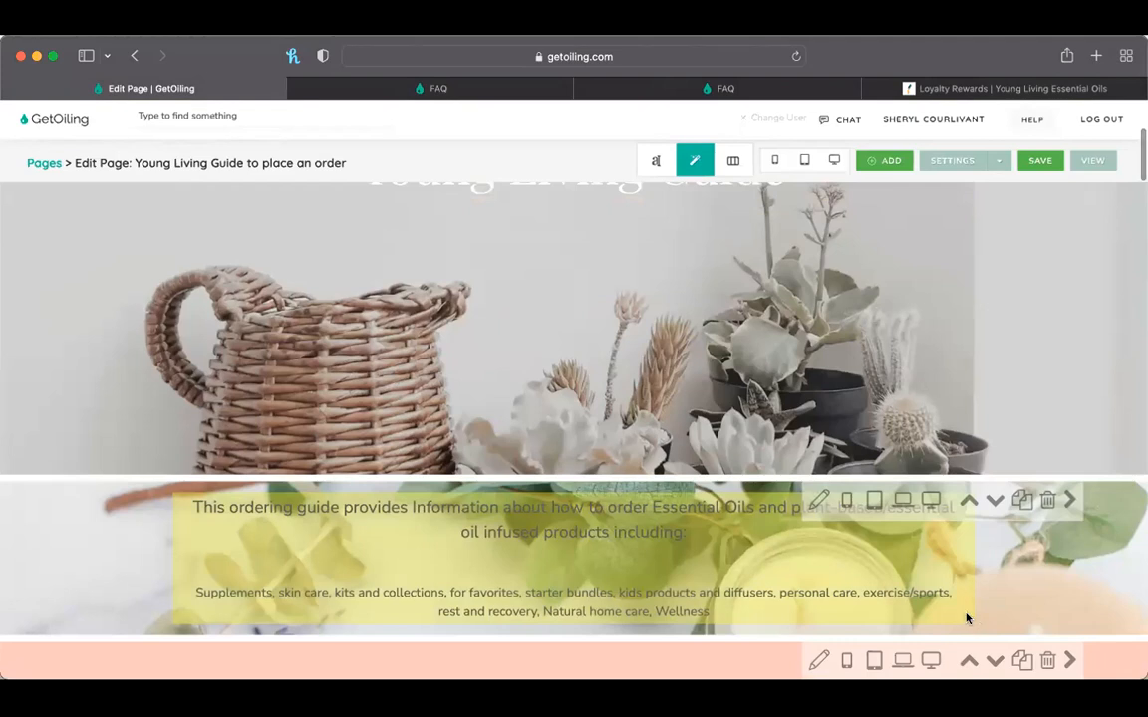
{"action": "key", "text": "super+minus"}
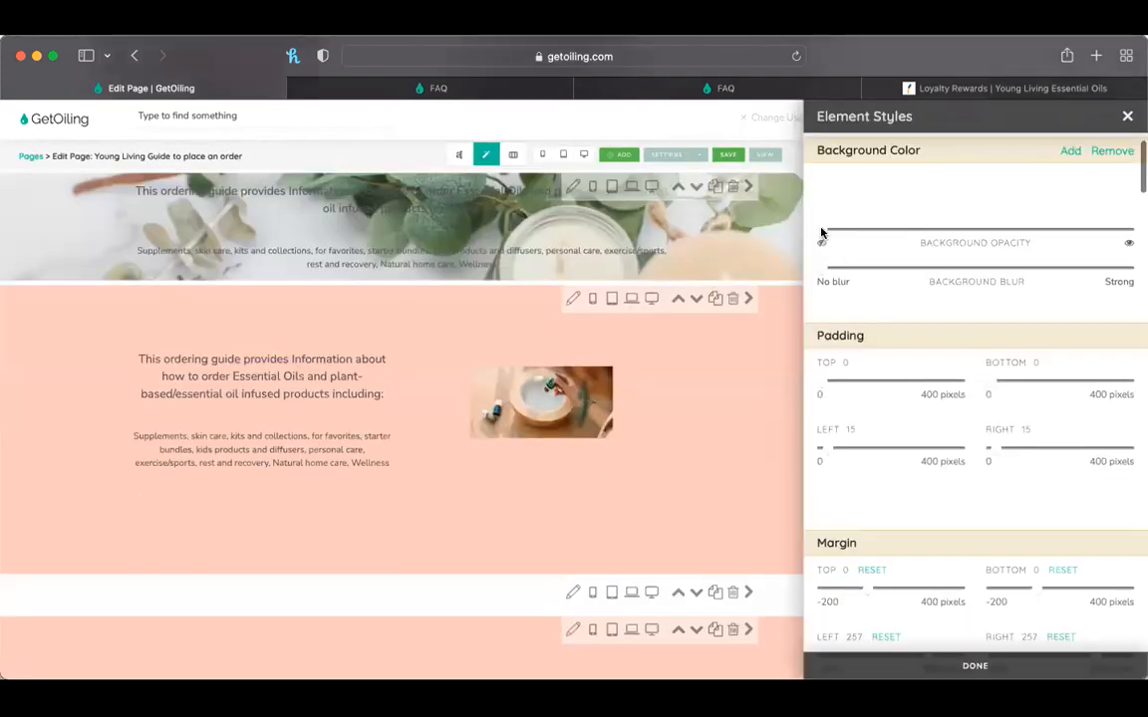
{"action": "left_click_drag", "start_coordinate": [821, 235], "coordinate": [1050, 227]}
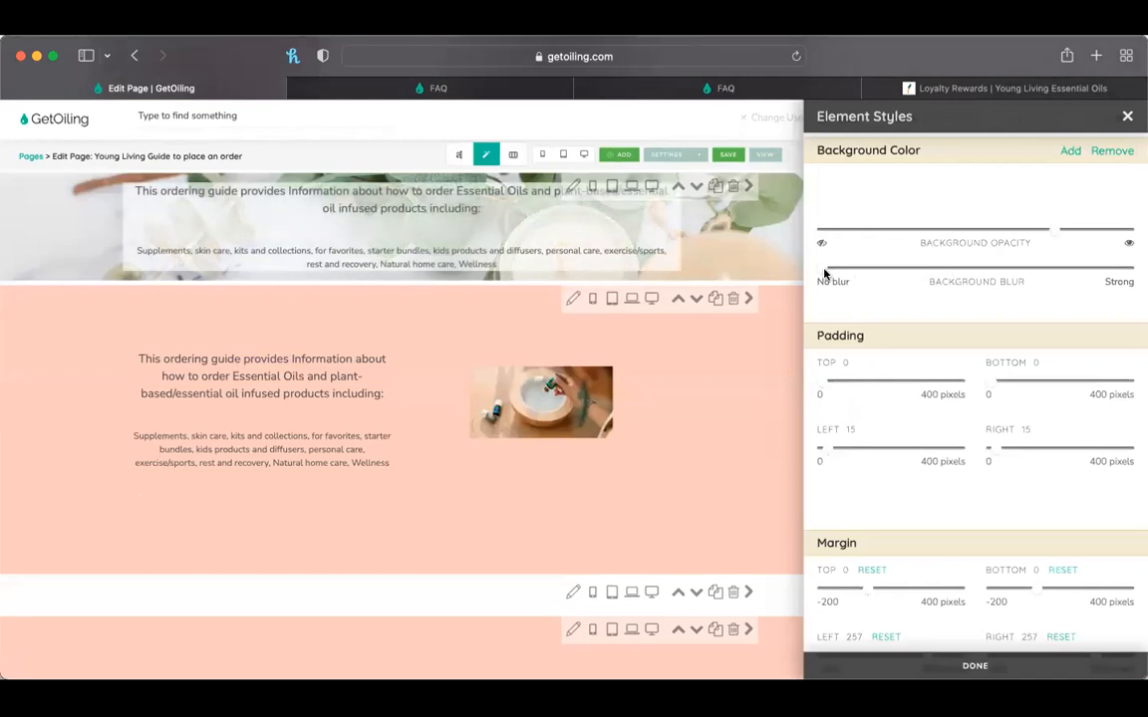
{"action": "left_click_drag", "start_coordinate": [822, 273], "coordinate": [866, 271]}
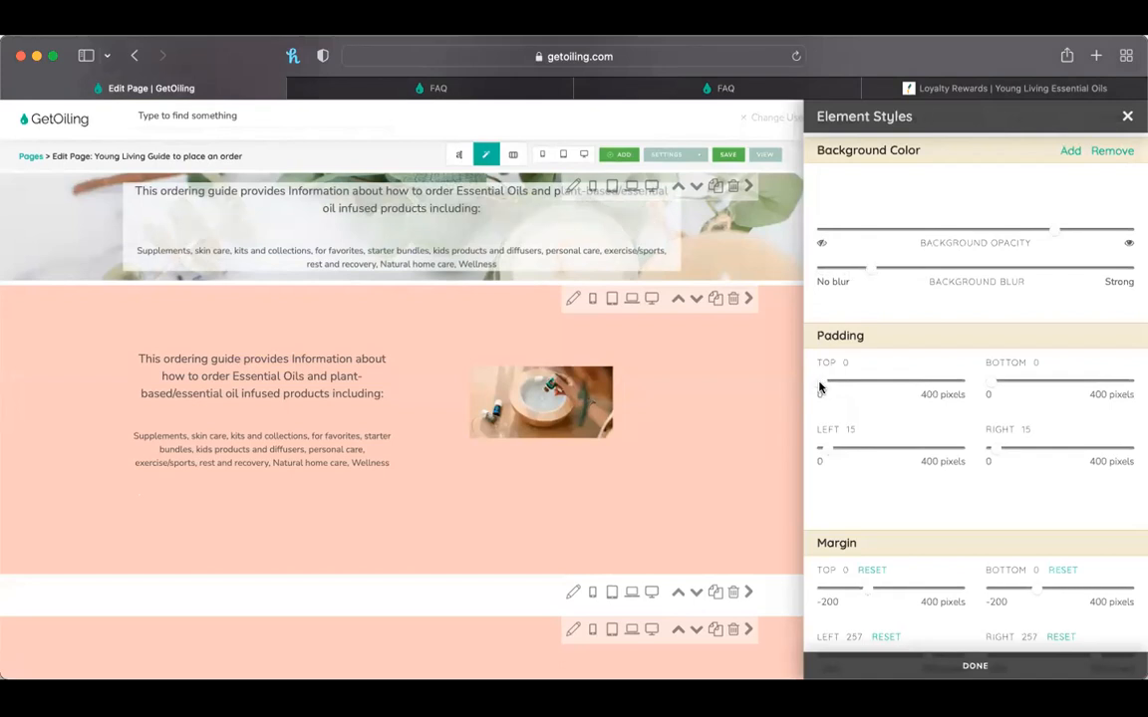
Set the introduction text block's padding to 43 top, 45 bottom, 69 left and 68 right pixels.
{"action": "left_click_drag", "start_coordinate": [823, 387], "coordinate": [835, 387]}
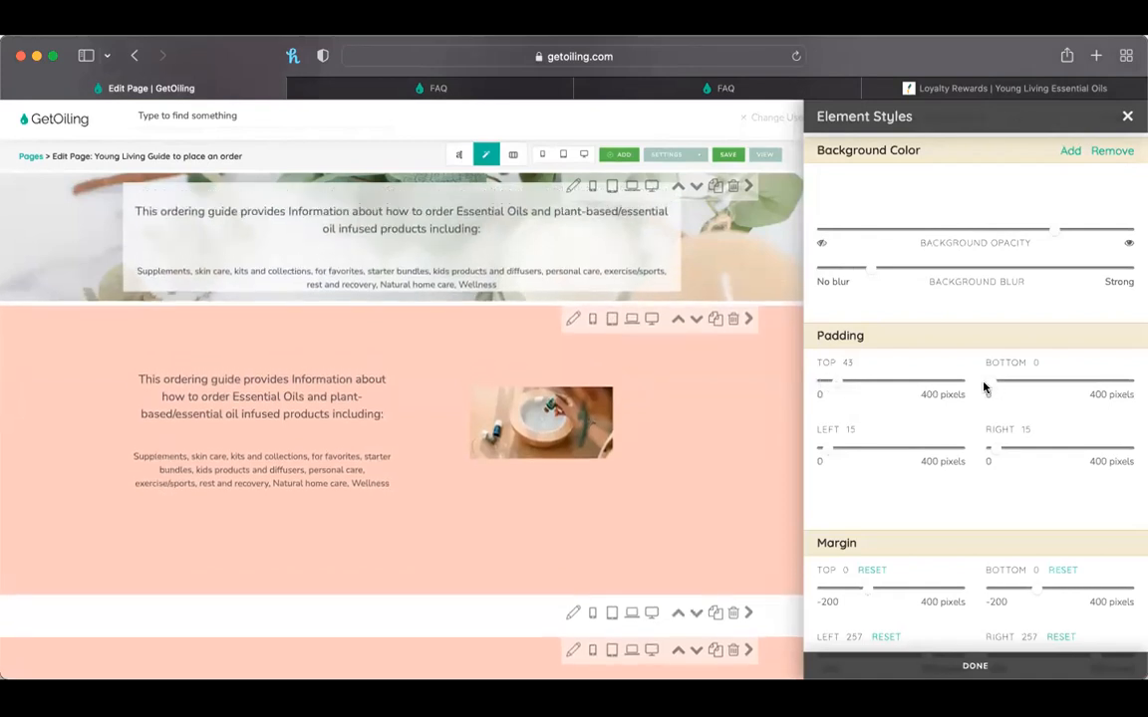
{"action": "left_click_drag", "start_coordinate": [984, 388], "coordinate": [1015, 385]}
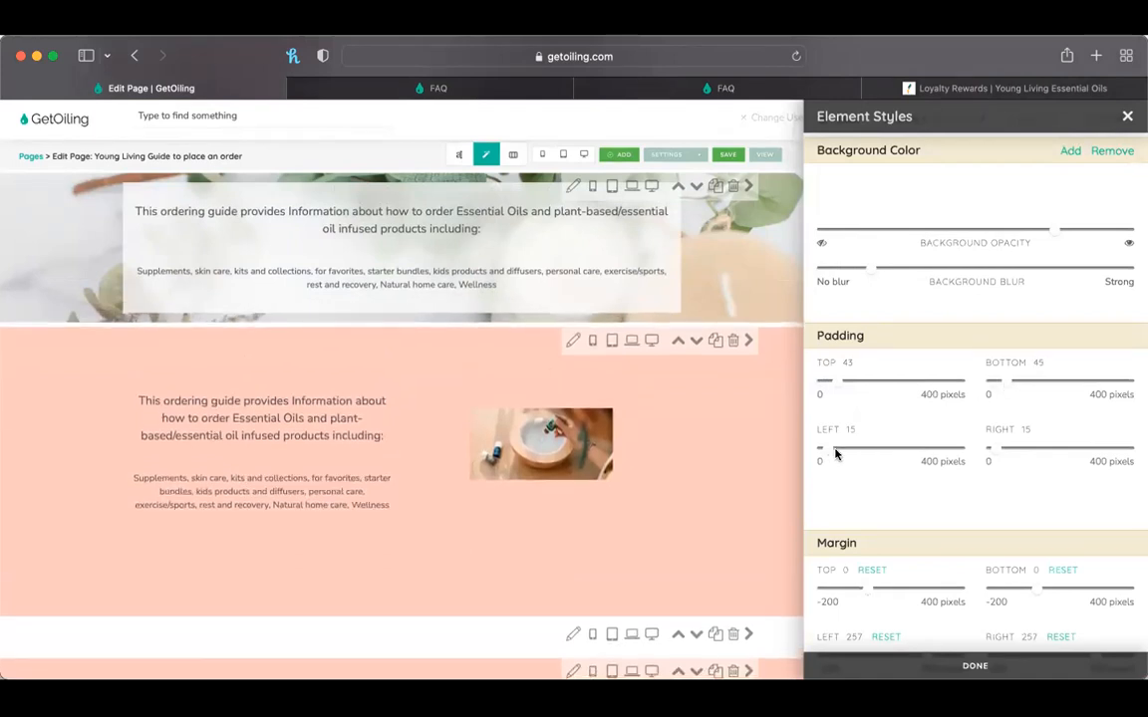
{"action": "left_click_drag", "start_coordinate": [835, 452], "coordinate": [846, 448]}
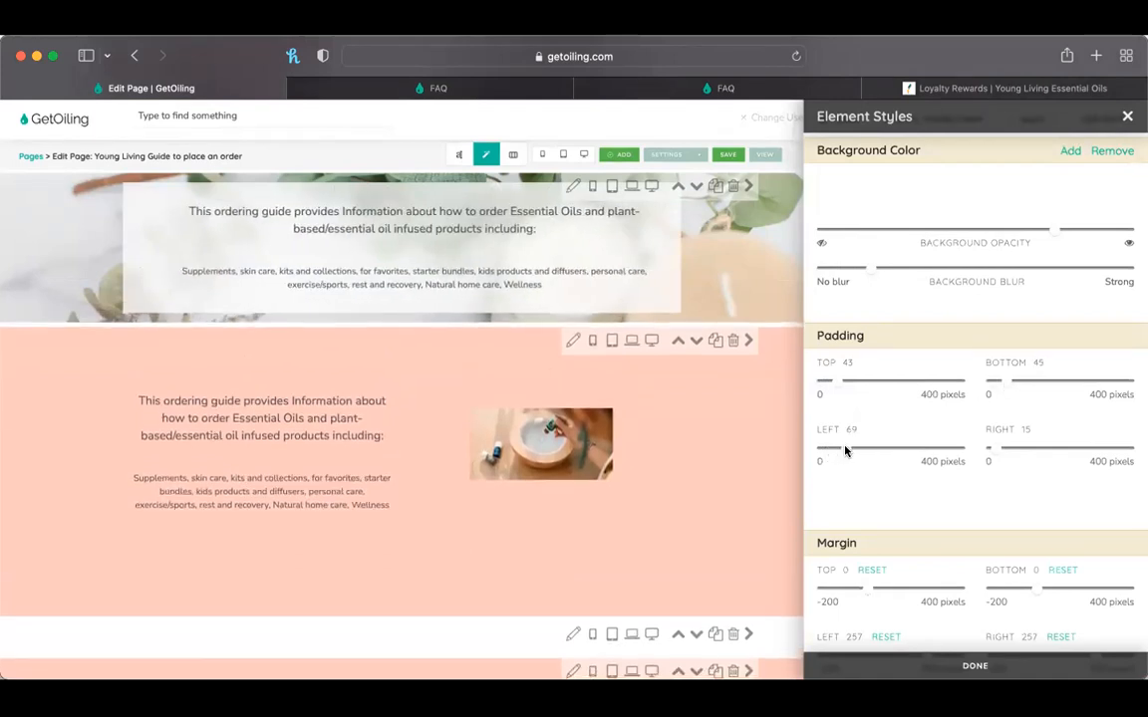
{"action": "left_click_drag", "start_coordinate": [992, 449], "coordinate": [1015, 449]}
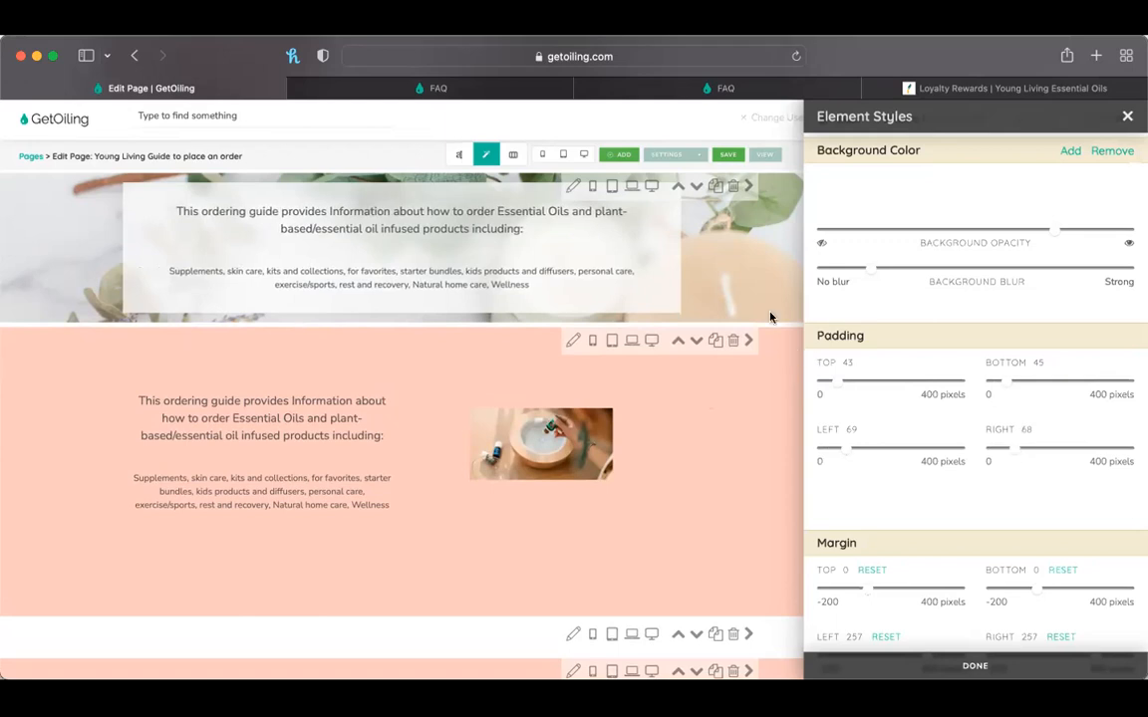
Set the photo-background introduction section's background padding to 97 pixels top and 89 pixels bottom.
{"action": "scroll", "coordinate": [618, 318], "scroll_direction": "up", "scroll_amount": 3}
{"action": "scroll", "coordinate": [65, 365], "scroll_direction": "up", "scroll_amount": 1}
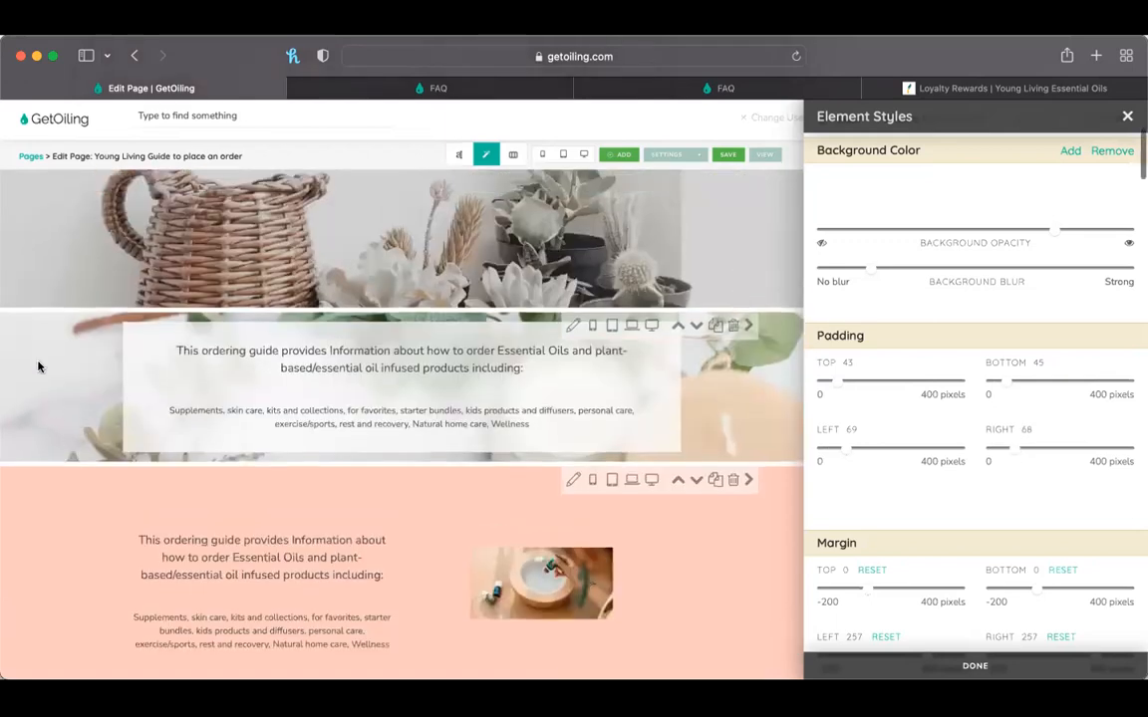
{"action": "left_click", "coordinate": [573, 327]}
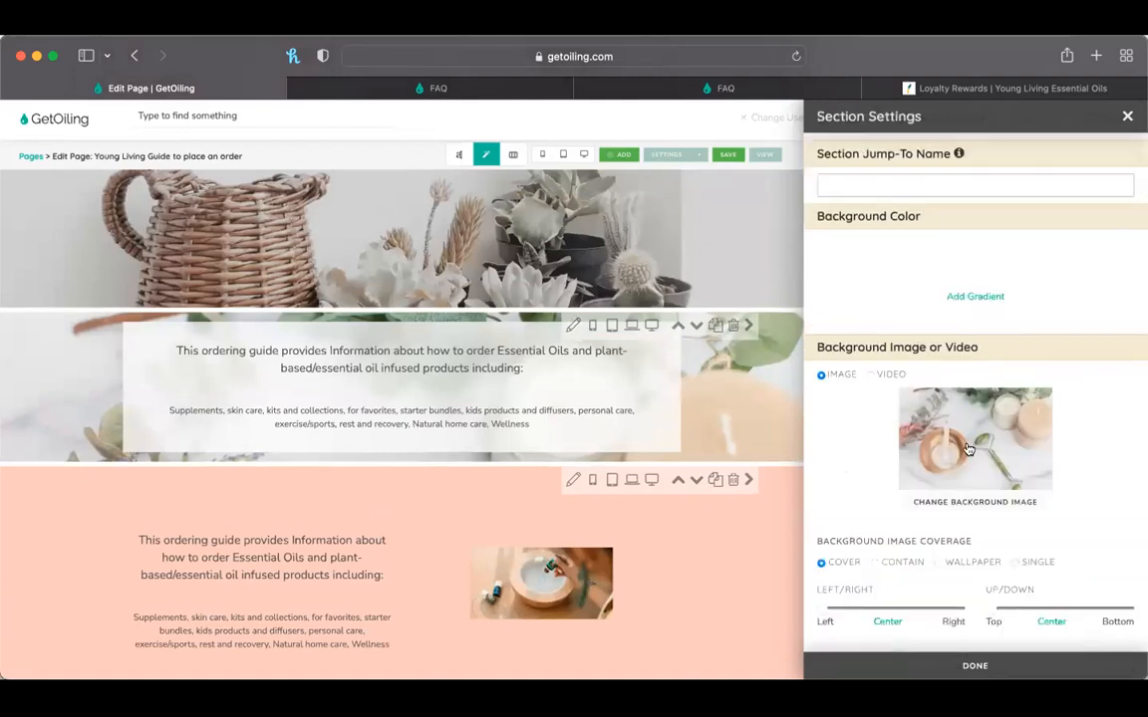
{"action": "scroll", "coordinate": [1004, 536], "scroll_direction": "down", "scroll_amount": 8}
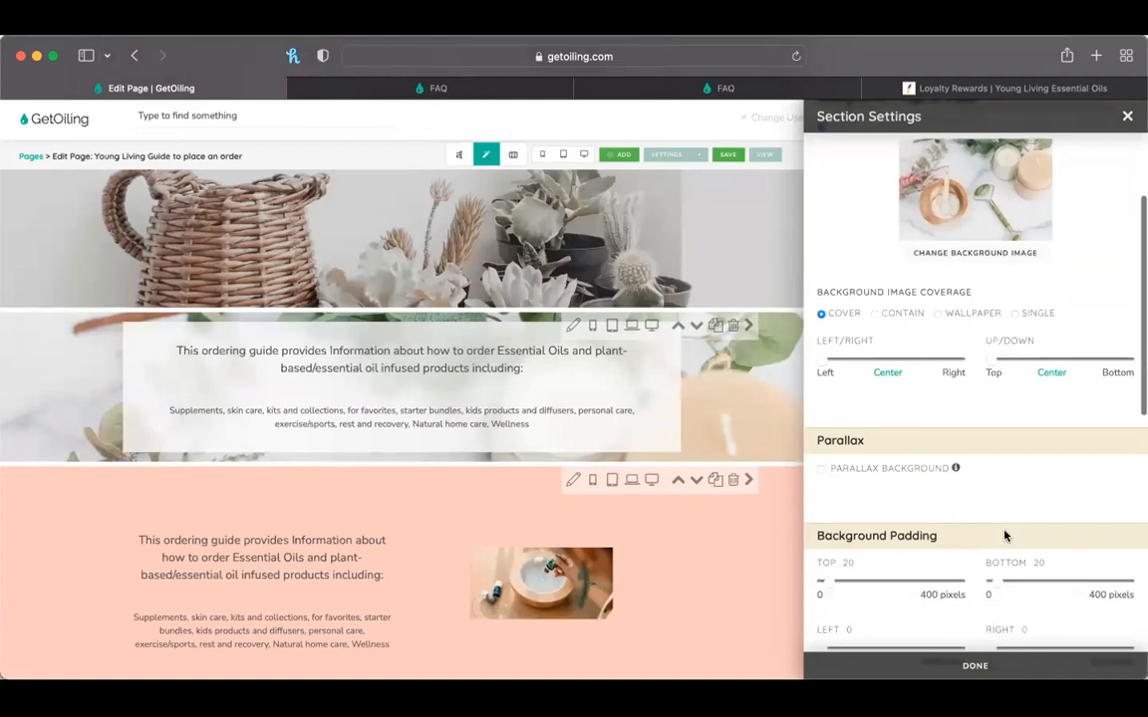
{"action": "left_click_drag", "start_coordinate": [829, 437], "coordinate": [855, 438]}
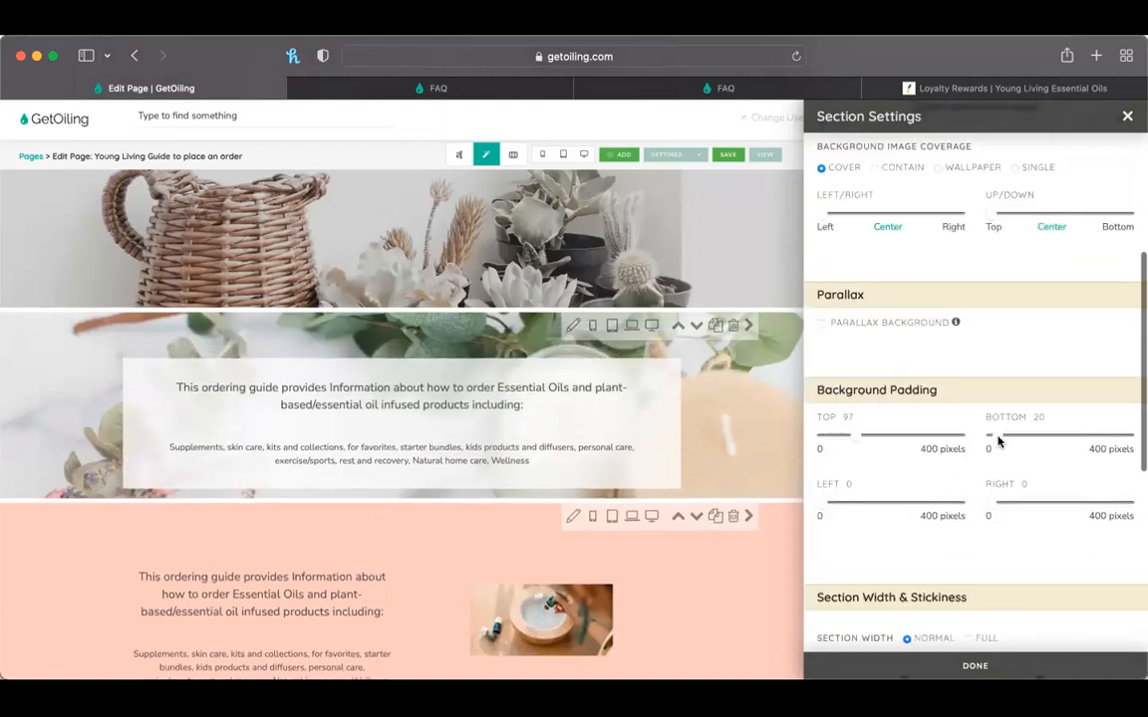
{"action": "left_click_drag", "start_coordinate": [1015, 442], "coordinate": [1020, 441]}
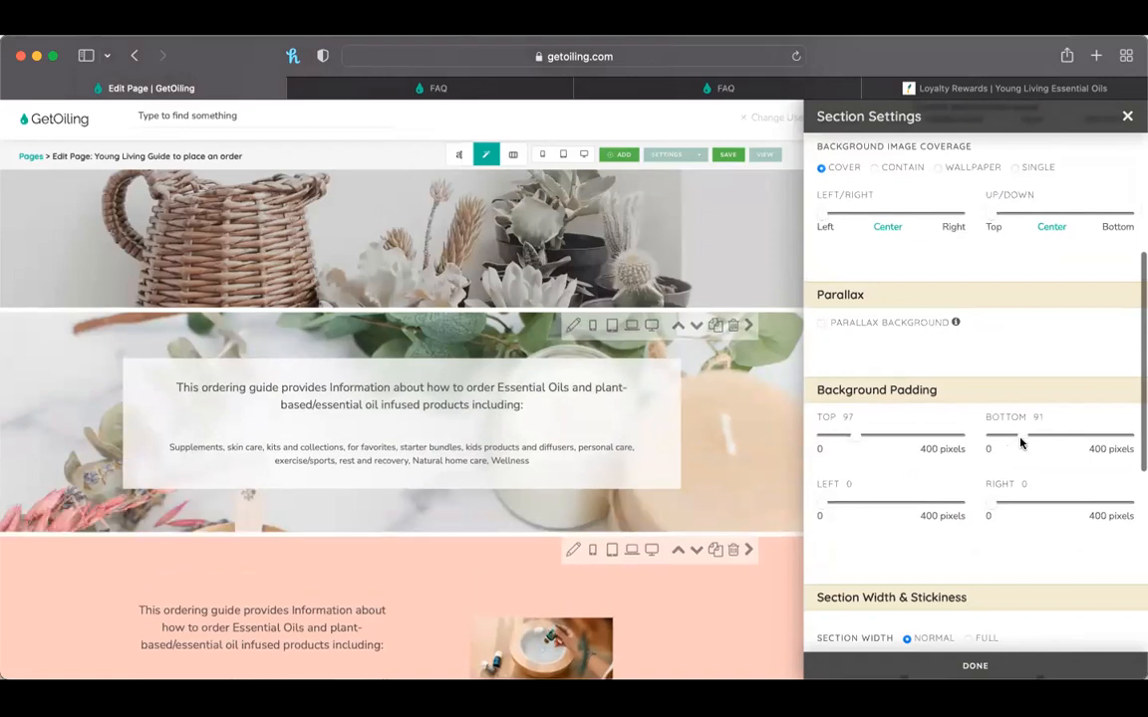
Review how the restyled introduction section fits between the Young Living Guide header and the peach section.
{"action": "scroll", "coordinate": [409, 468], "scroll_direction": "up", "scroll_amount": 5}
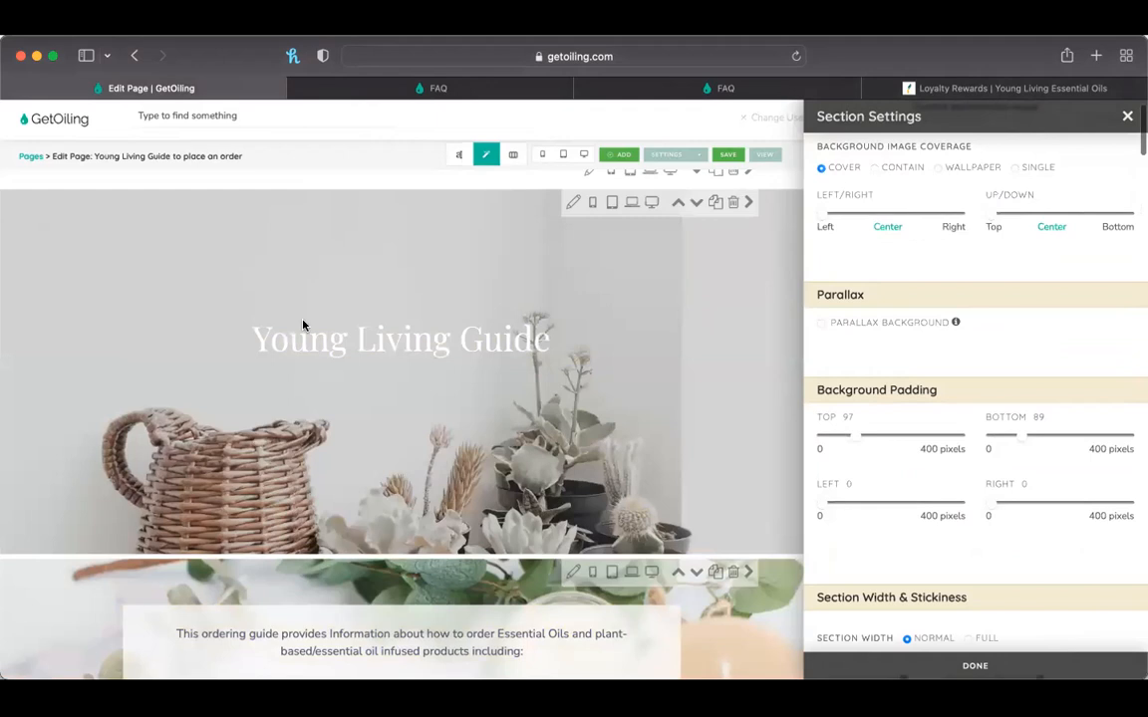
{"action": "scroll", "coordinate": [332, 326], "scroll_direction": "down", "scroll_amount": 3}
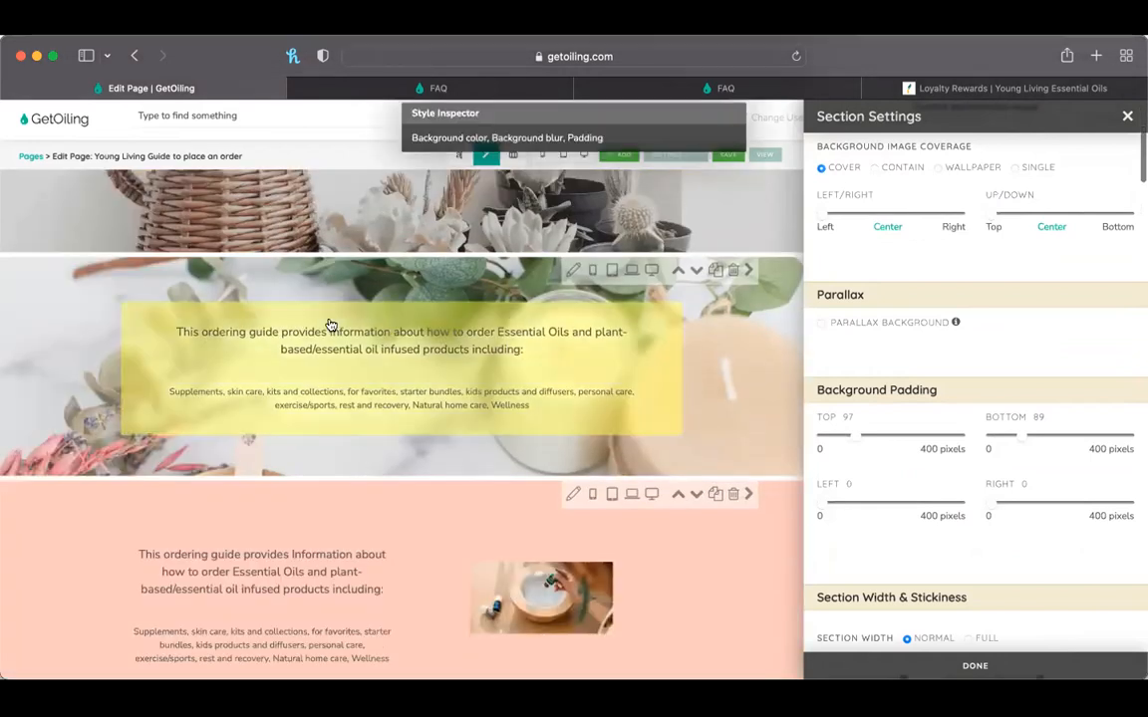
{"action": "scroll", "coordinate": [435, 287], "scroll_direction": "up", "scroll_amount": 2}
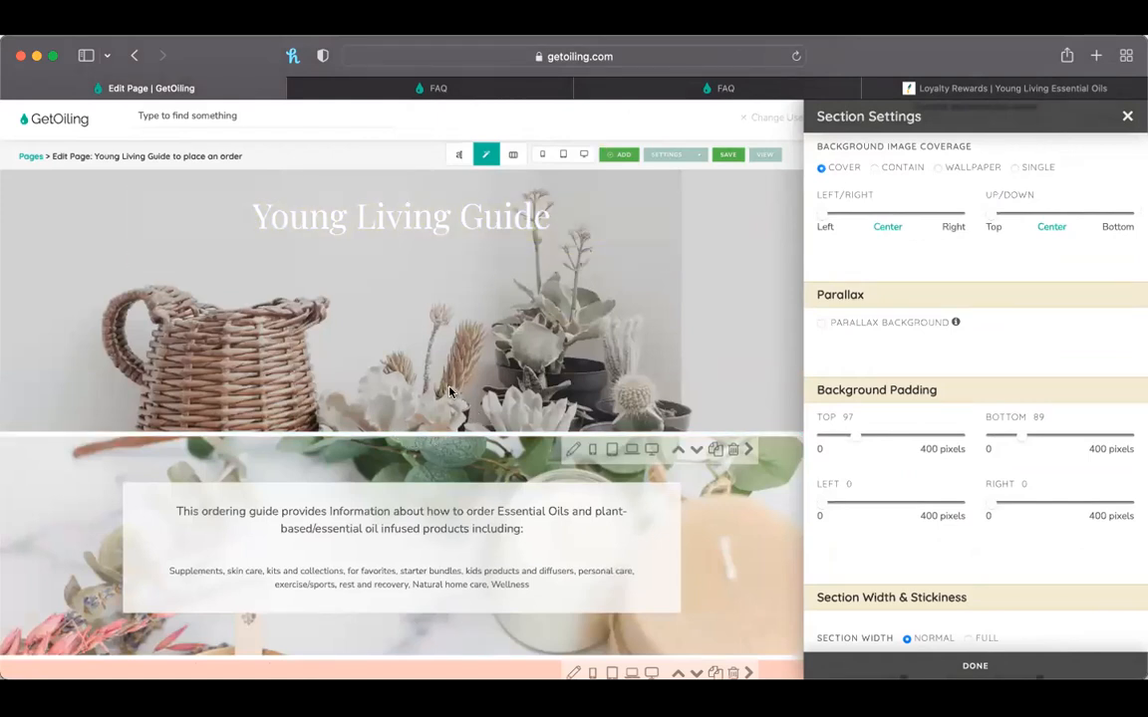
{"action": "scroll", "coordinate": [465, 548], "scroll_direction": "down", "scroll_amount": 5}
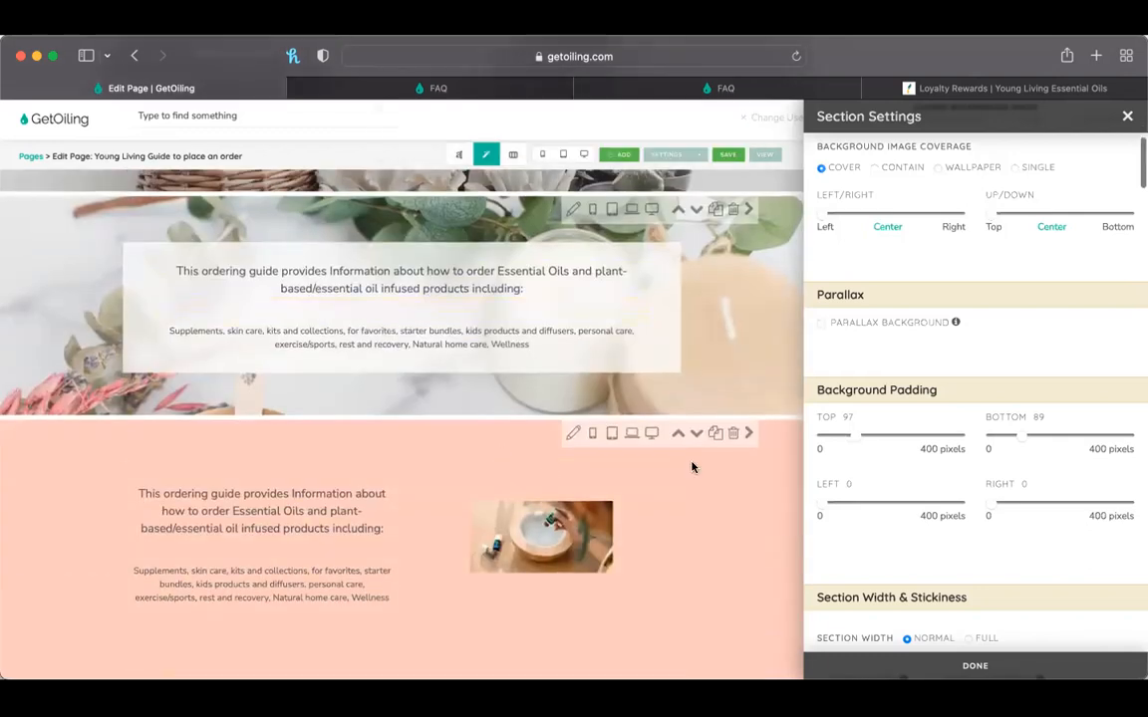
{"action": "scroll", "coordinate": [692, 467], "scroll_direction": "down", "scroll_amount": 3}
{"action": "scroll", "coordinate": [692, 468], "scroll_direction": "up", "scroll_amount": 3}
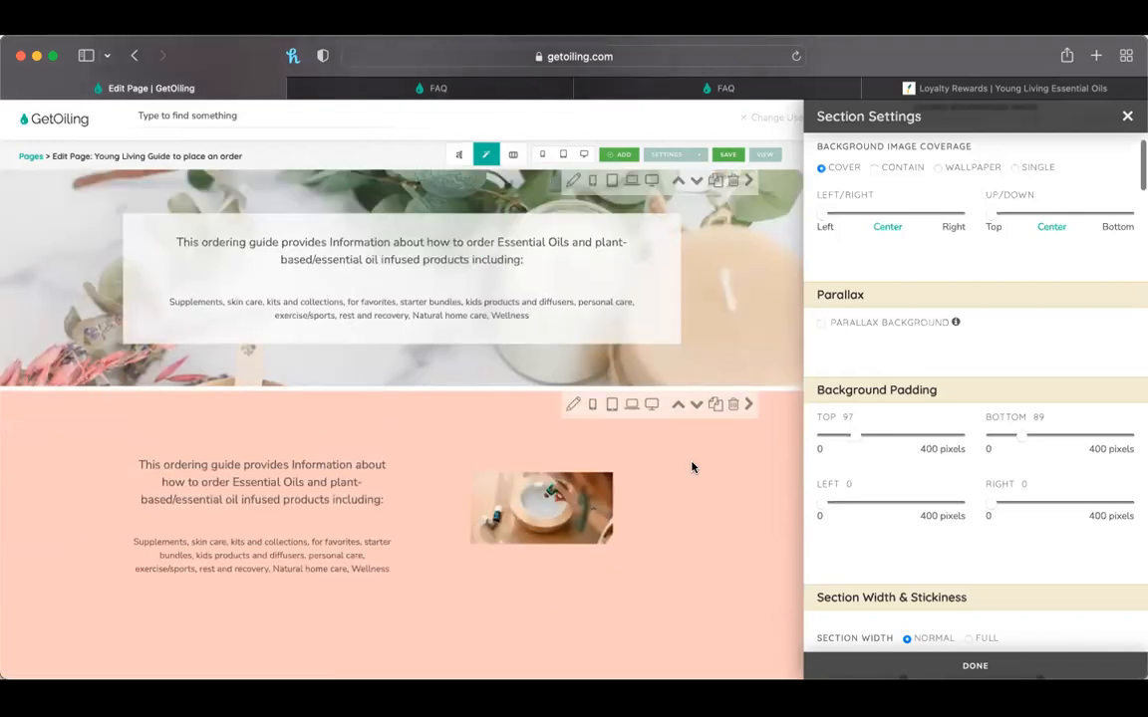